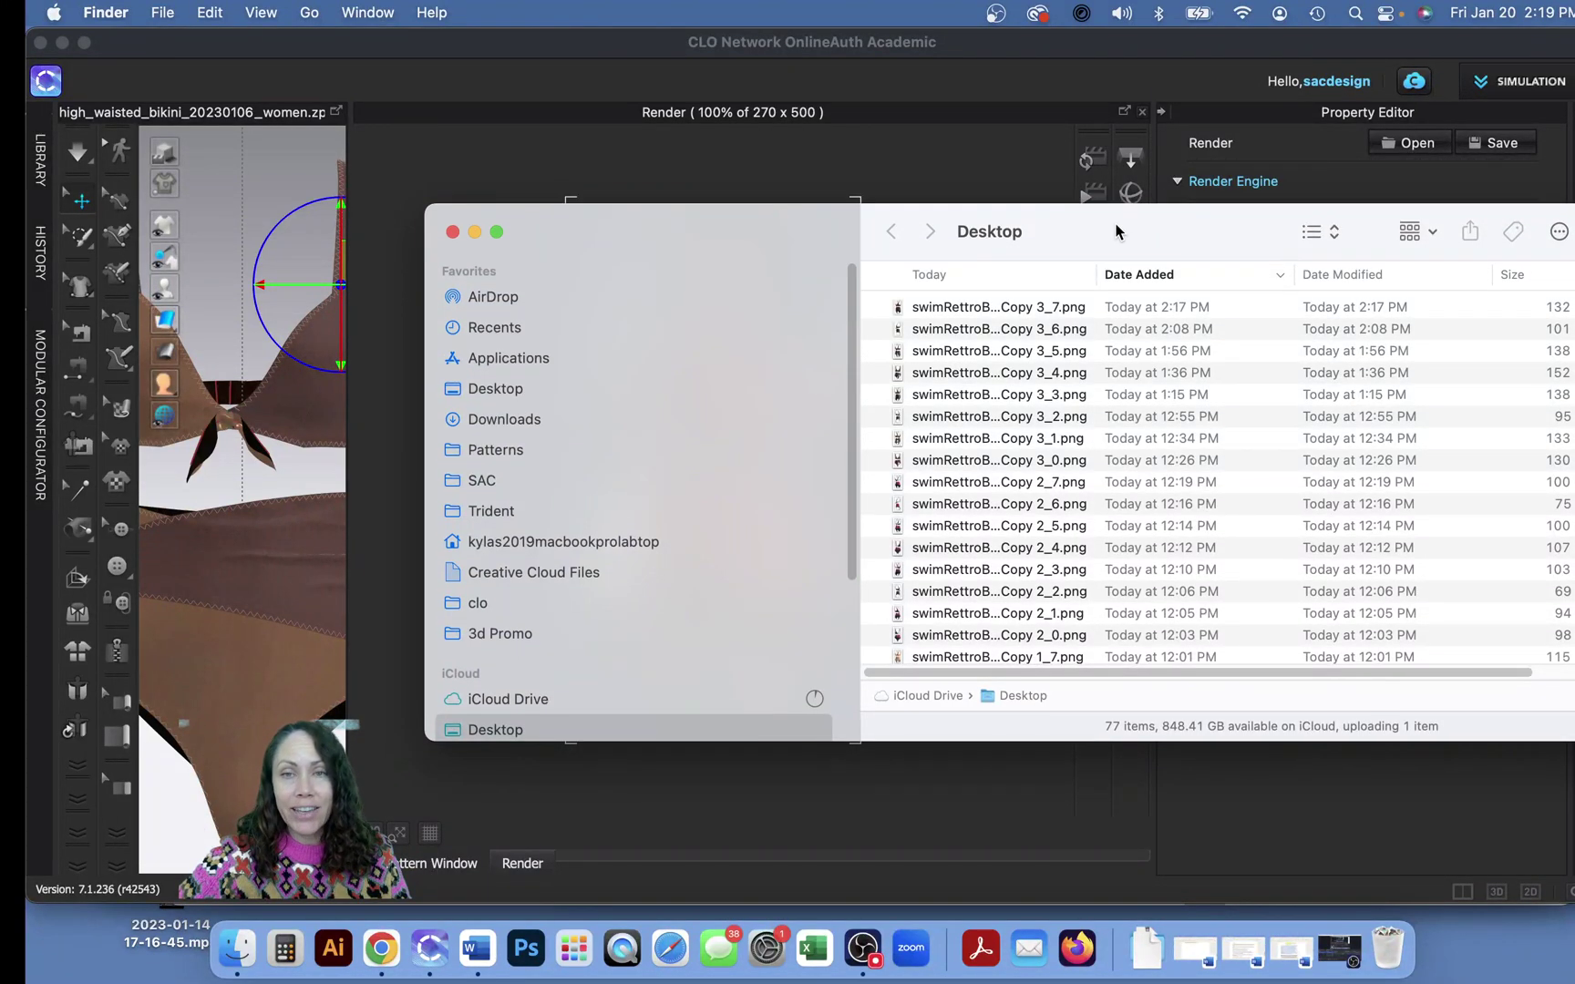
Step: Move the Desktop Finder window up and left and enlarge it to show more files
drag(1115, 225, 959, 162)
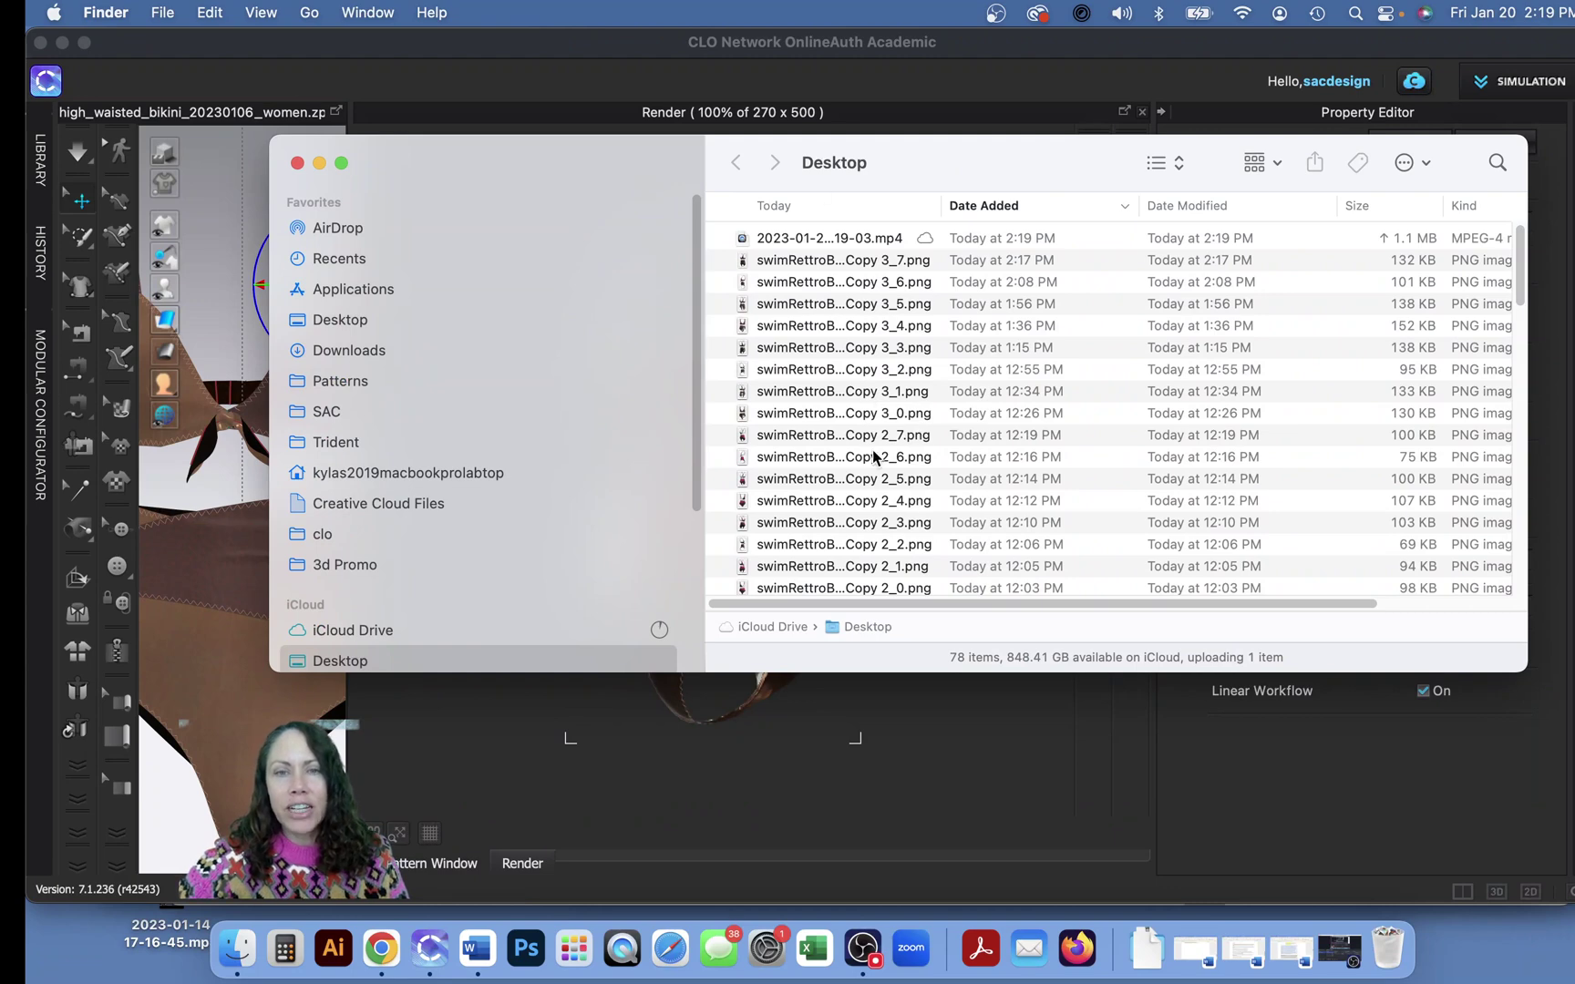
scroll(885, 456, down, 5)
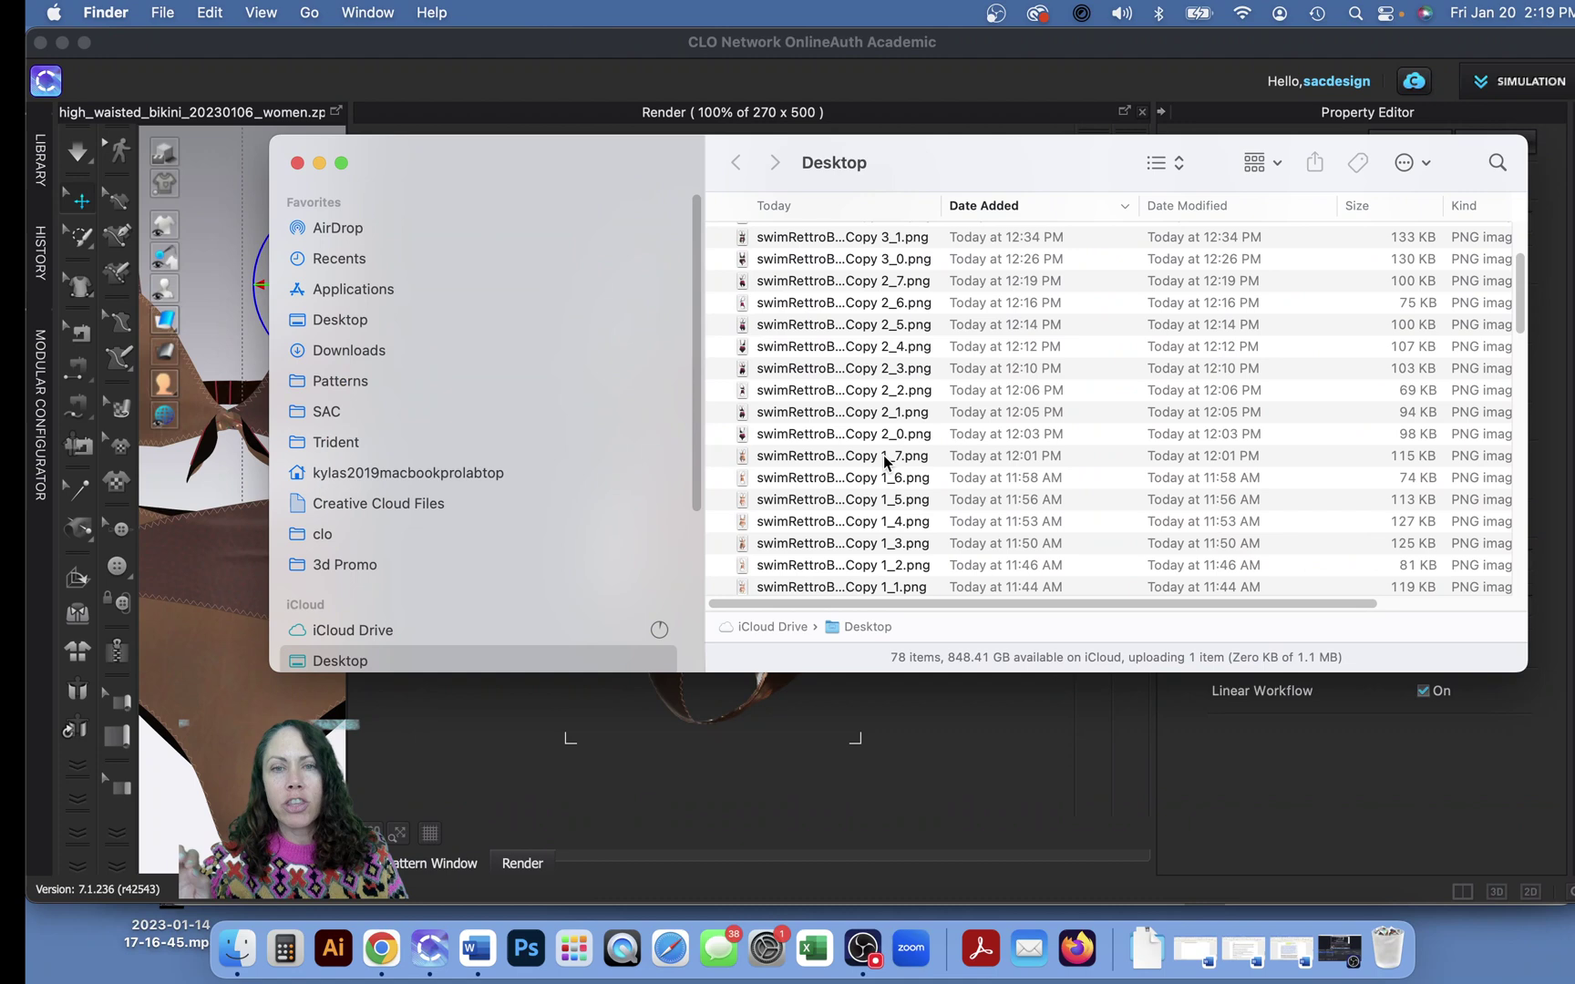
drag(962, 173, 820, 103)
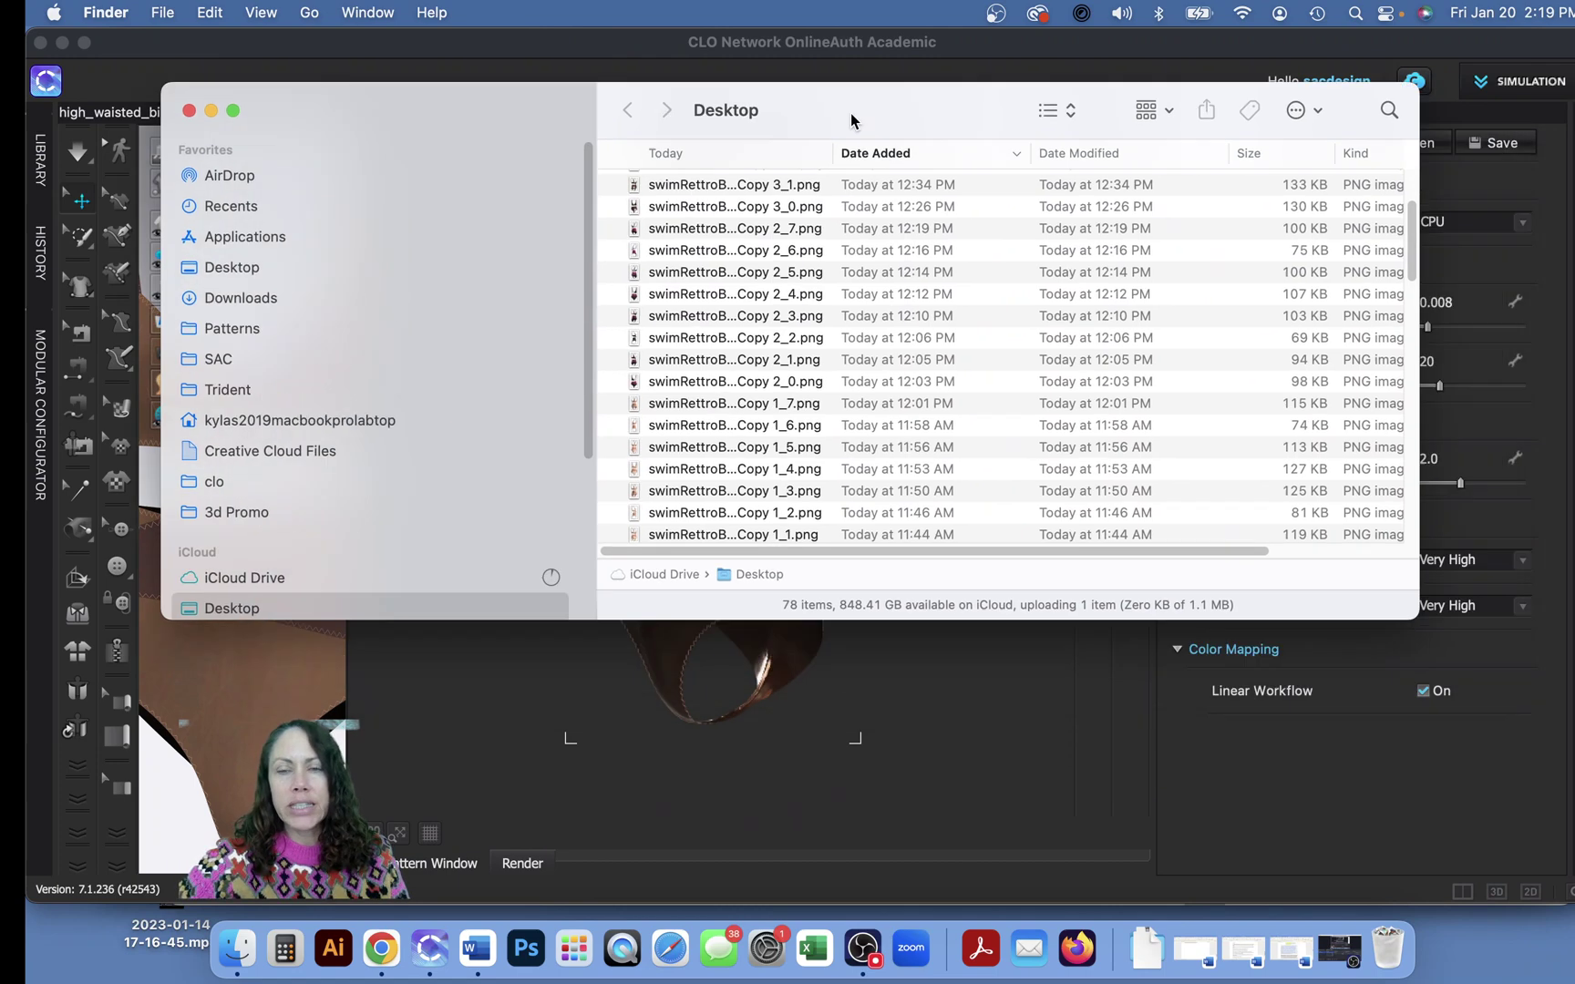
drag(1376, 597, 1574, 825)
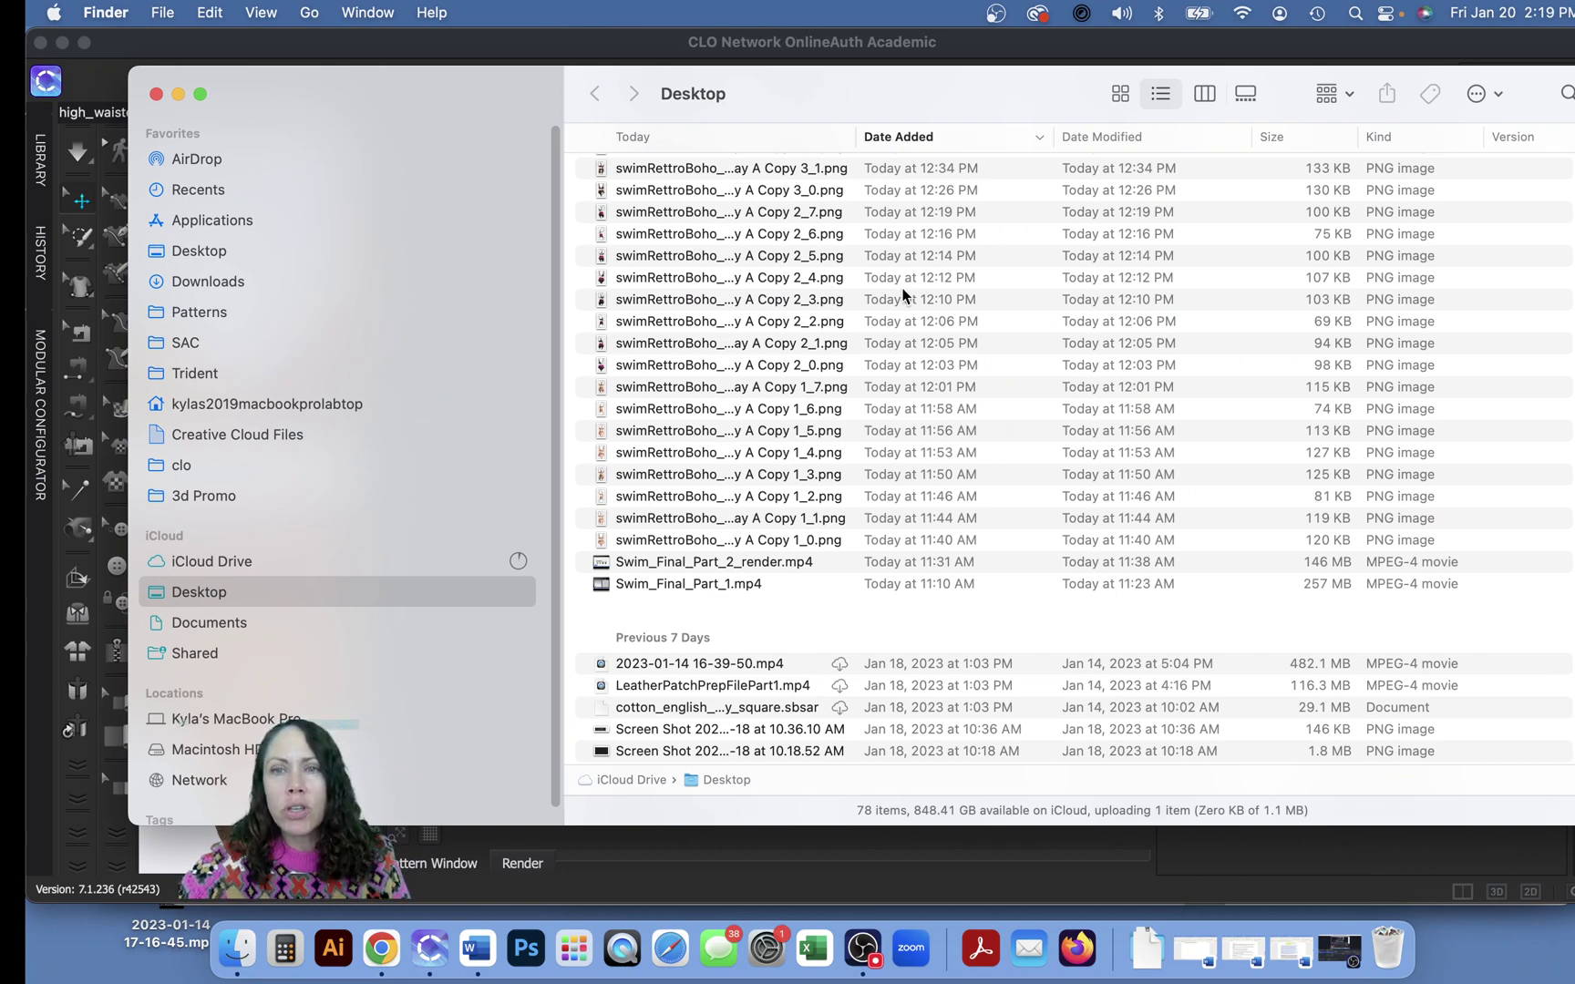
scroll(1186, 203, up, 5)
Step: Create three new Desktop folders named SwiimSuit 1, Swimsuit 2 and Swimsuit 3
click(1485, 95)
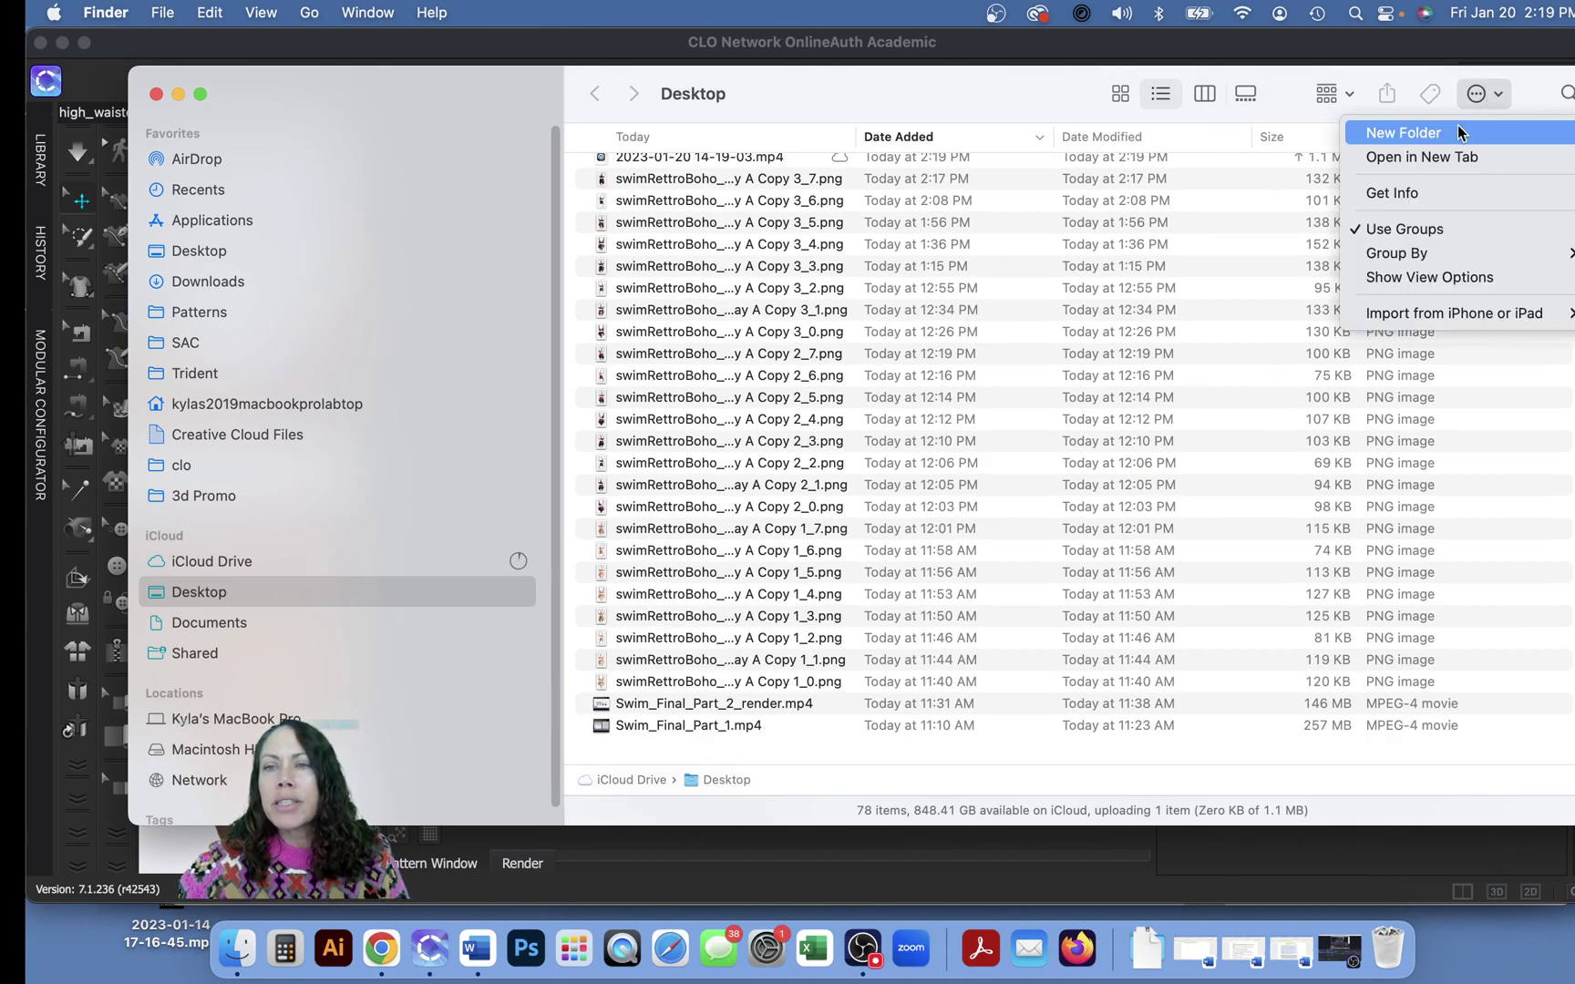
click(1403, 133)
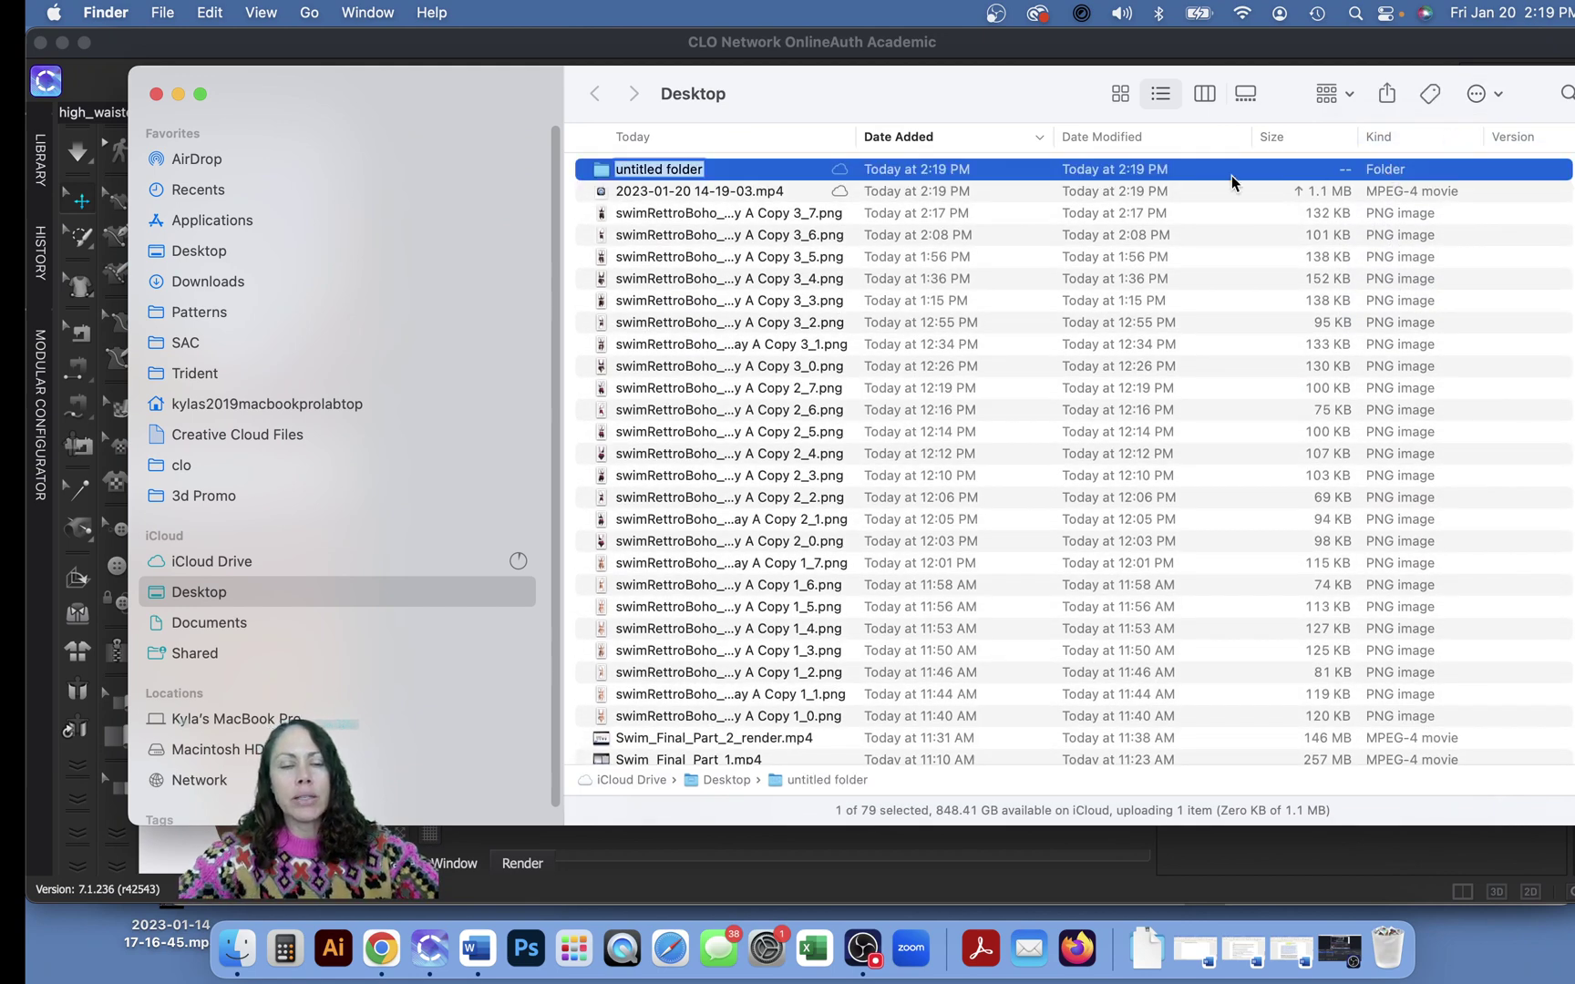
text(SwiimSuit 1)
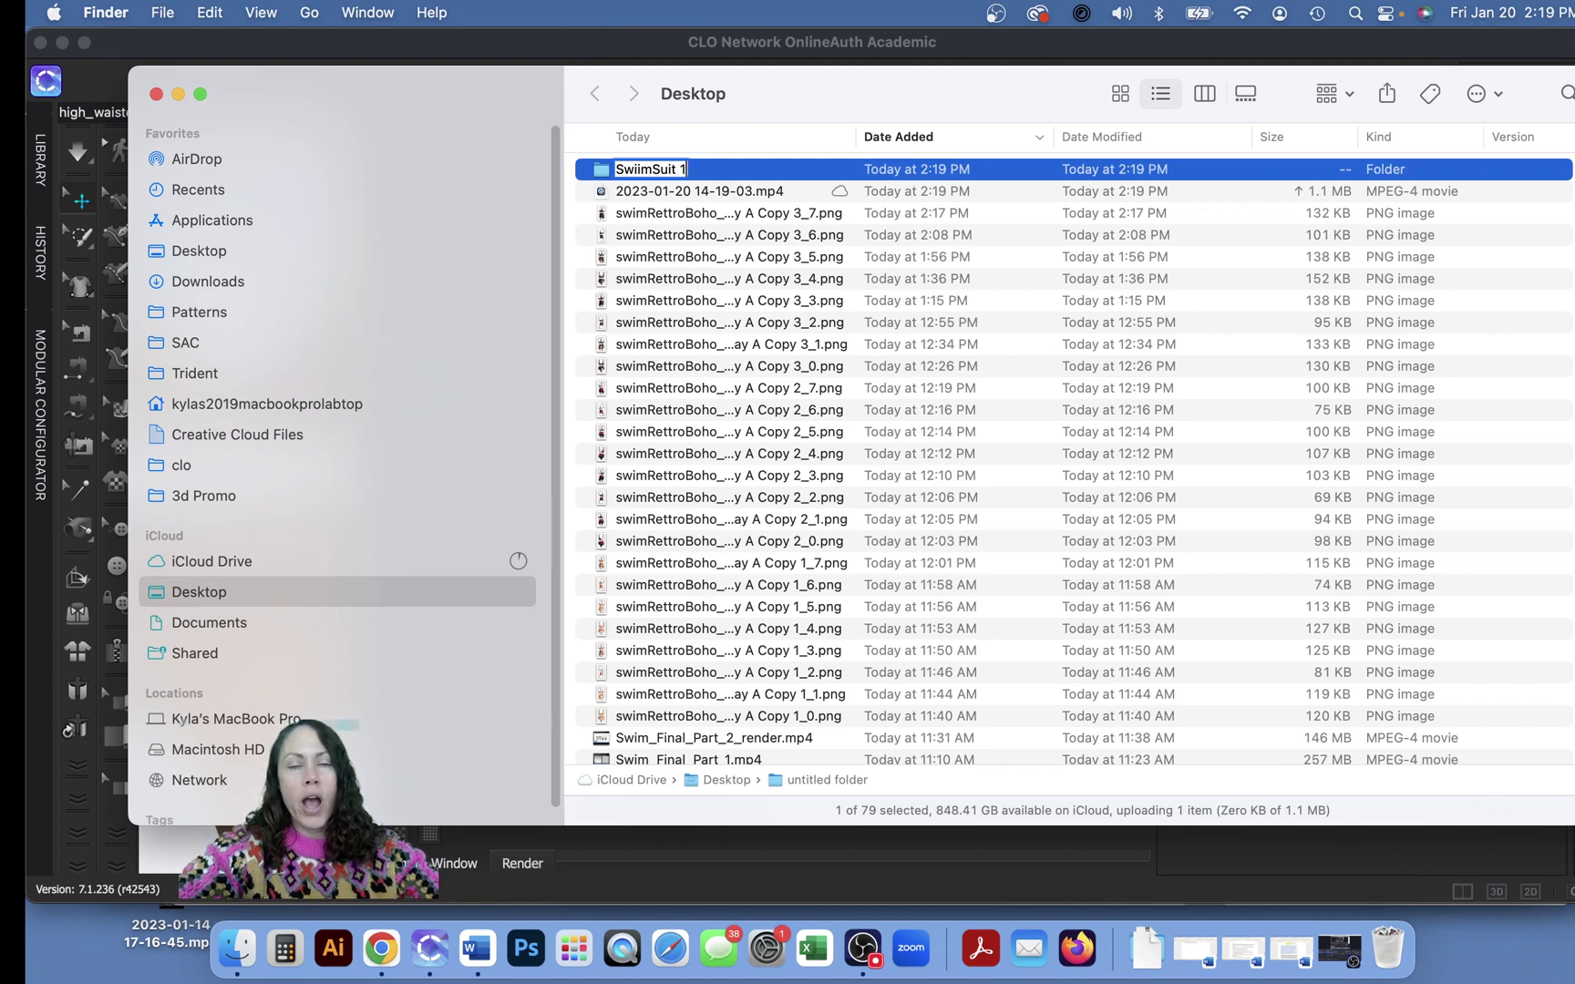
click(1011, 212)
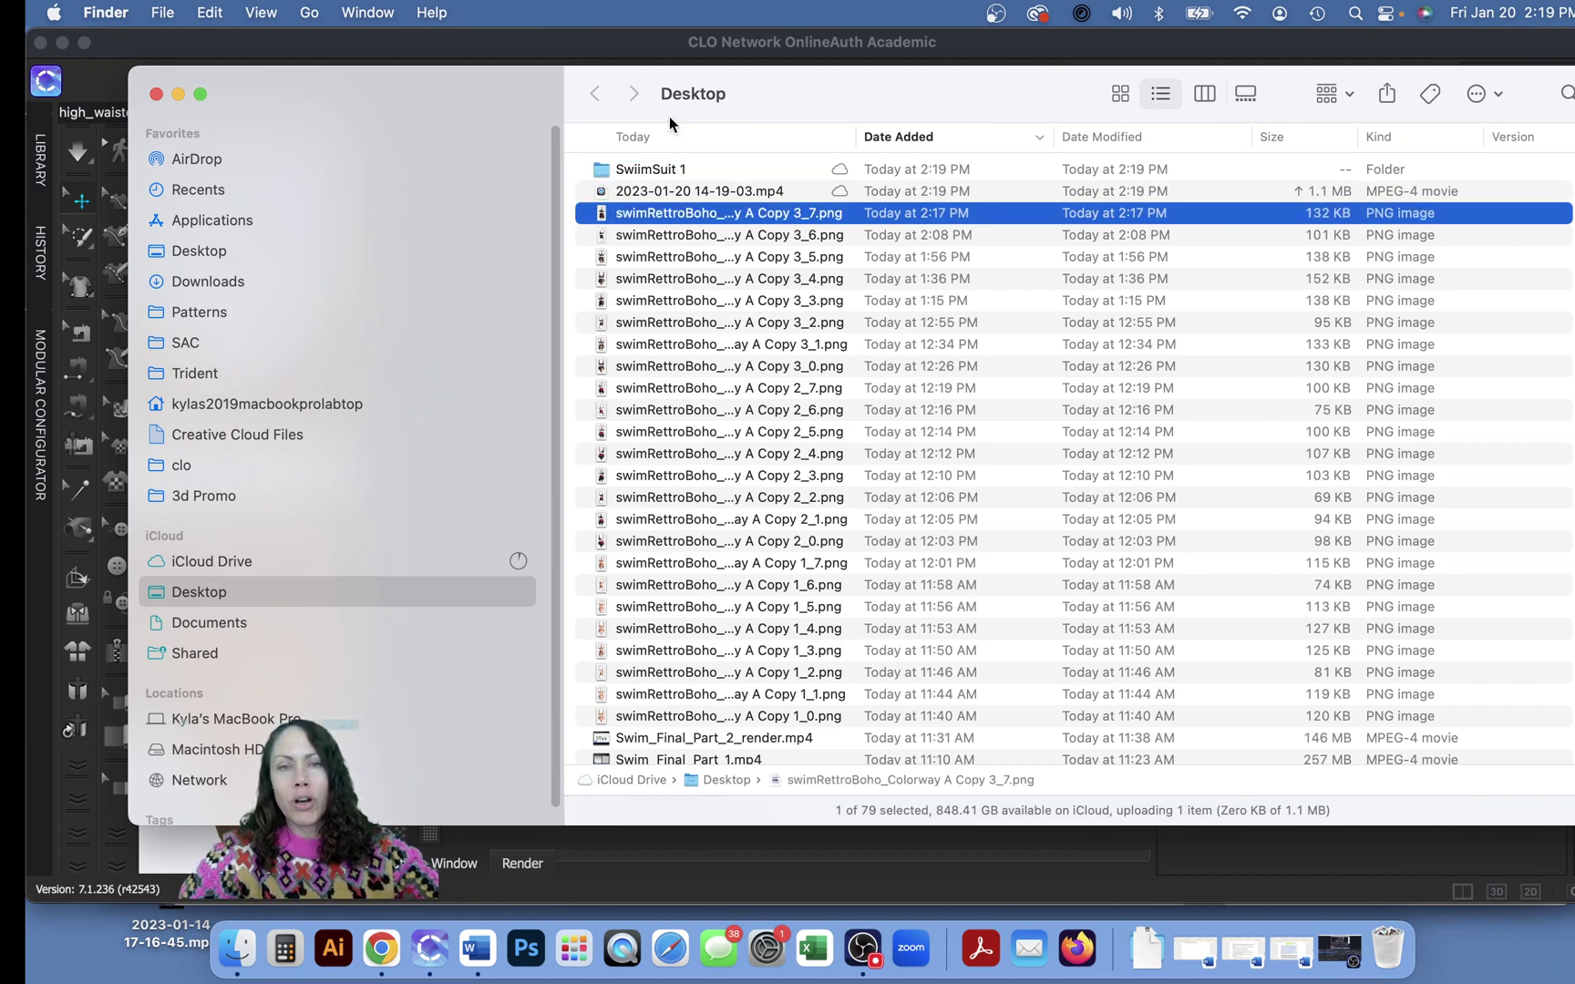
click(1486, 95)
click(1408, 147)
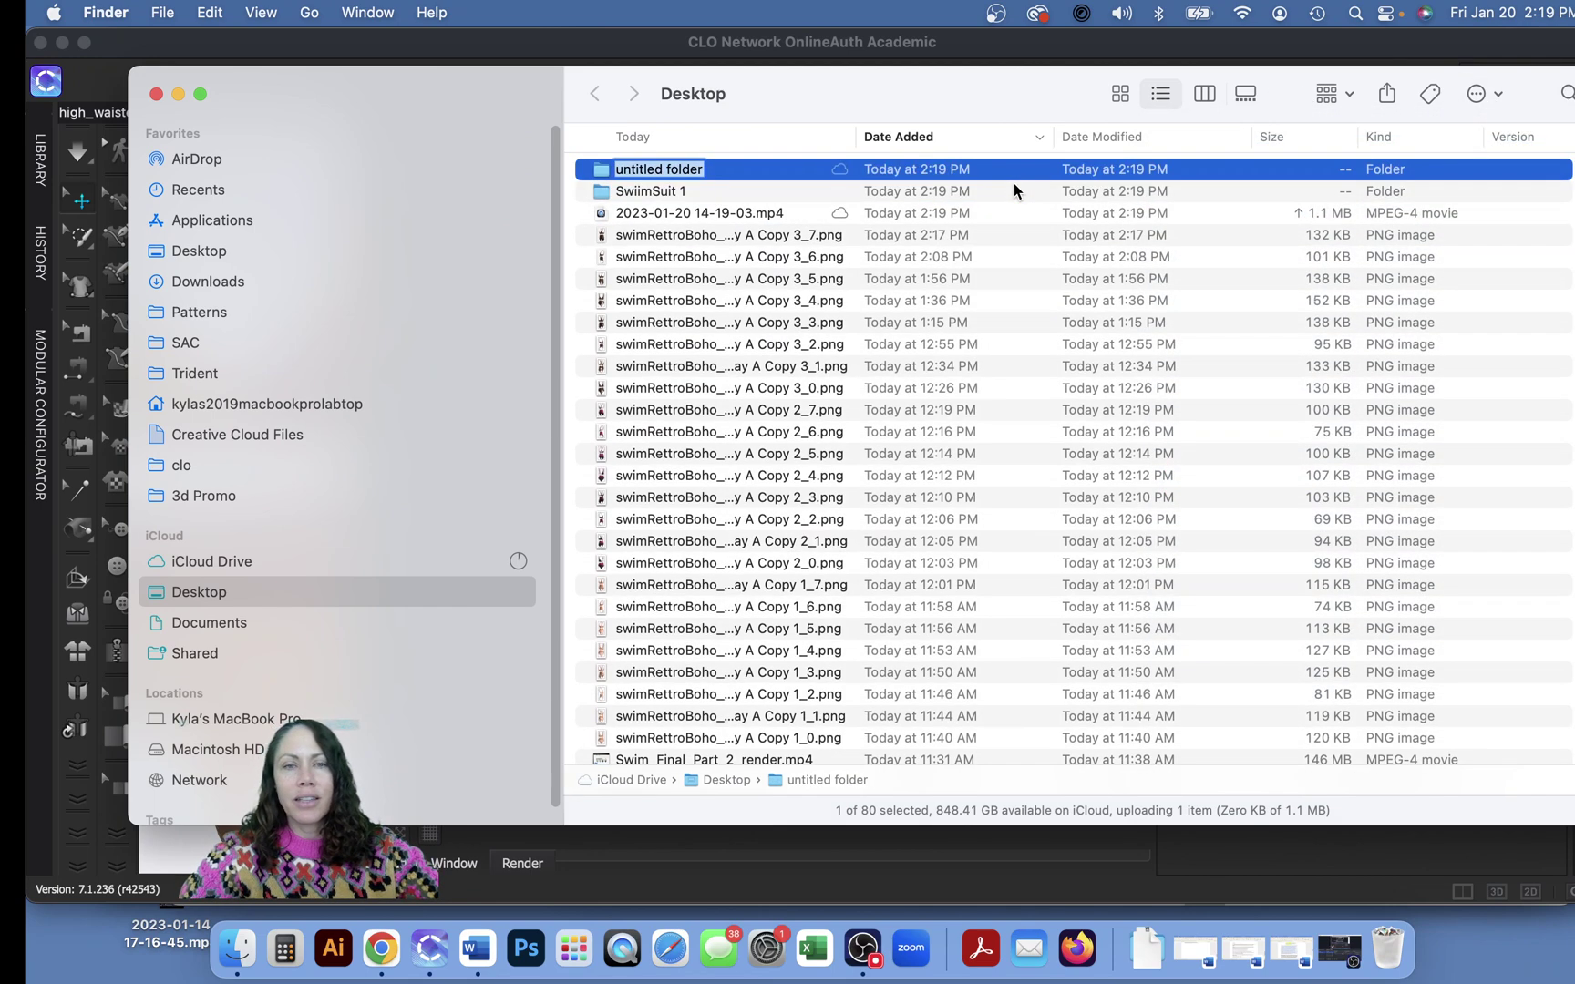
text(Swims)
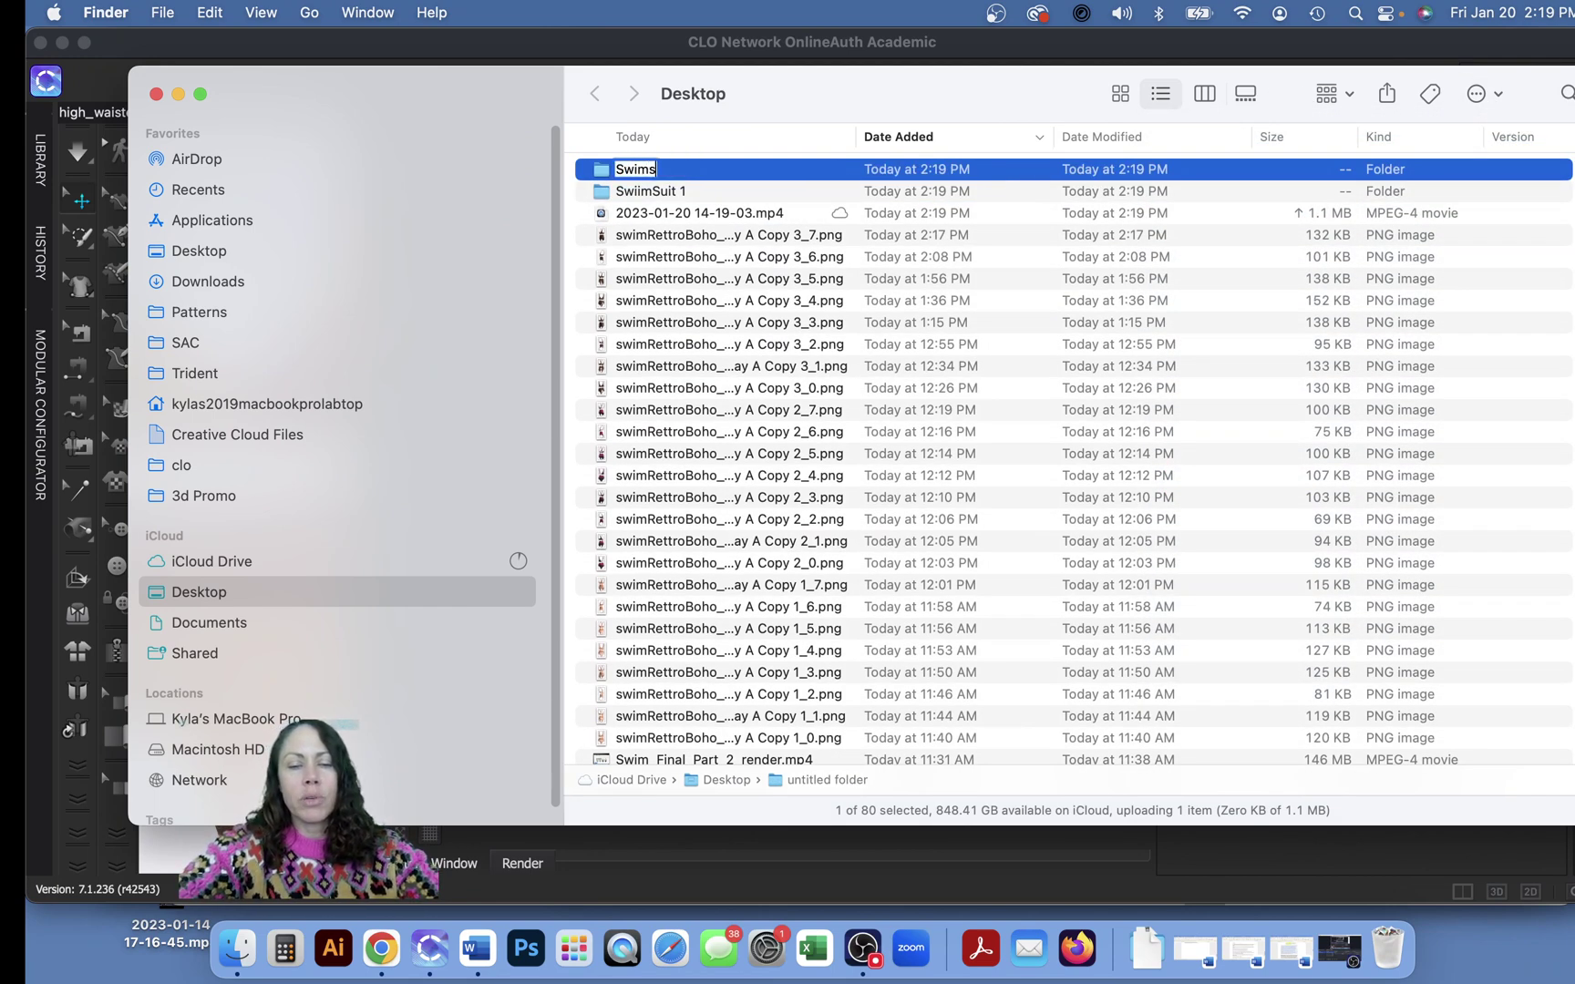
text(uuii)
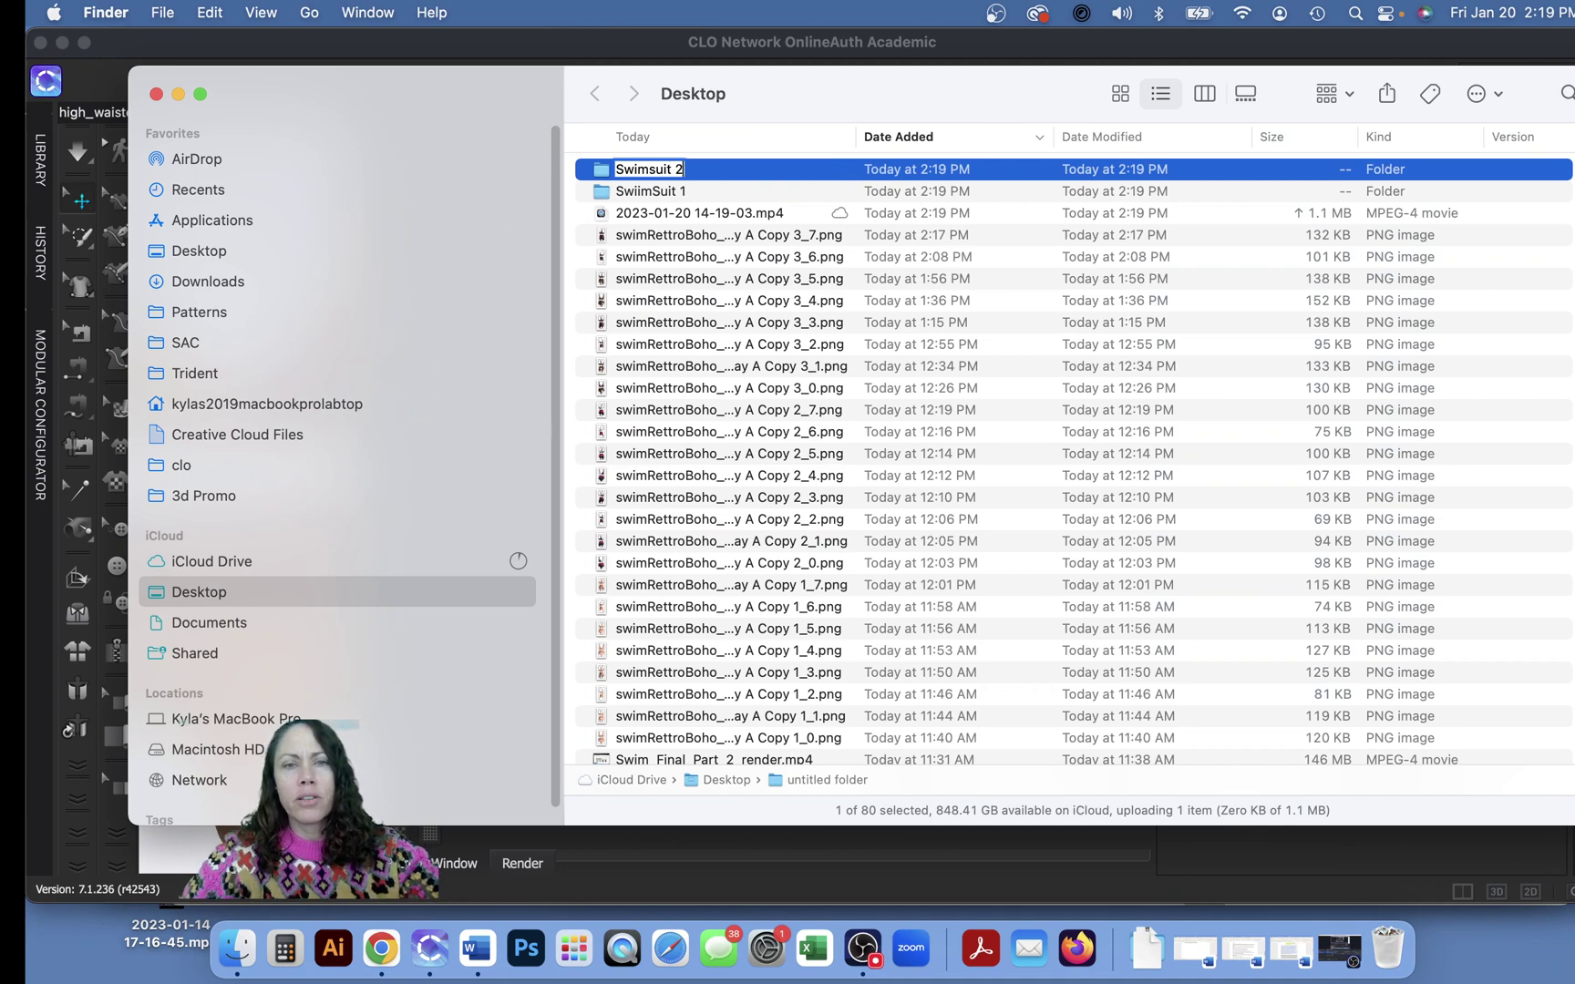
click(776, 213)
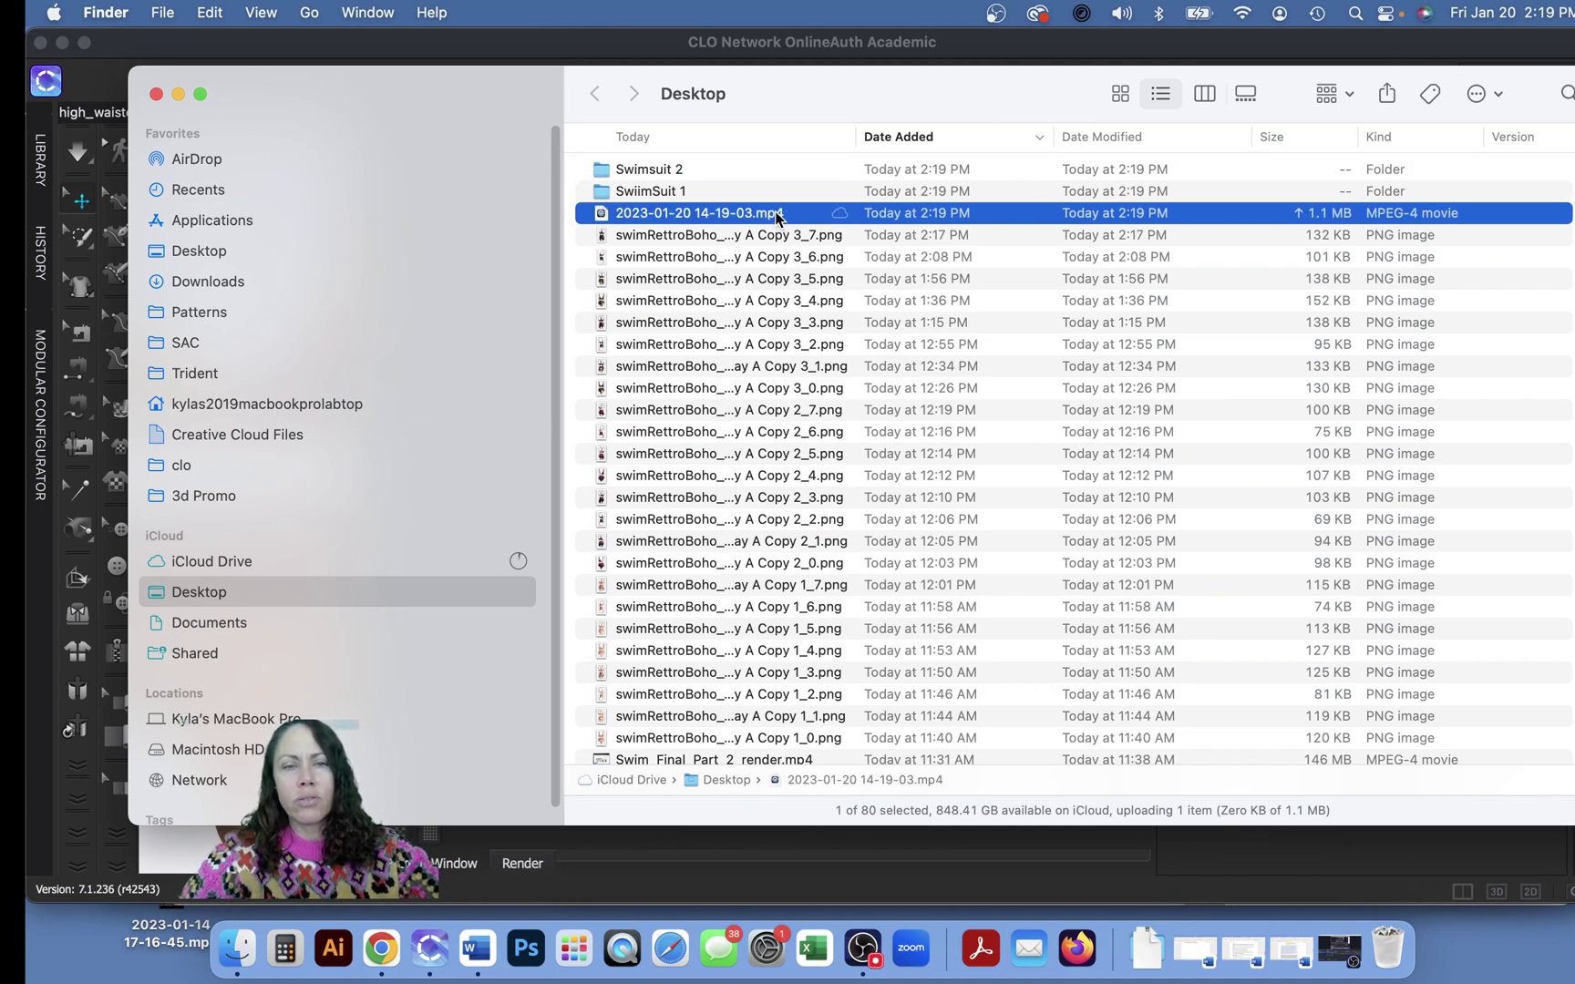
click(1481, 100)
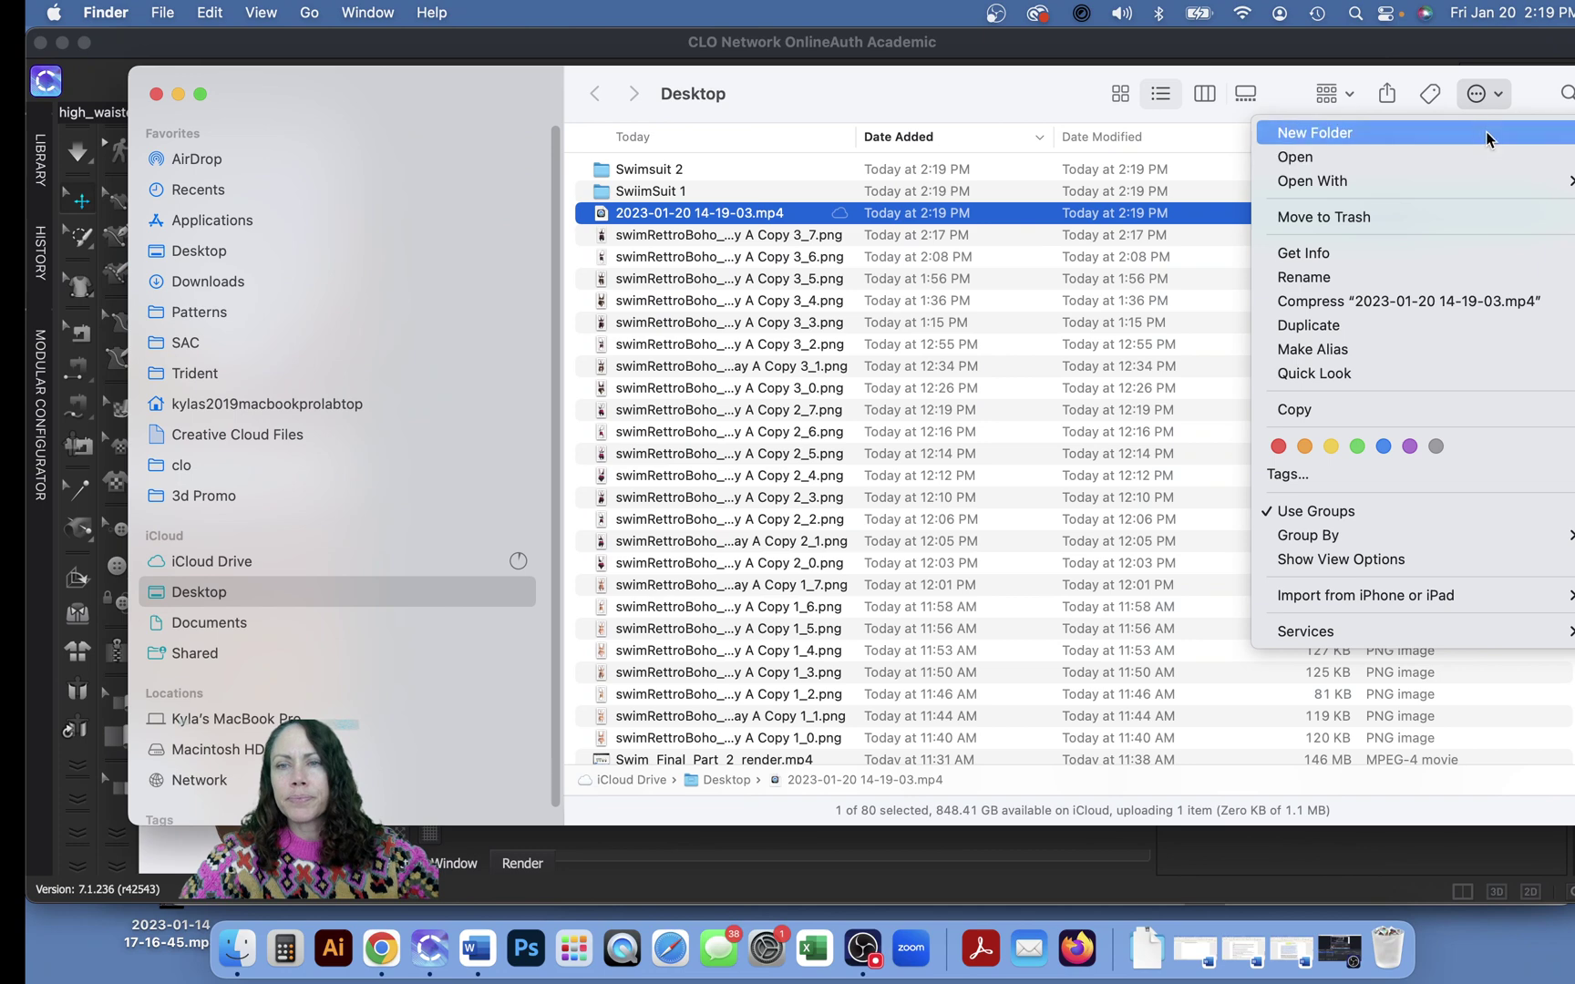
click(1480, 132)
text(Sw)
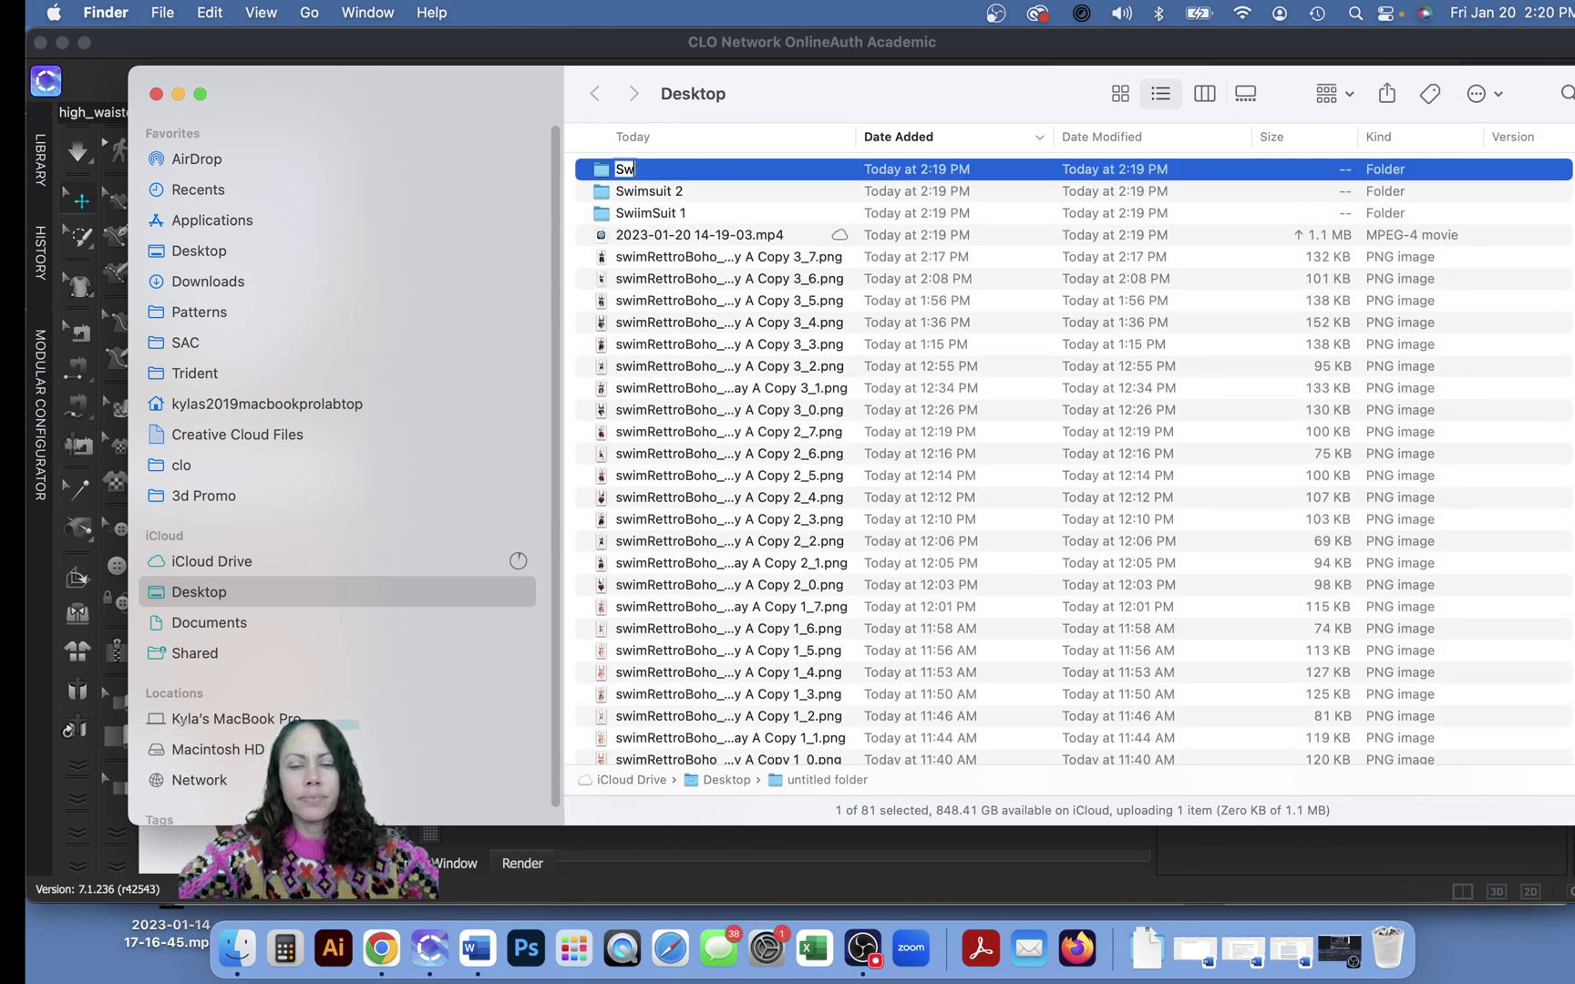
text(iim)
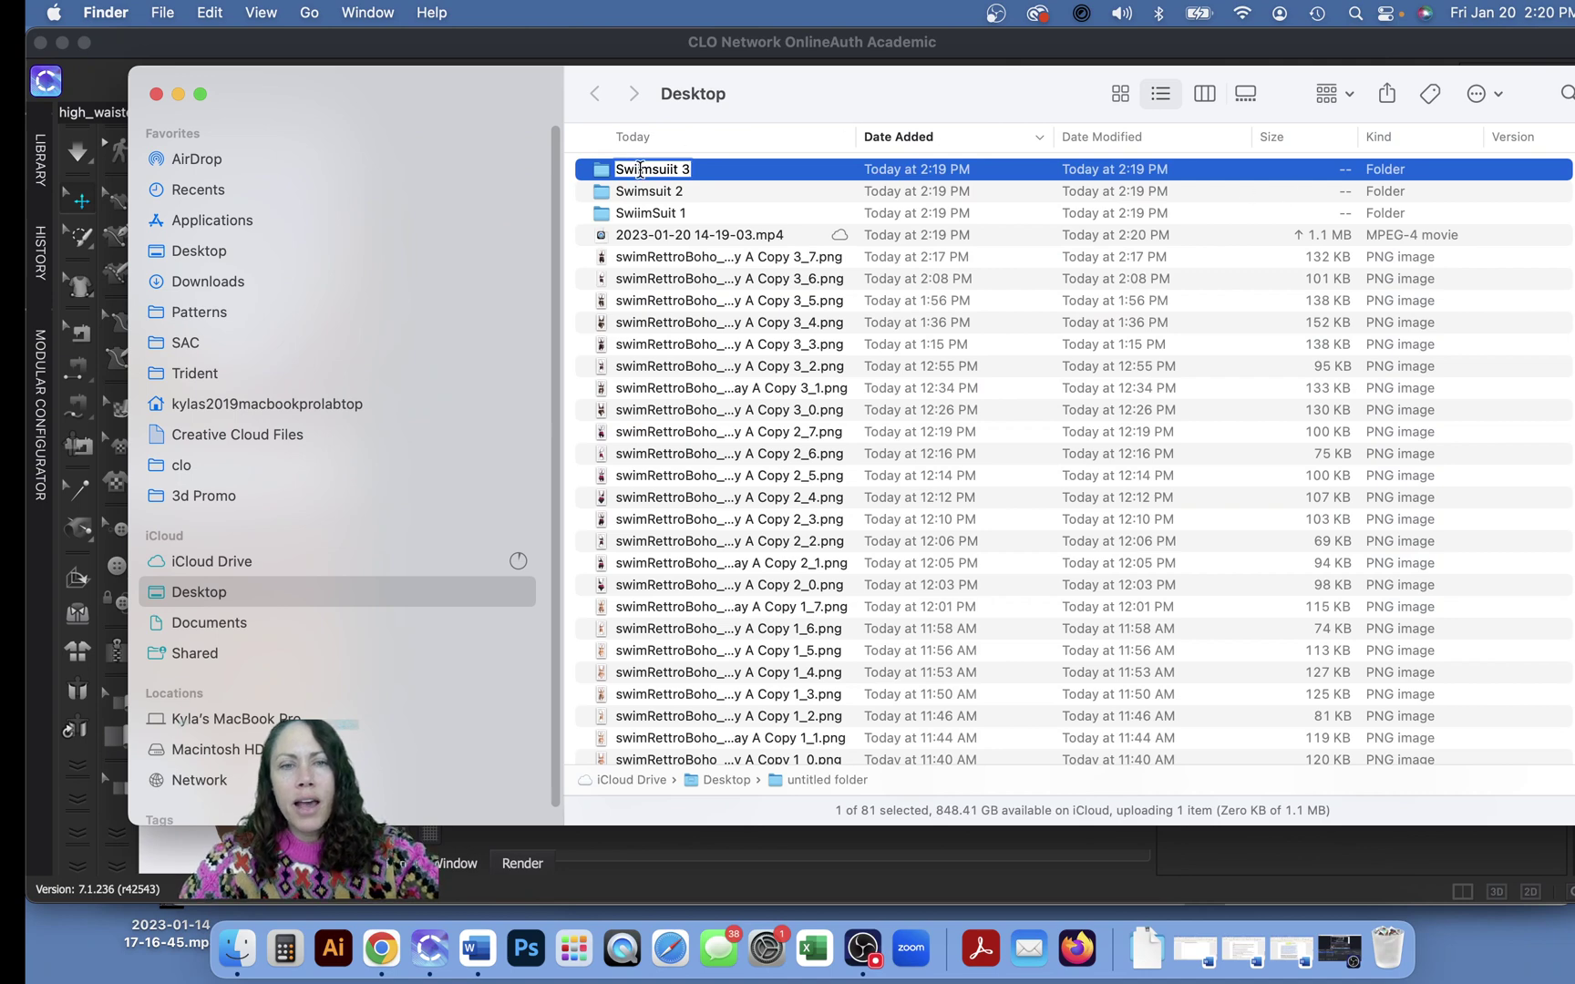
key(BackSpace)
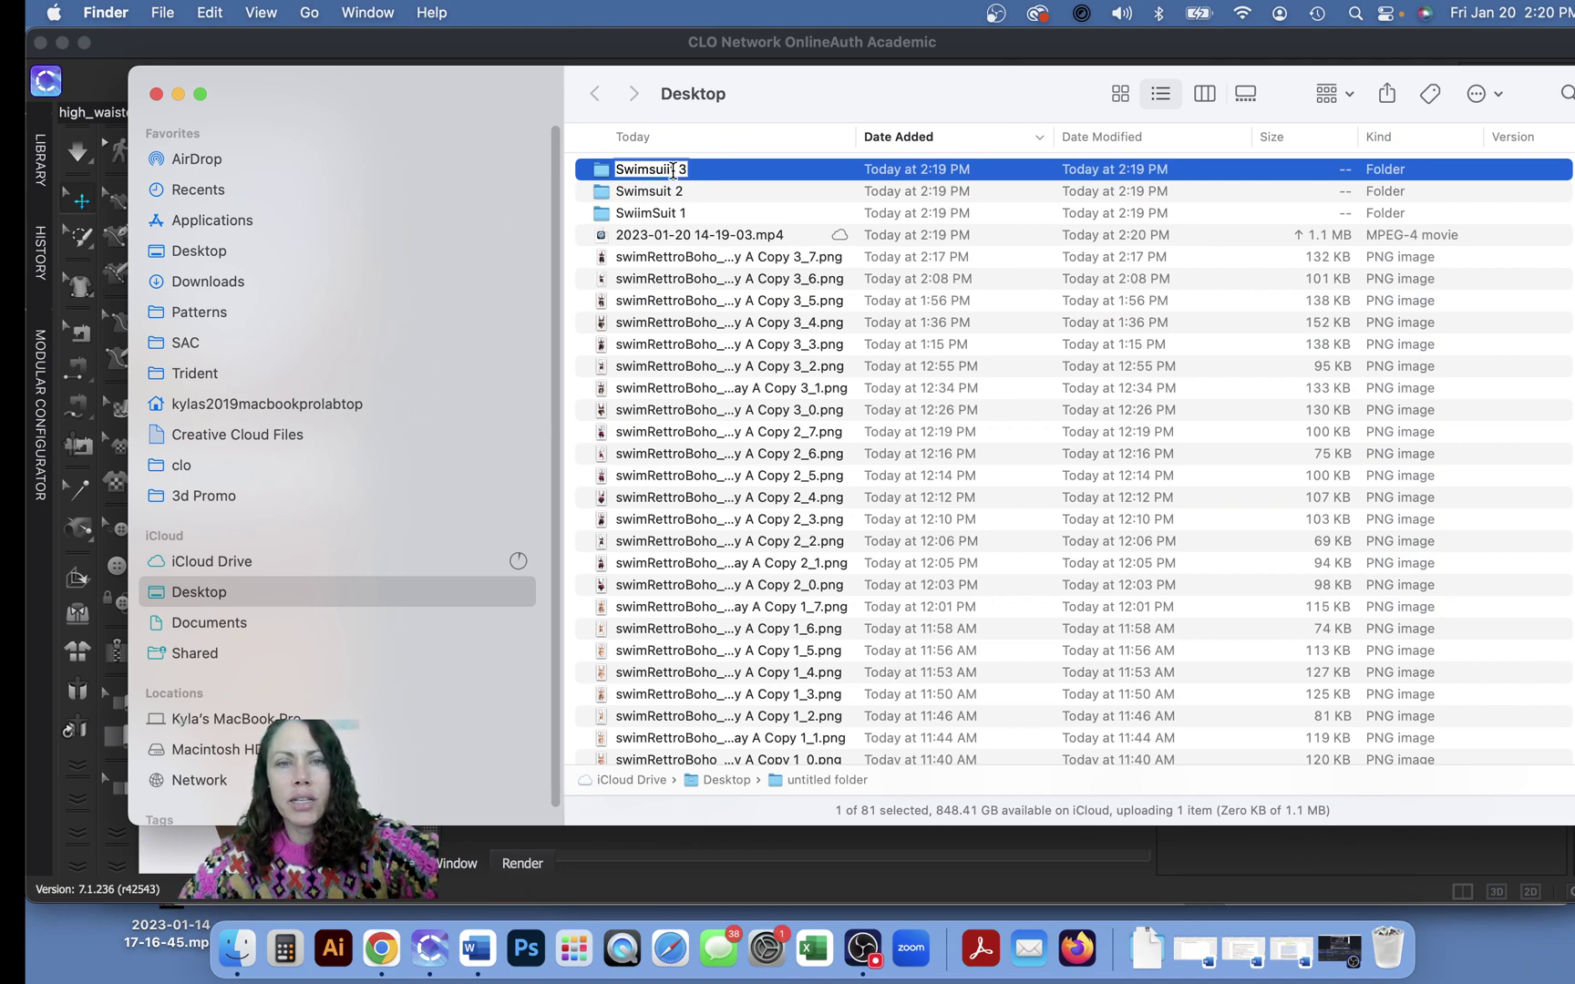
Step: Finish naming Swimsuit 3 and correct the SwiimSuit 1 folder name to SwimSuit 1
click(643, 212)
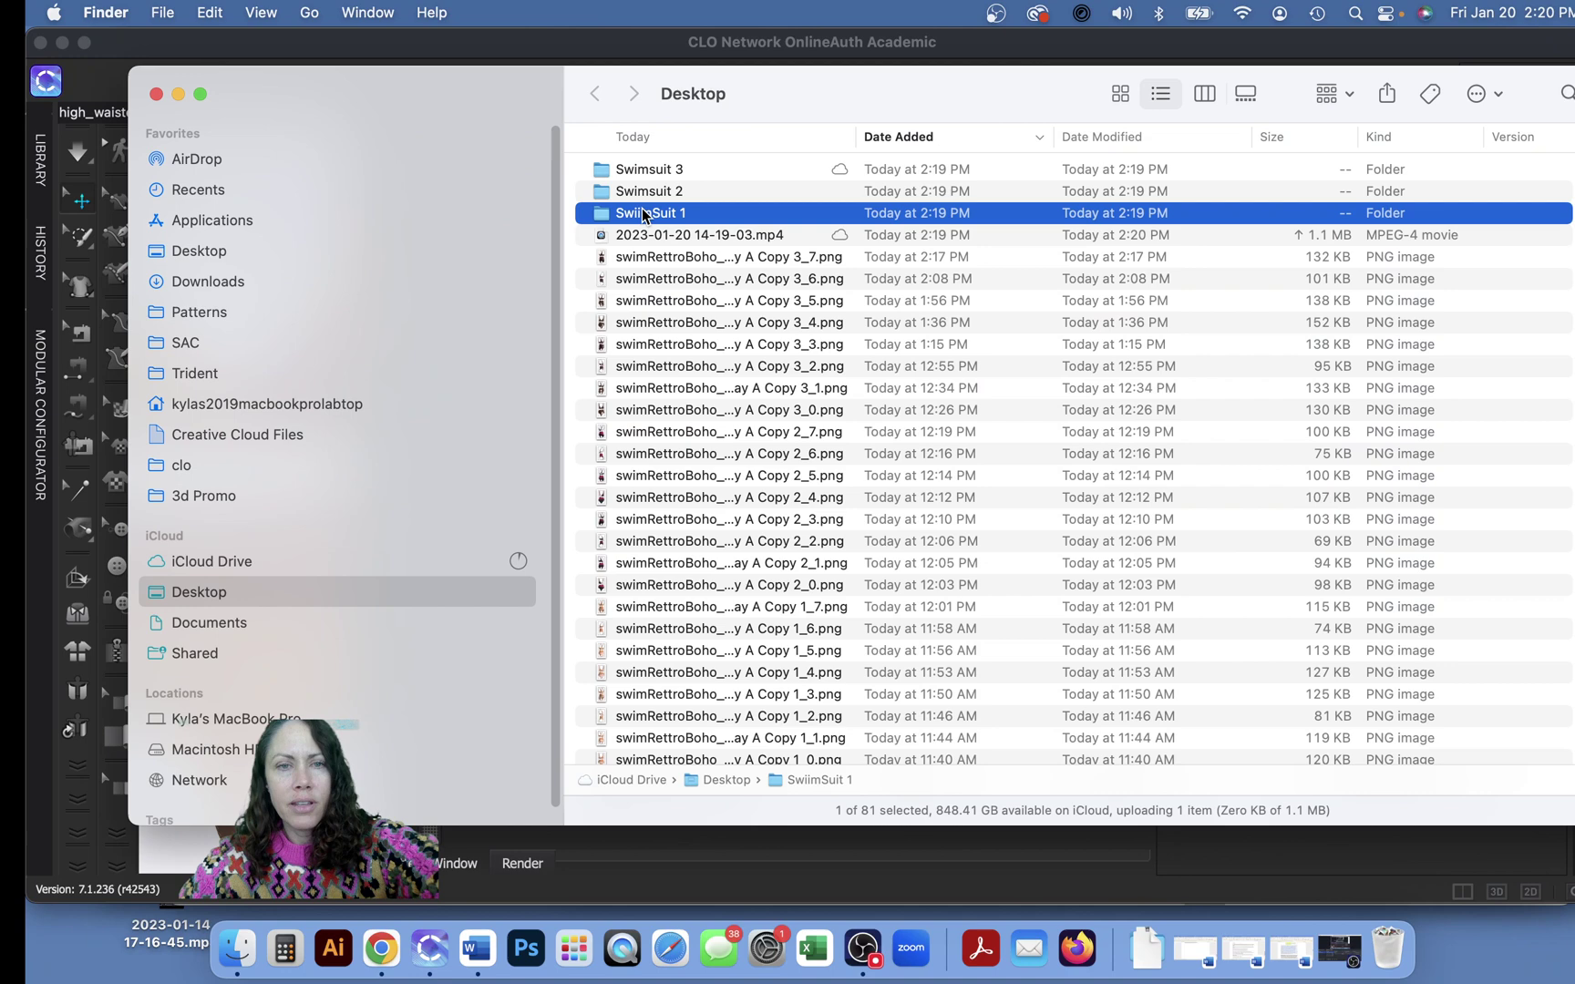
click(643, 214)
click(639, 214)
key(BackSpace)
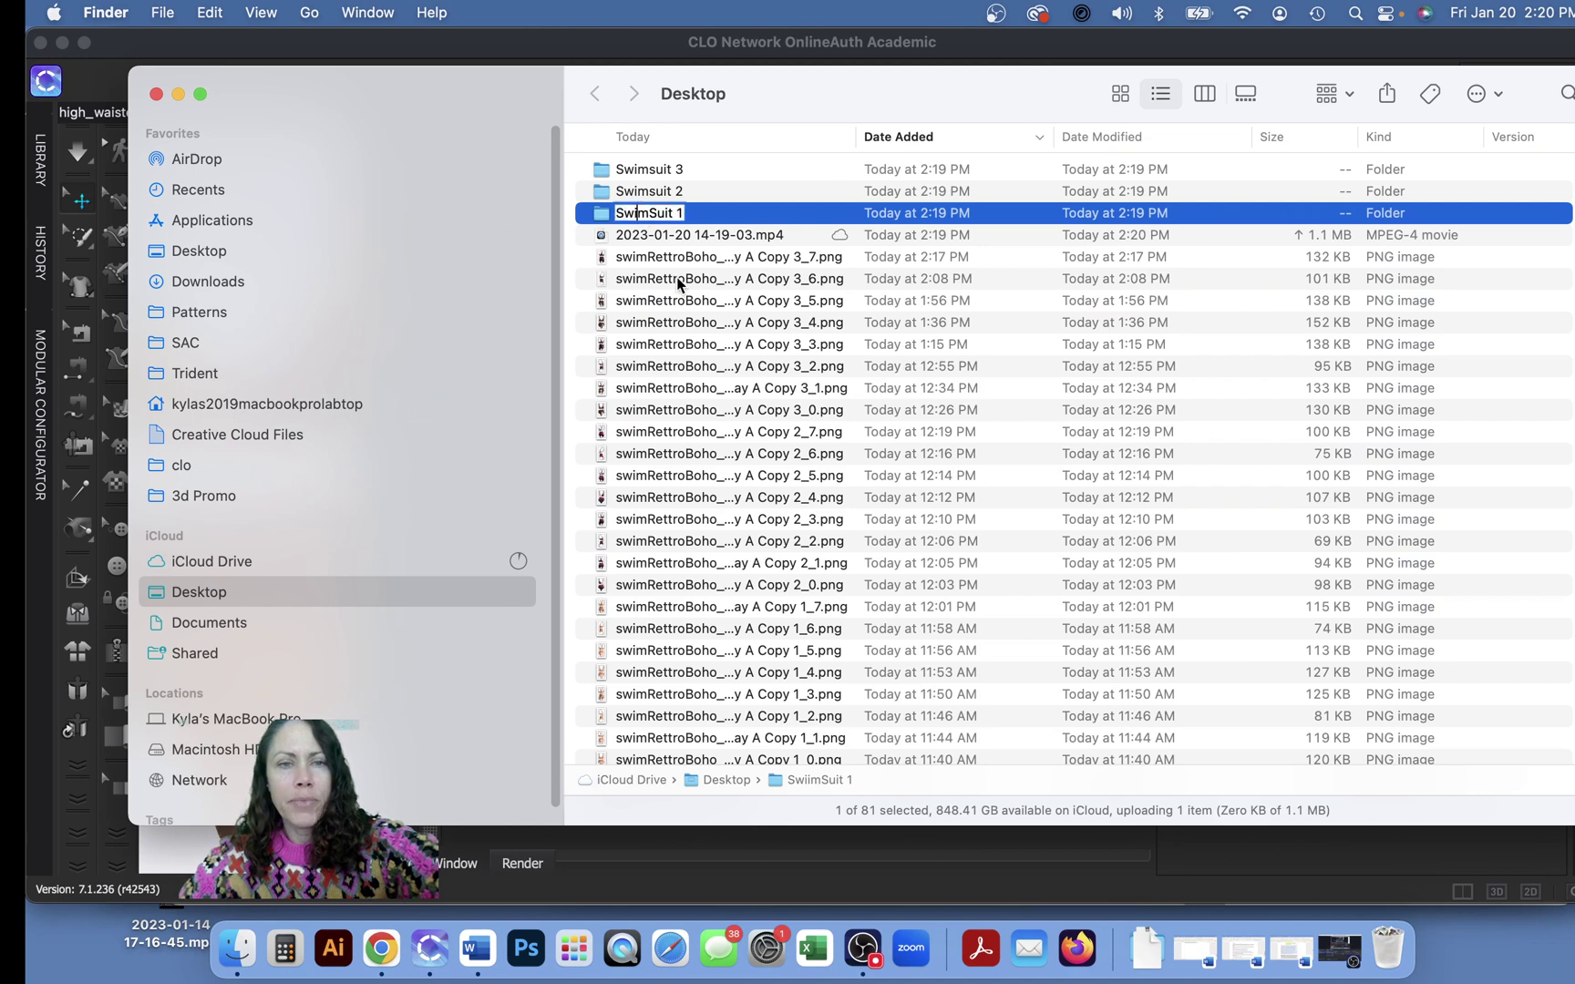
click(681, 282)
Step: Move each set of eight PNGs (1_, 2_, 3_) into SwimSuit 1, Swimsuit 2 and Swimsuit 3
scroll(822, 431, down, 3)
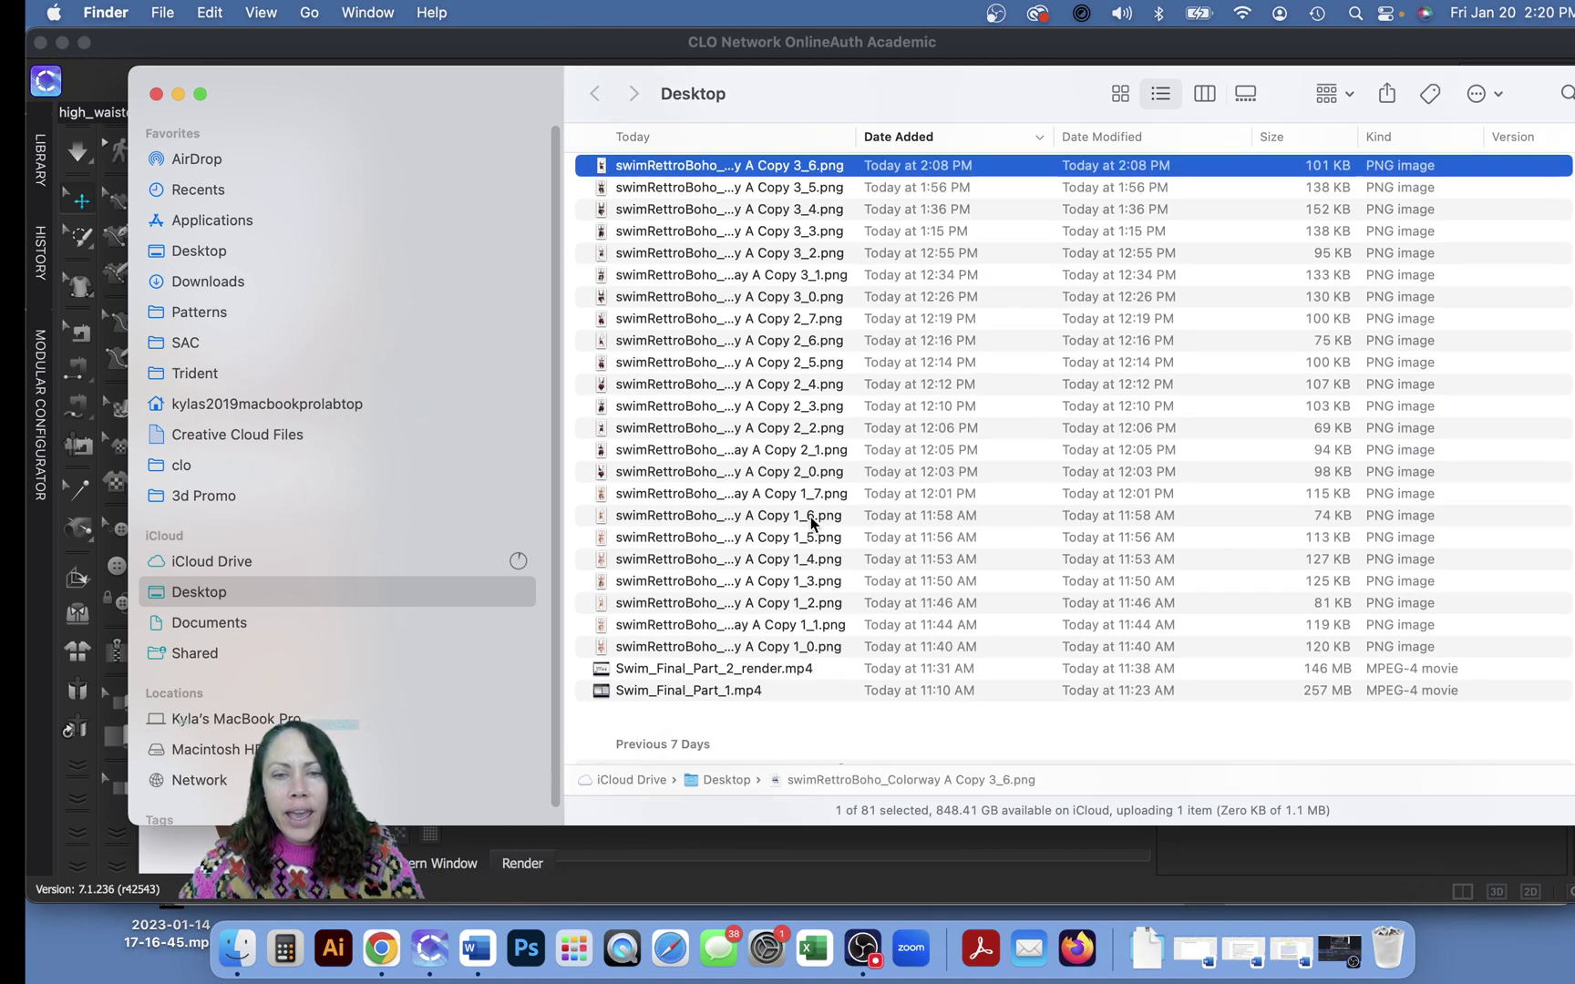
click(778, 647)
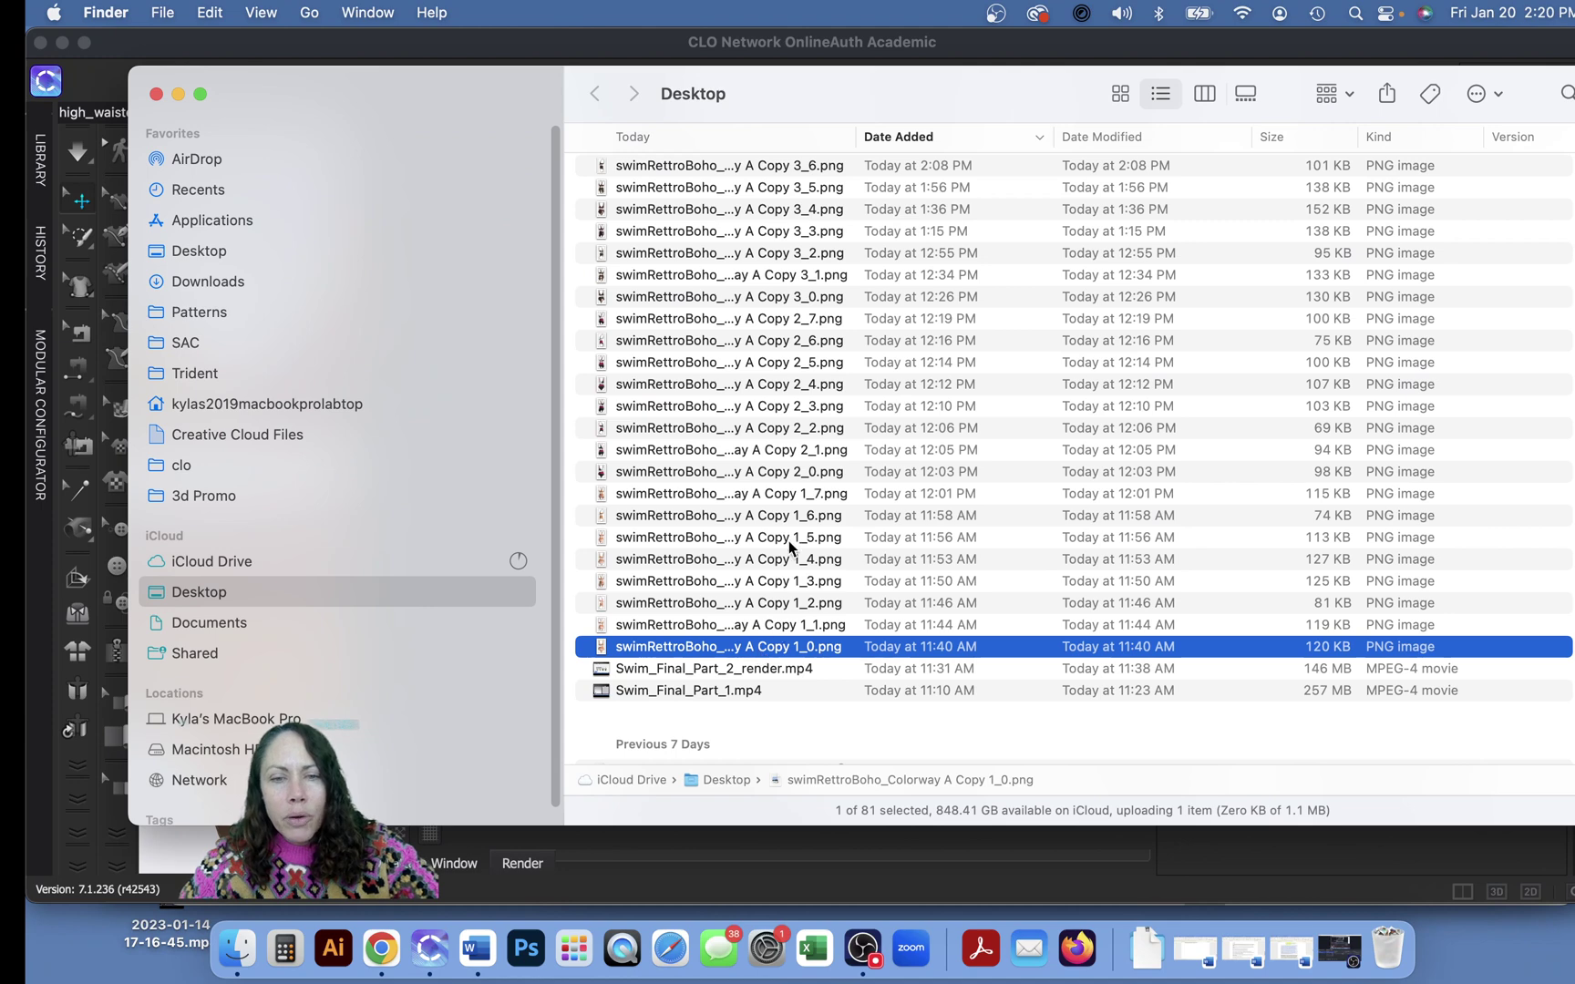
shift+click(790, 495)
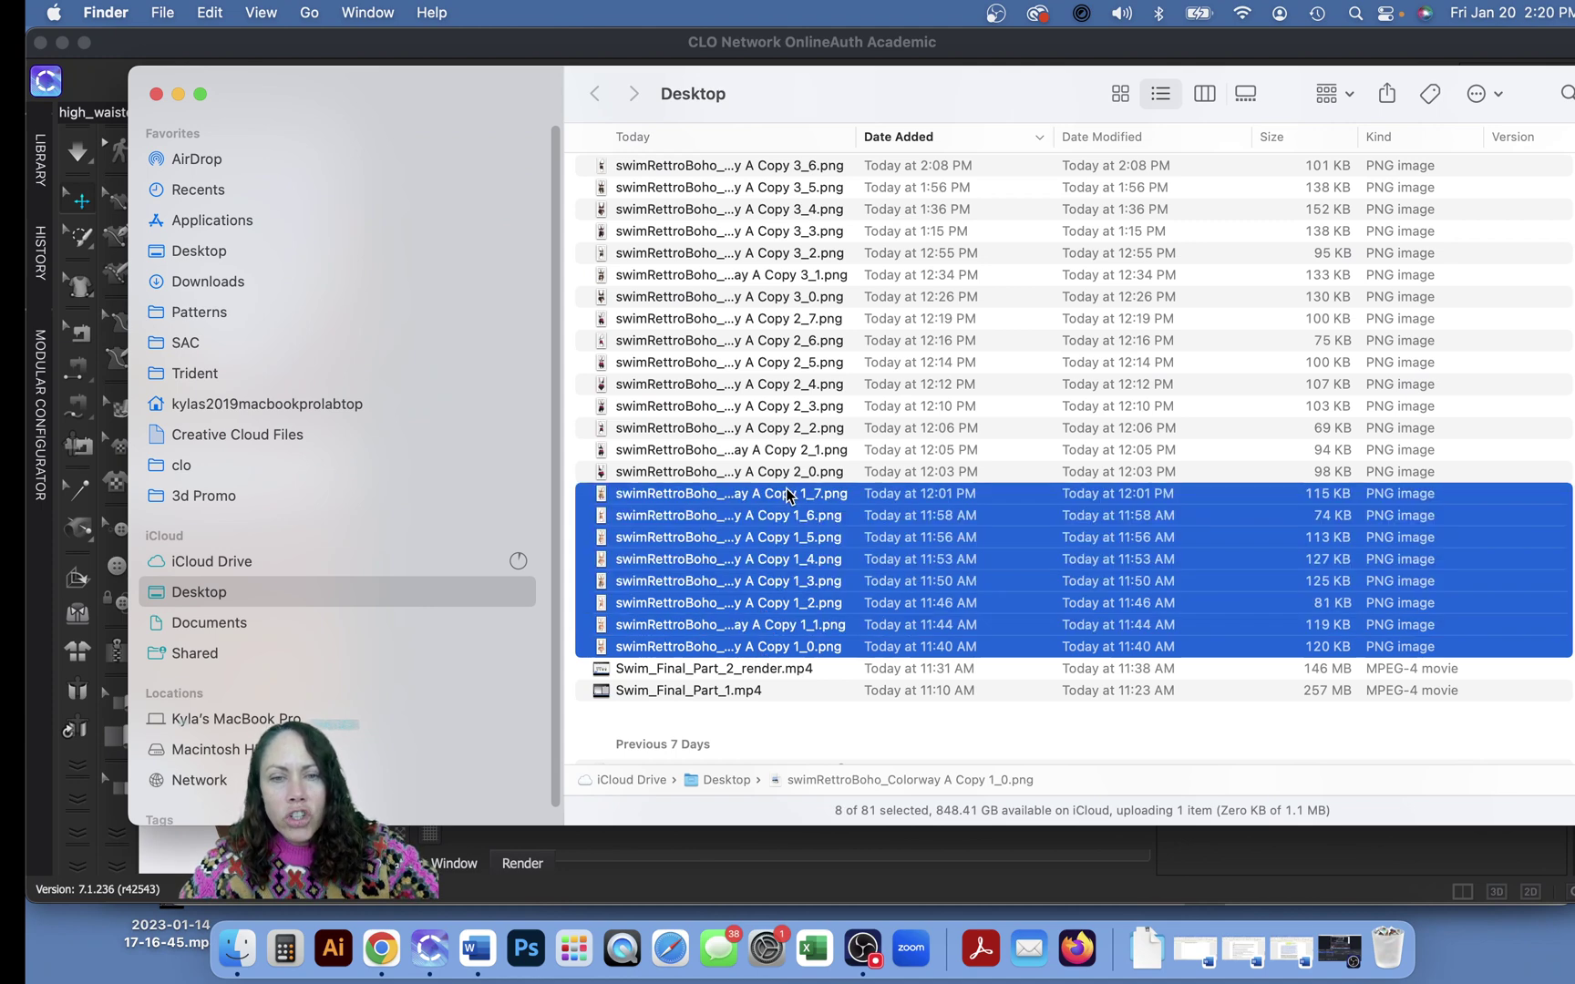
scroll(789, 495, up, 3)
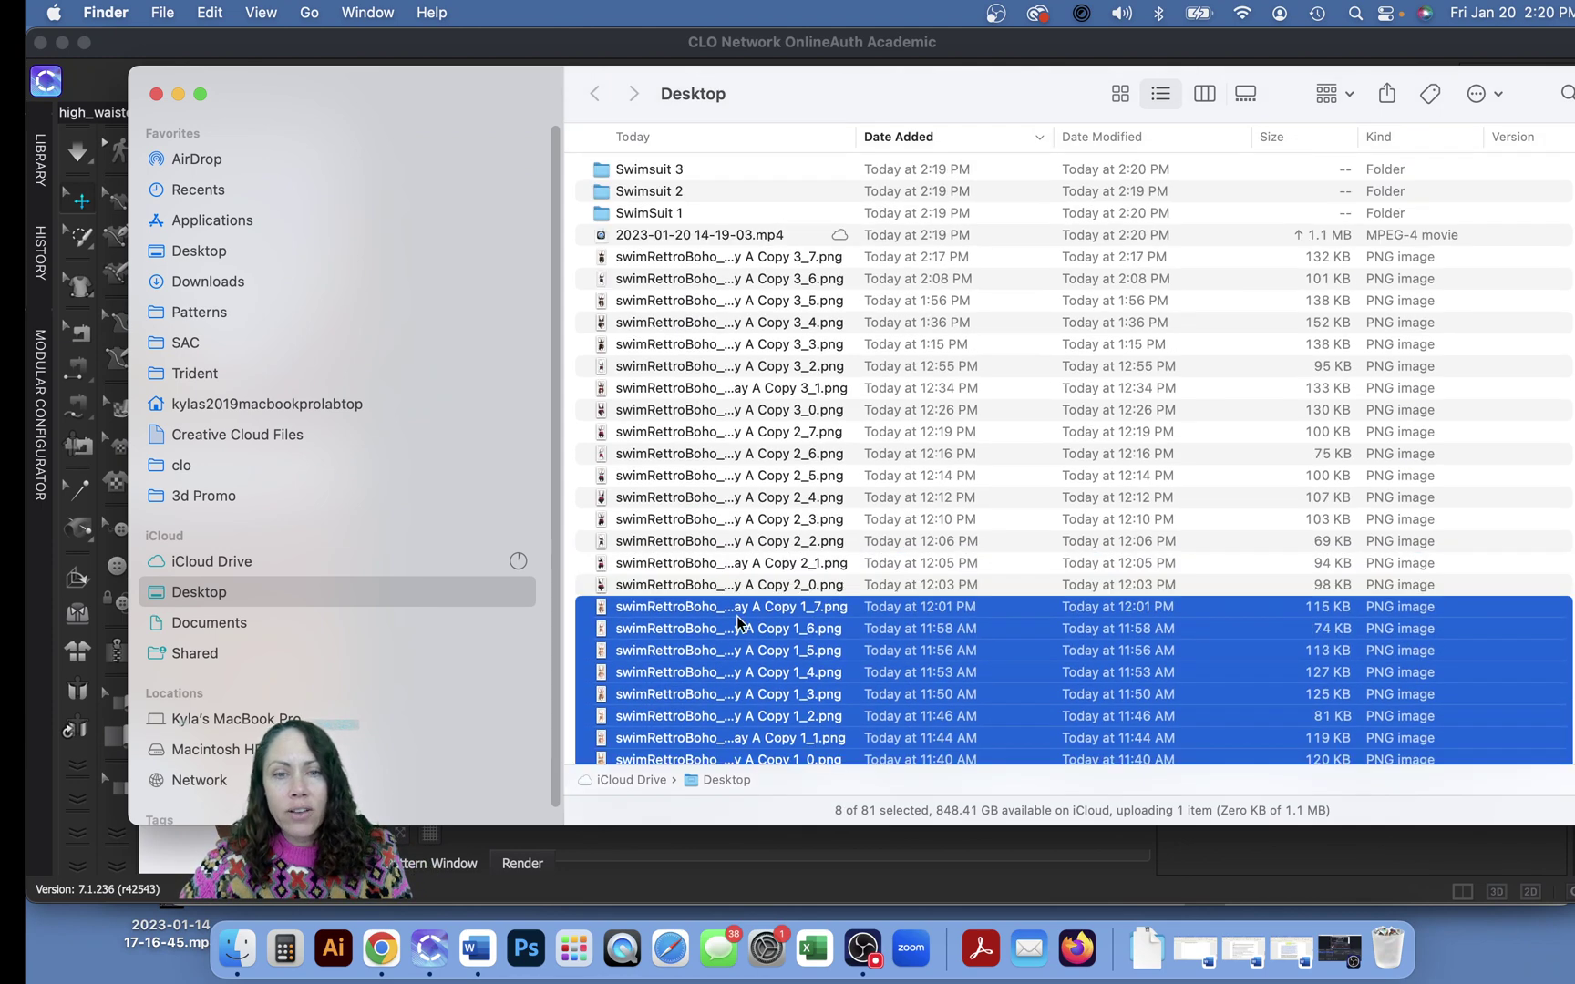
drag(753, 613, 643, 217)
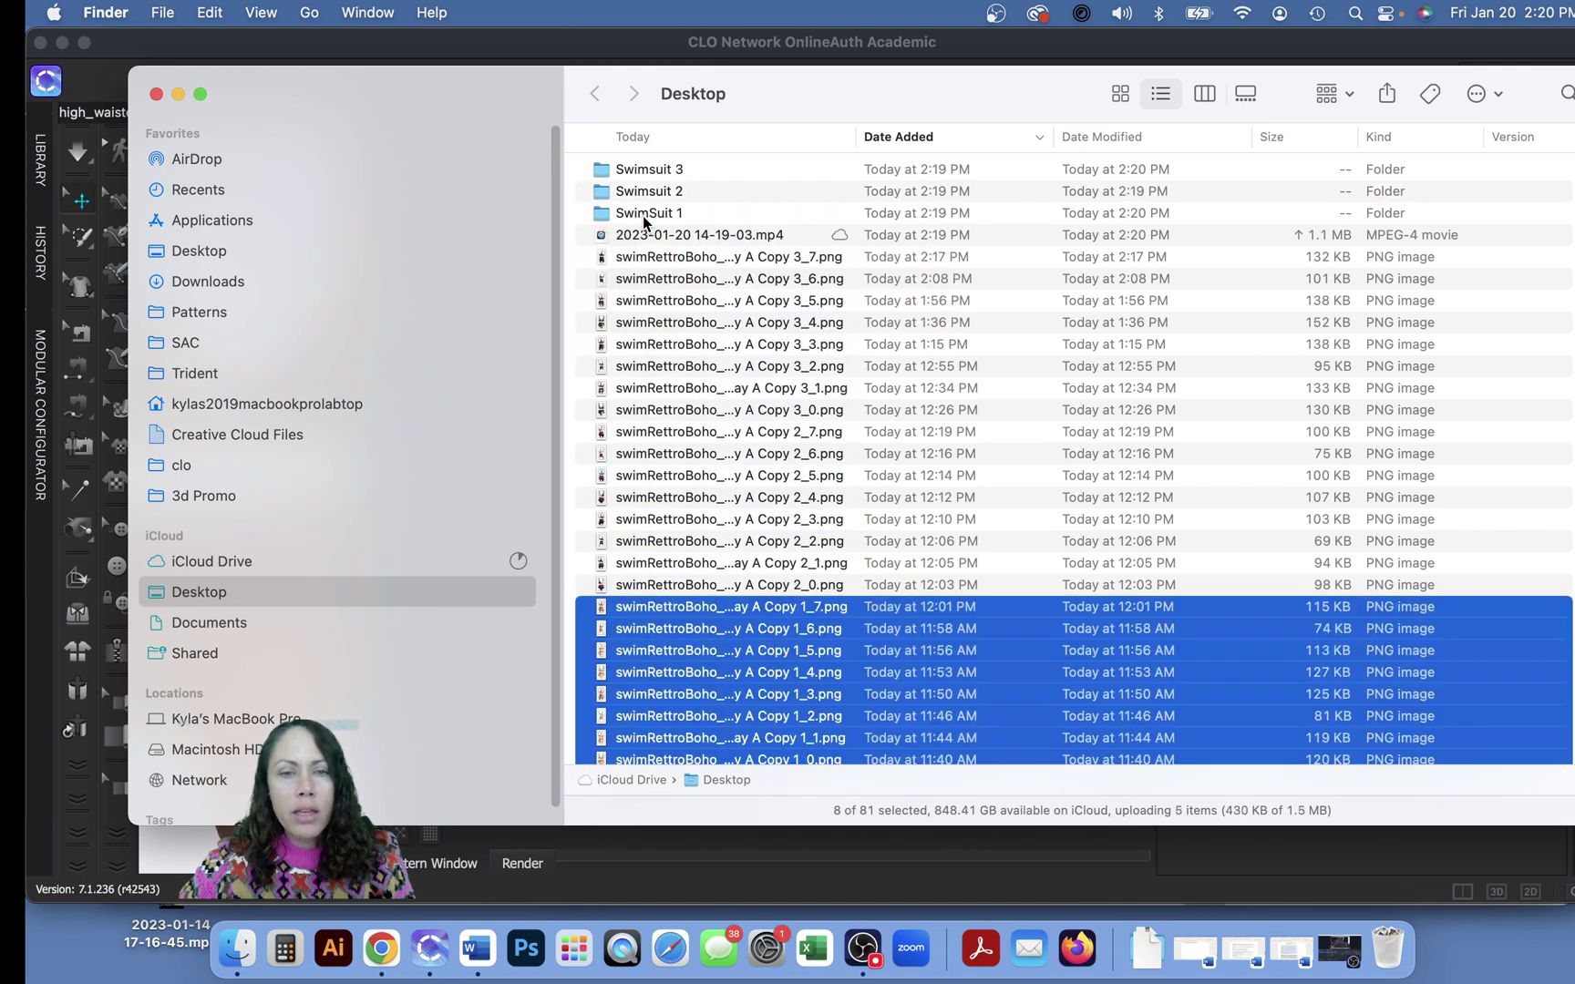
click(795, 582)
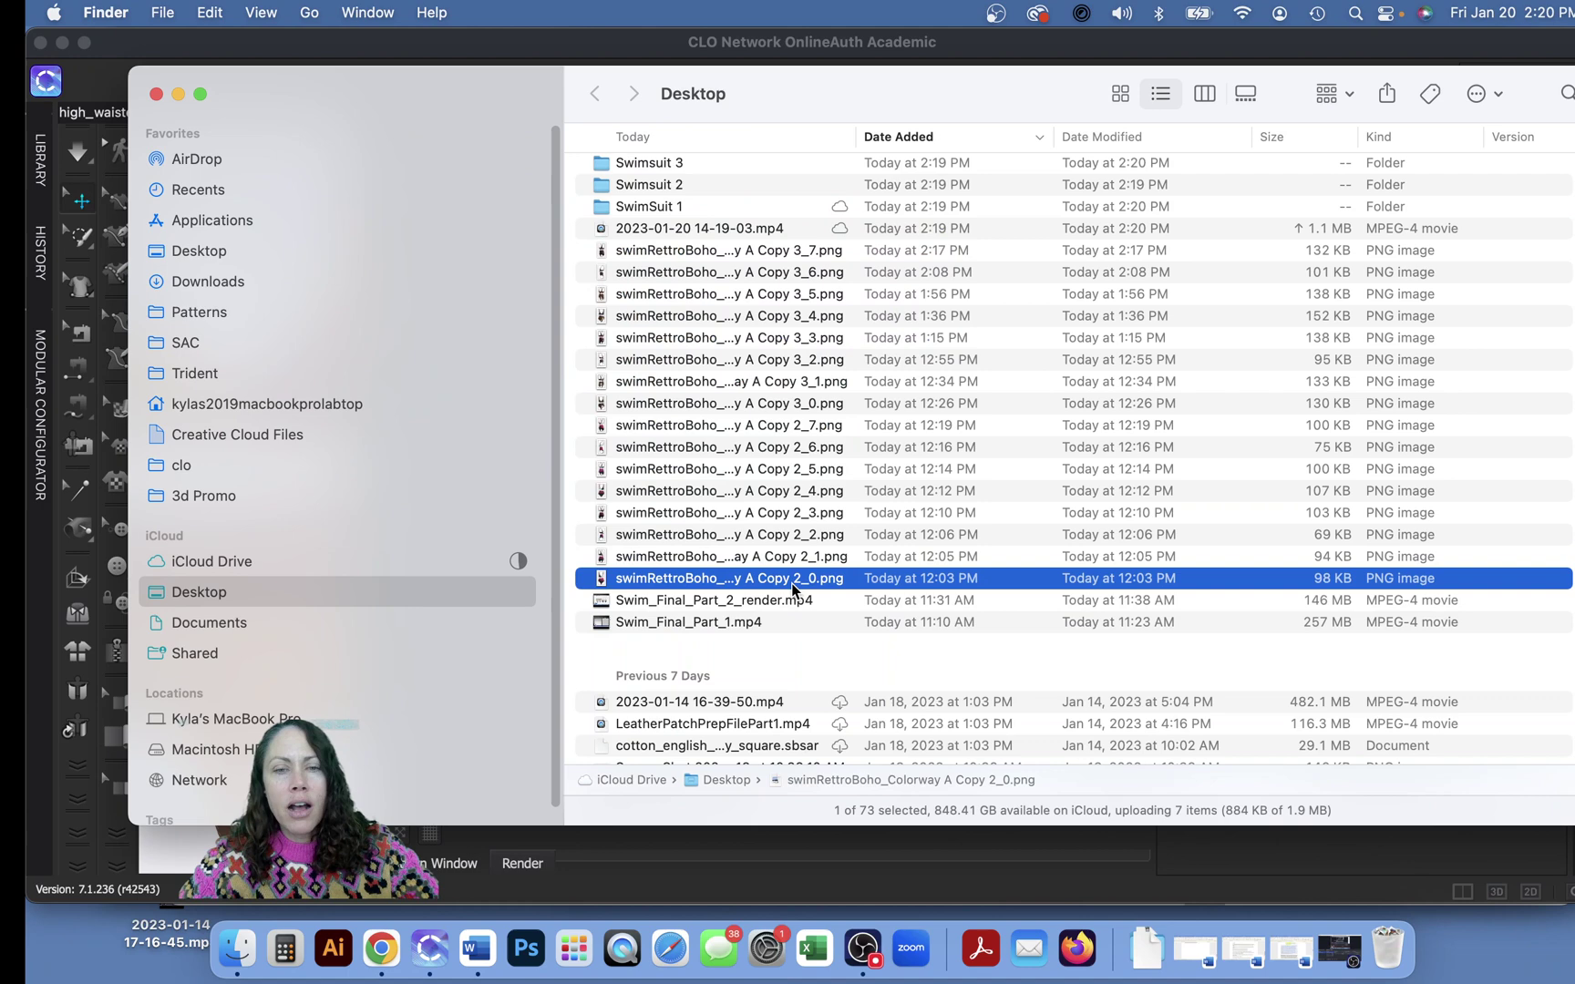
shift+click(794, 433)
drag(795, 434, 660, 189)
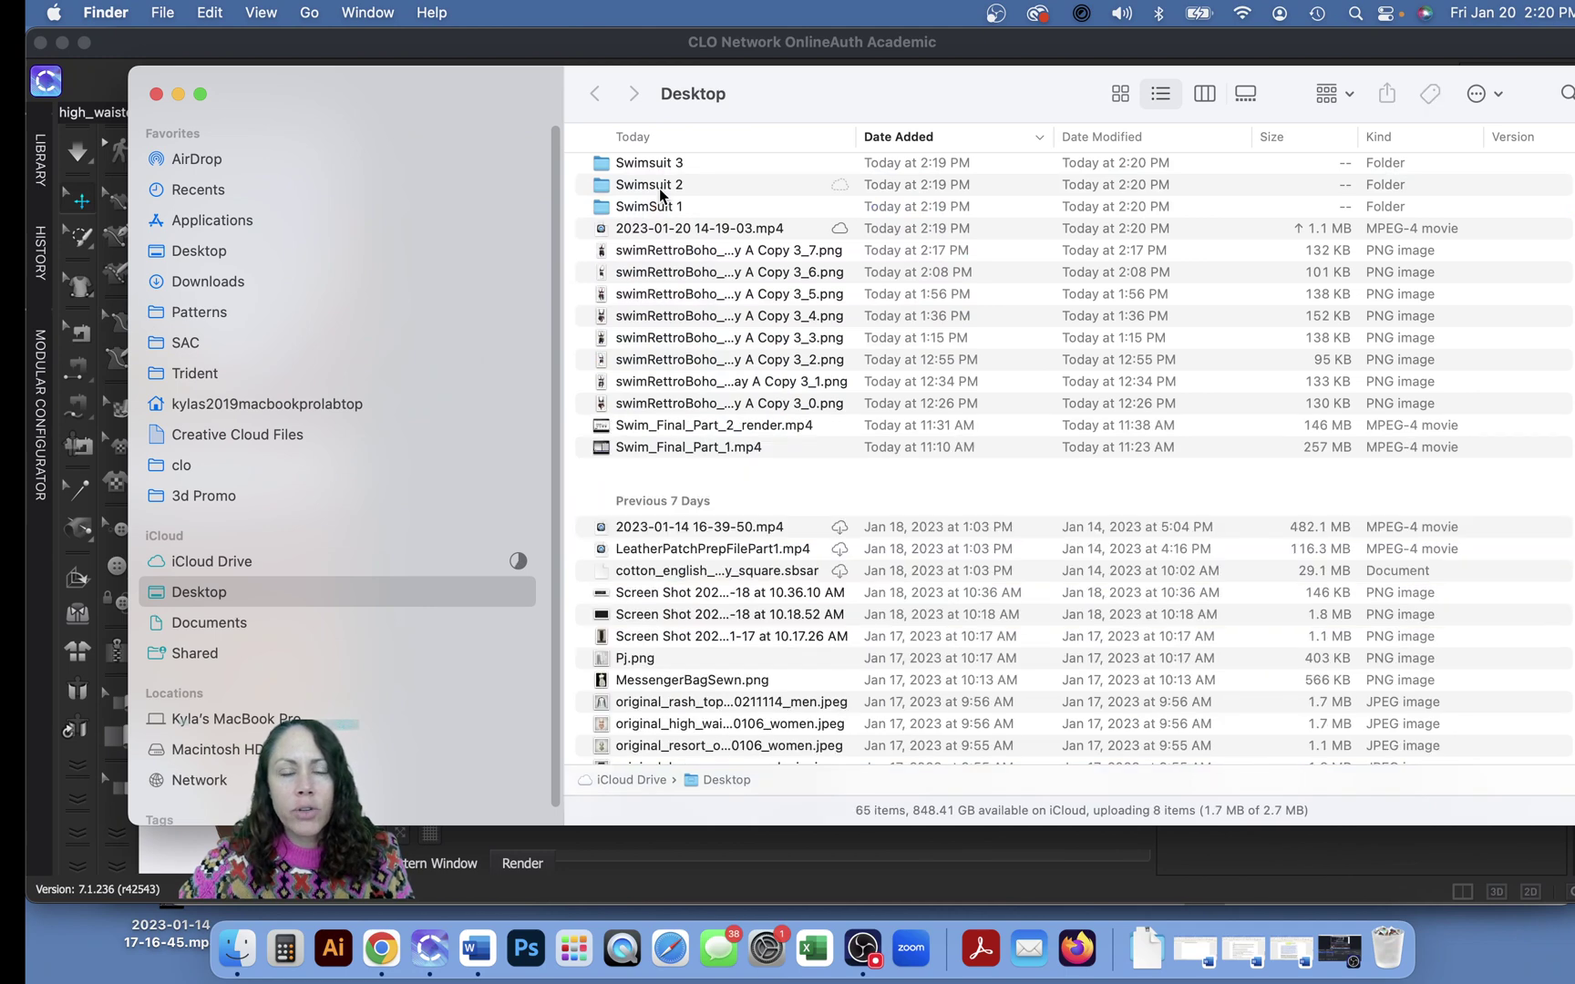
click(797, 405)
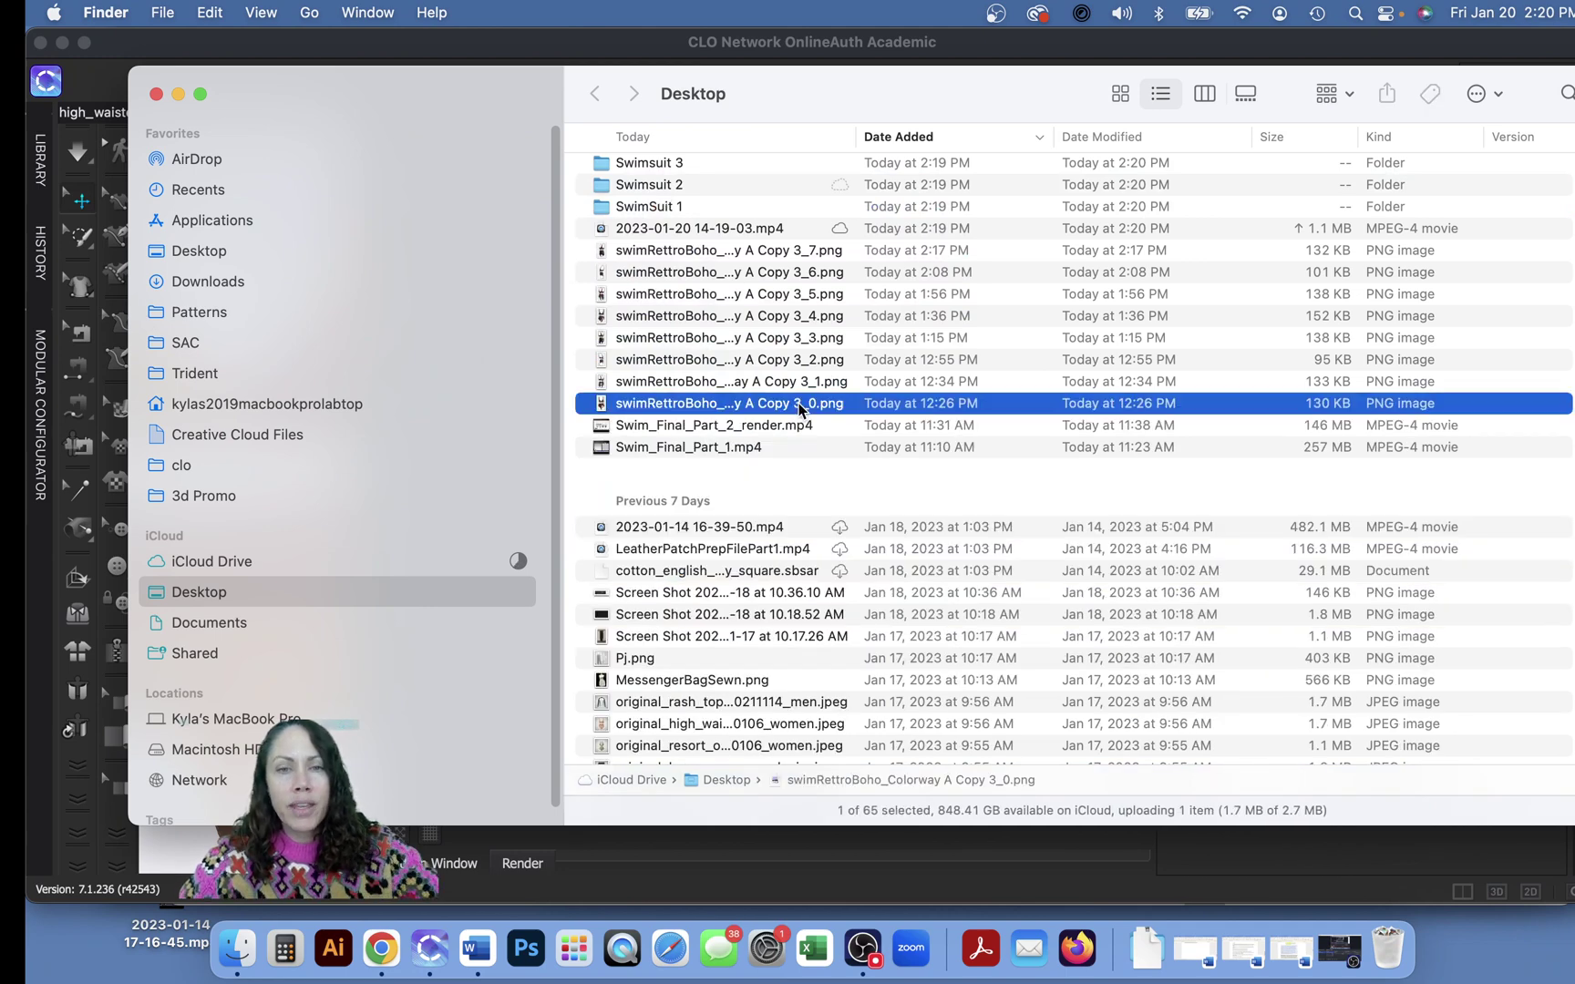
shift+click(771, 251)
drag(771, 250, 650, 173)
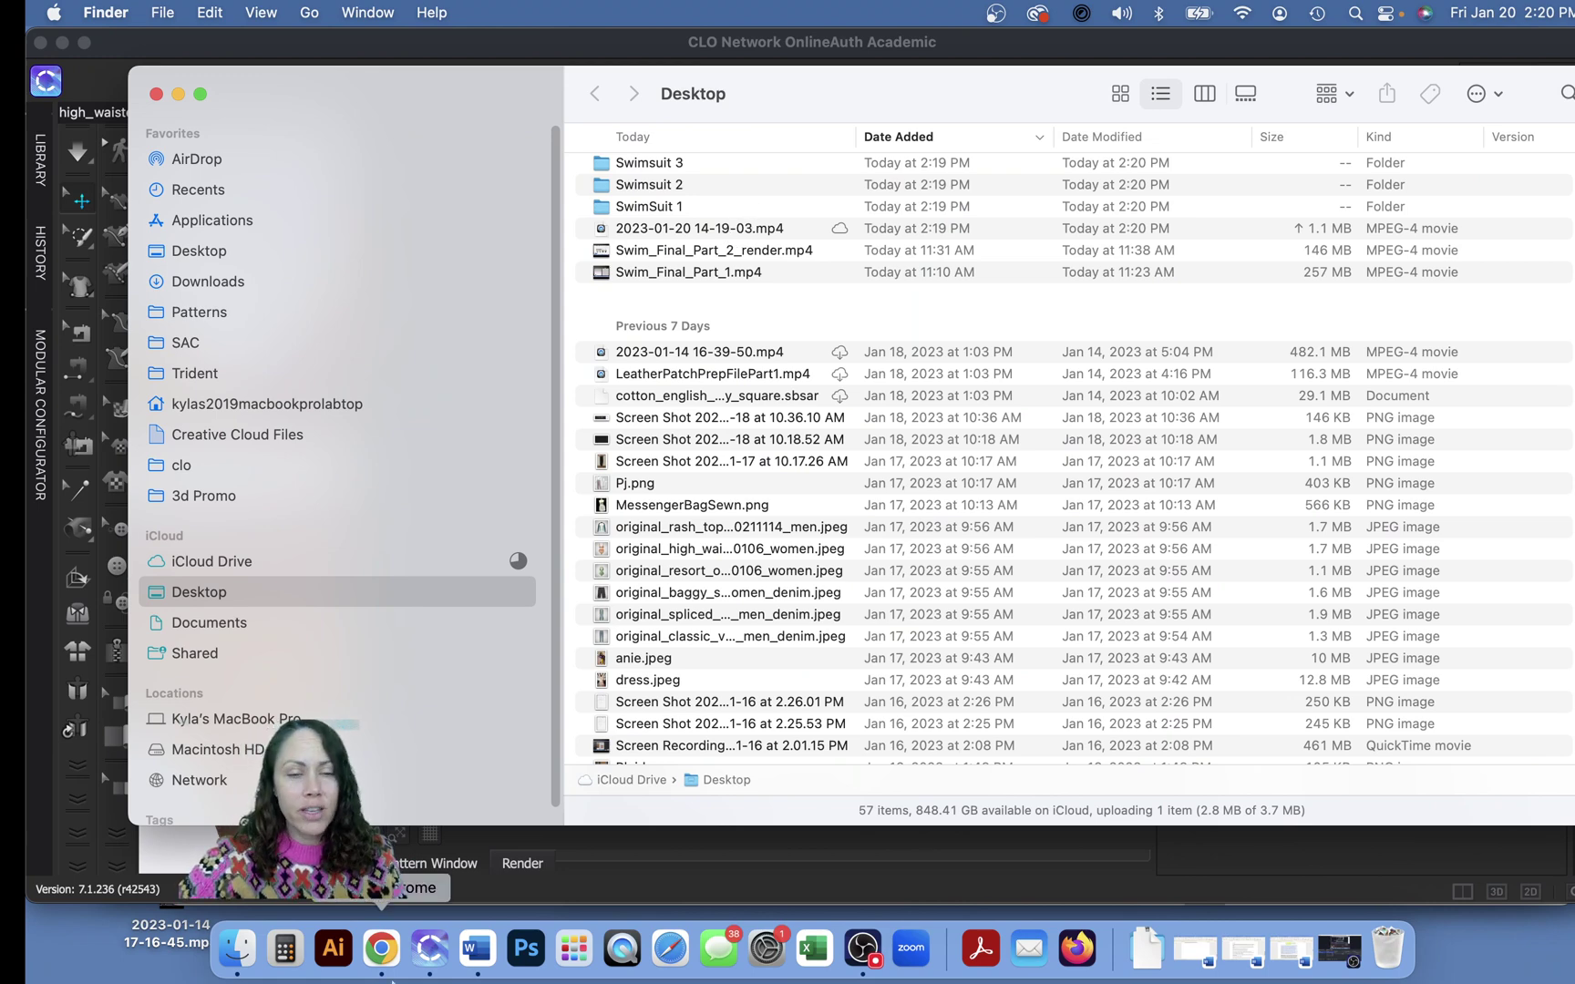
Step: Search Google for 'sirv' in a new Chrome tab
click(381, 947)
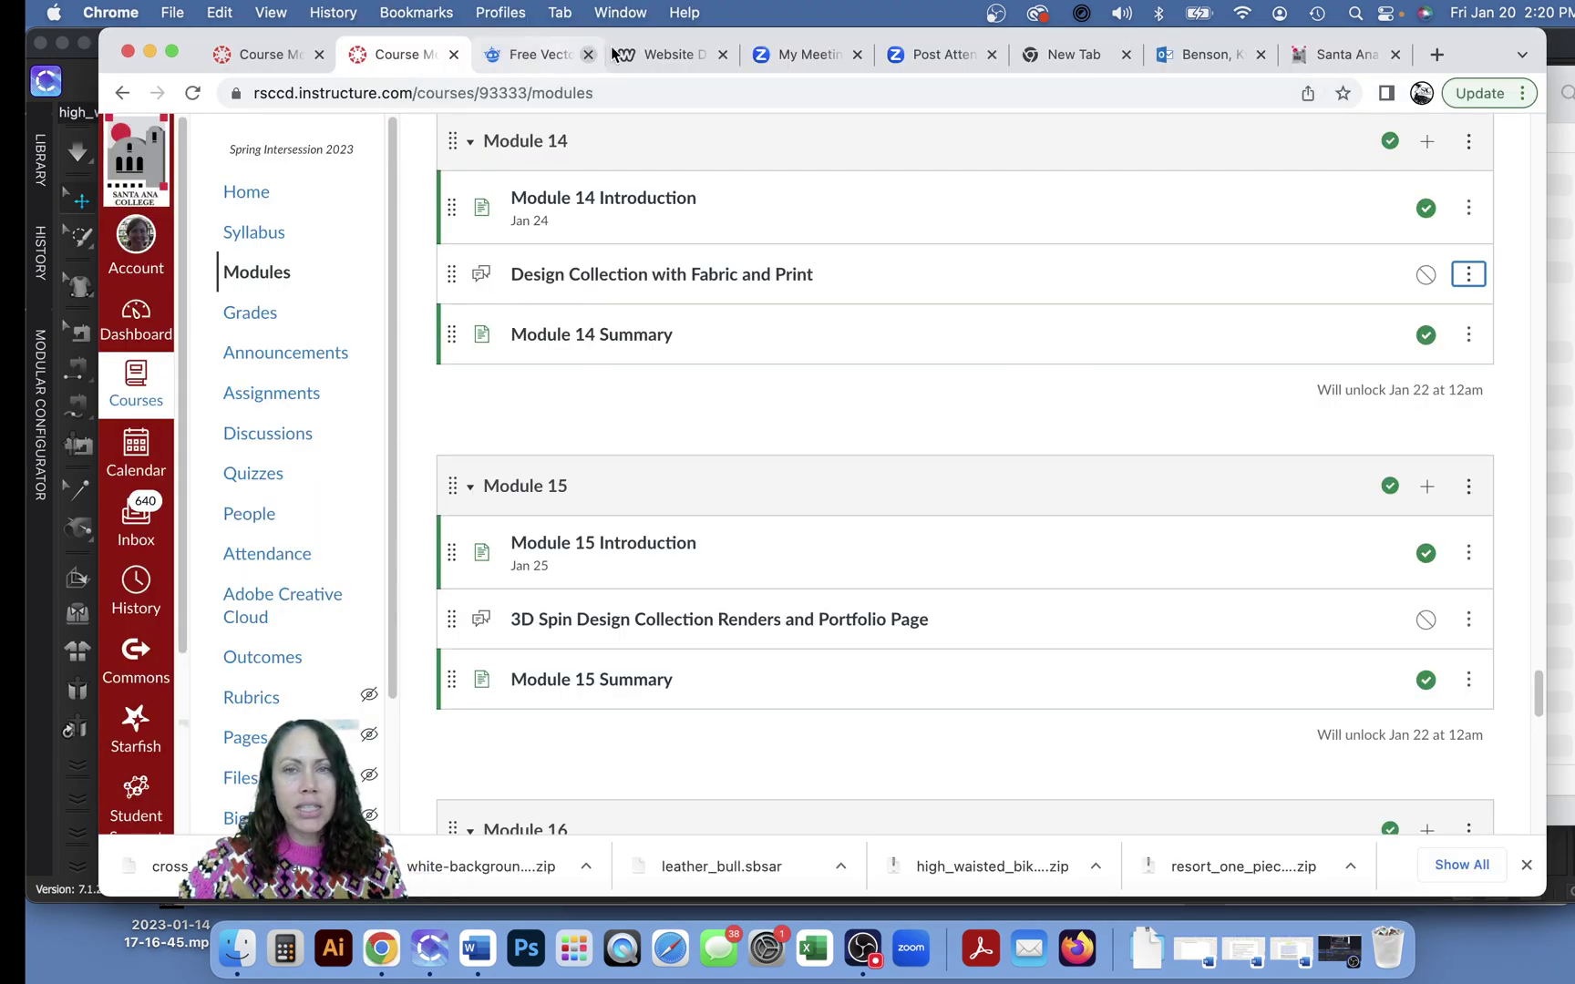
click(1436, 55)
click(910, 90)
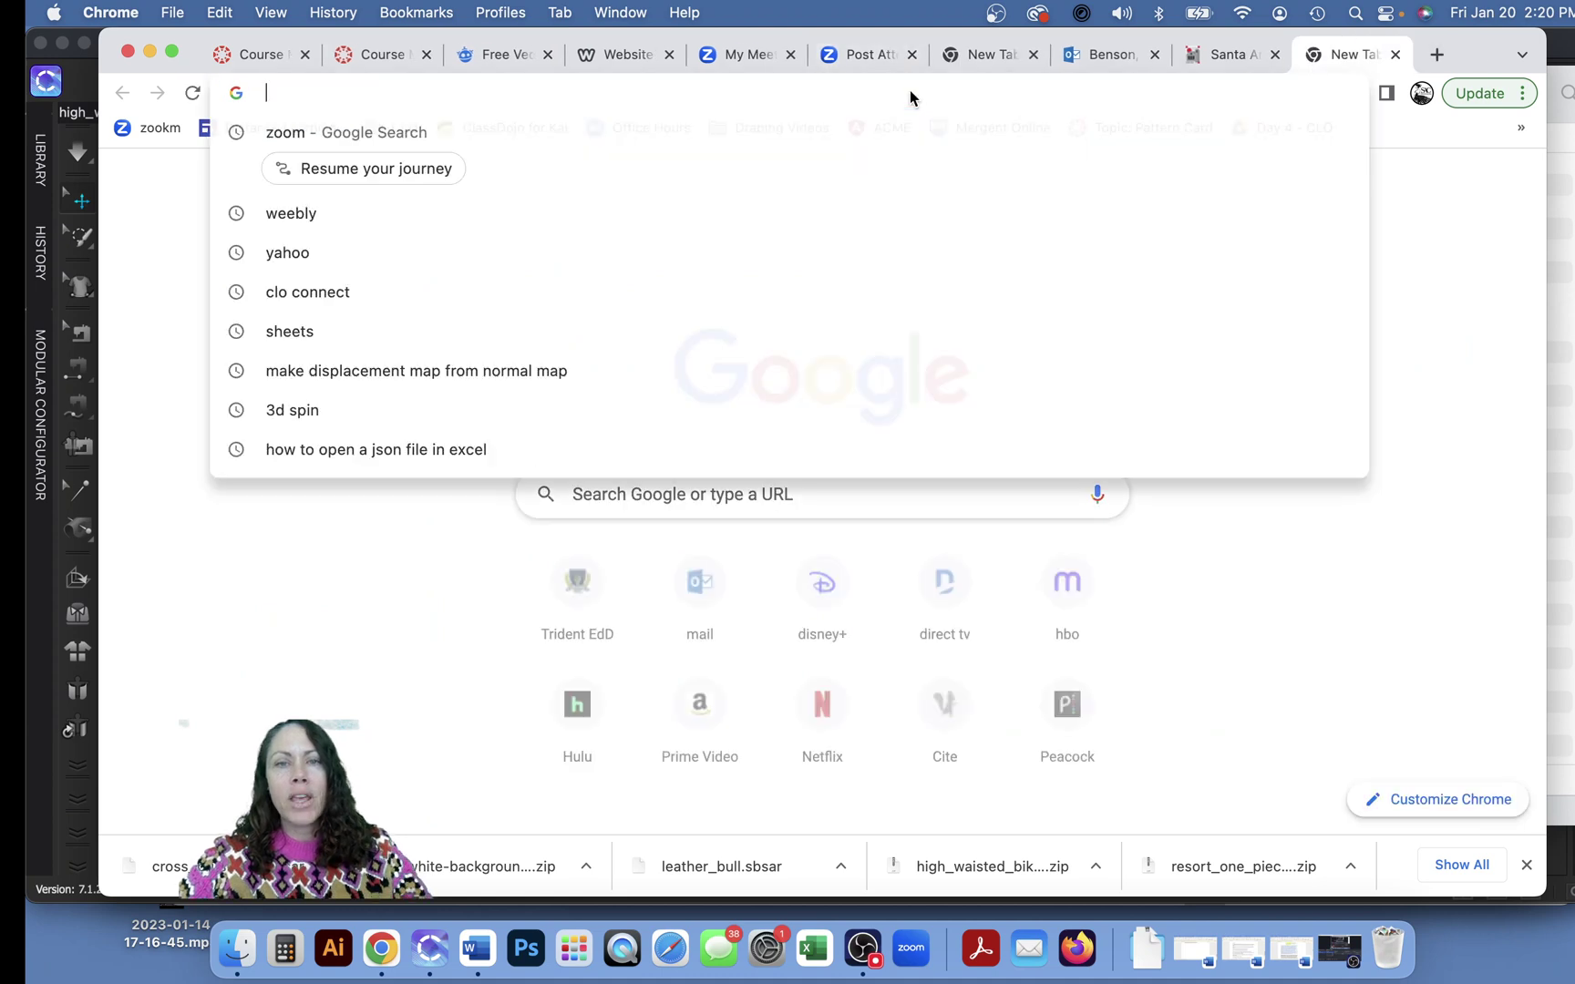
text(sirv)
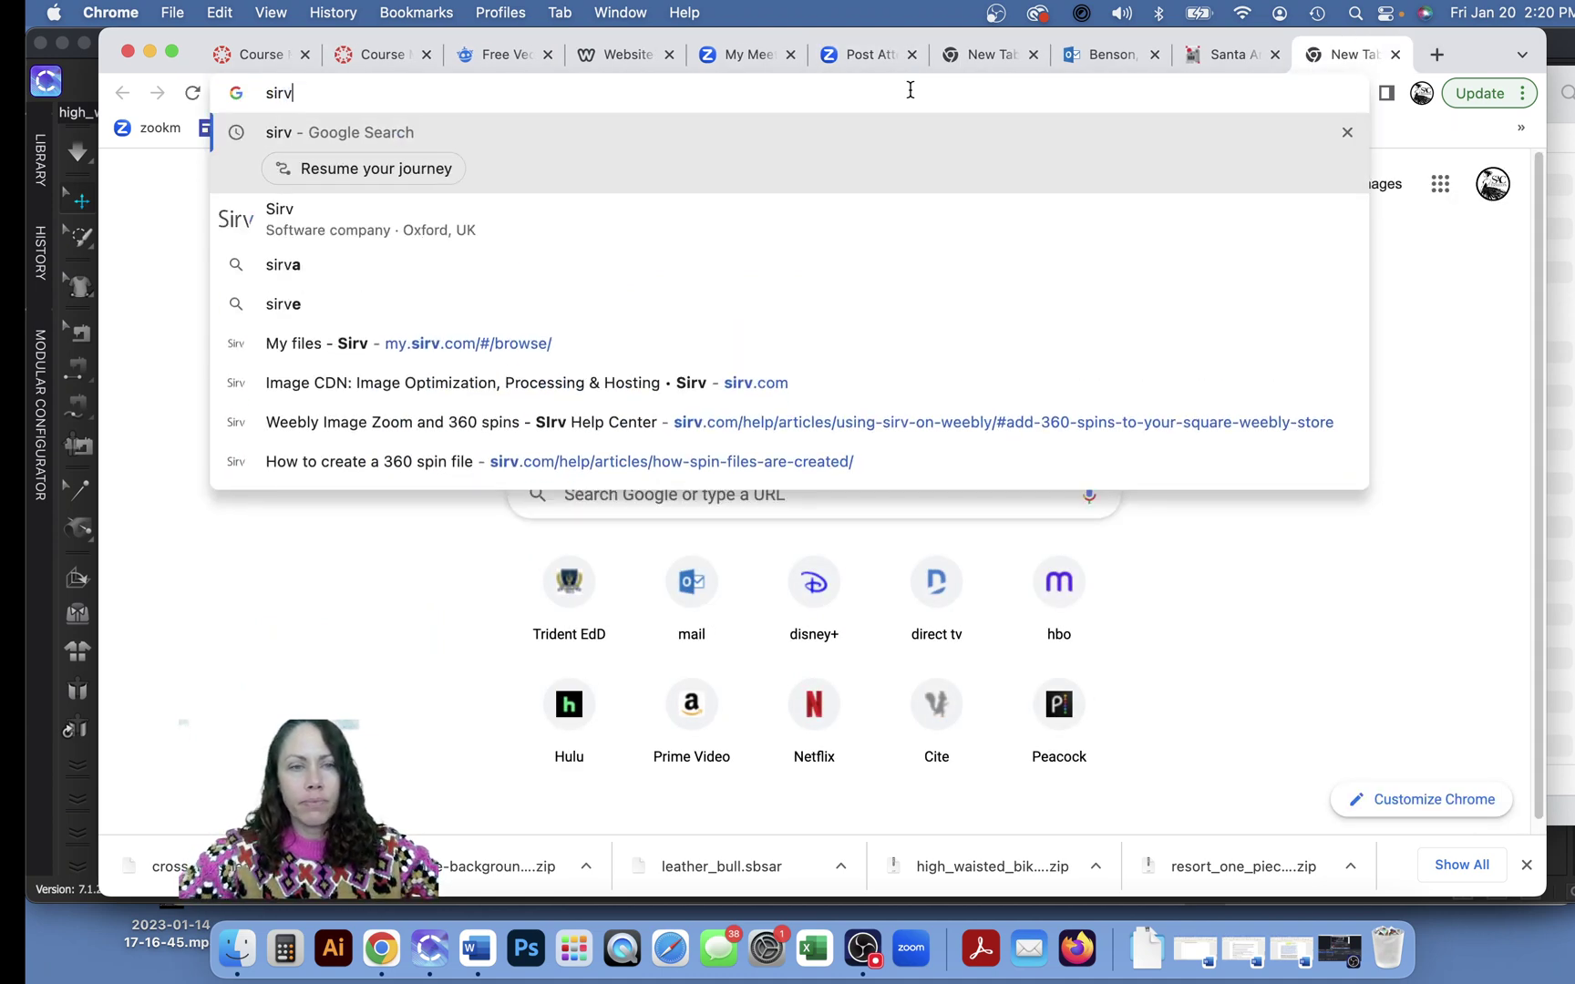
key(Return)
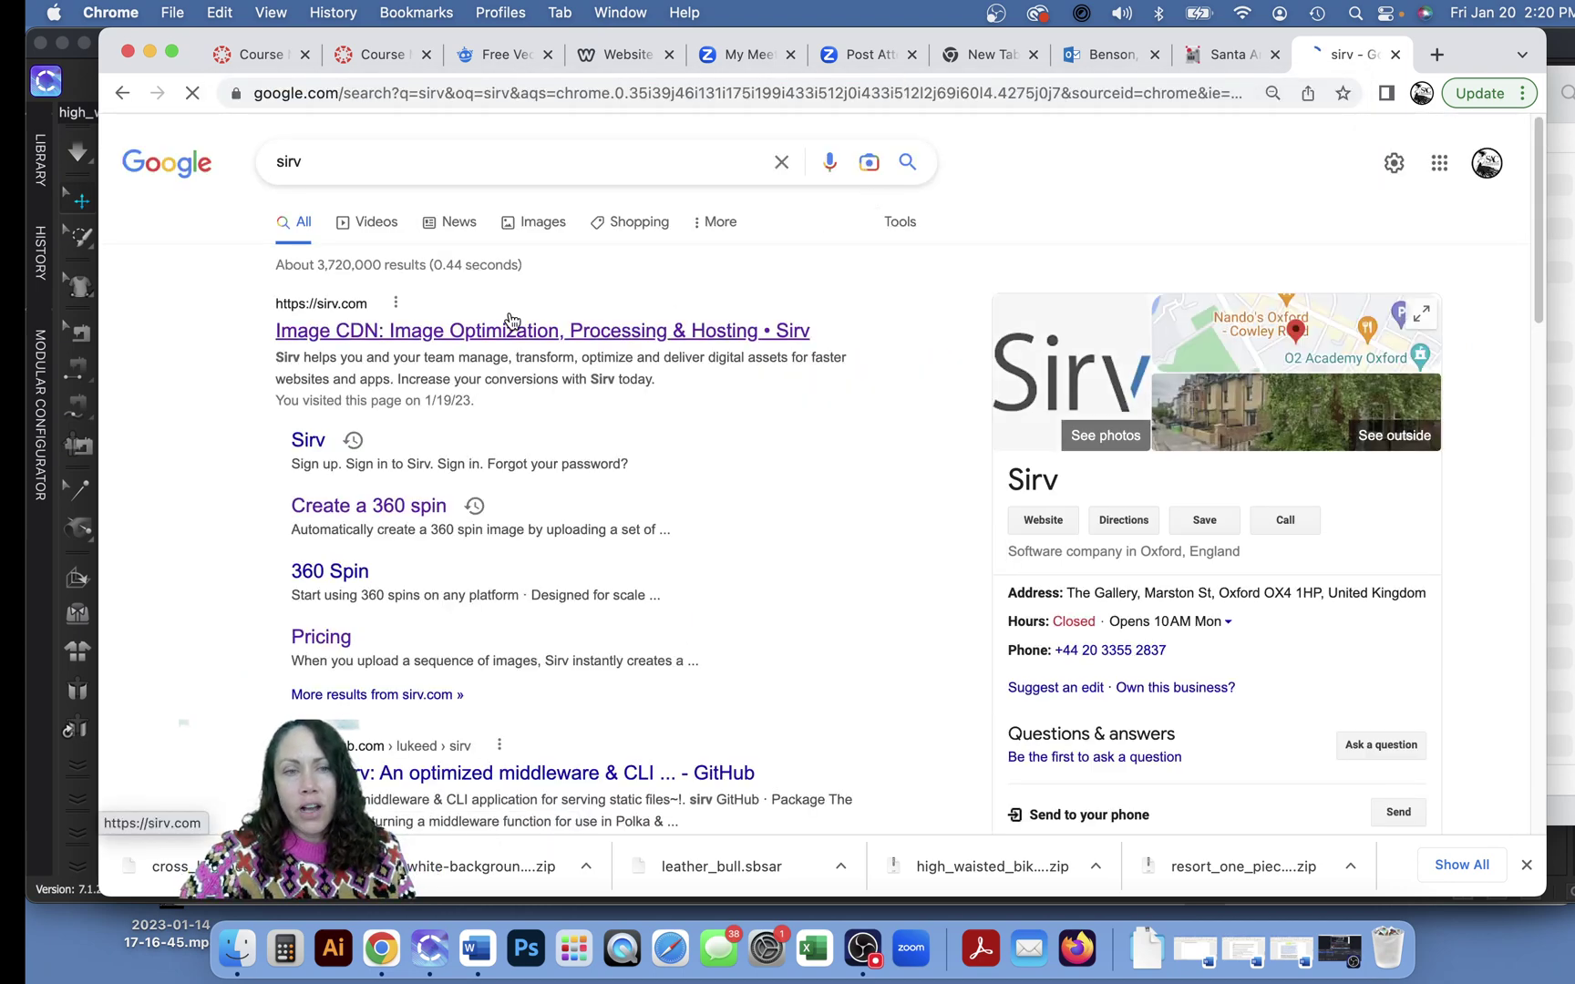
Step: Read Sirv's 'Create a 360 spin' guide, then log in to reach My files
click(377, 511)
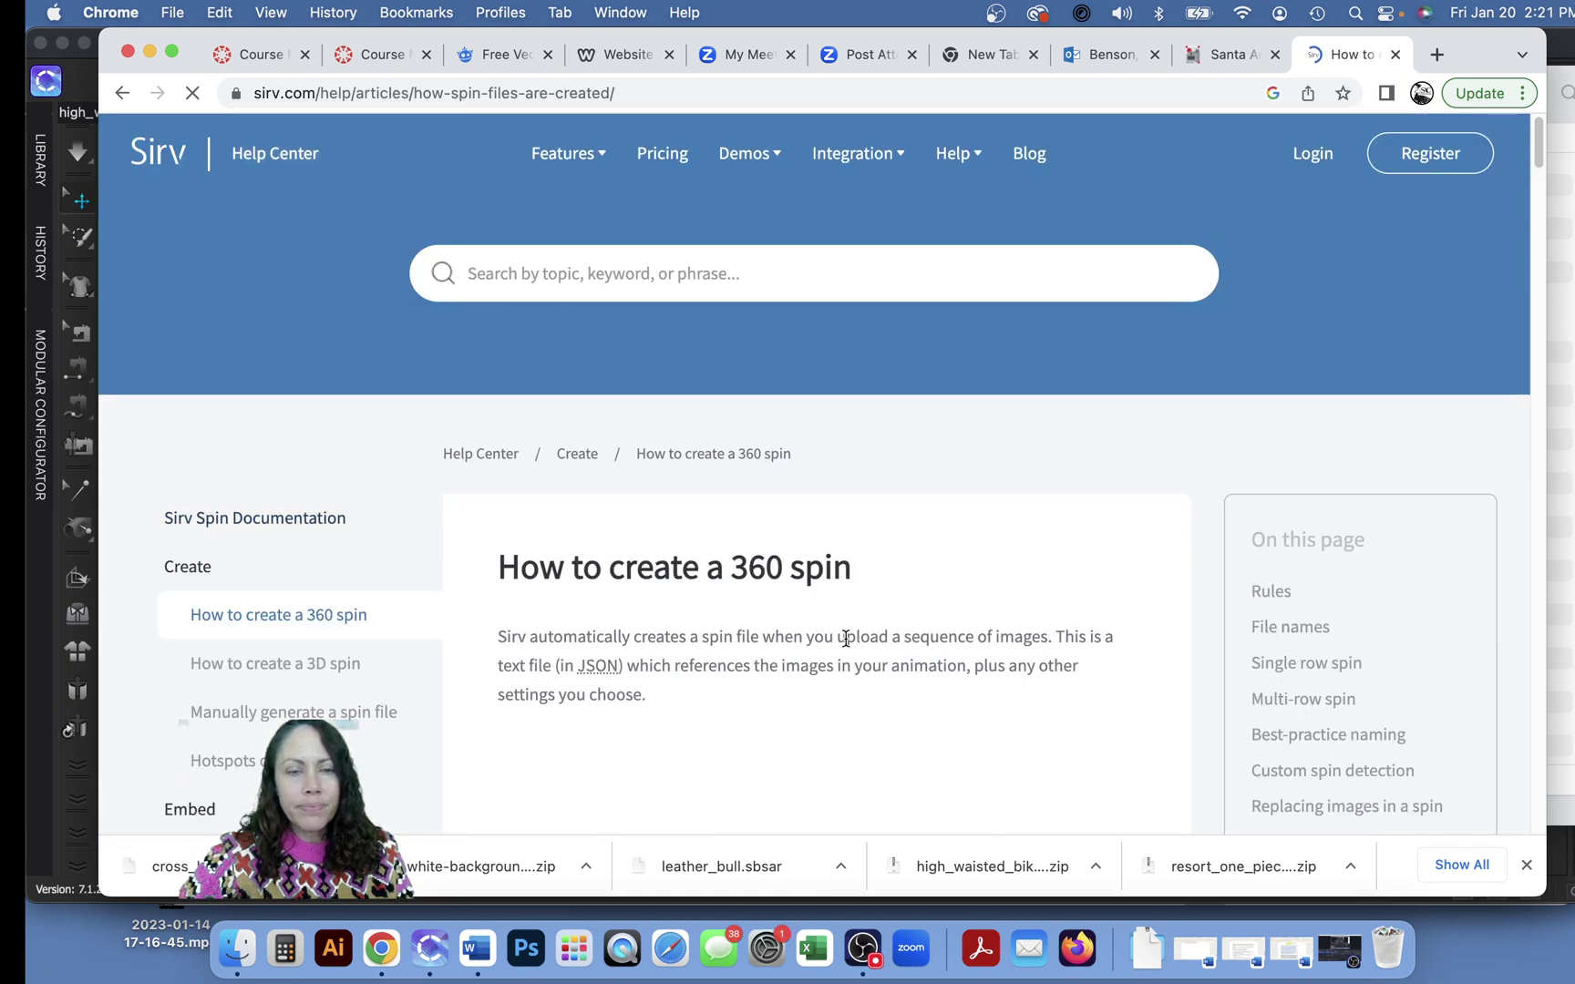
scroll(819, 643, down, 2)
scroll(816, 641, down, 5)
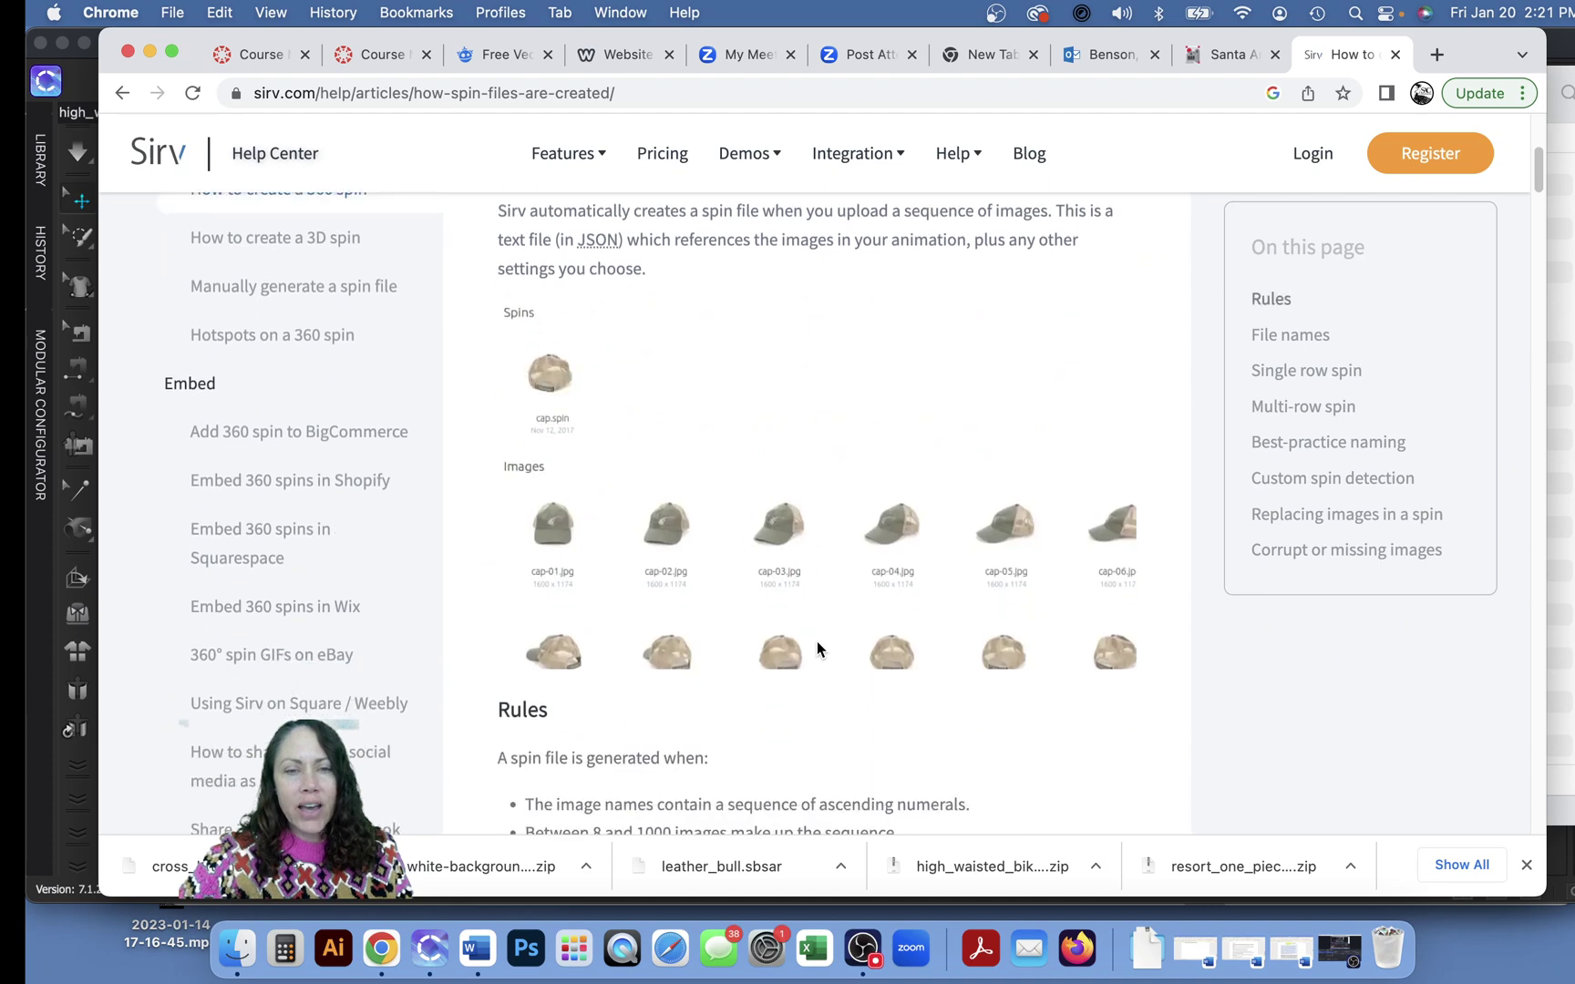
scroll(1032, 692, down, 8)
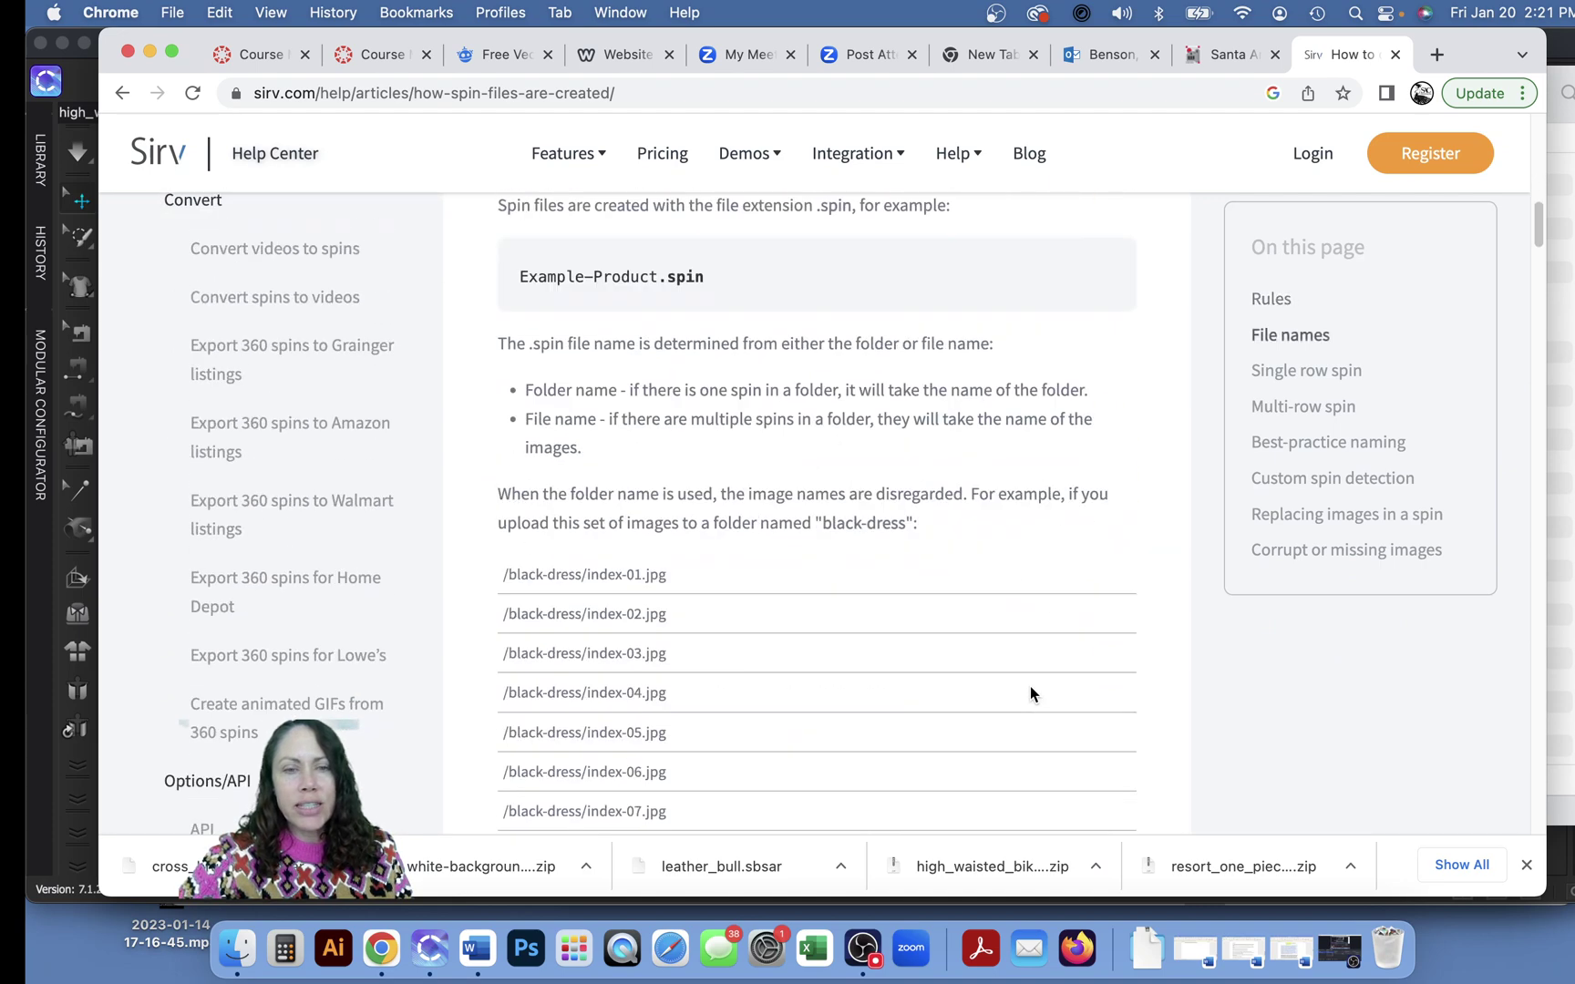
scroll(1030, 693, down, 8)
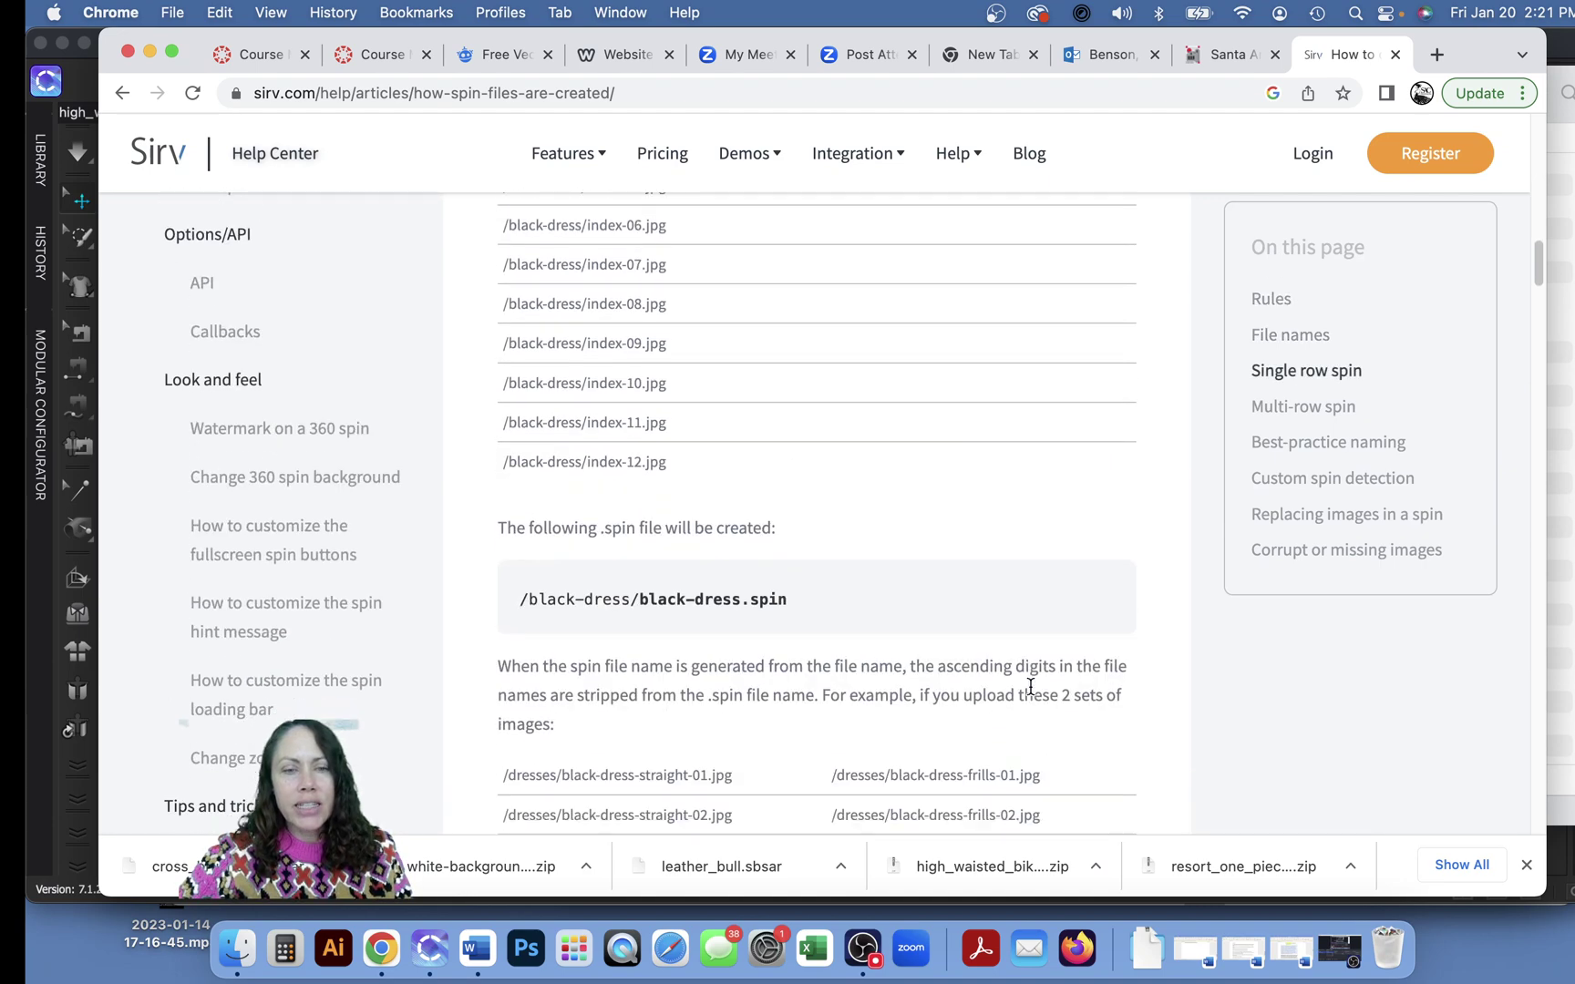
scroll(1030, 692, up, 9)
scroll(1030, 686, up, 10)
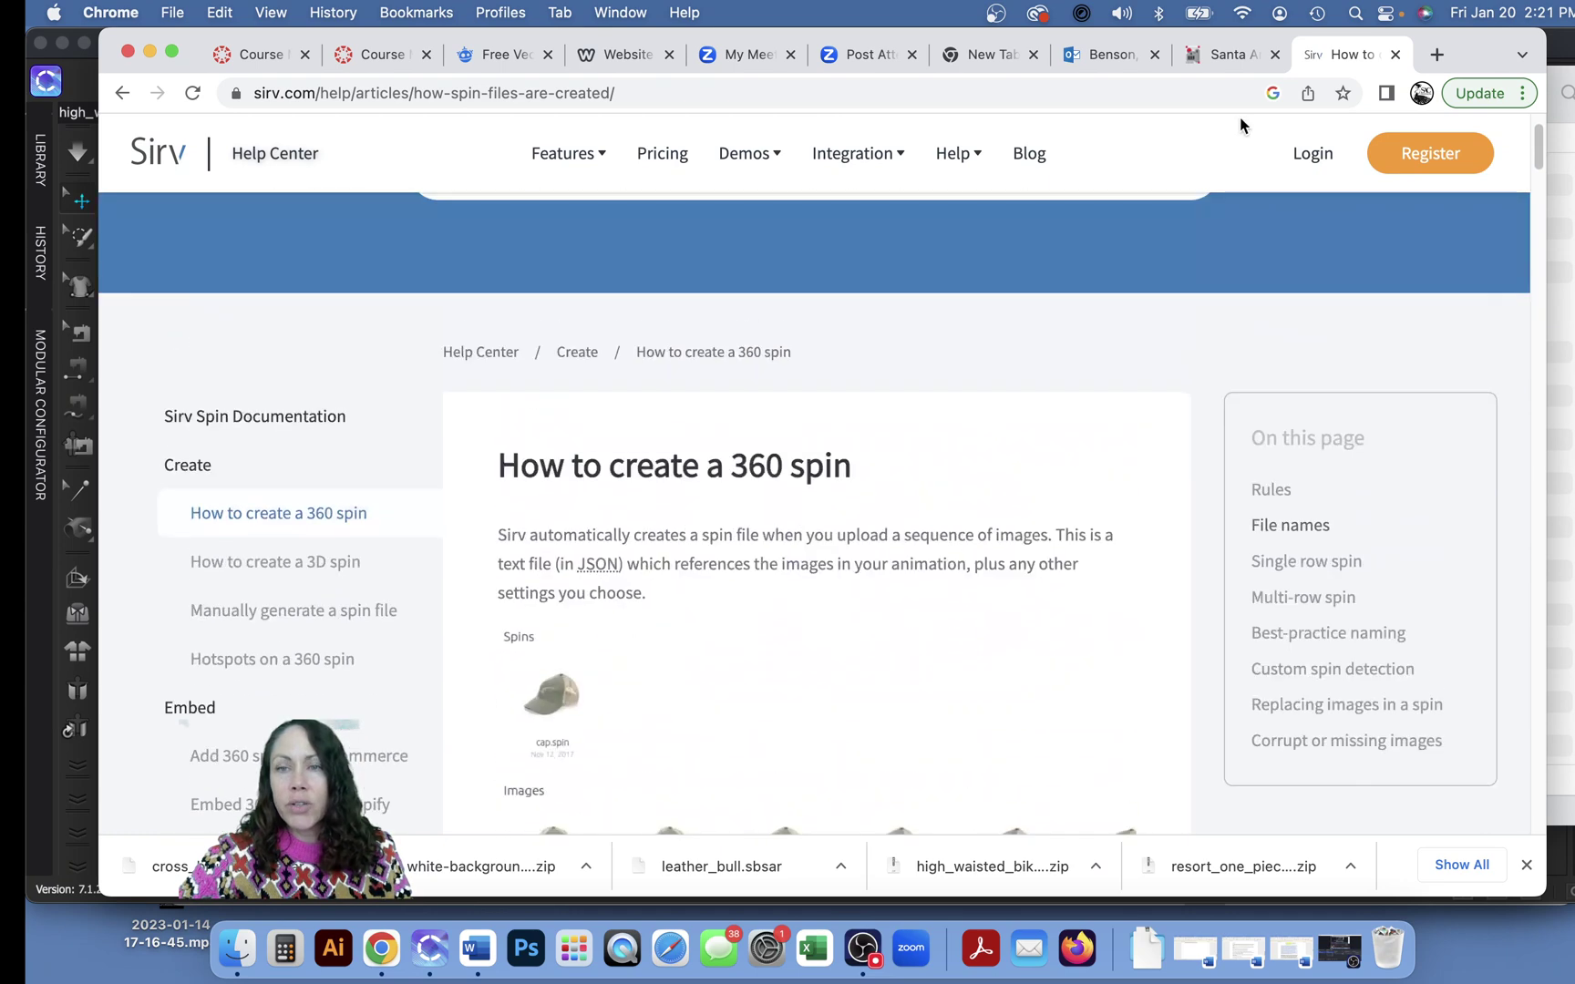
click(1316, 164)
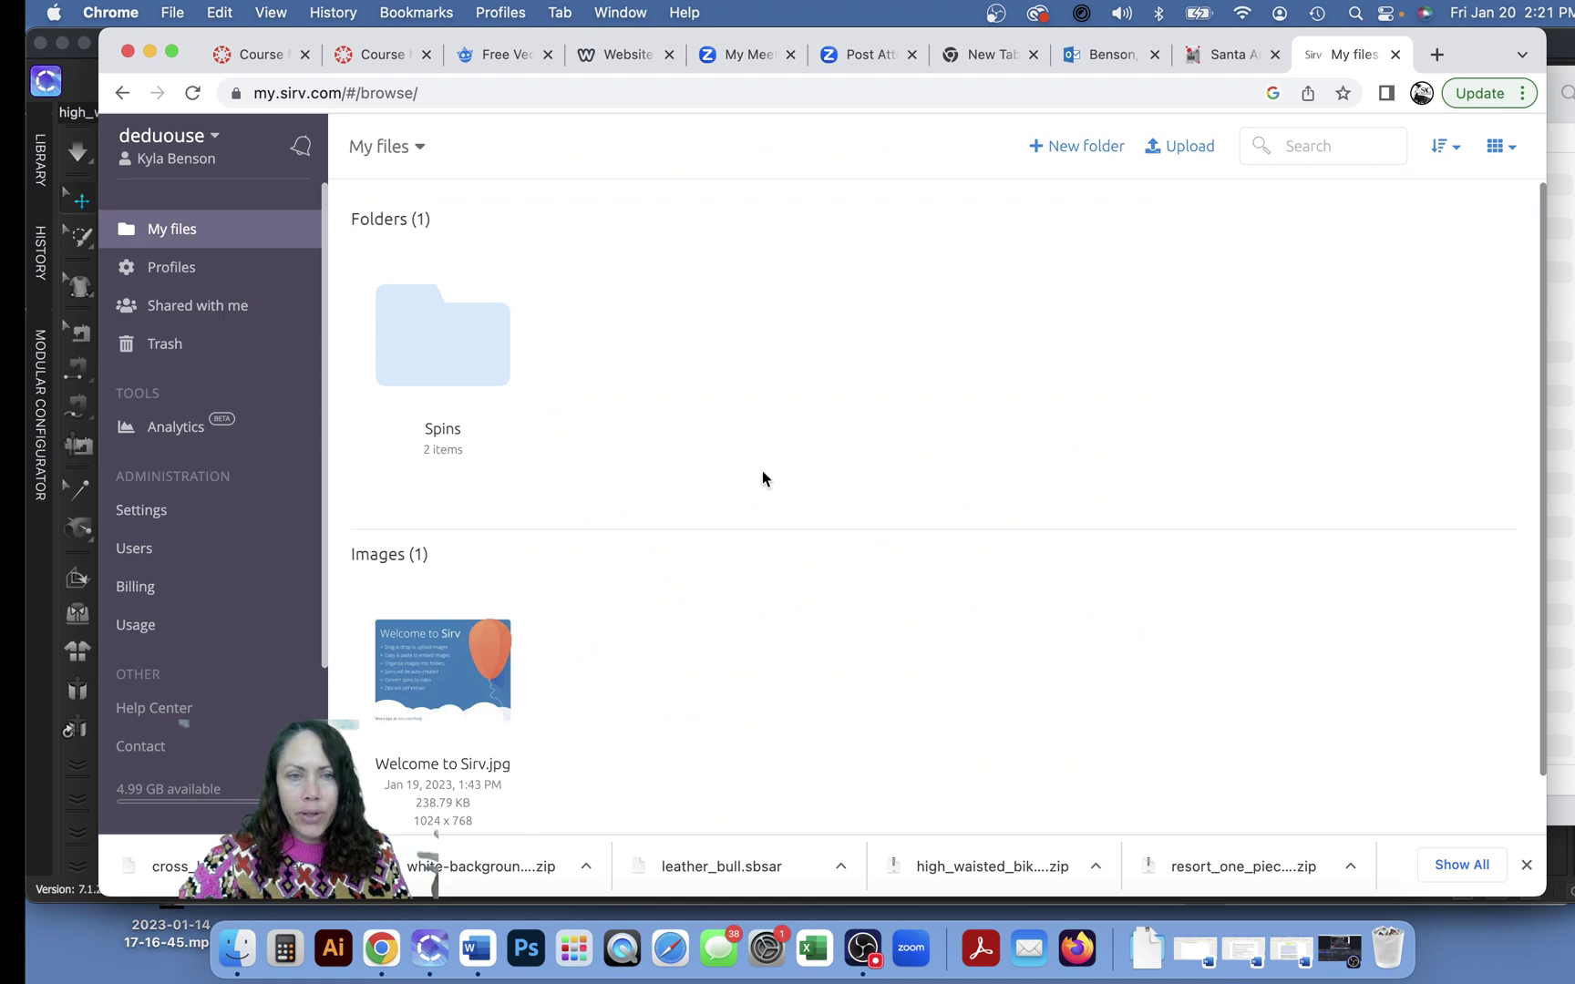
Step: Open the Spins folder in Sirv and check the folder and upload action menus
right_click(565, 338)
double_click(446, 340)
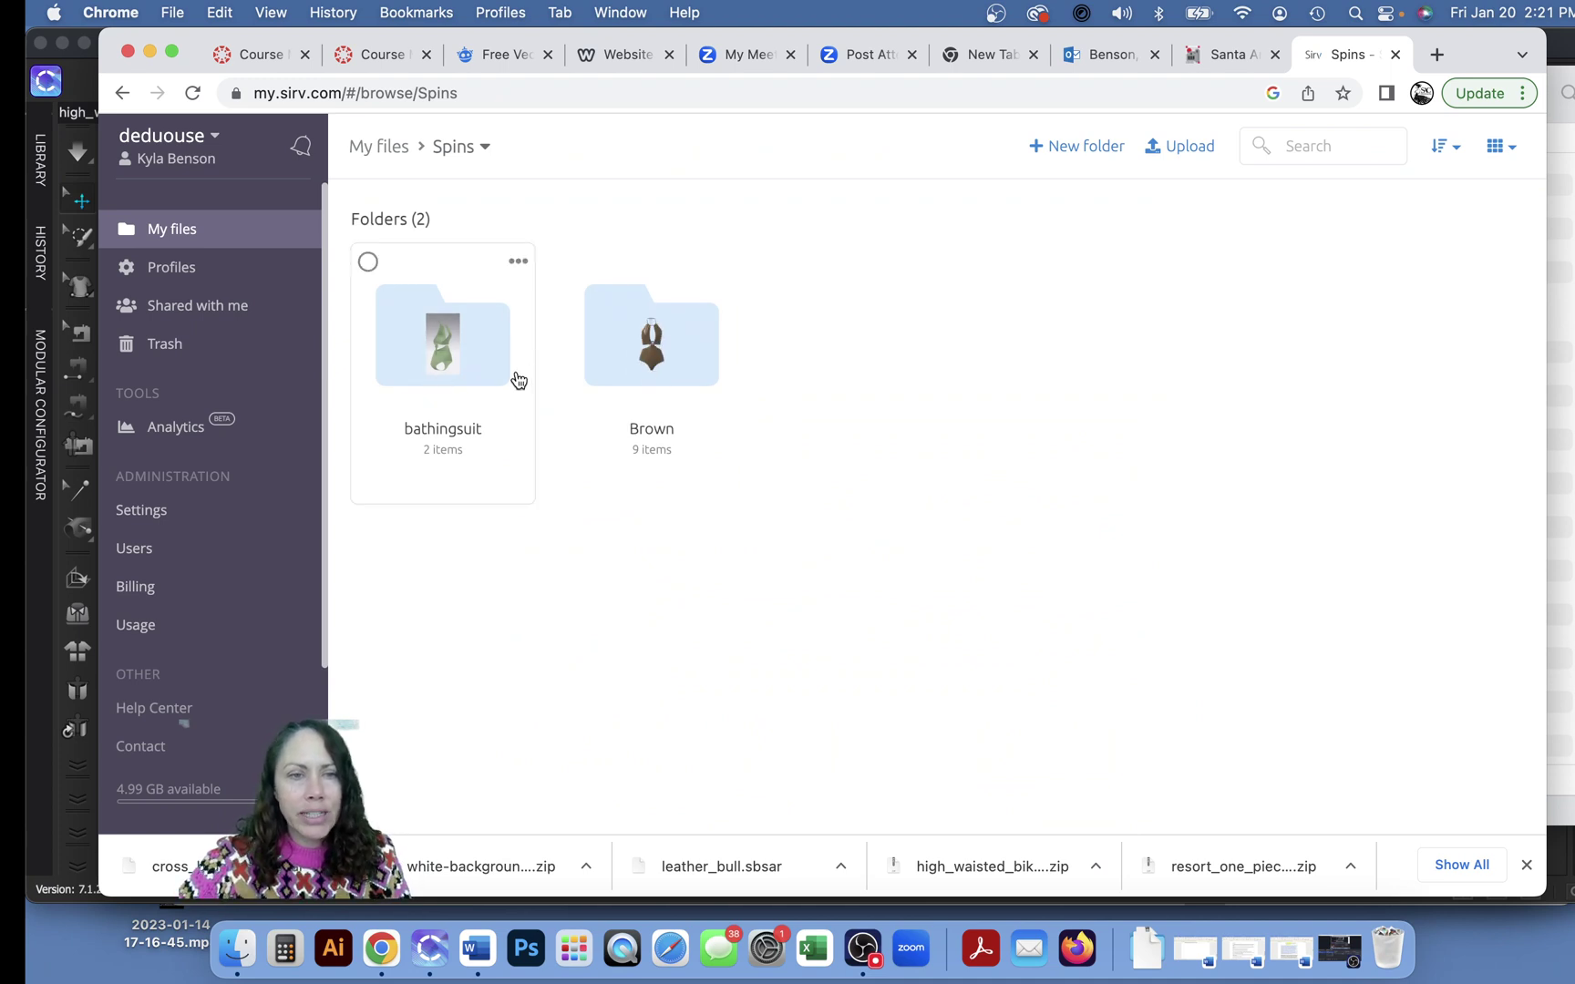
click(520, 263)
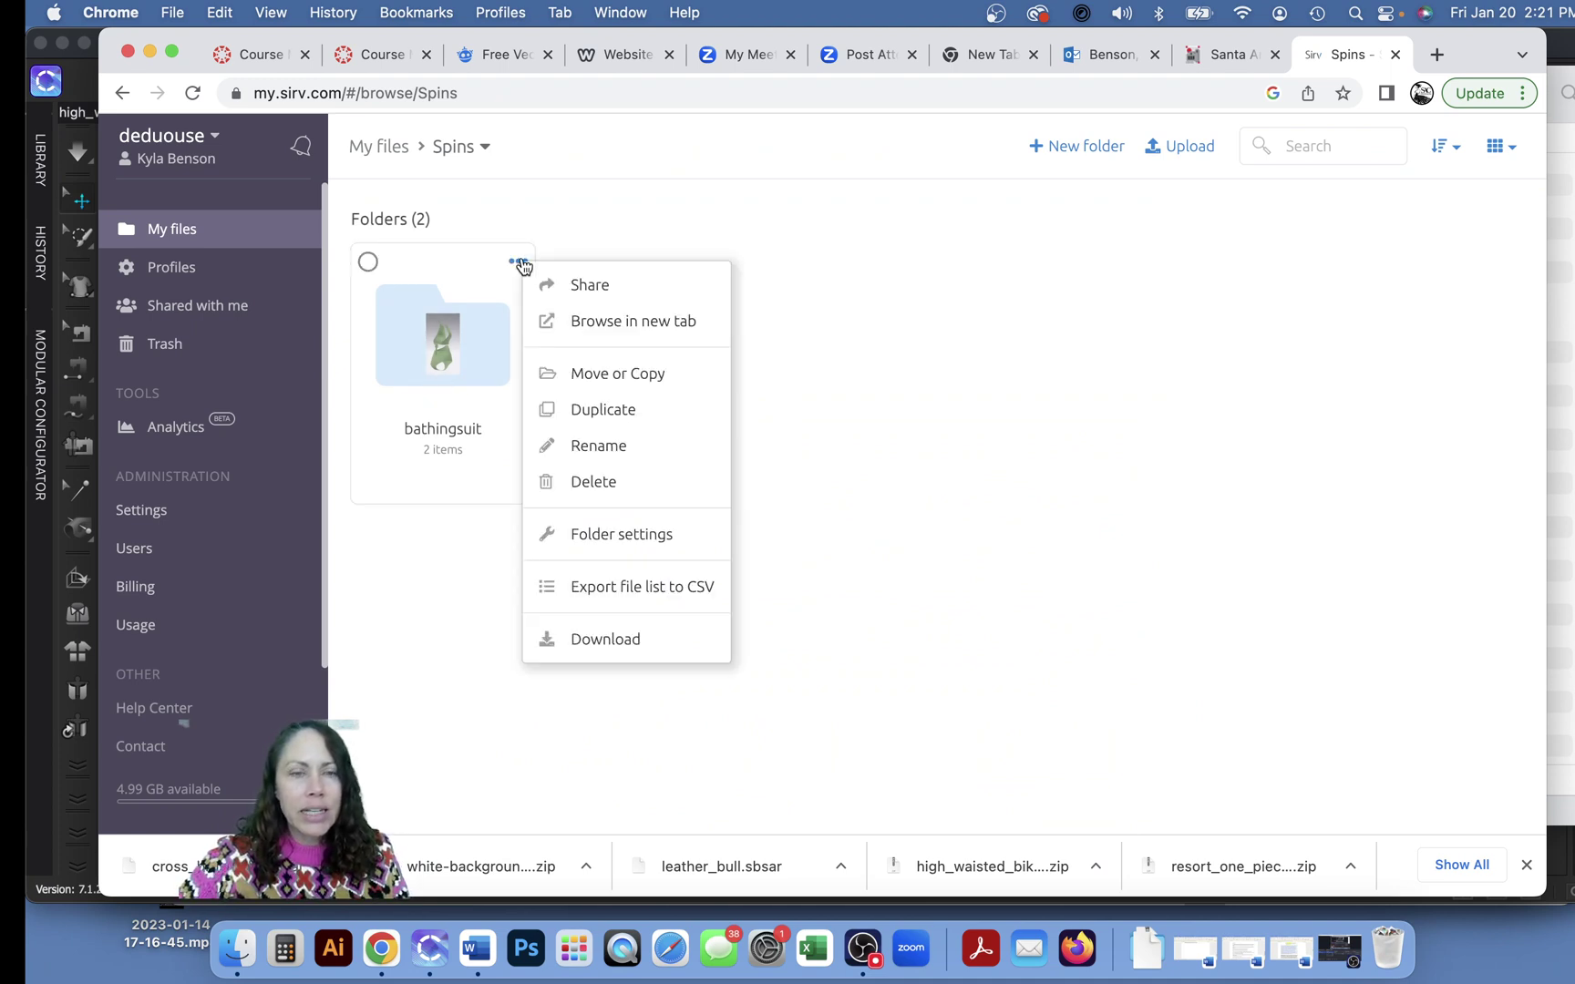
click(871, 242)
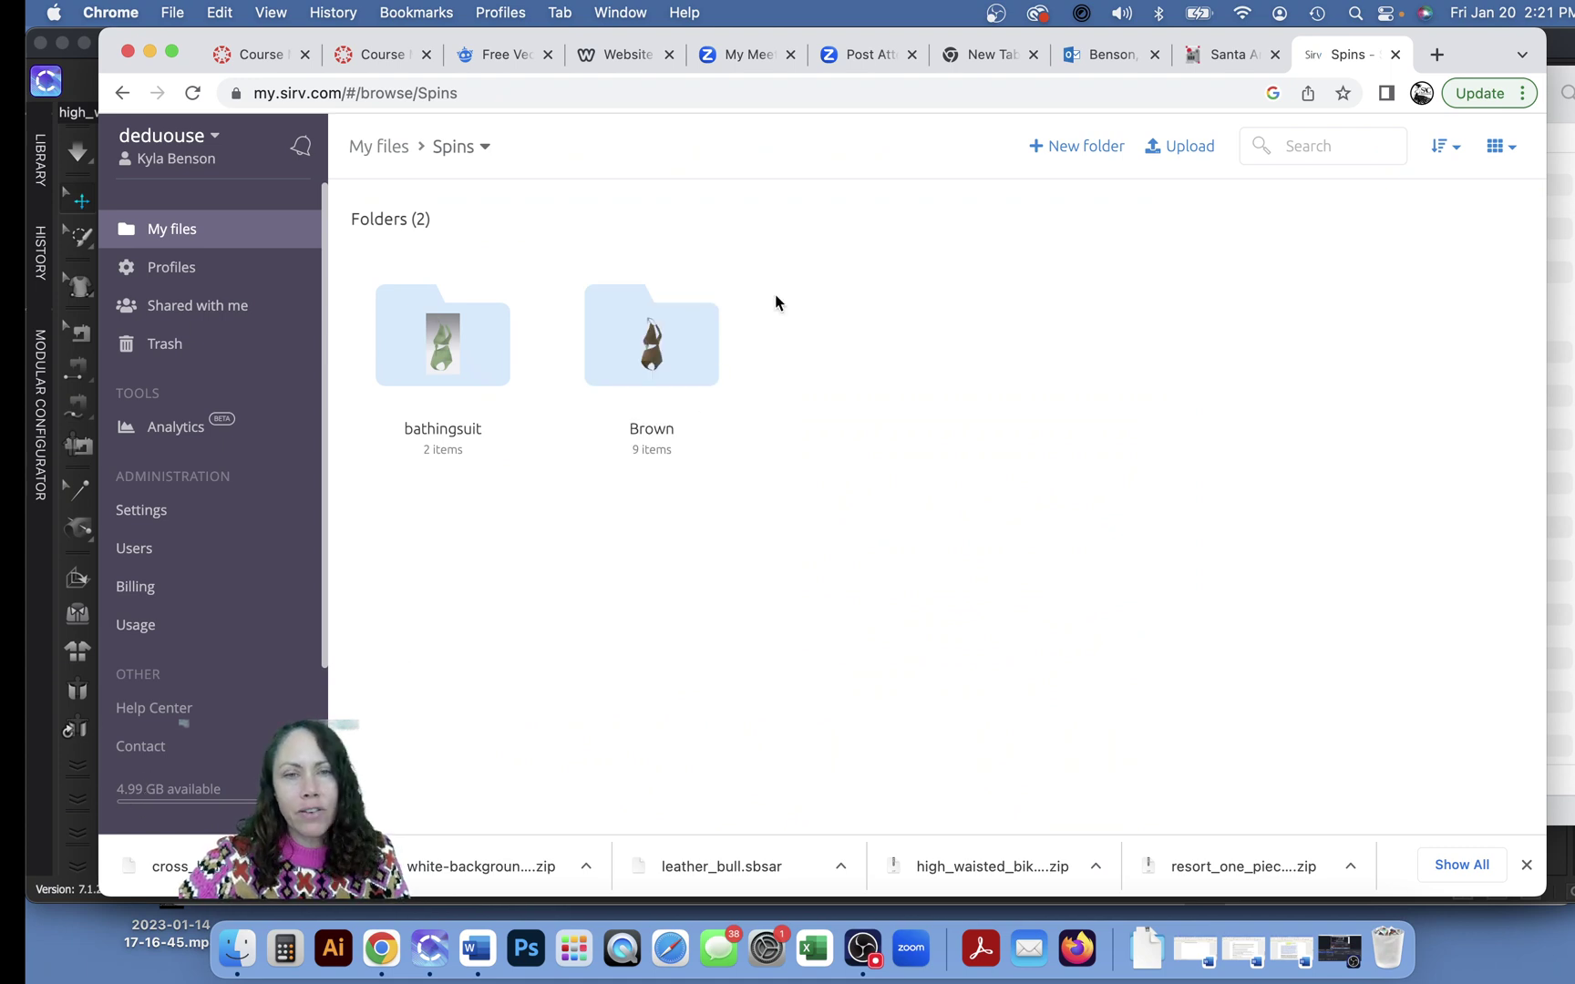
right_click(800, 268)
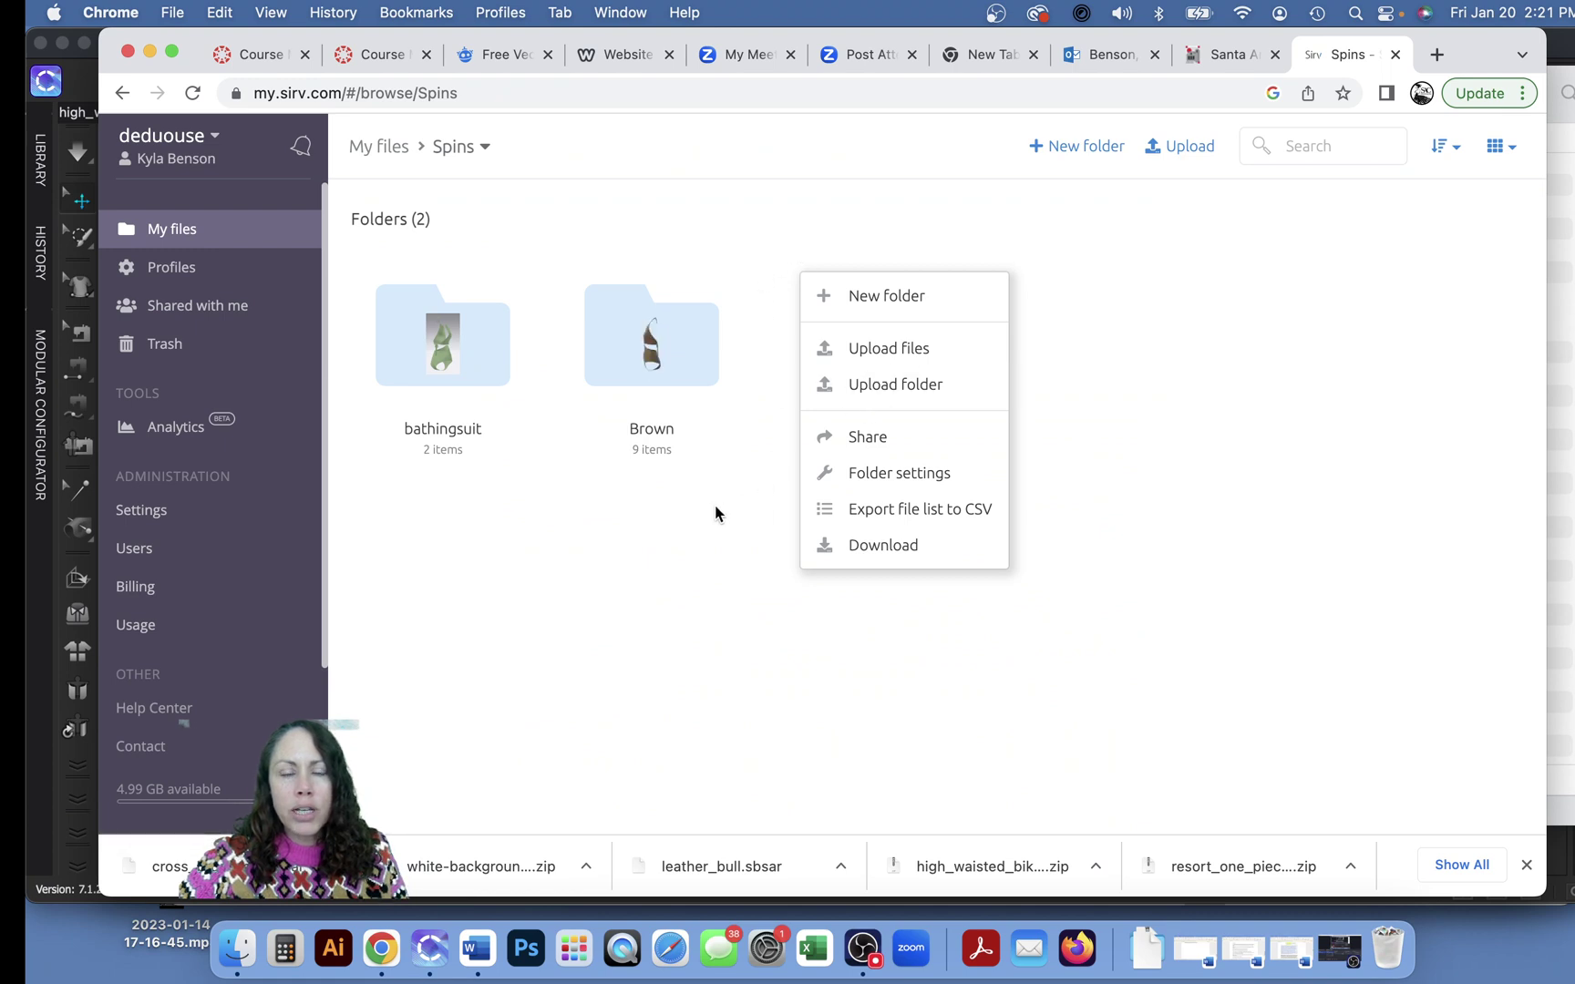
click(776, 510)
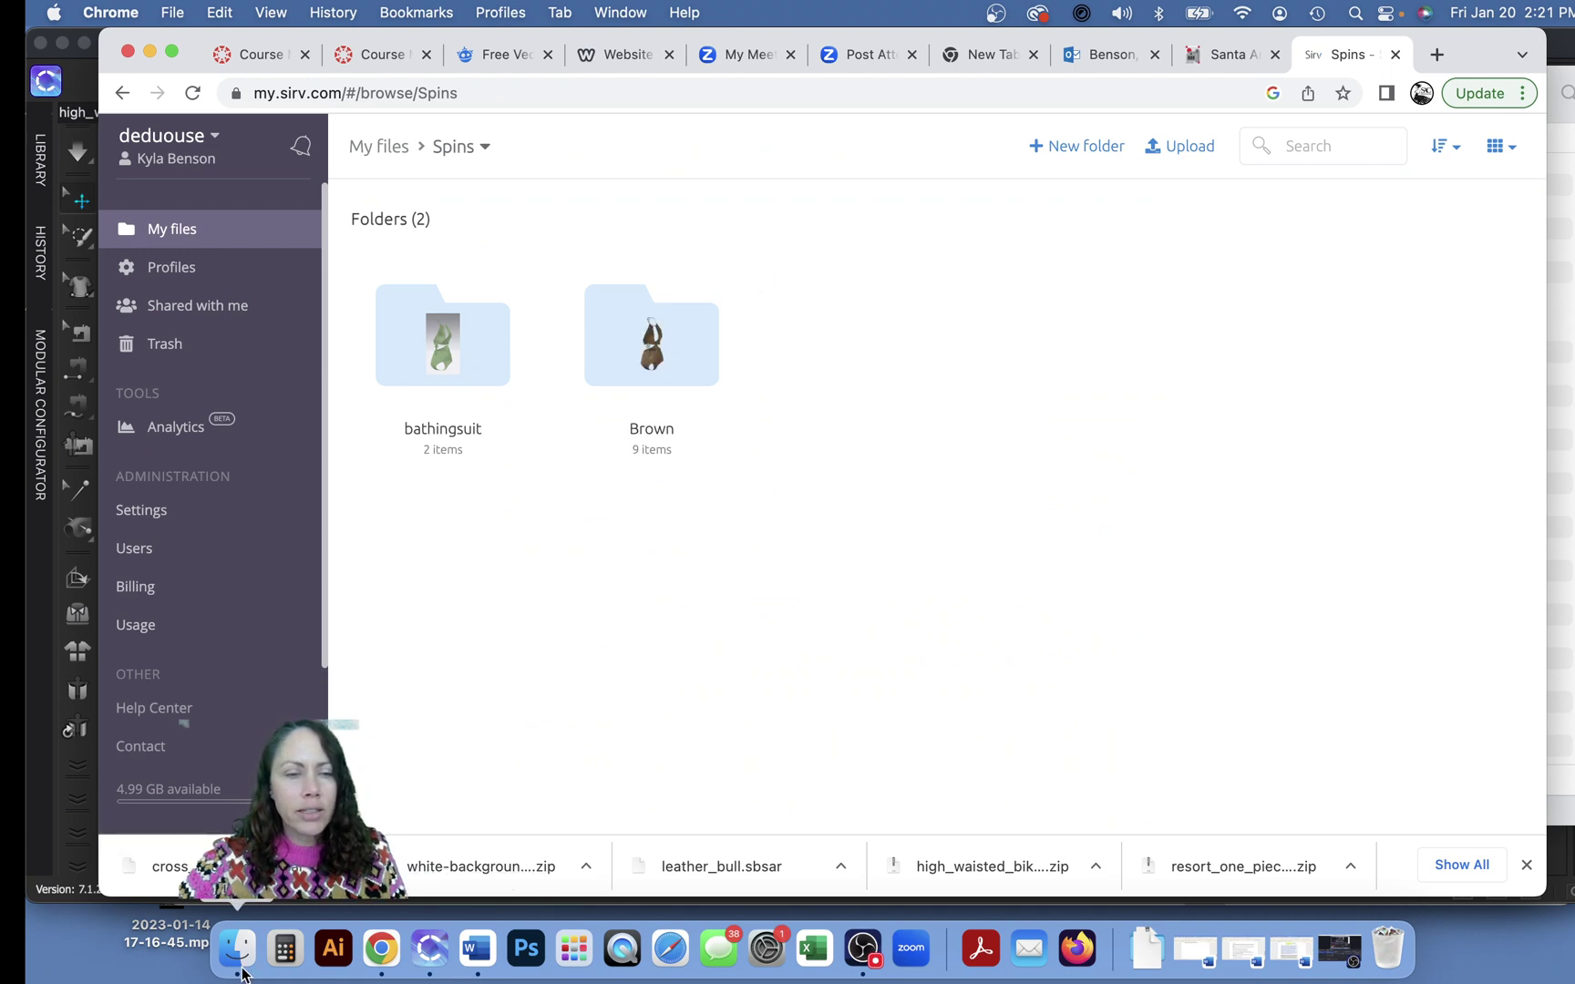
click(236, 952)
Step: Drag the SwimSuit 1, Swimsuit 2 and Swimsuit 3 folders from Finder into Sirv's Spins, then open SwimSuit 1
drag(772, 77, 1118, 648)
click(989, 743)
shift+click(989, 707)
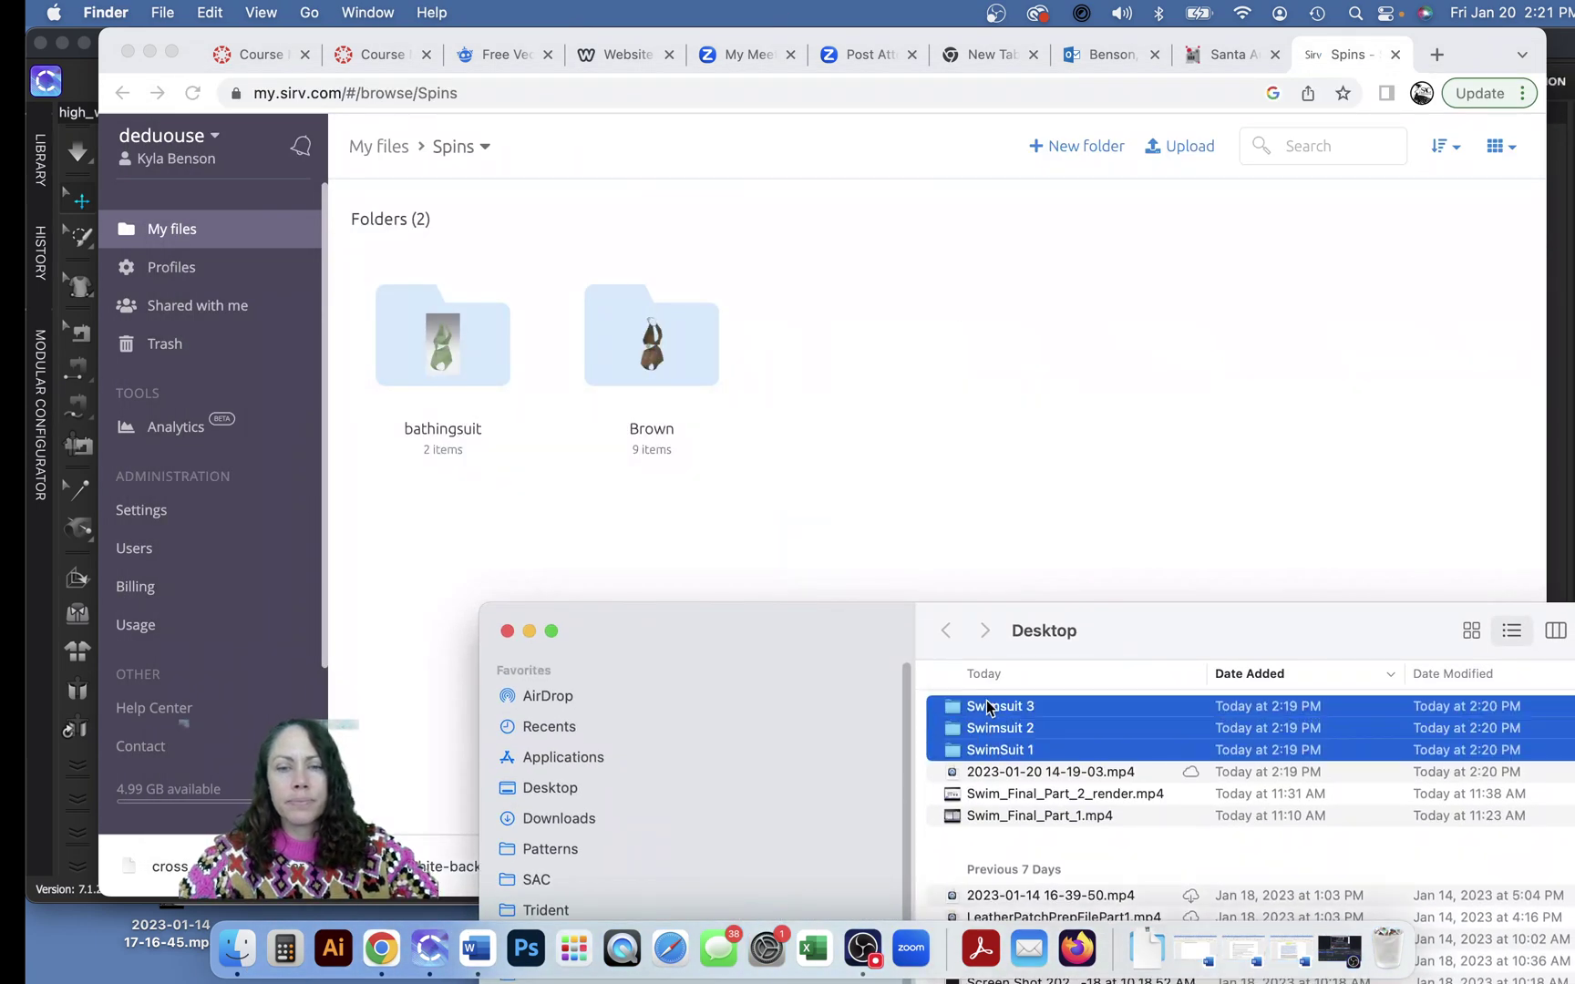
drag(979, 702, 814, 351)
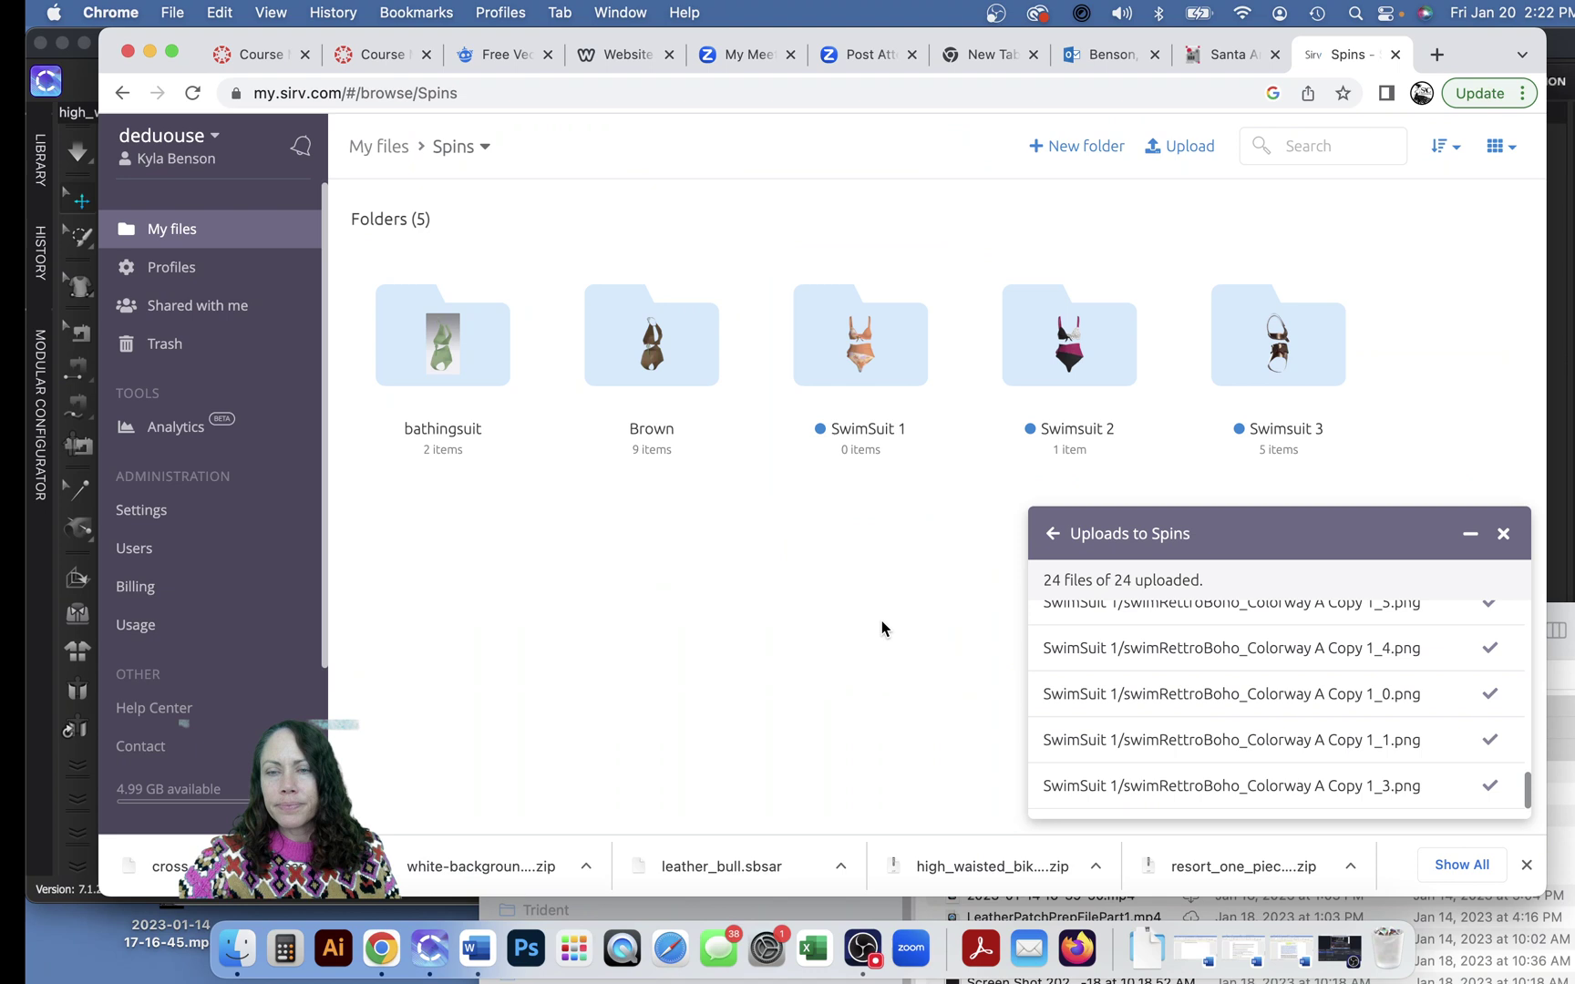
scroll(1176, 679, down, 2)
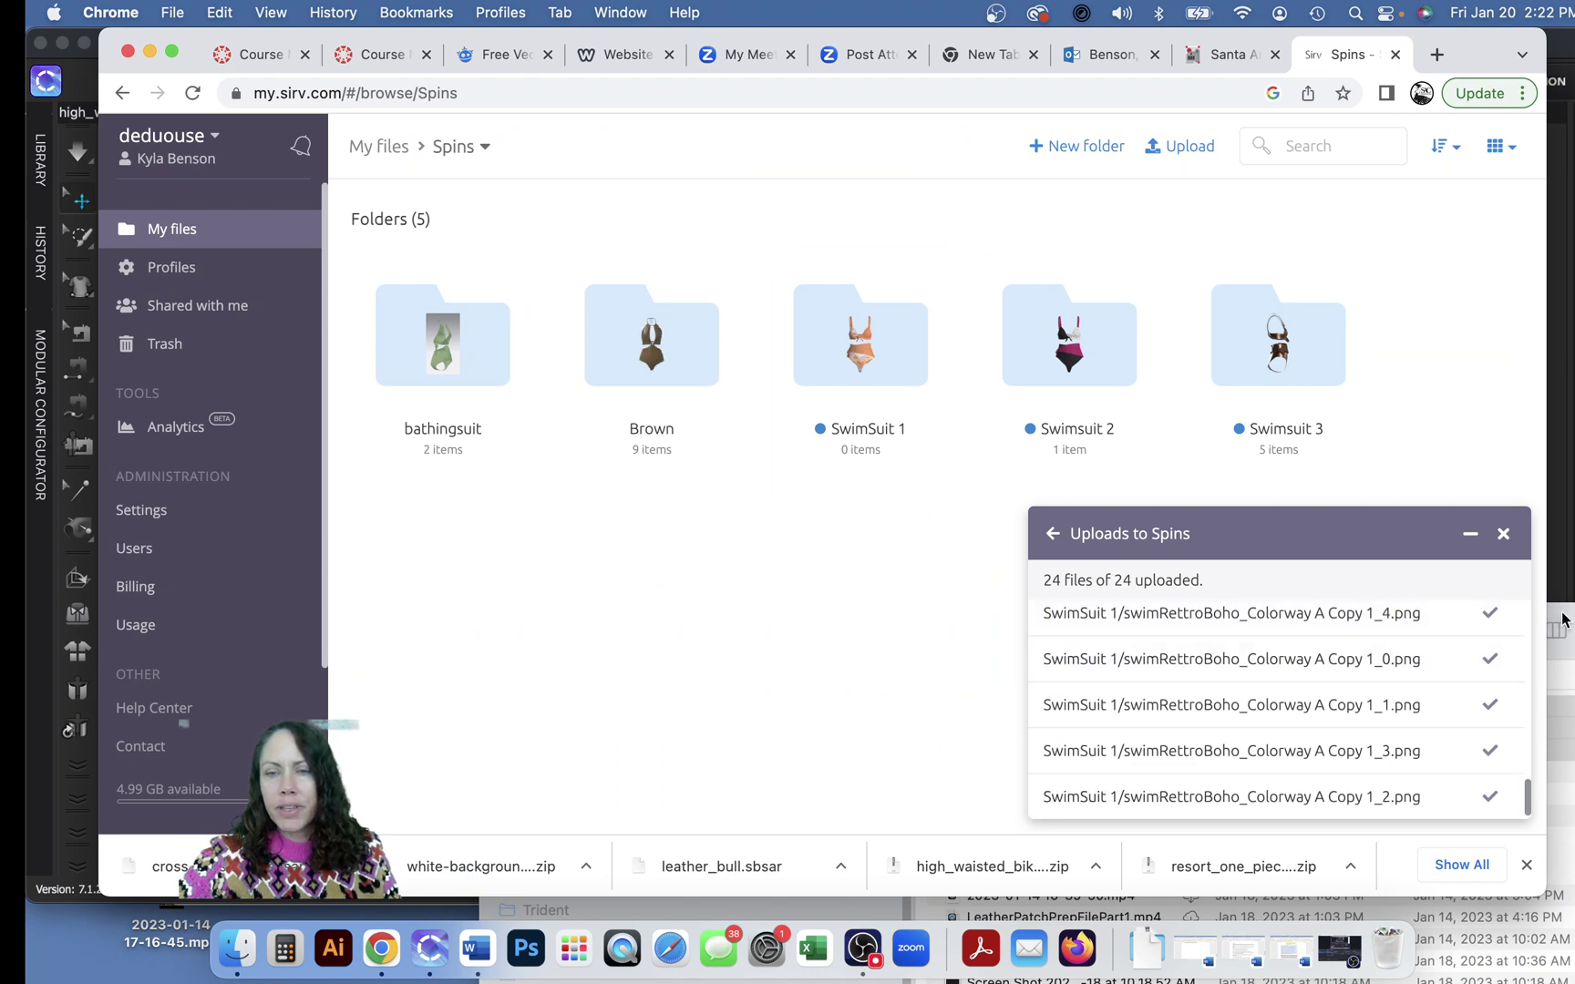
click(1503, 535)
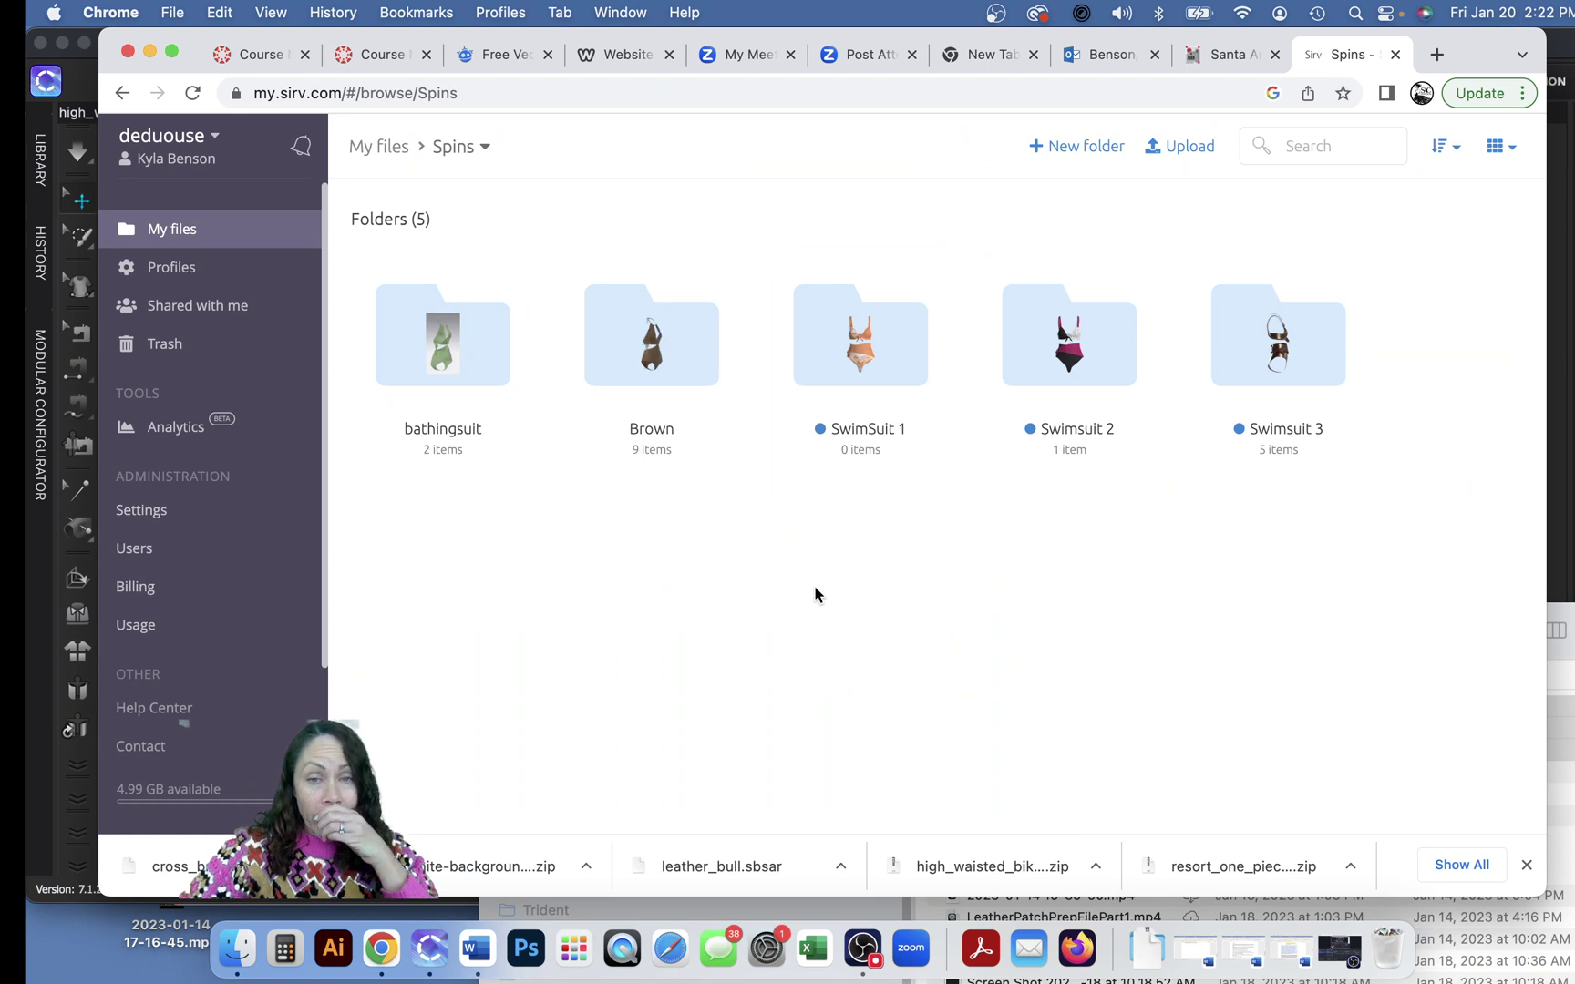
click(883, 364)
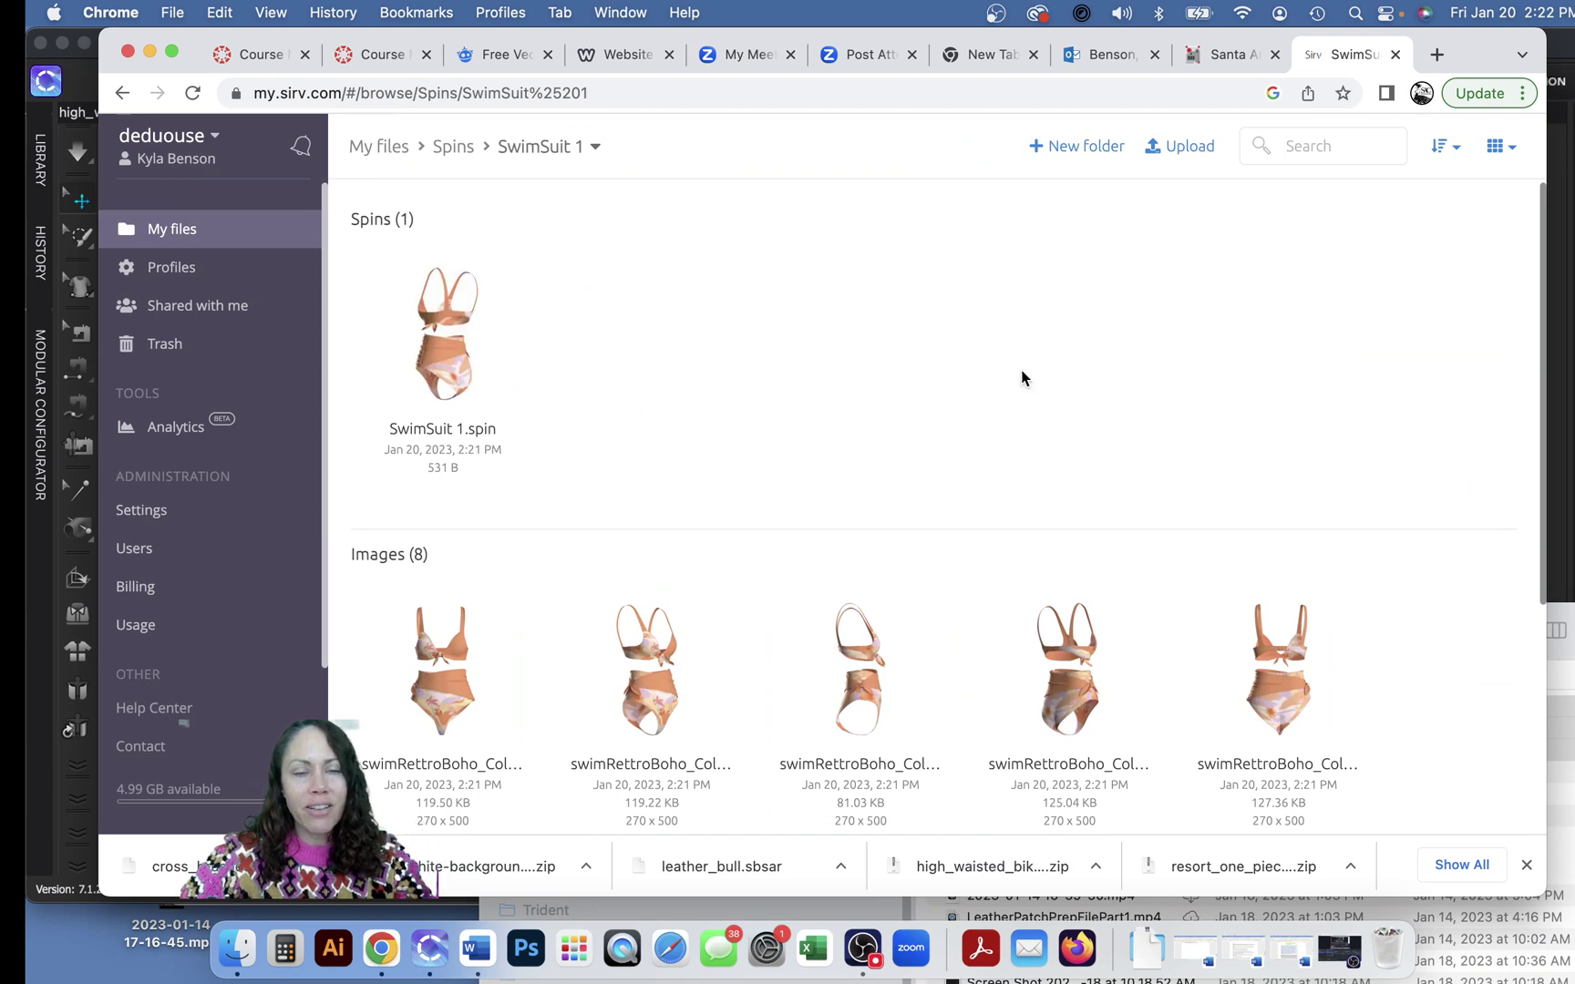
Step: Preview SwimSuit 1.spin and its embed code, then return to the PORTFOLIO EXAMPLE Weebly dashboard
scroll(968, 394, down, 5)
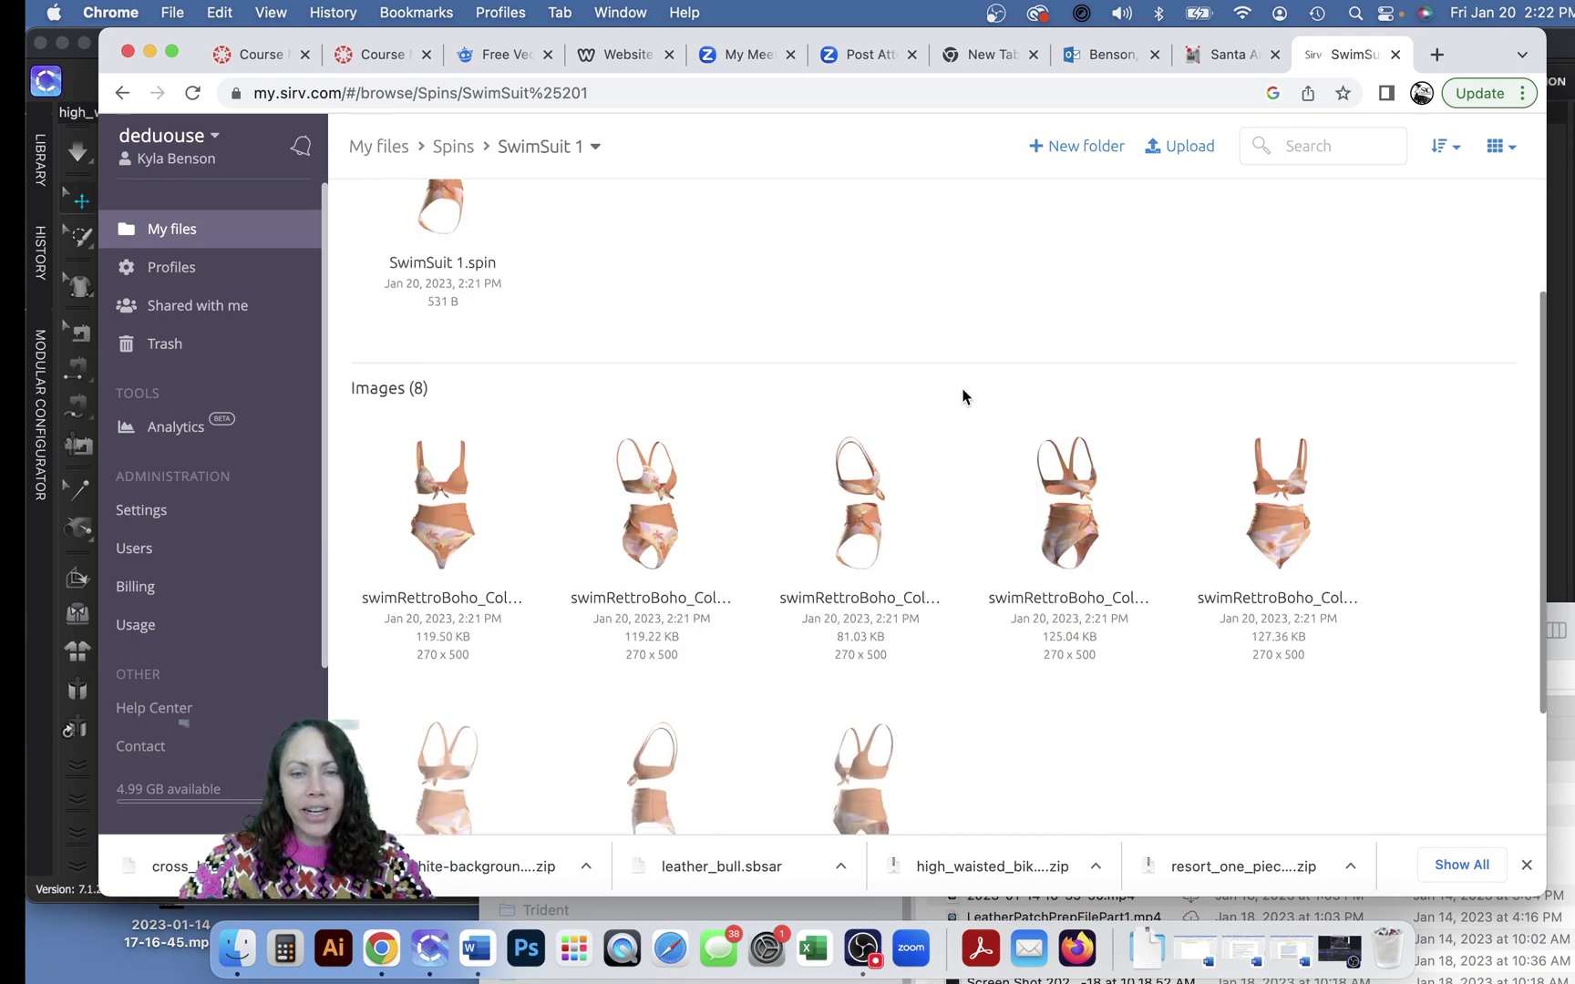
scroll(957, 401, up, 5)
mouse_move(424, 337)
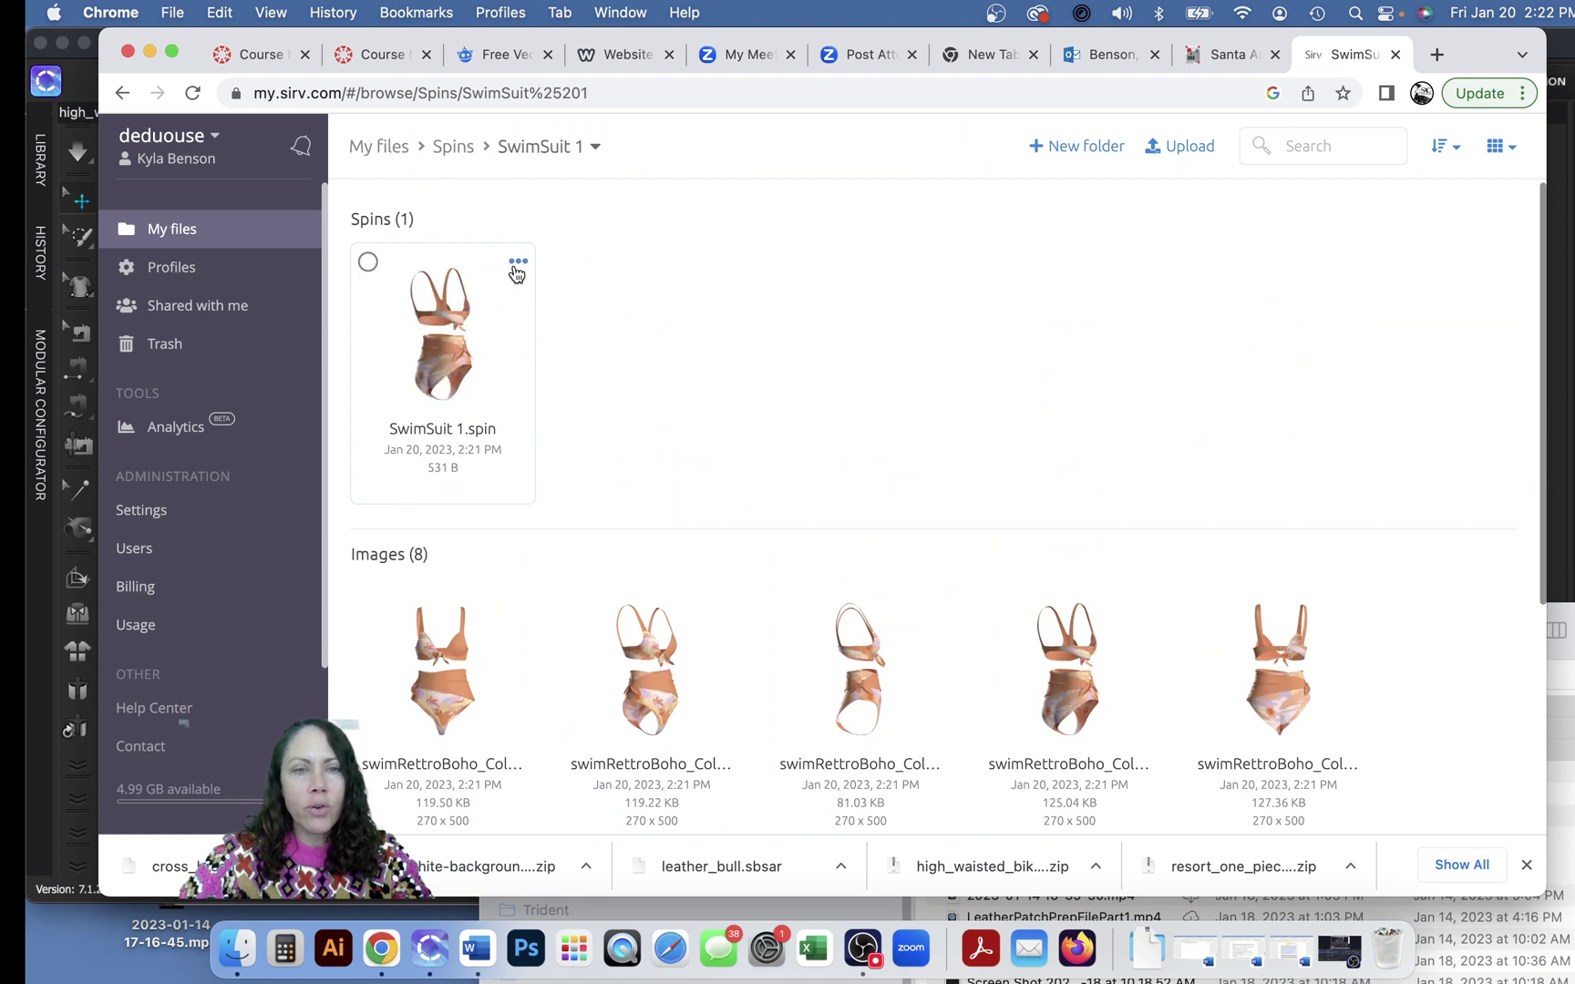
click(517, 262)
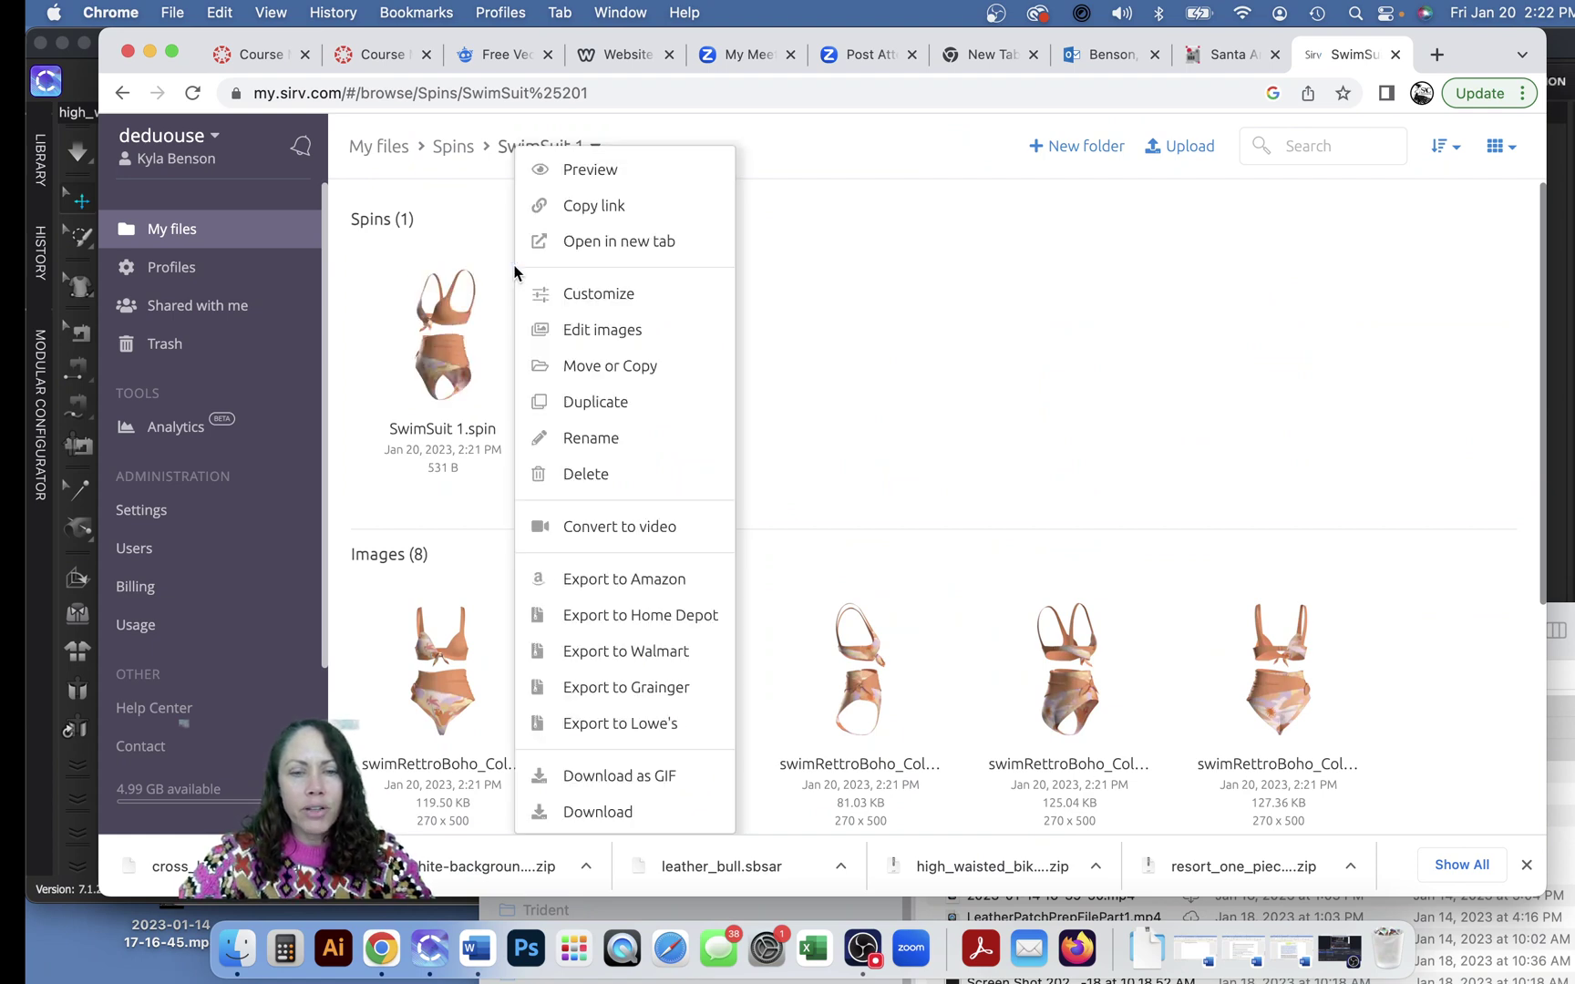
click(939, 373)
click(455, 353)
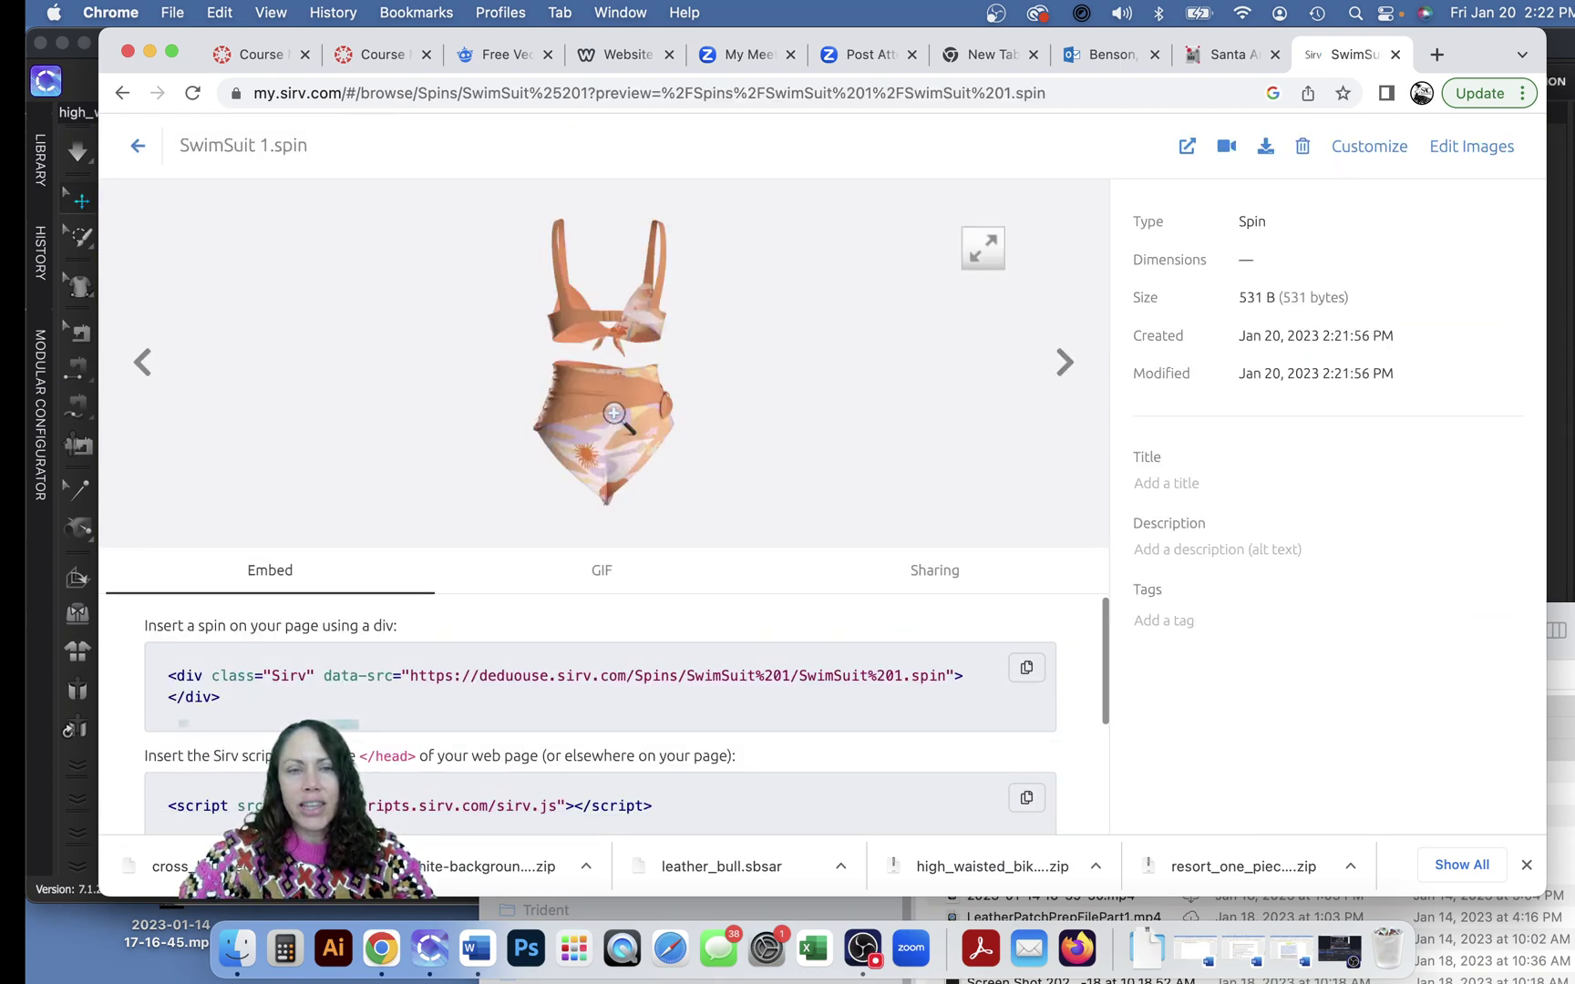
scroll(690, 622, down, 3)
scroll(690, 621, up, 3)
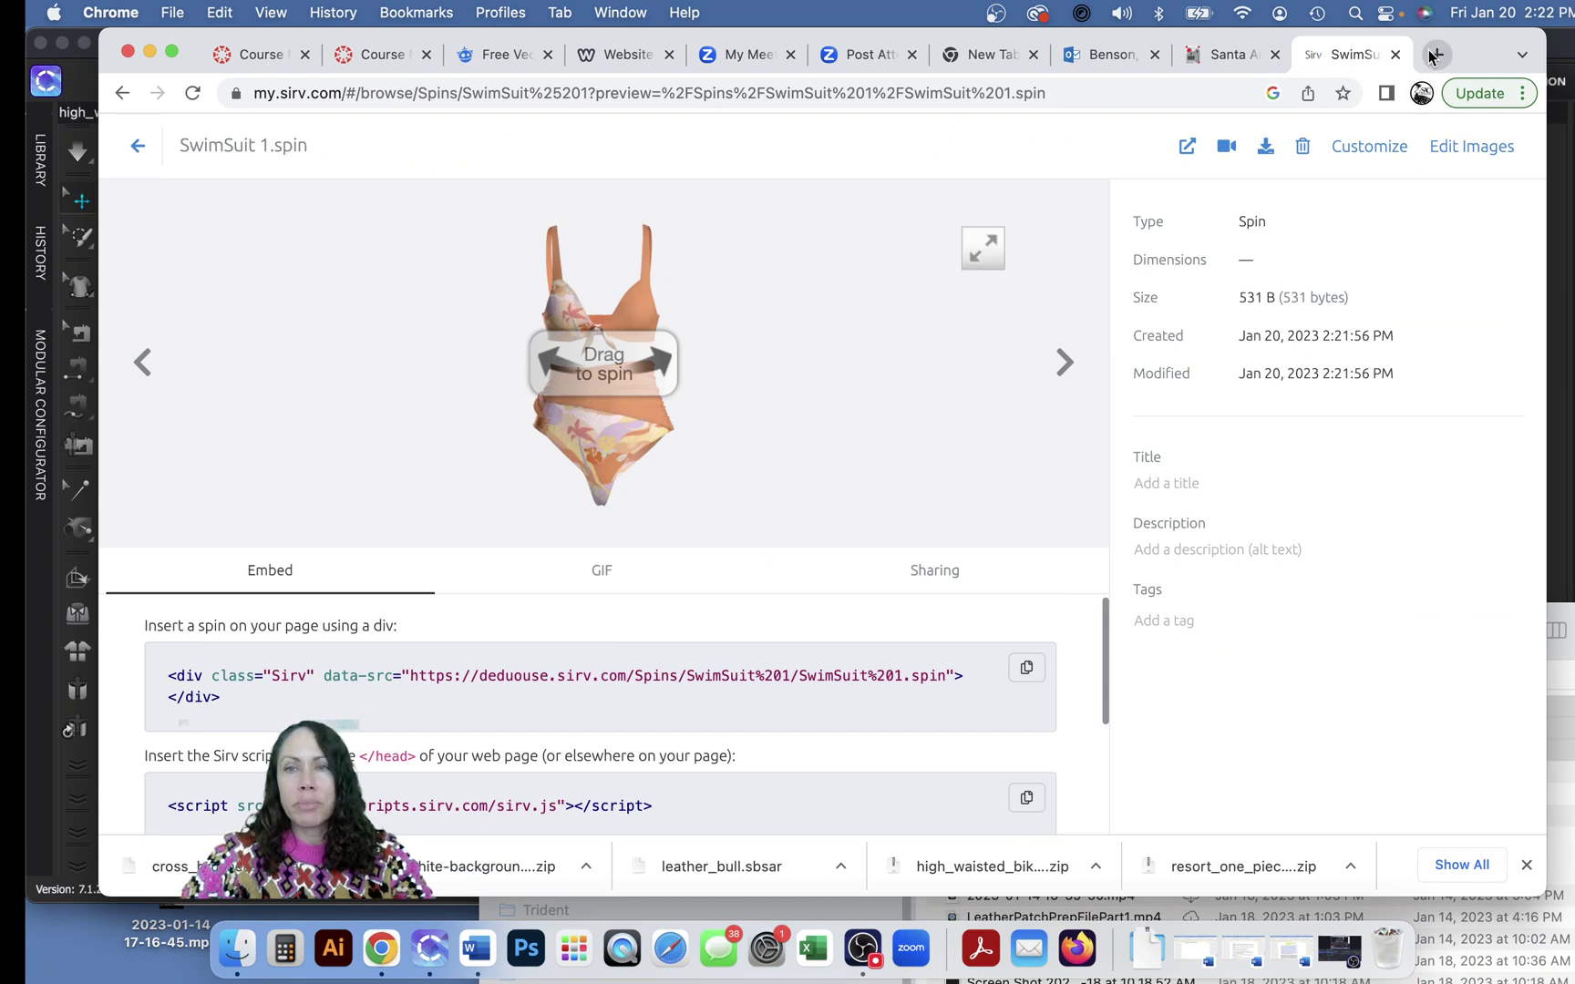
click(601, 57)
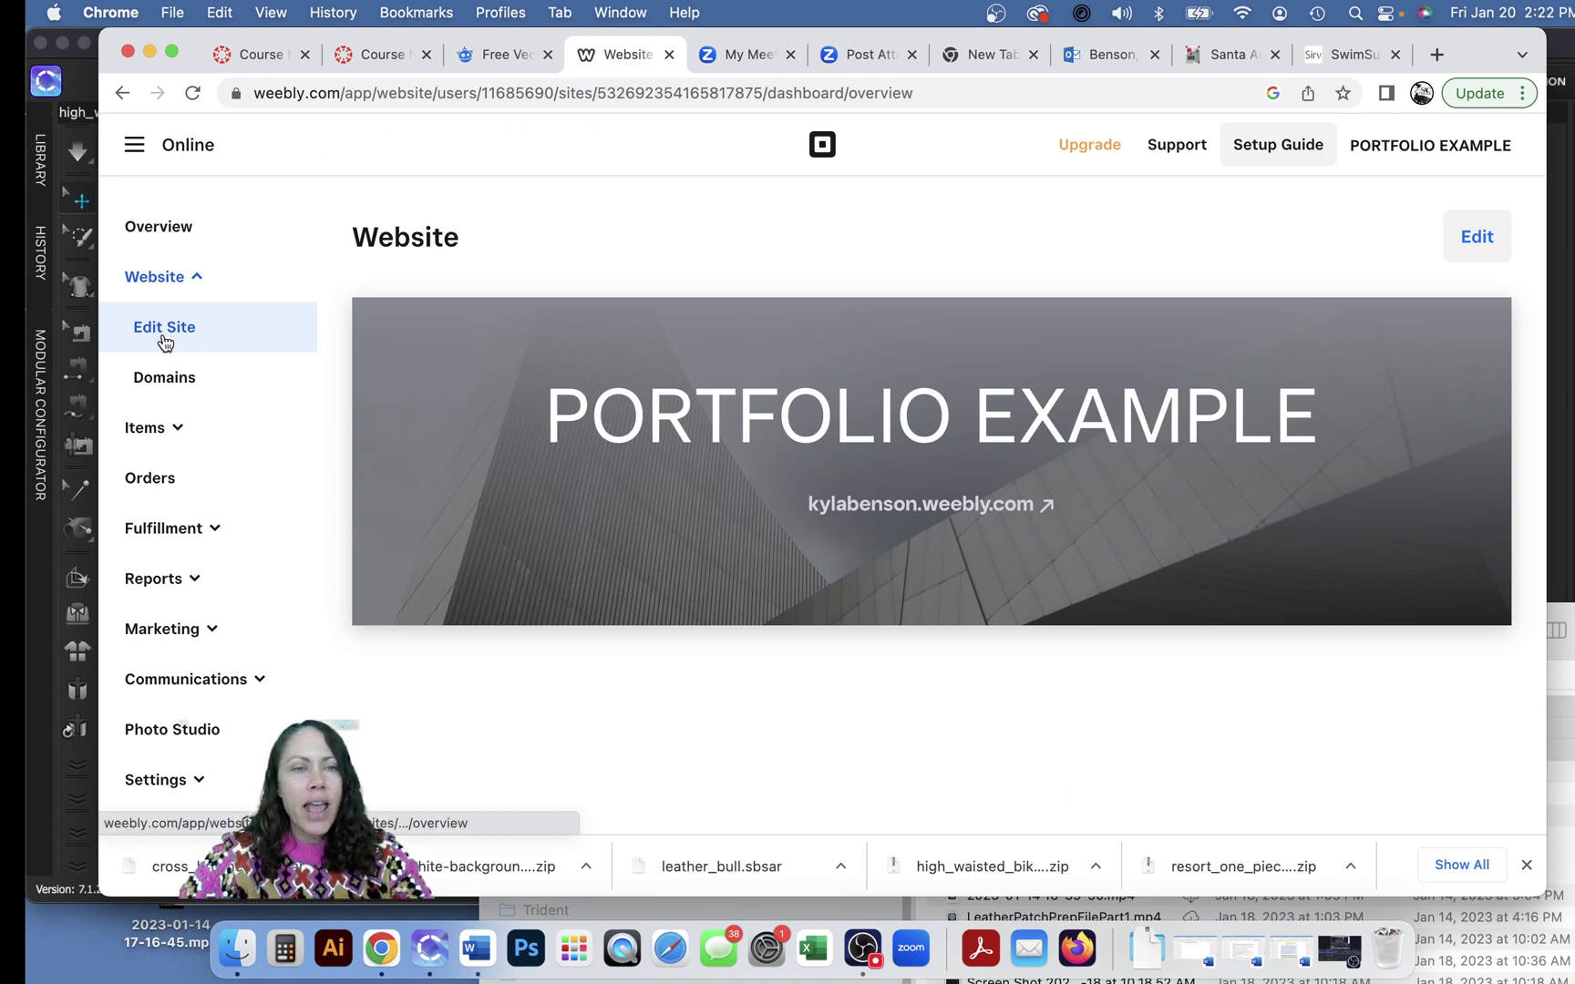
Step: Open the site in the editor and switch its theme to the Portfolio theme Modus Operandi
click(1480, 245)
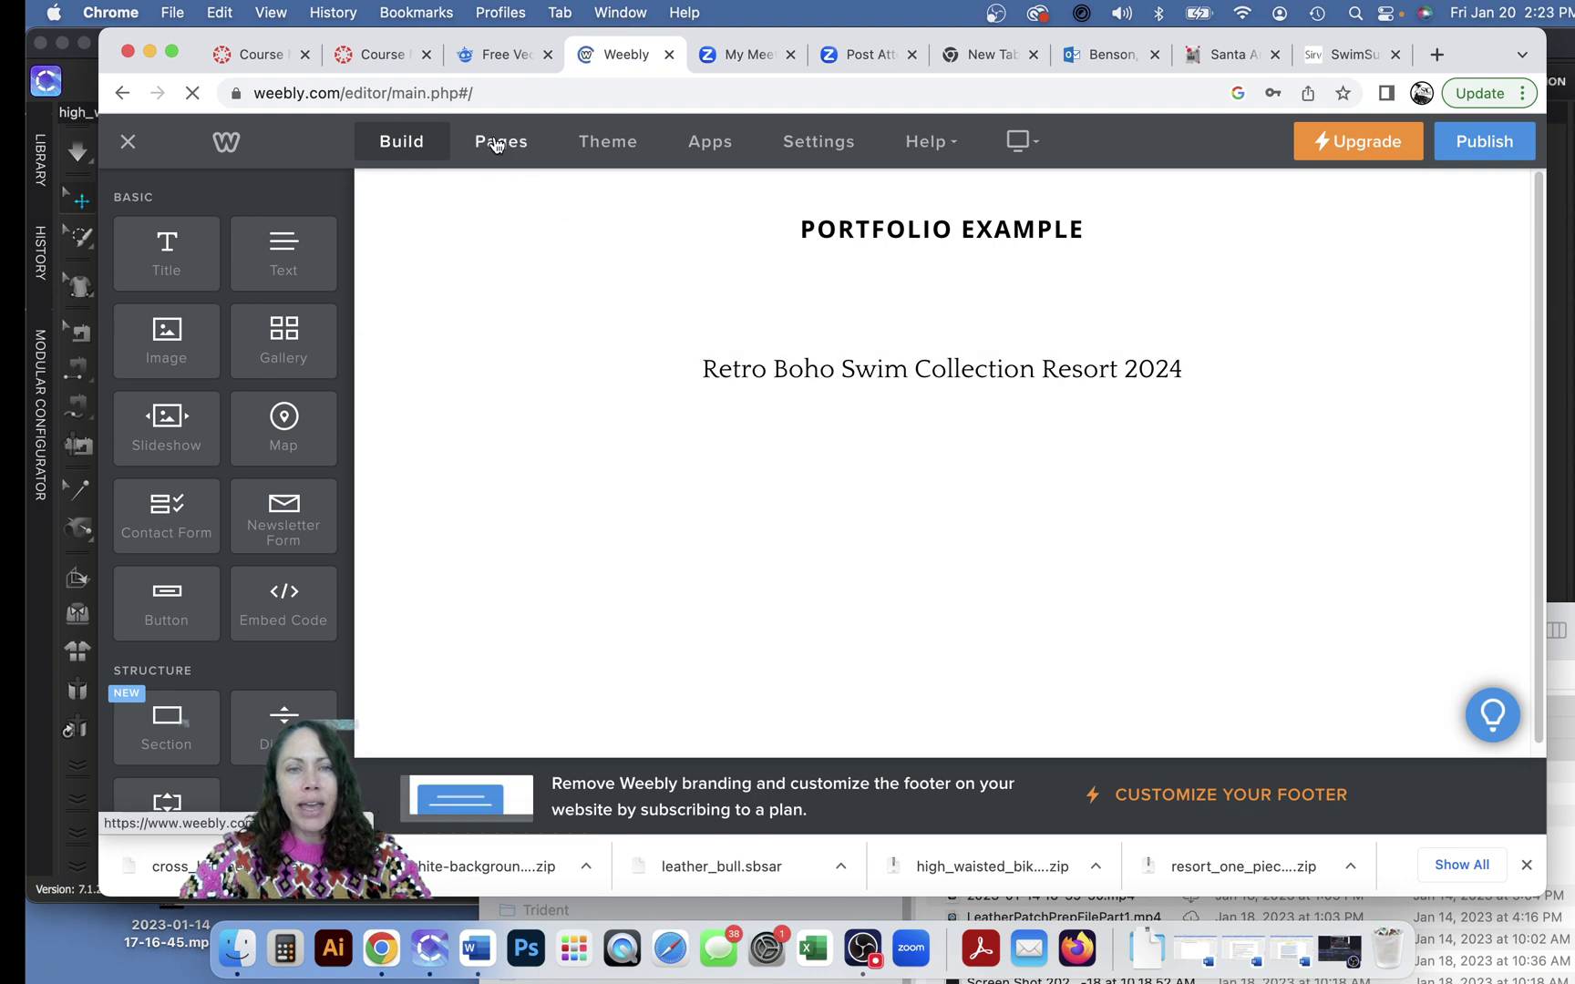
click(610, 143)
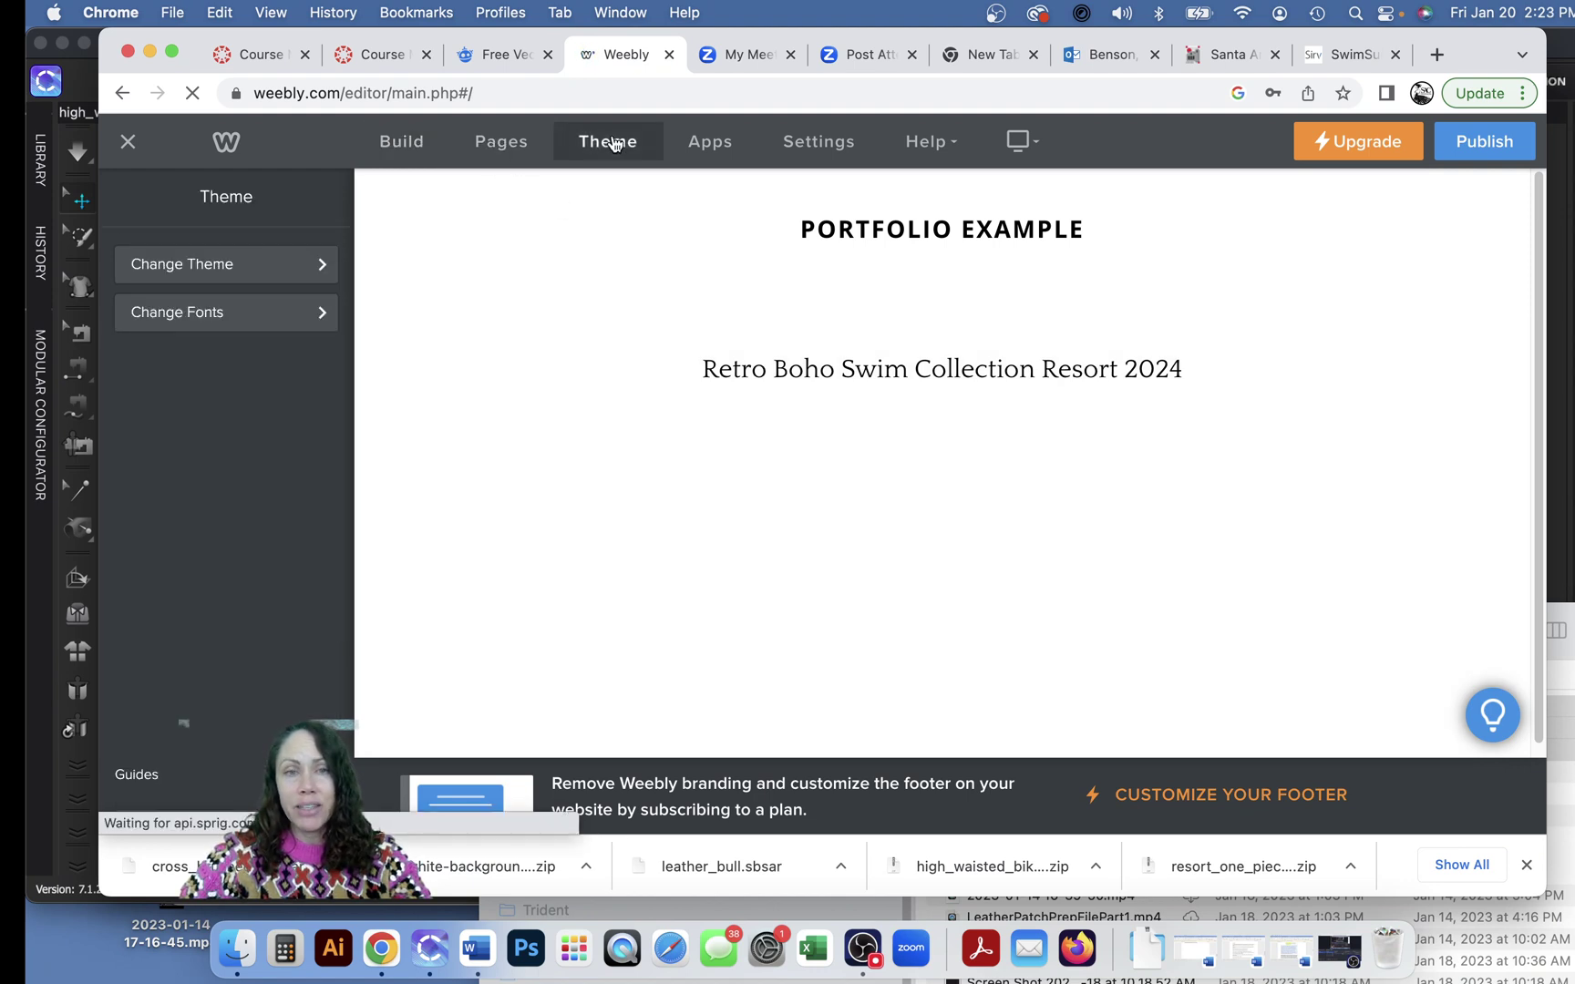
click(244, 275)
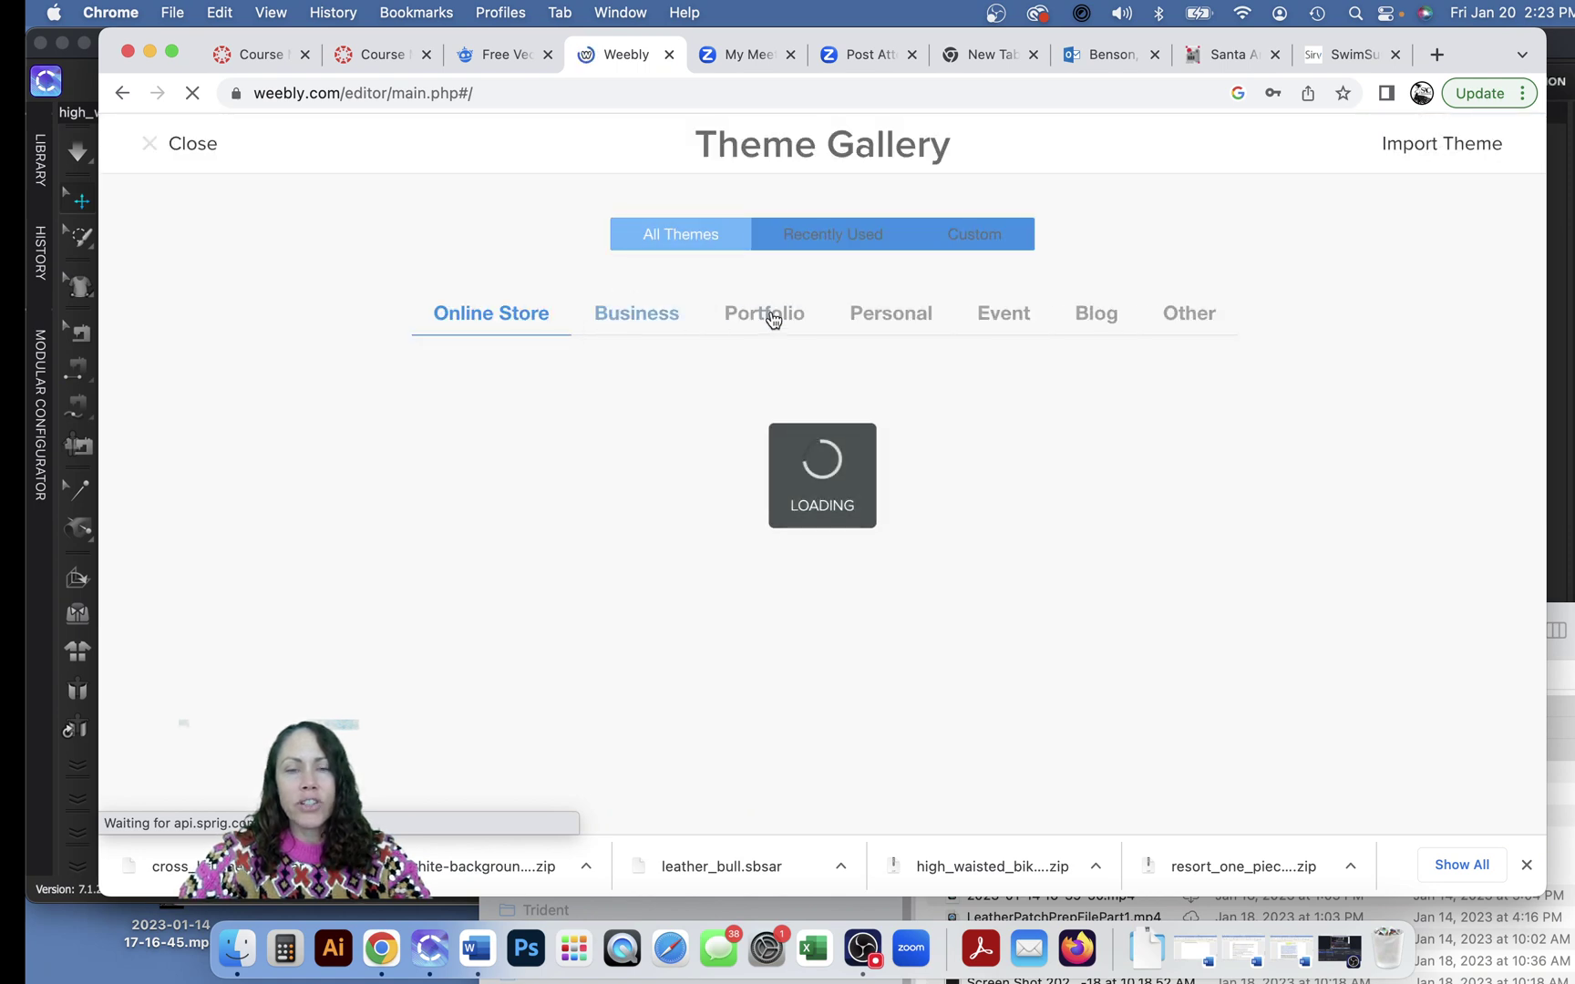
click(772, 317)
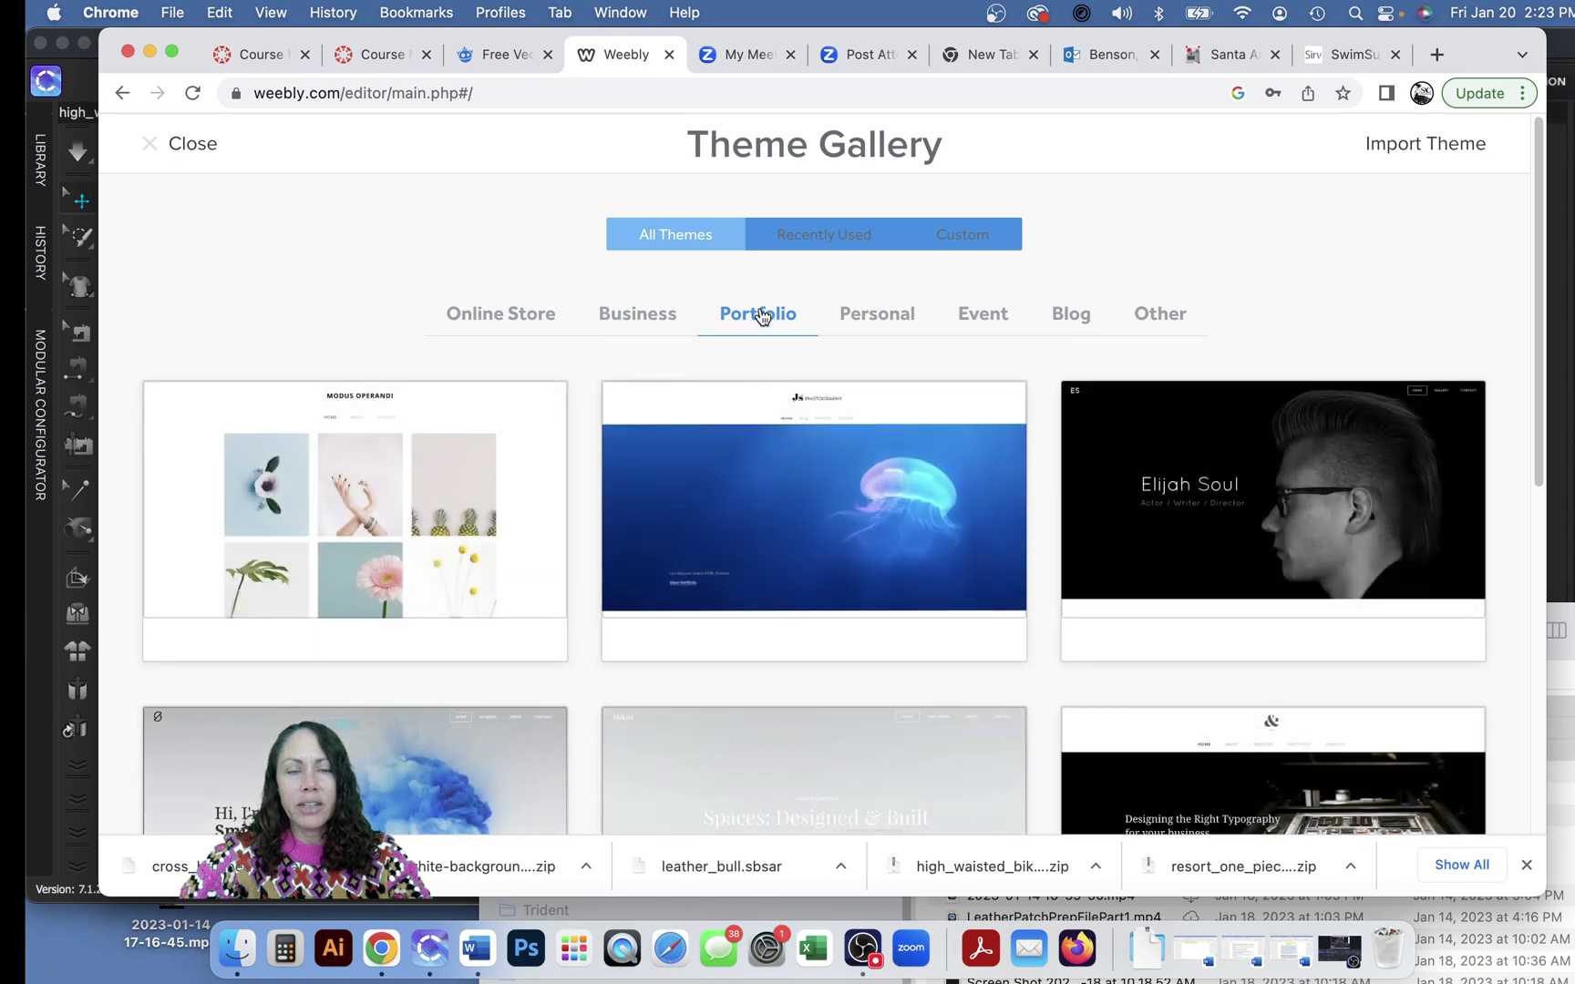
mouse_move(550, 408)
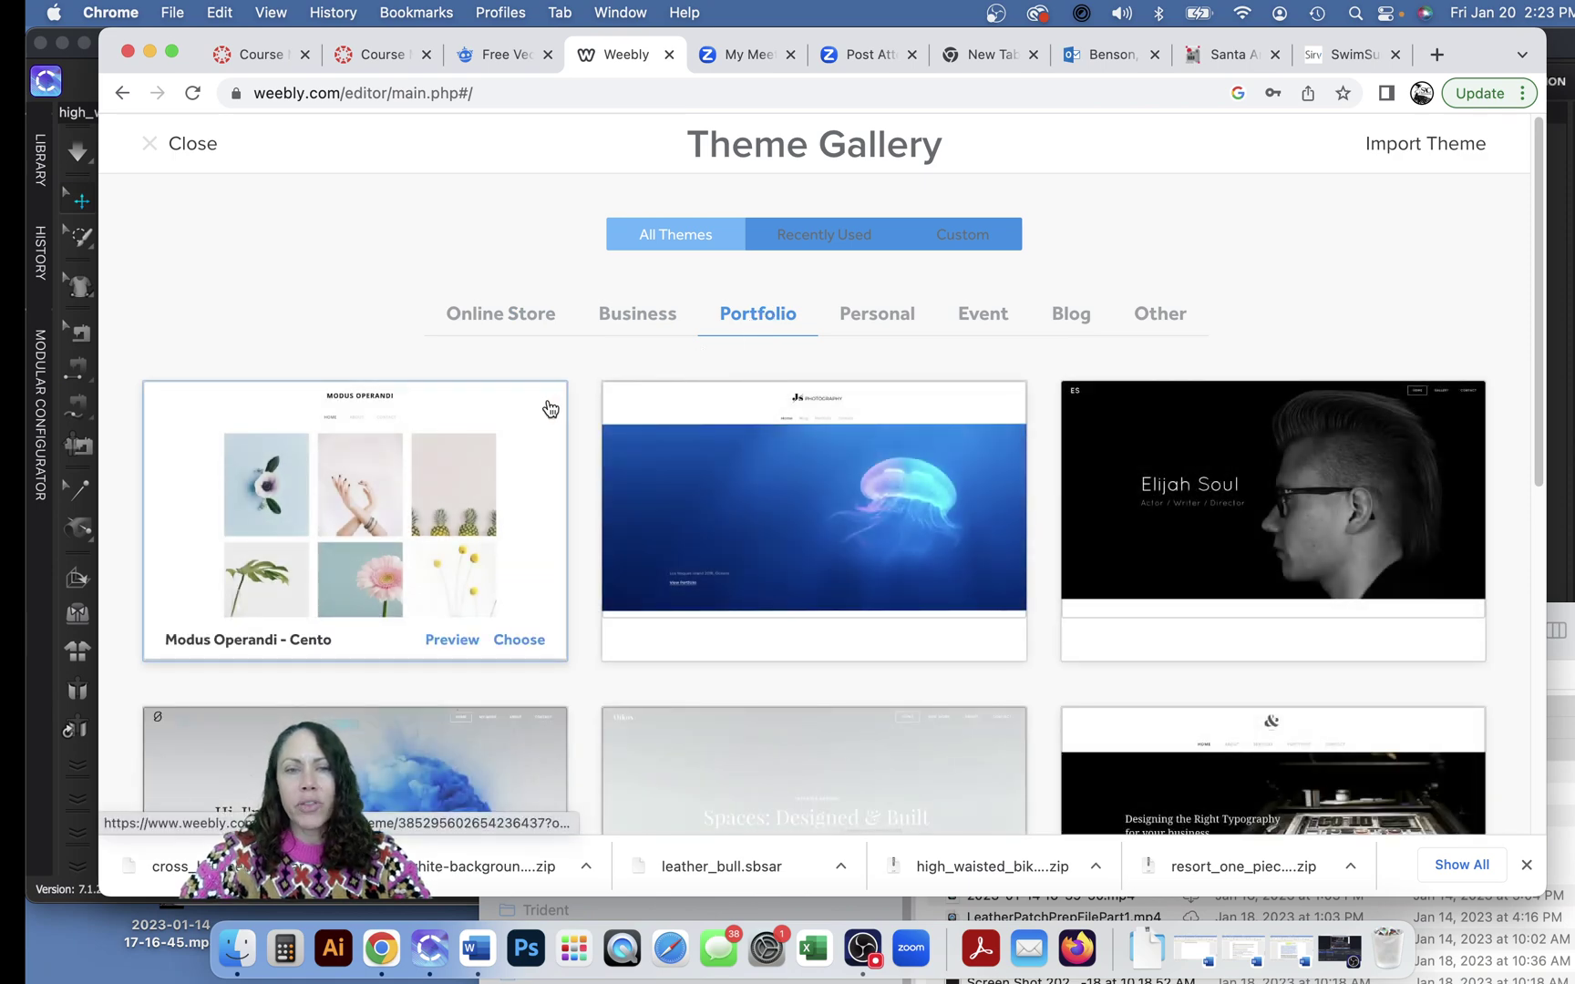
click(548, 408)
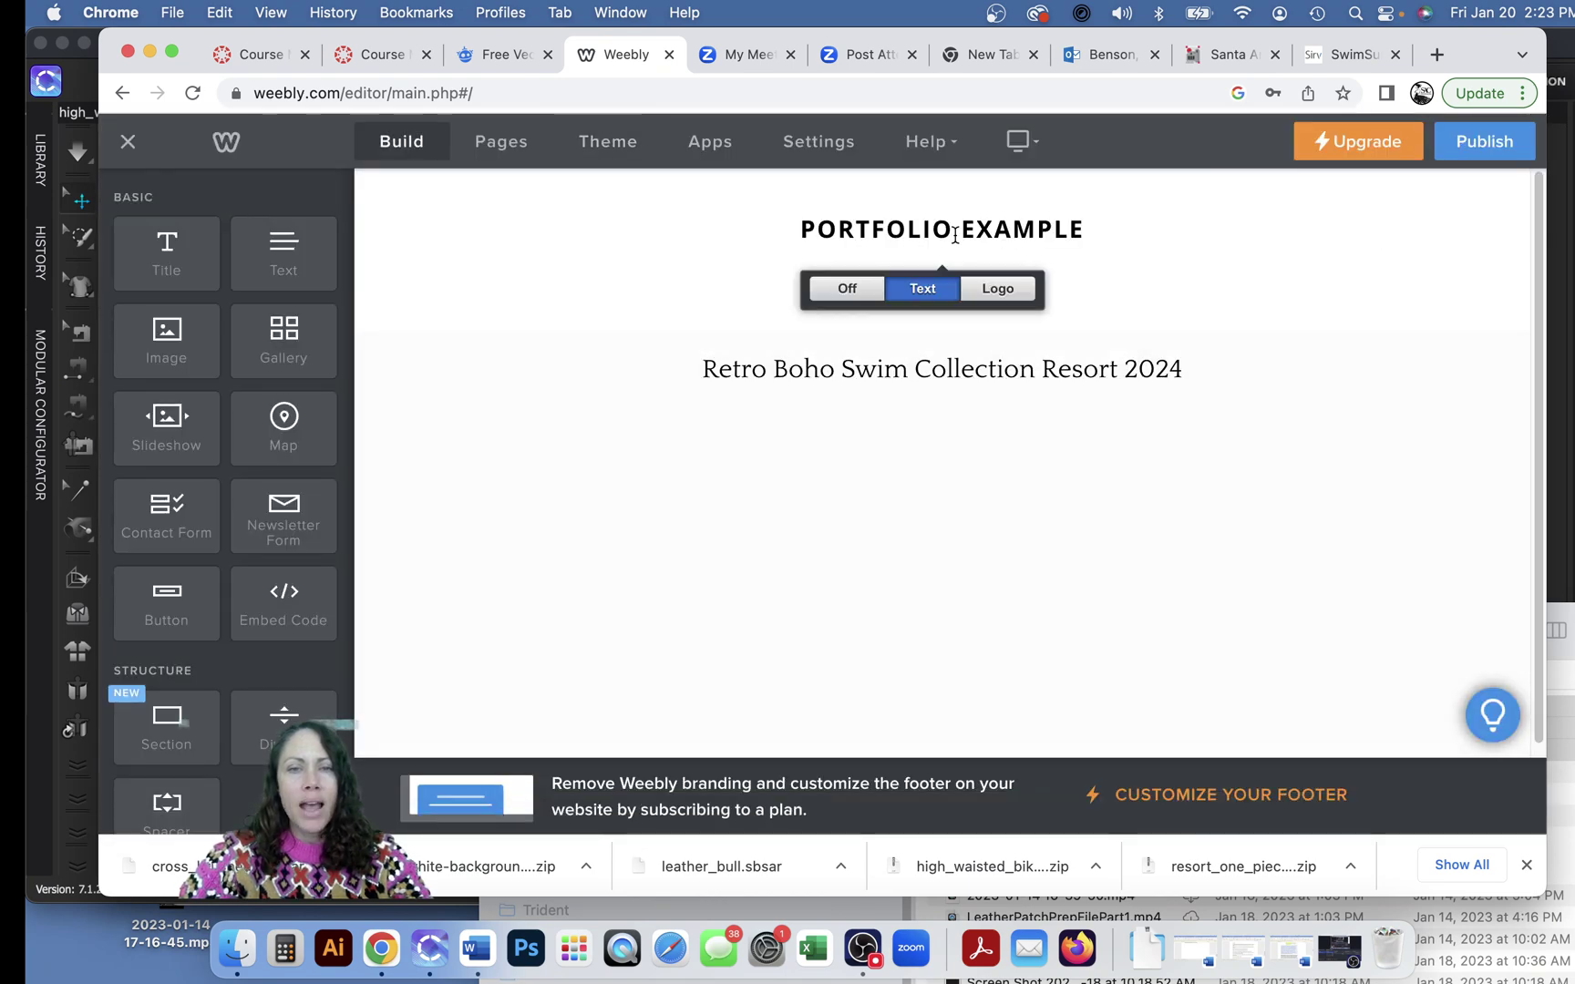
double_click(936, 233)
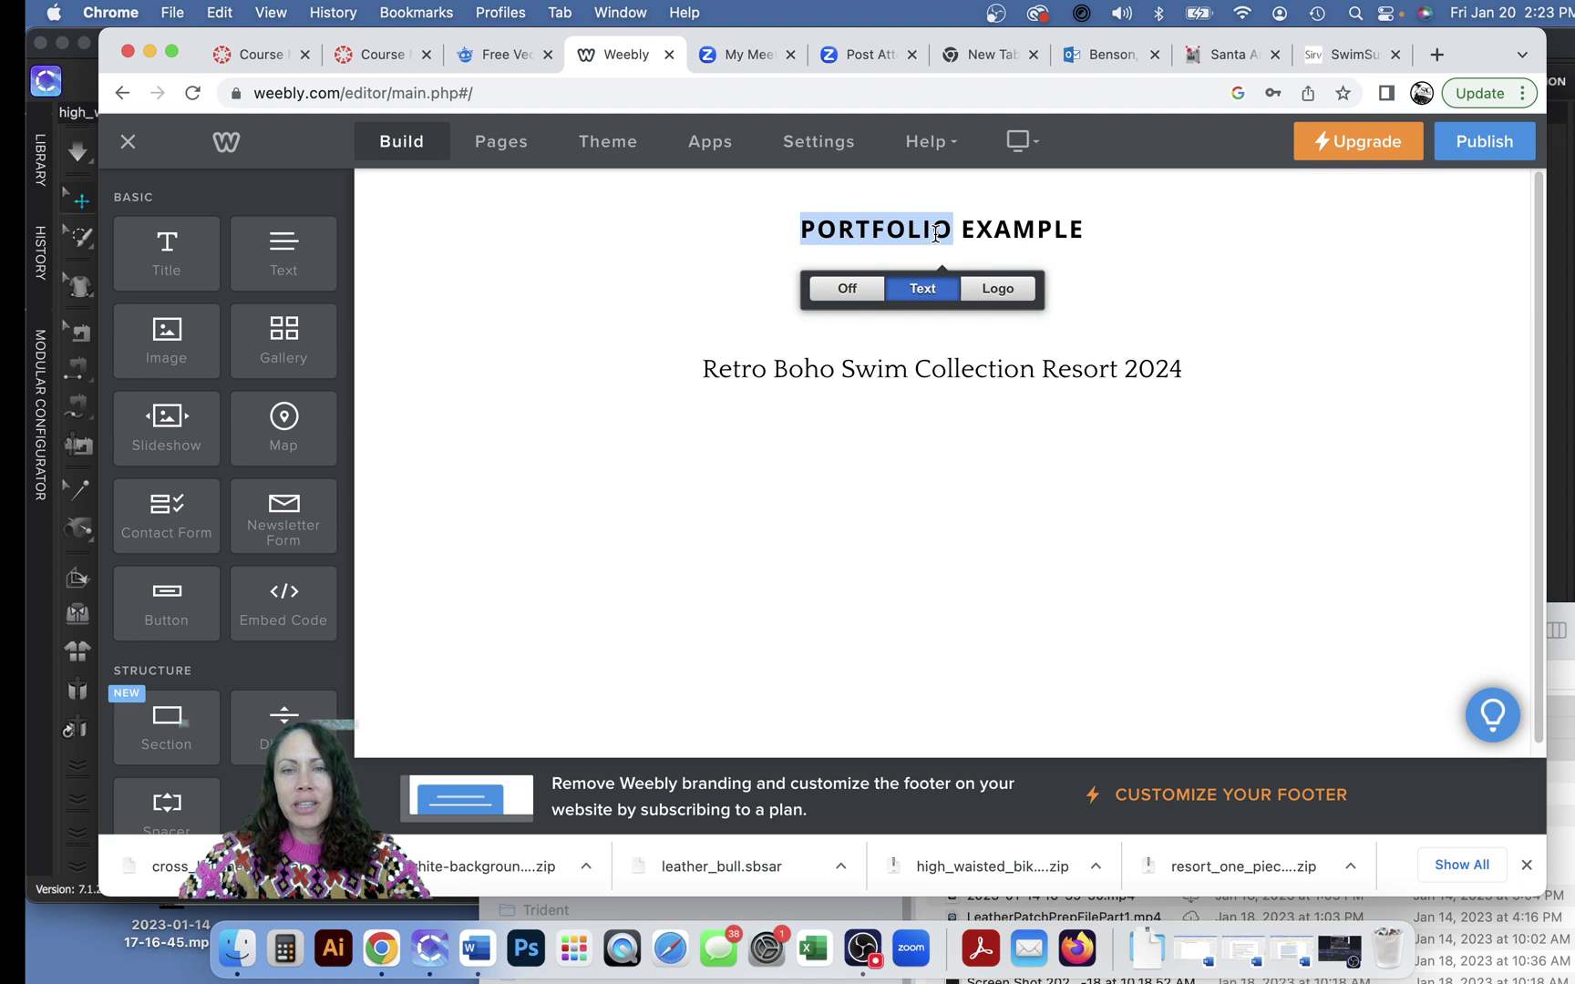
drag(935, 233, 1039, 276)
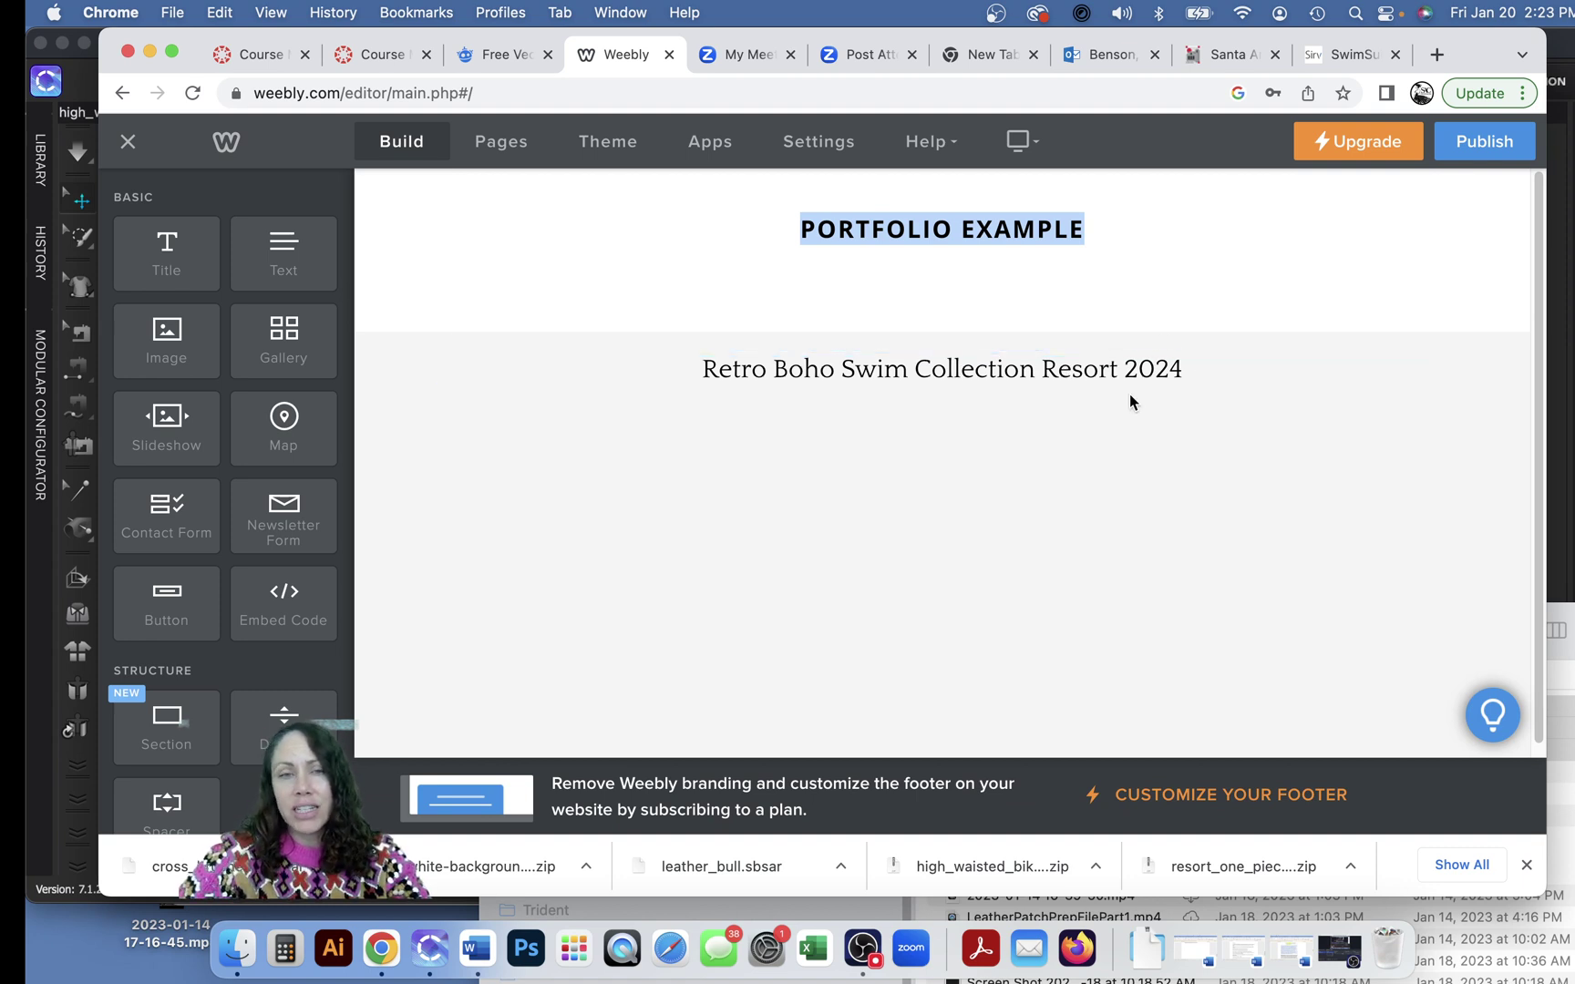
scroll(1003, 503, down, 1)
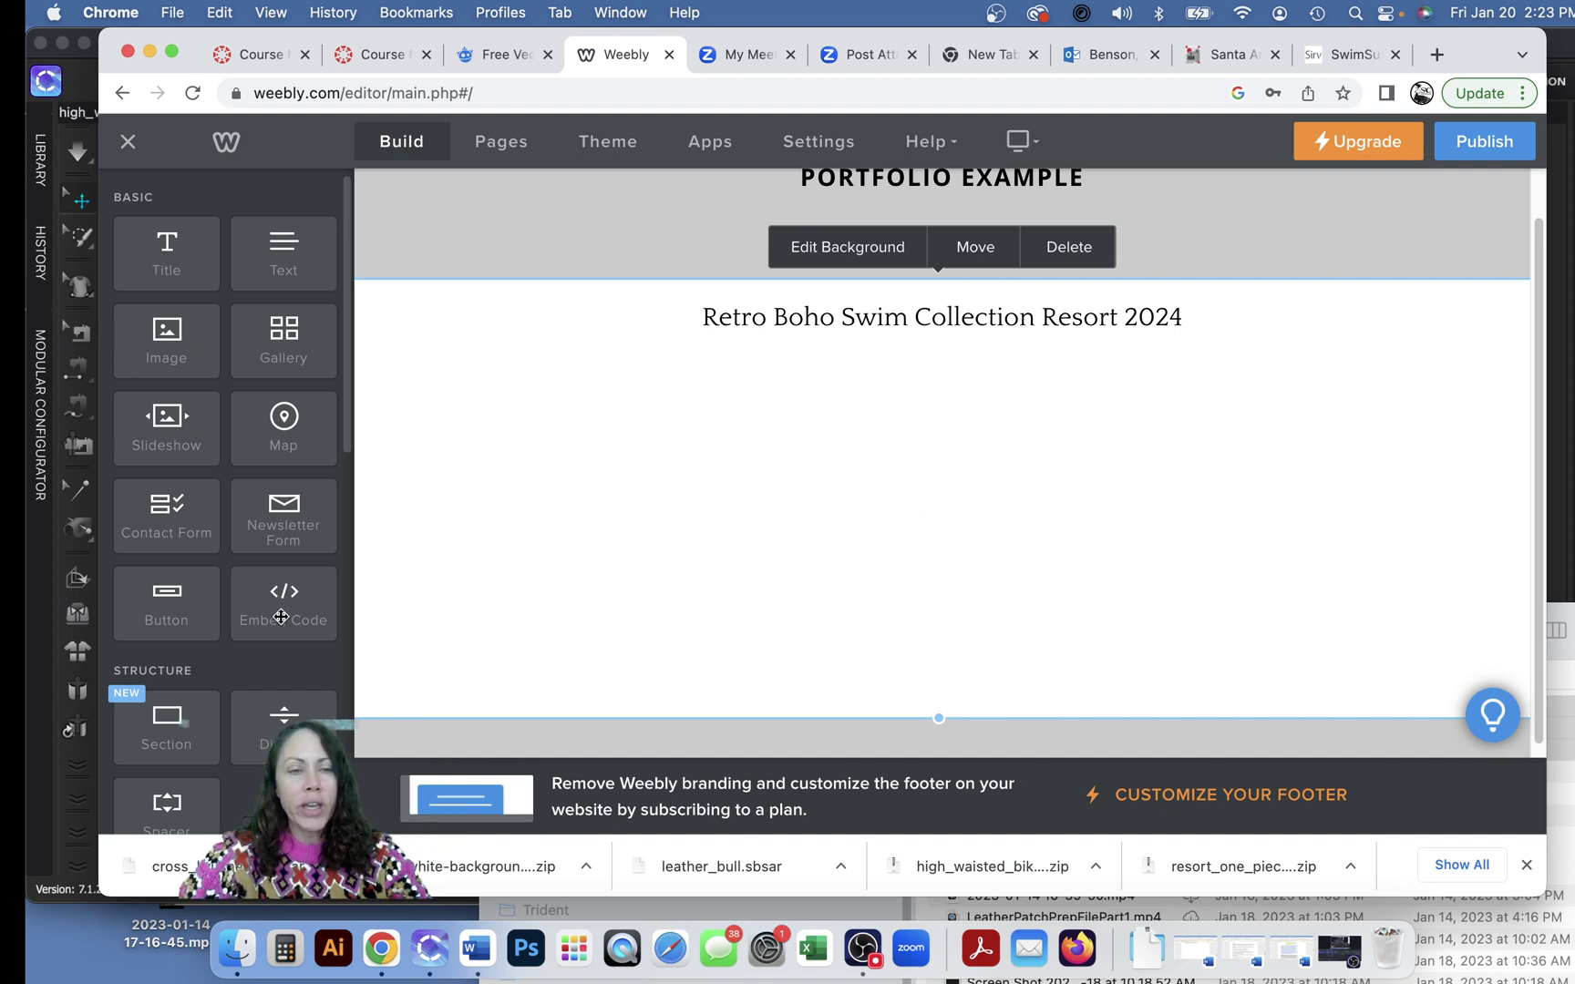
Step: Place an Embed Code block under the collection heading and centre it
drag(275, 607, 511, 450)
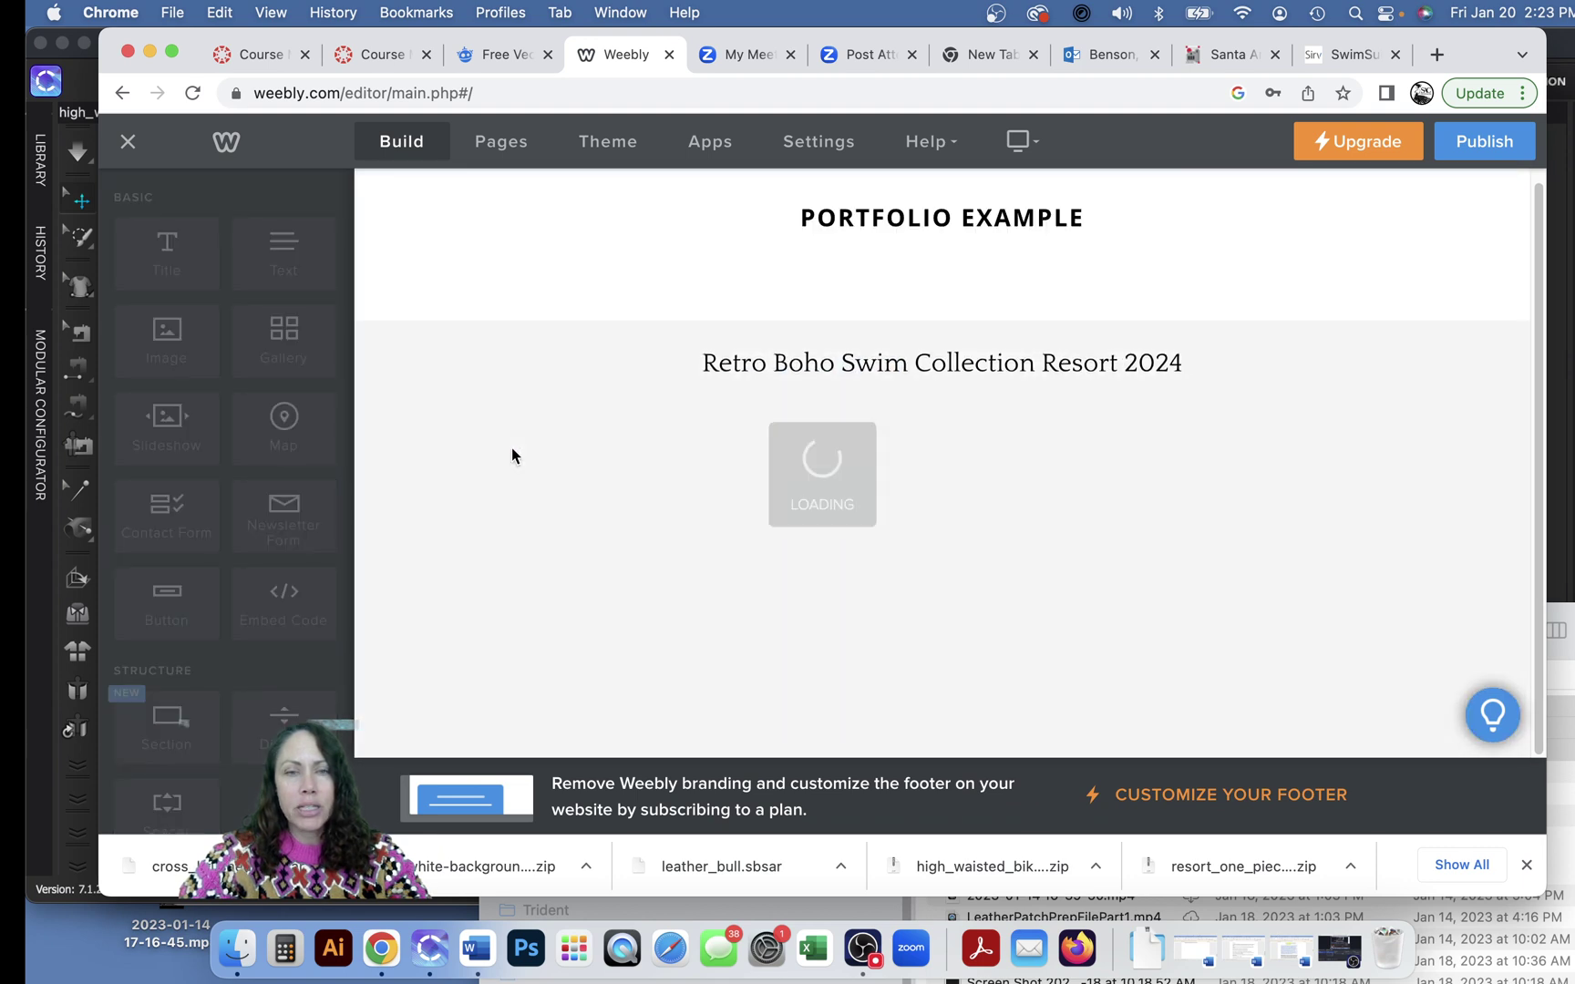
click(561, 411)
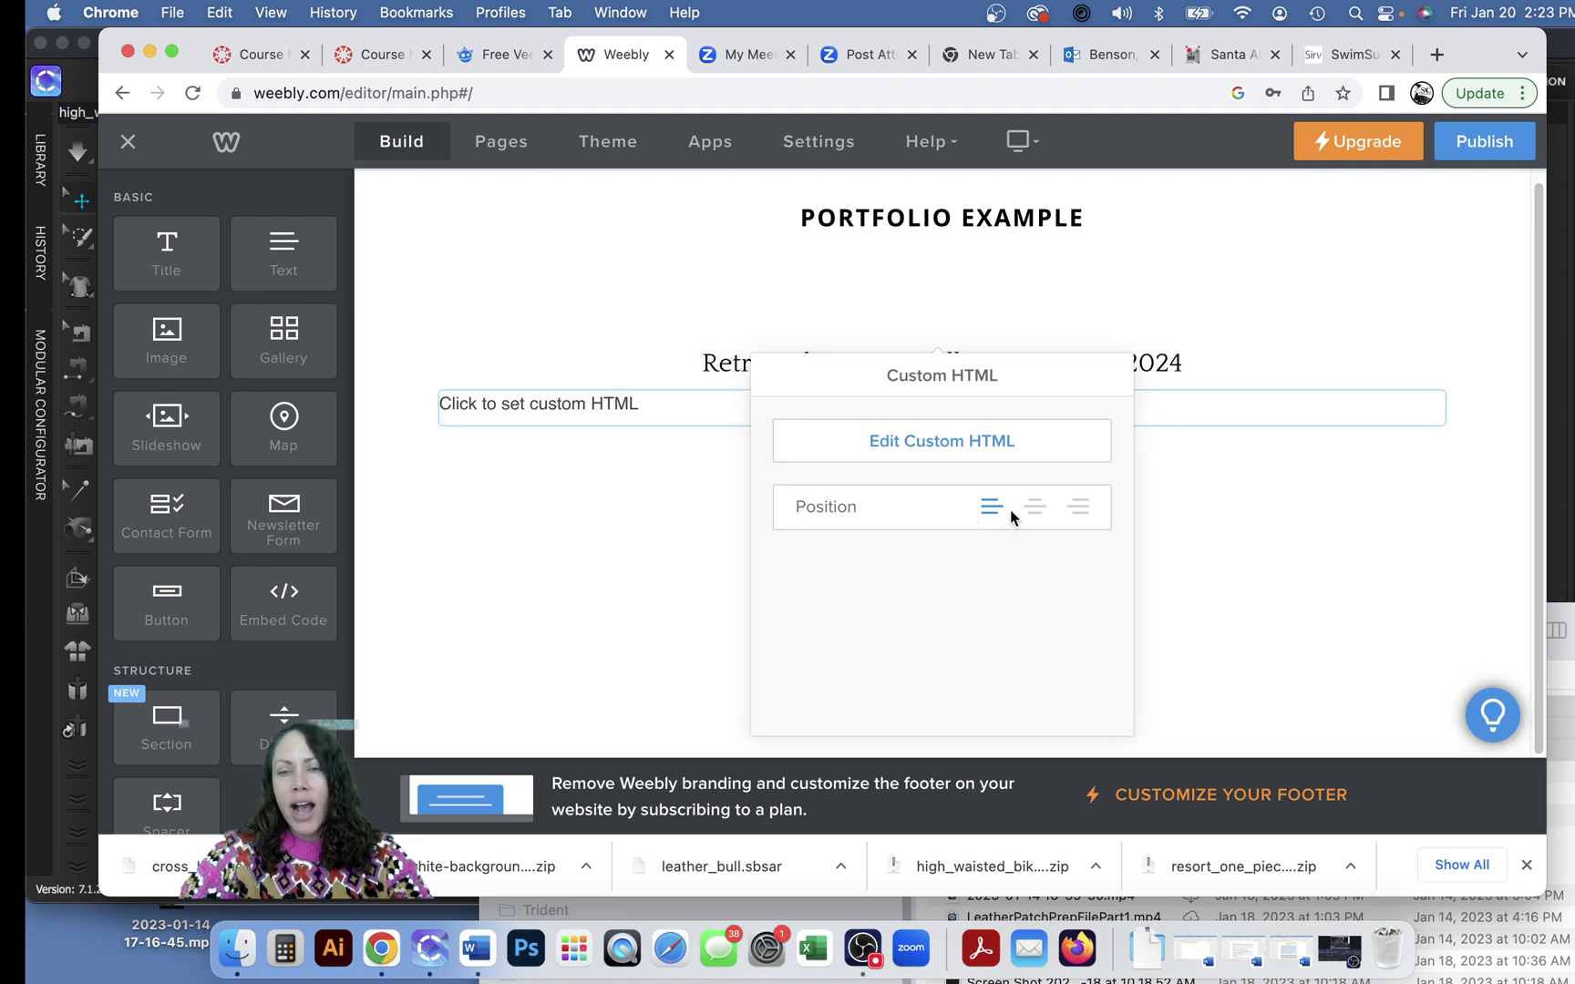
click(1035, 510)
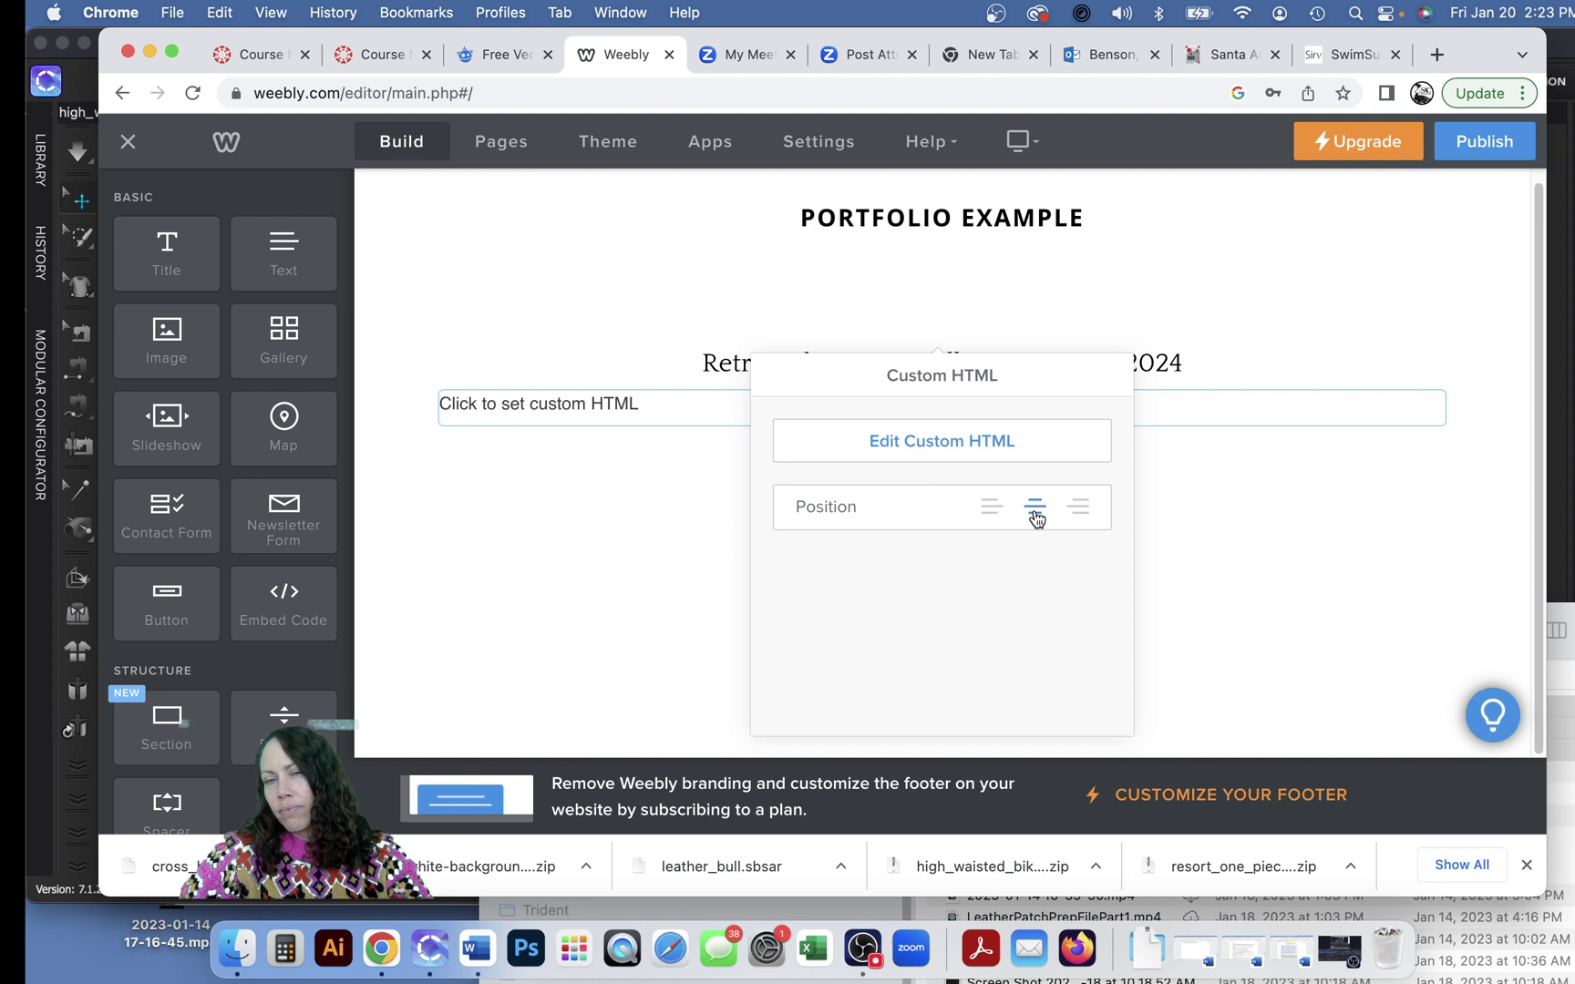
click(944, 447)
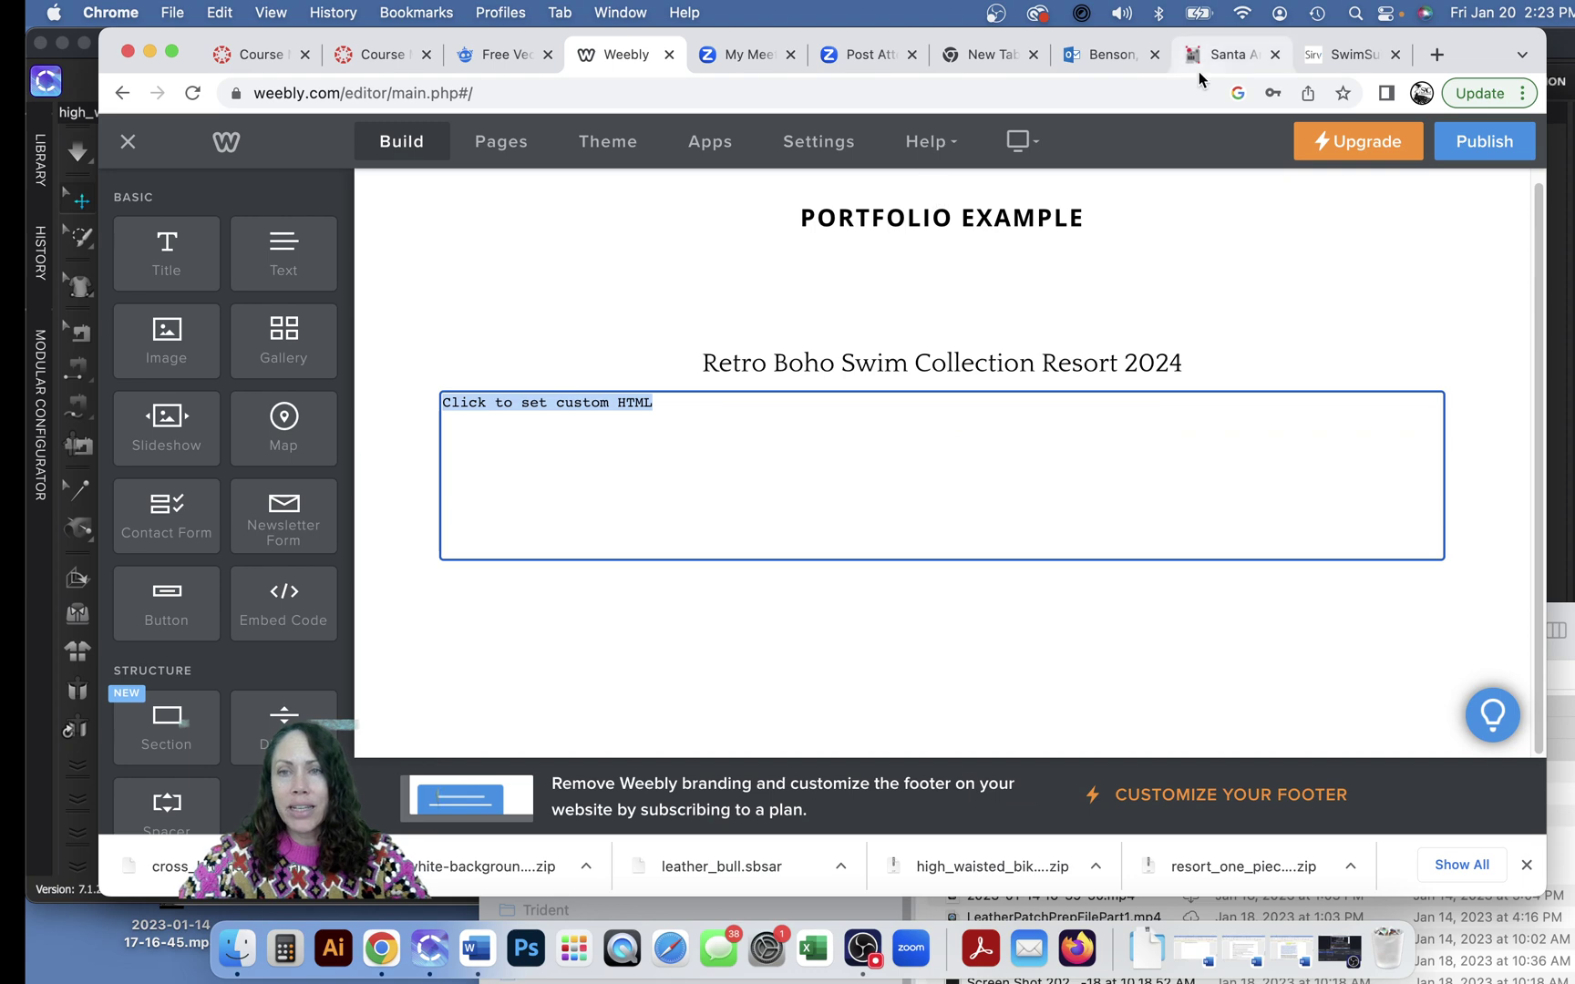
Step: Copy the sirv.js script tag from Sirv's Embed tab and paste it into the custom HTML
click(1349, 57)
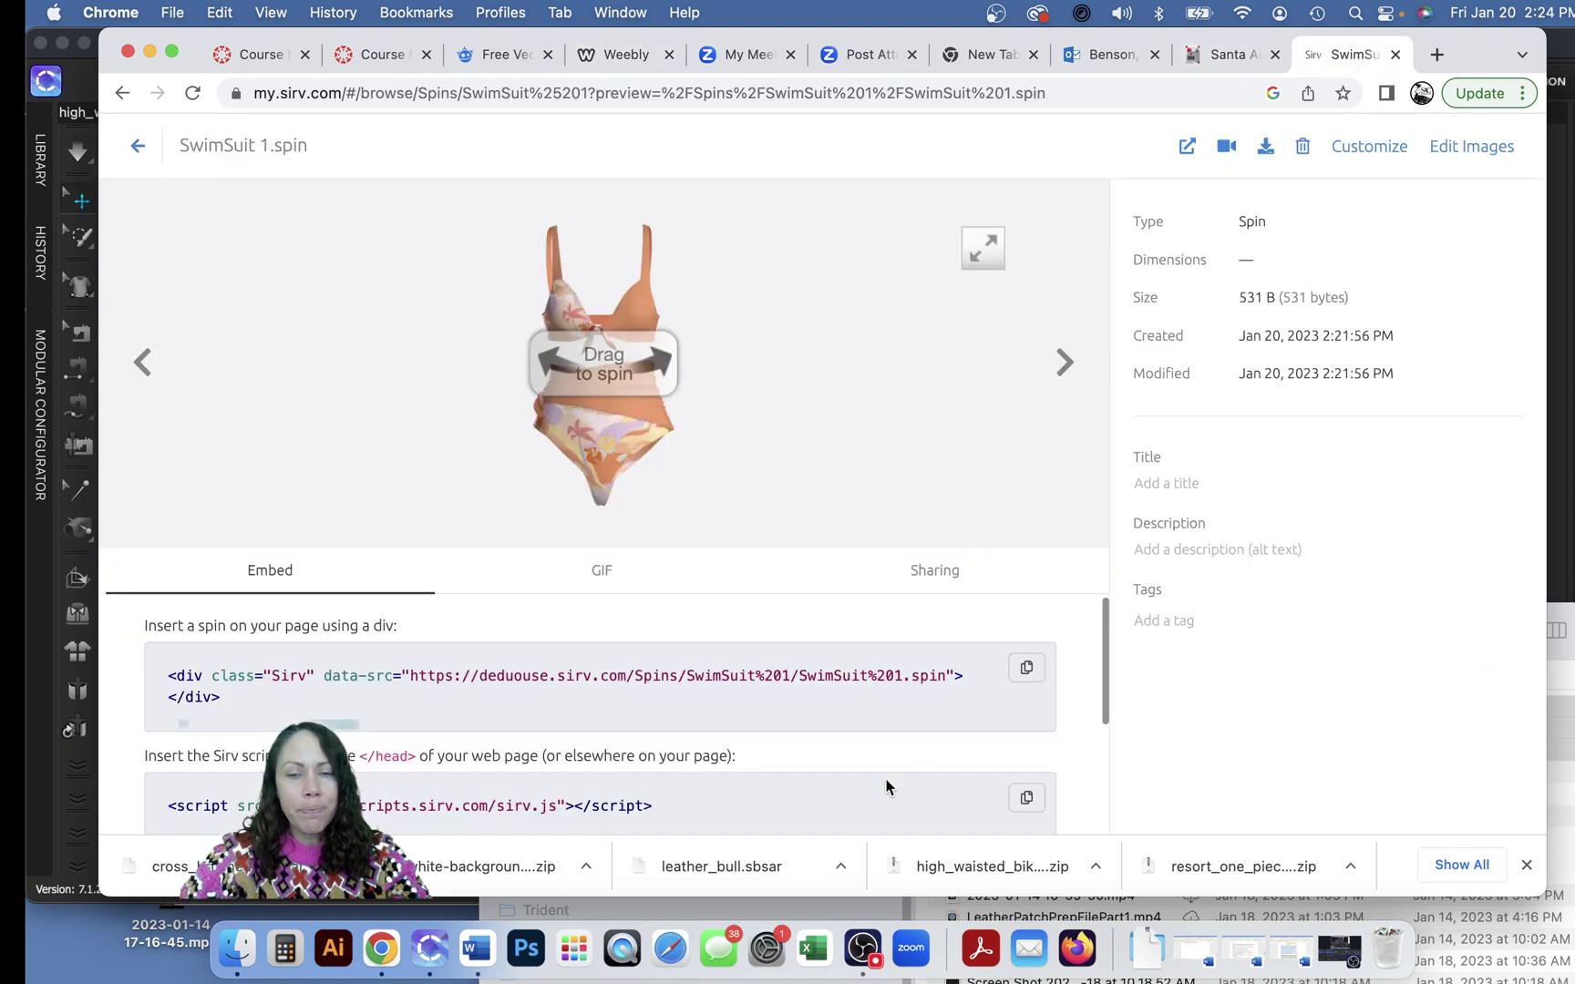
scroll(966, 774, down, 2)
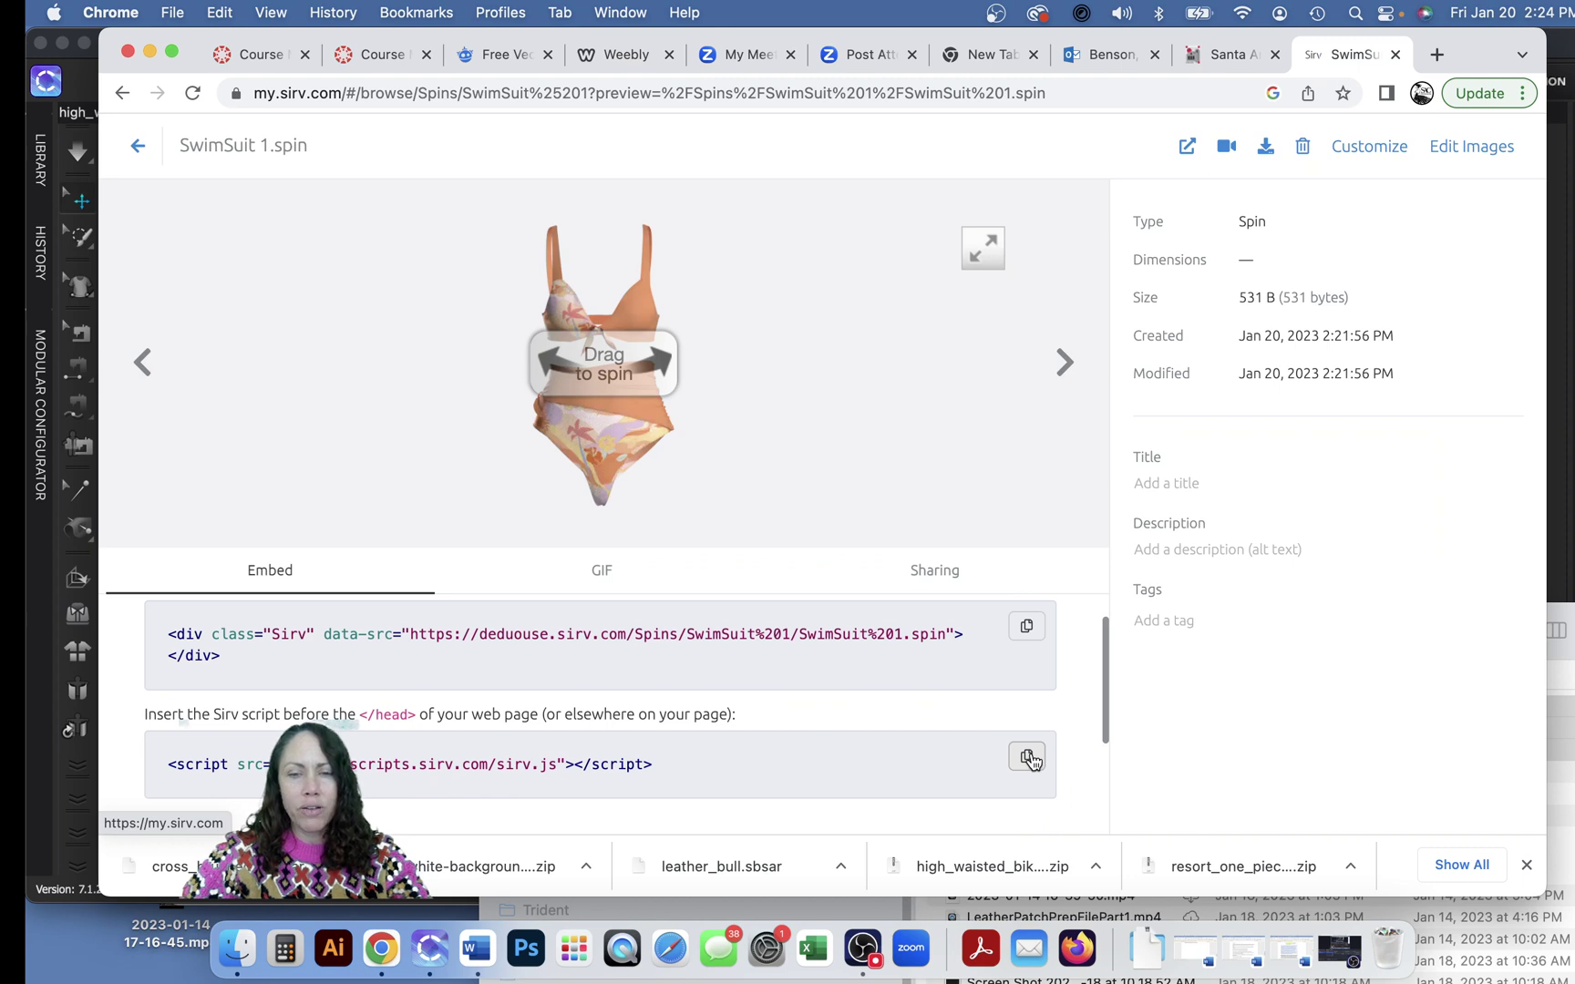
click(1029, 760)
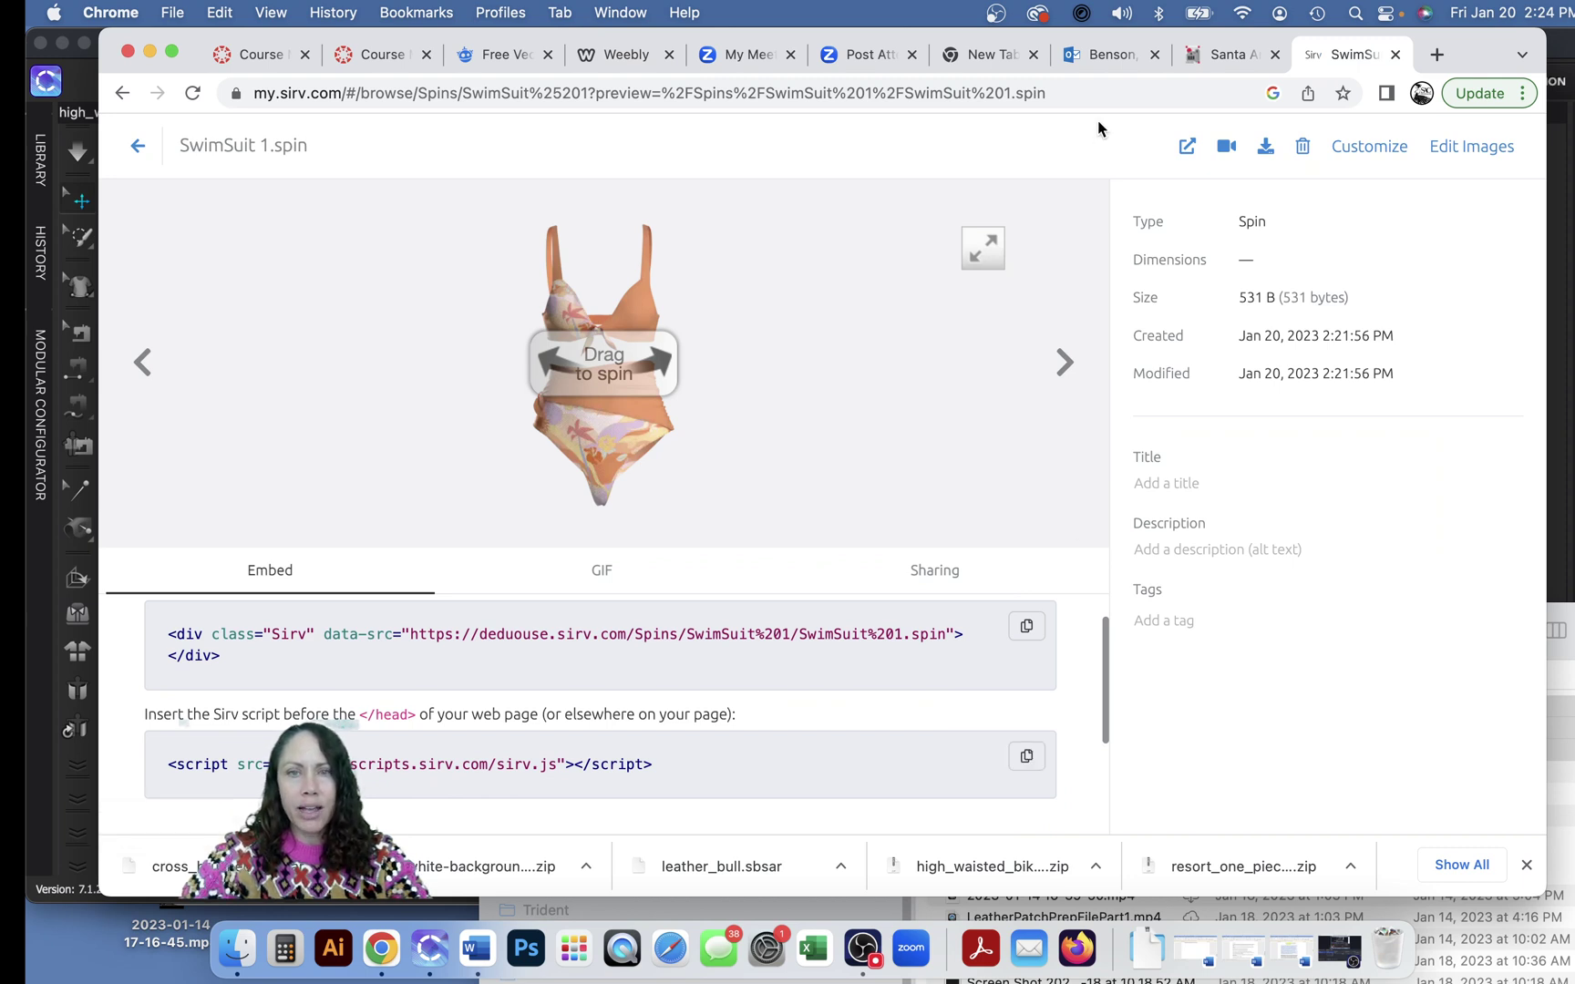
click(620, 56)
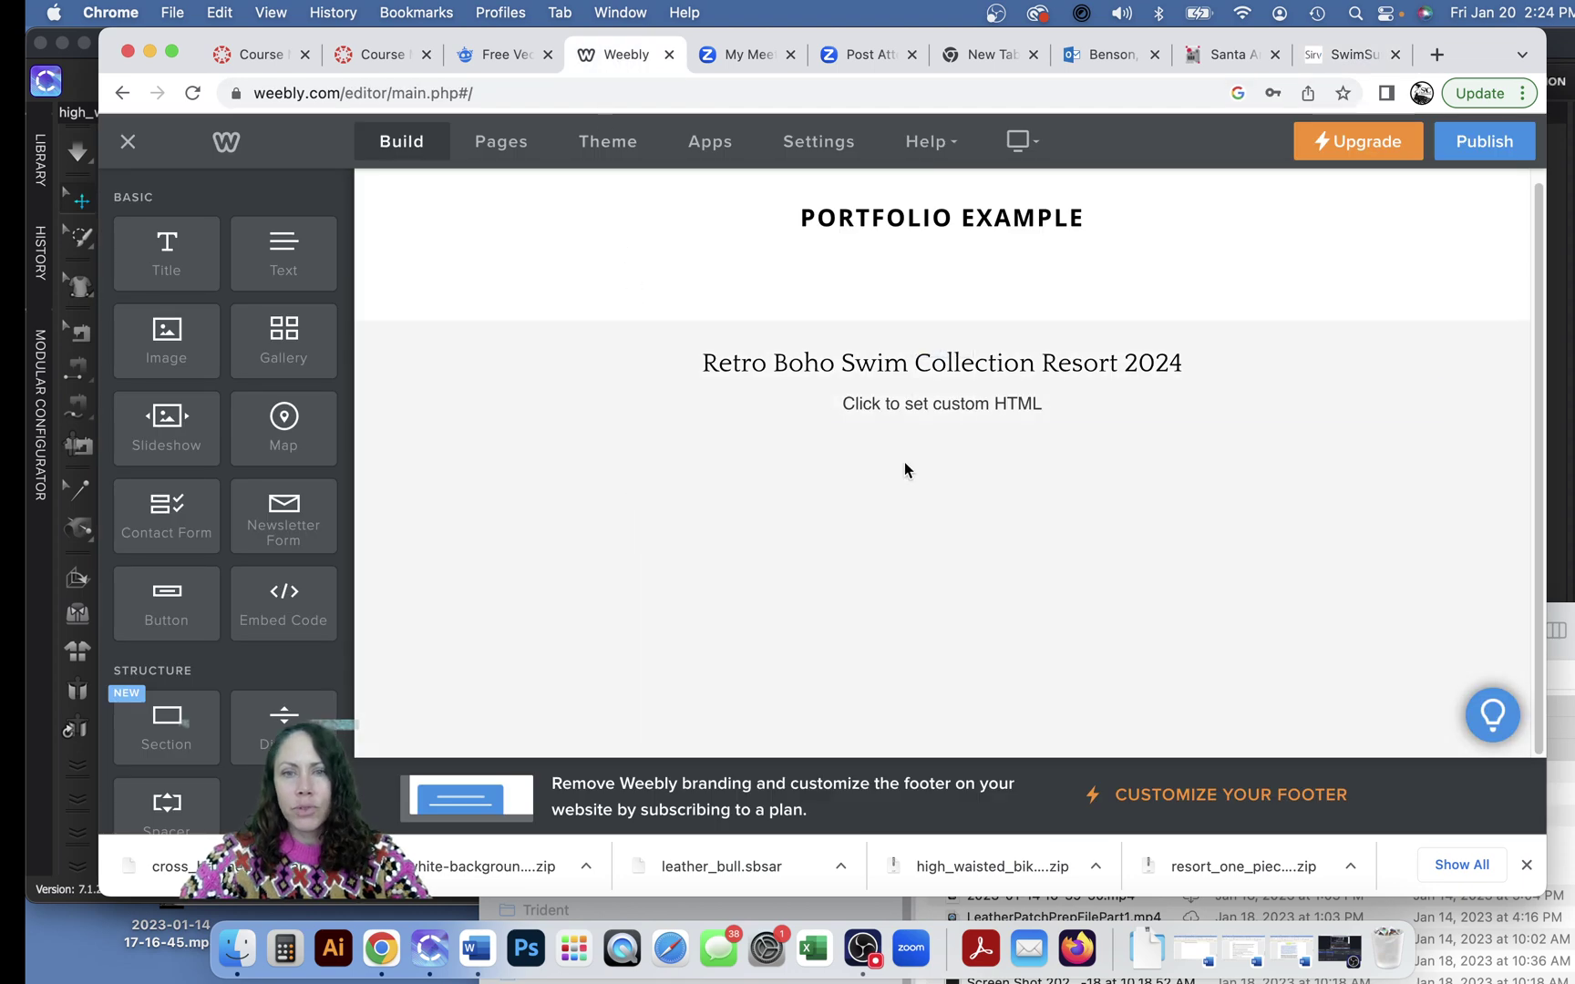
click(927, 402)
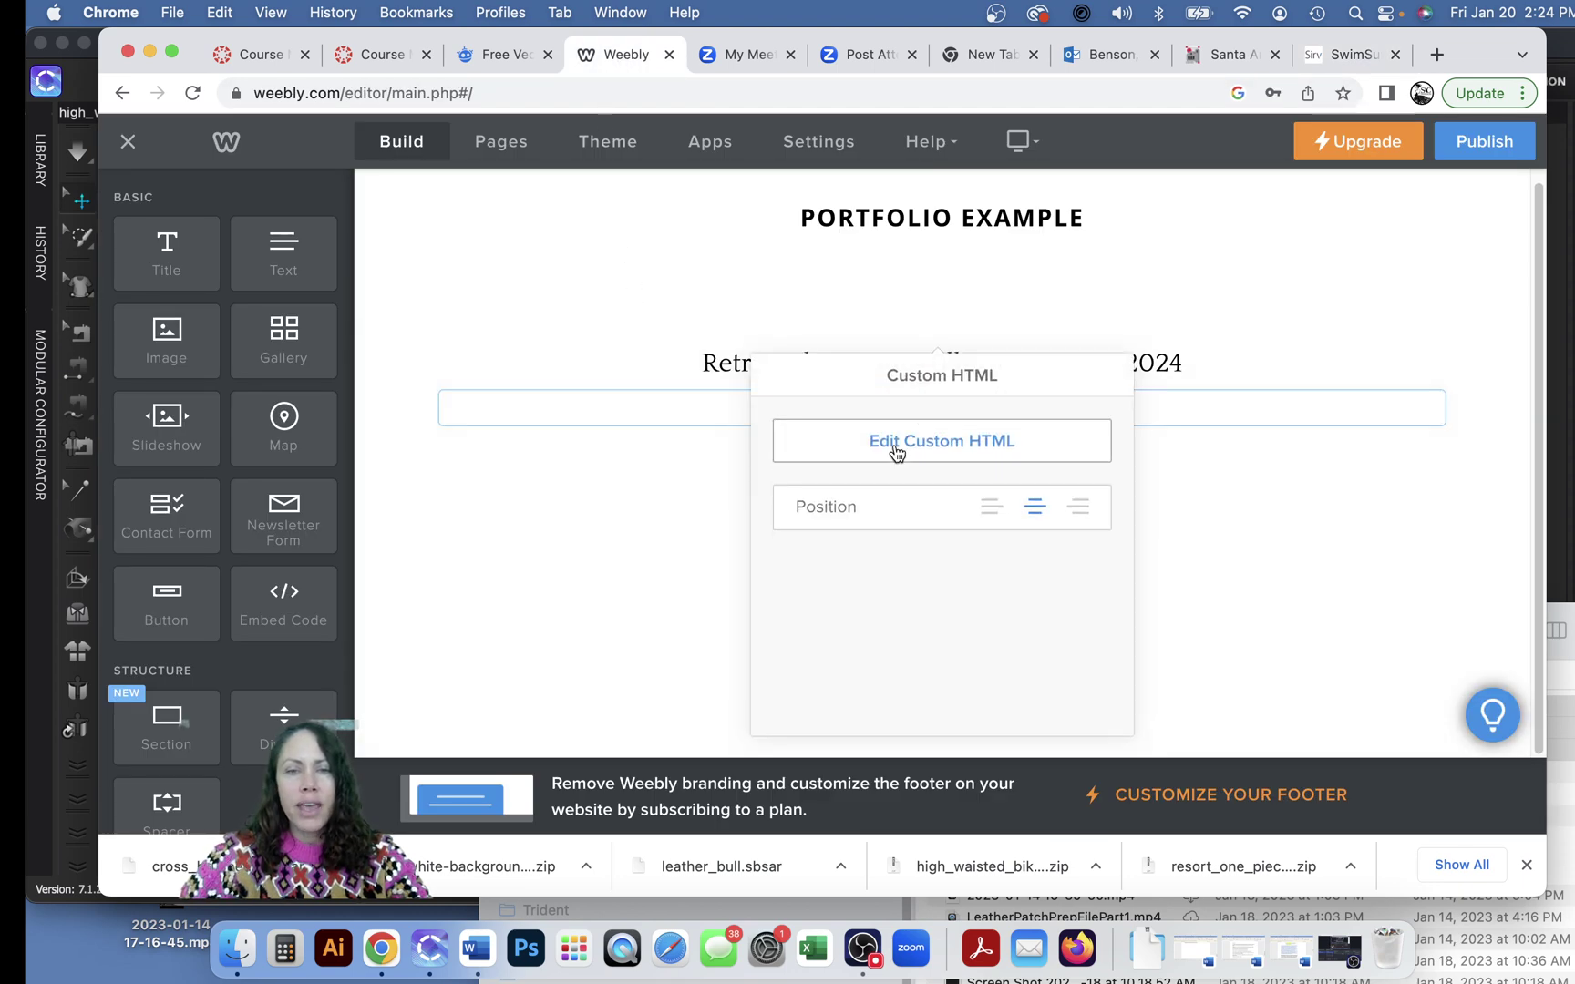
click(893, 445)
key(super+v)
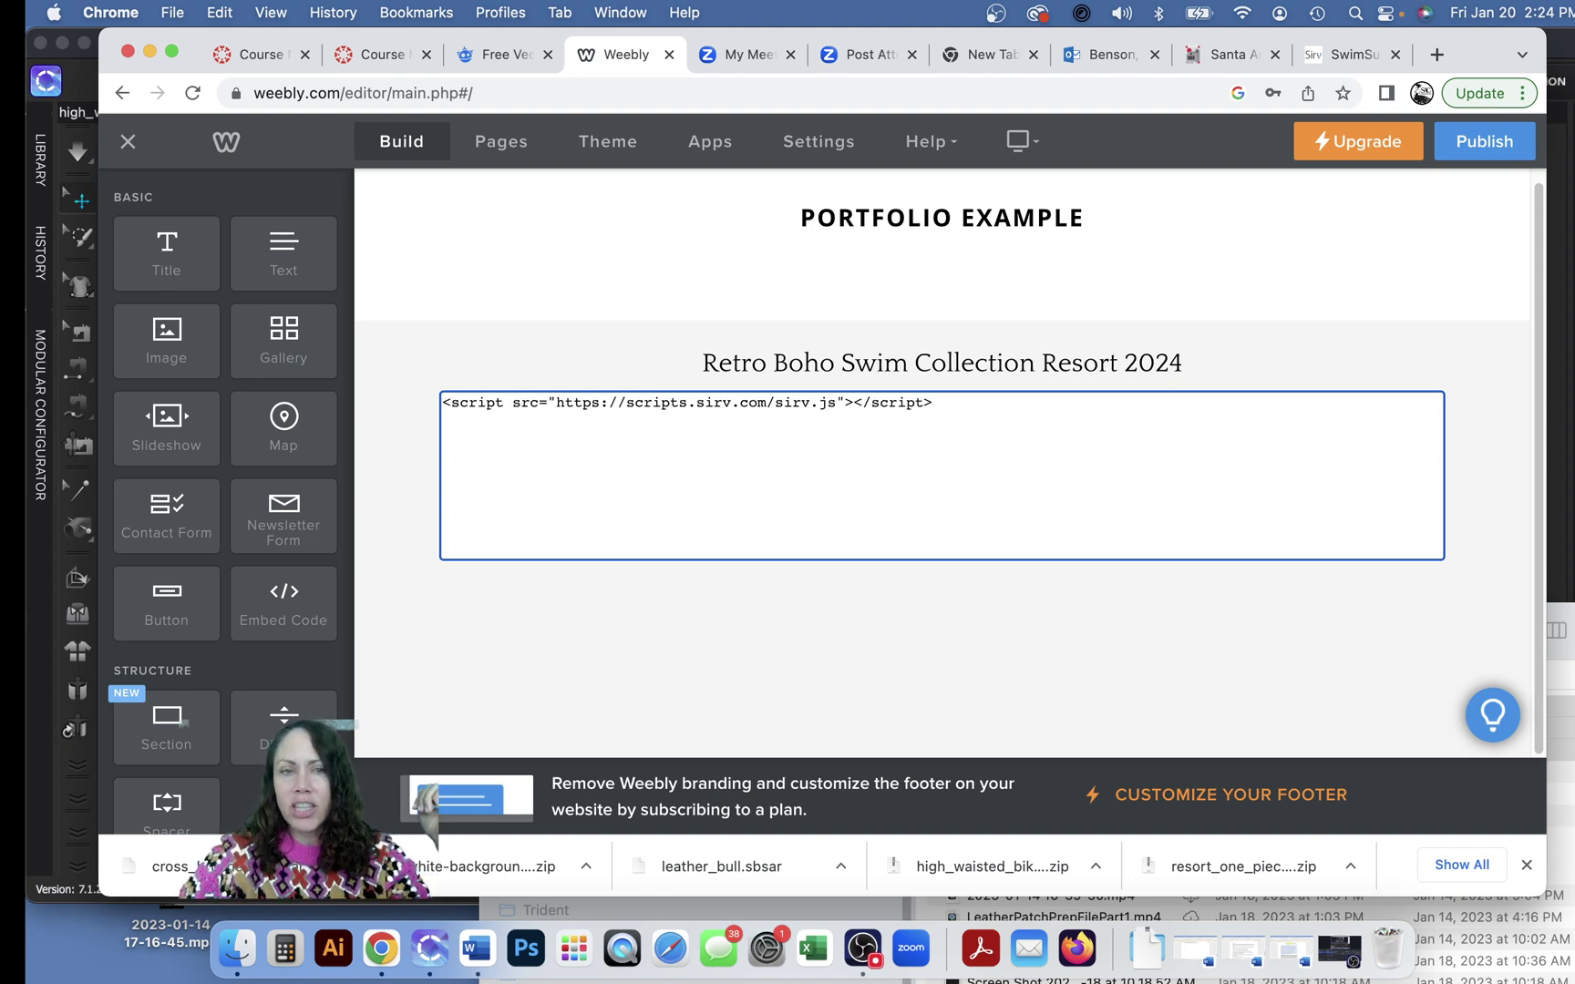
Step: Copy the SwimSuit 1 spin's Sirv div code and paste it below the script in the first embed block
click(1319, 54)
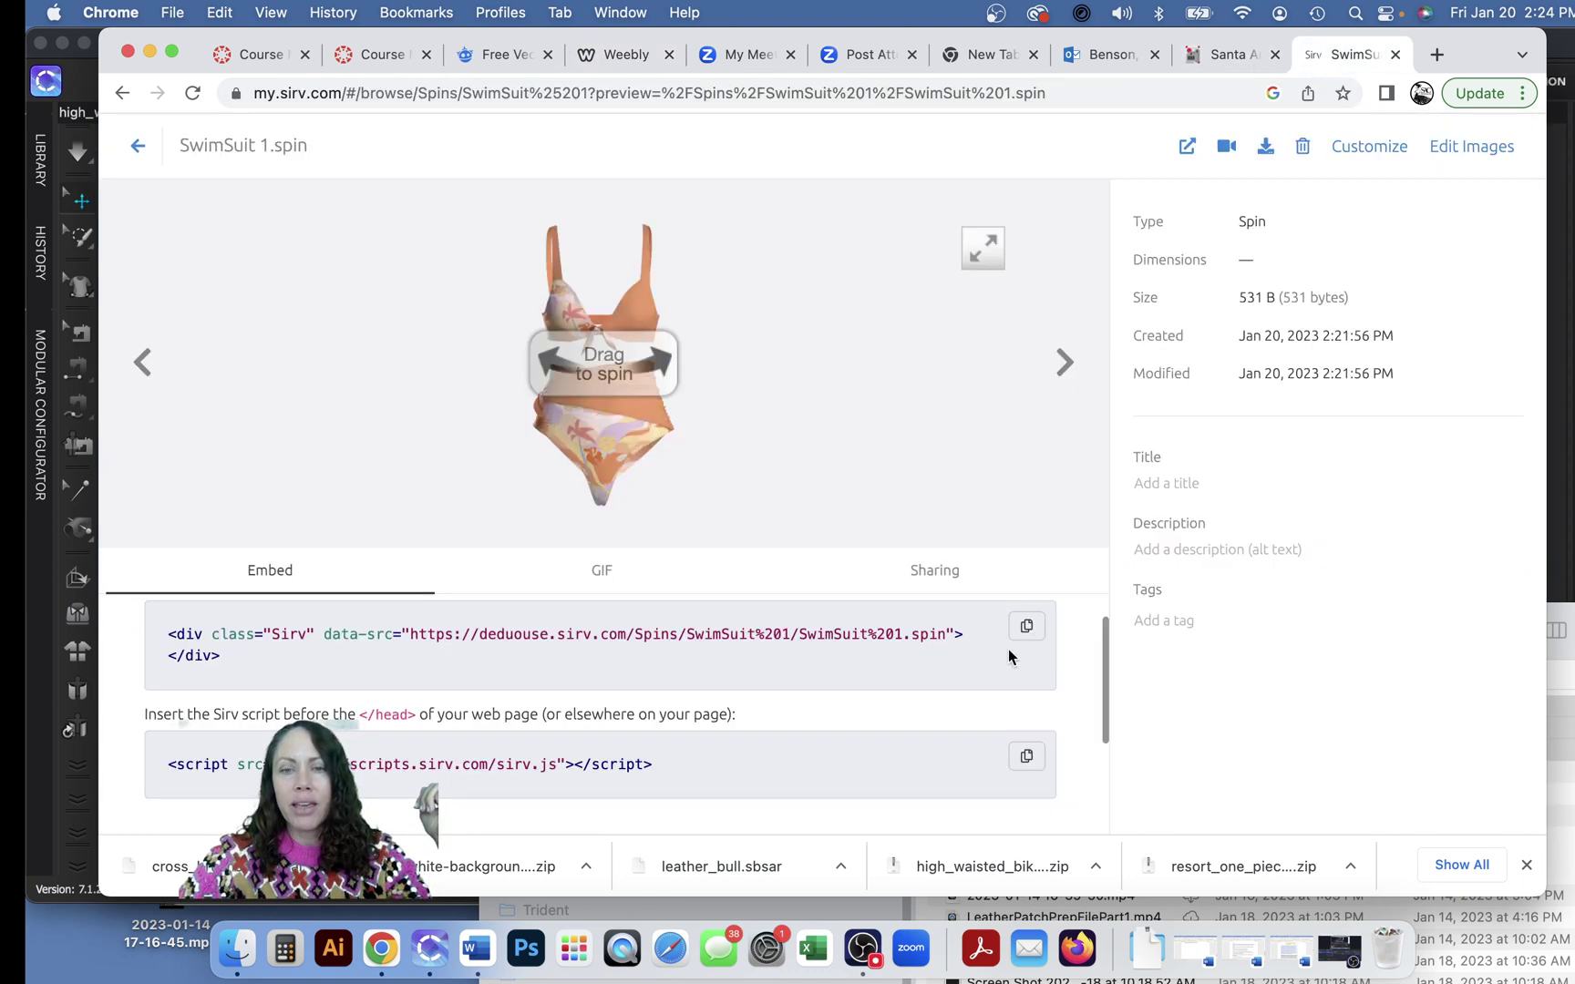
scroll(984, 679, up, 1)
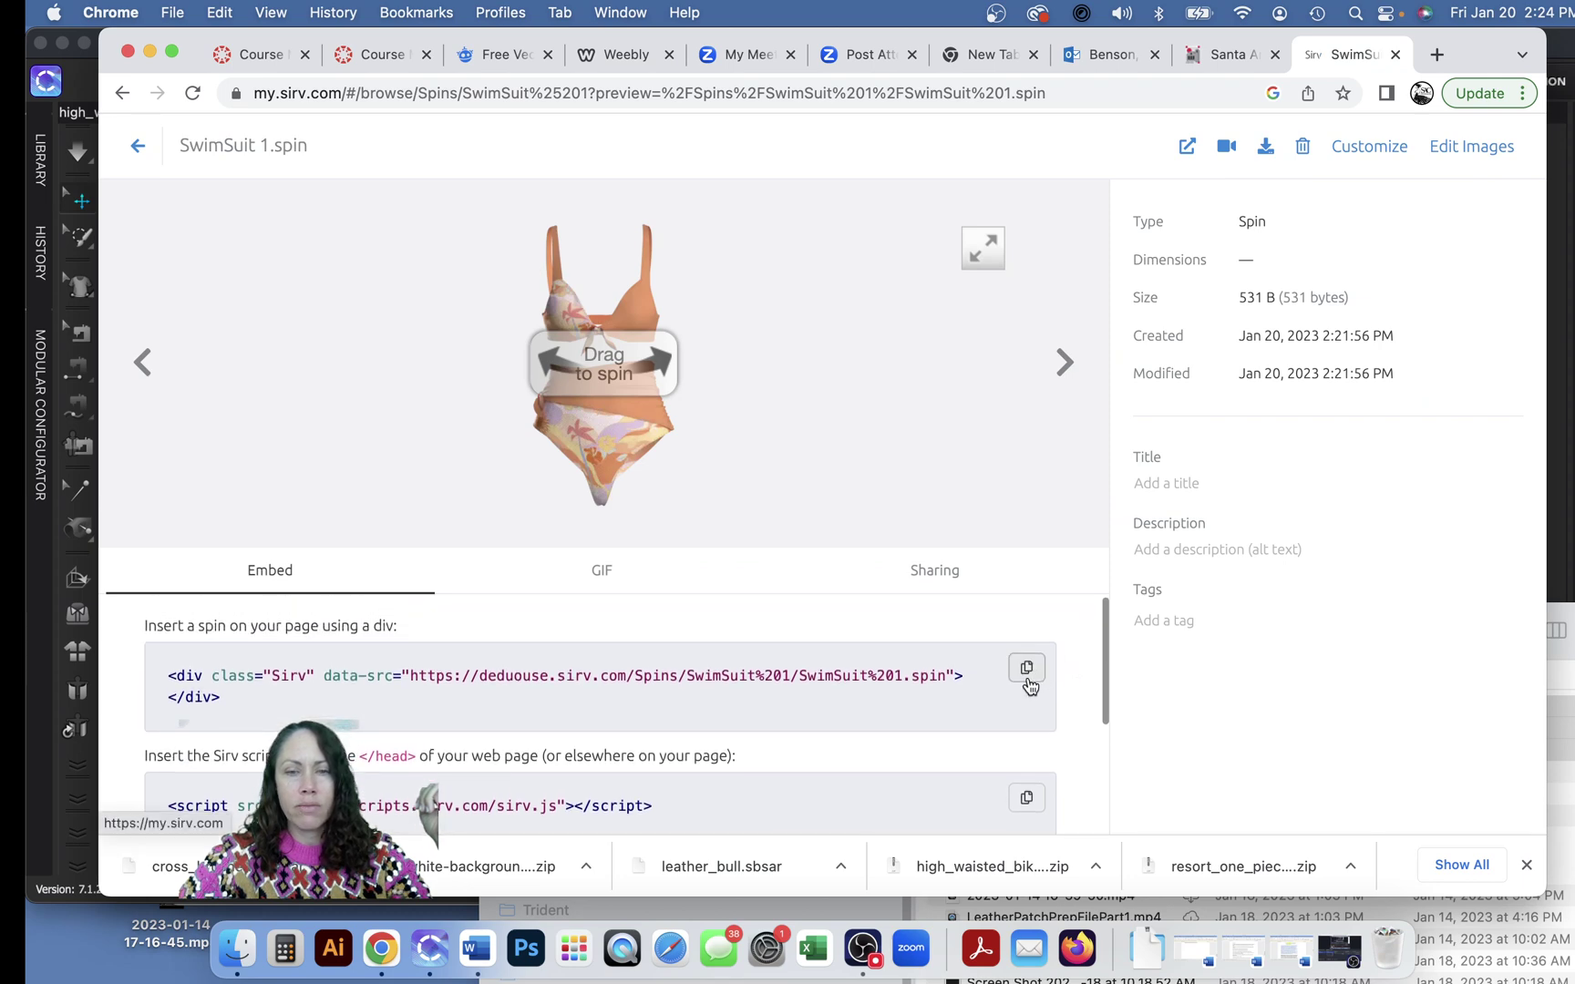
click(1026, 670)
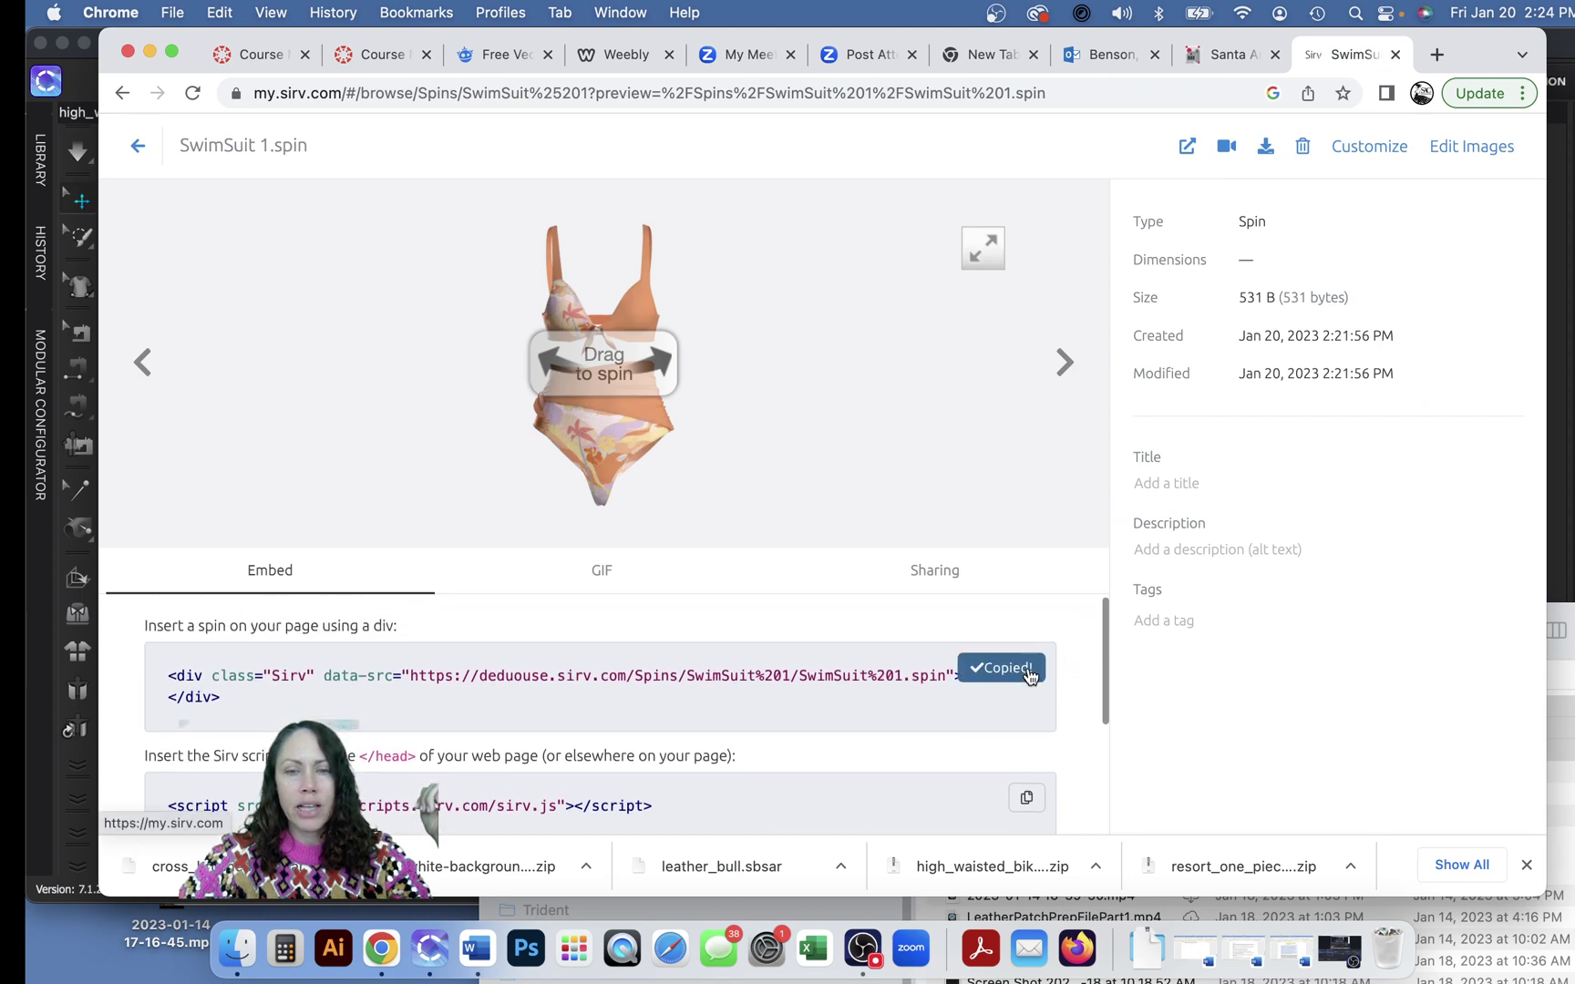
click(619, 54)
click(745, 411)
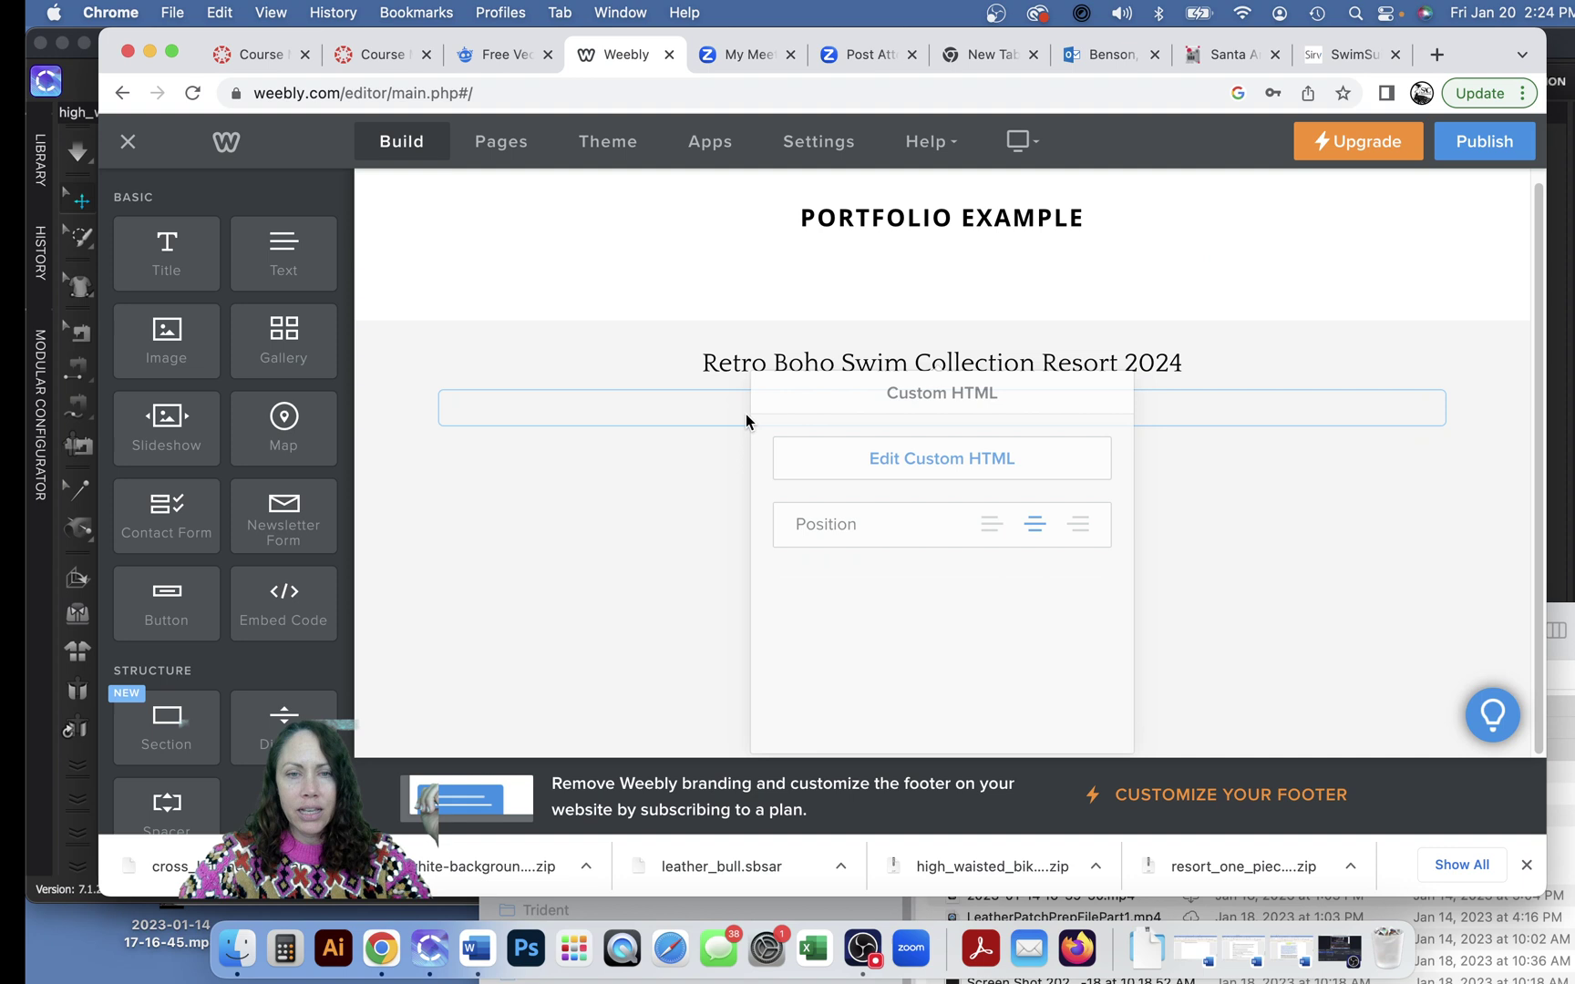
click(878, 443)
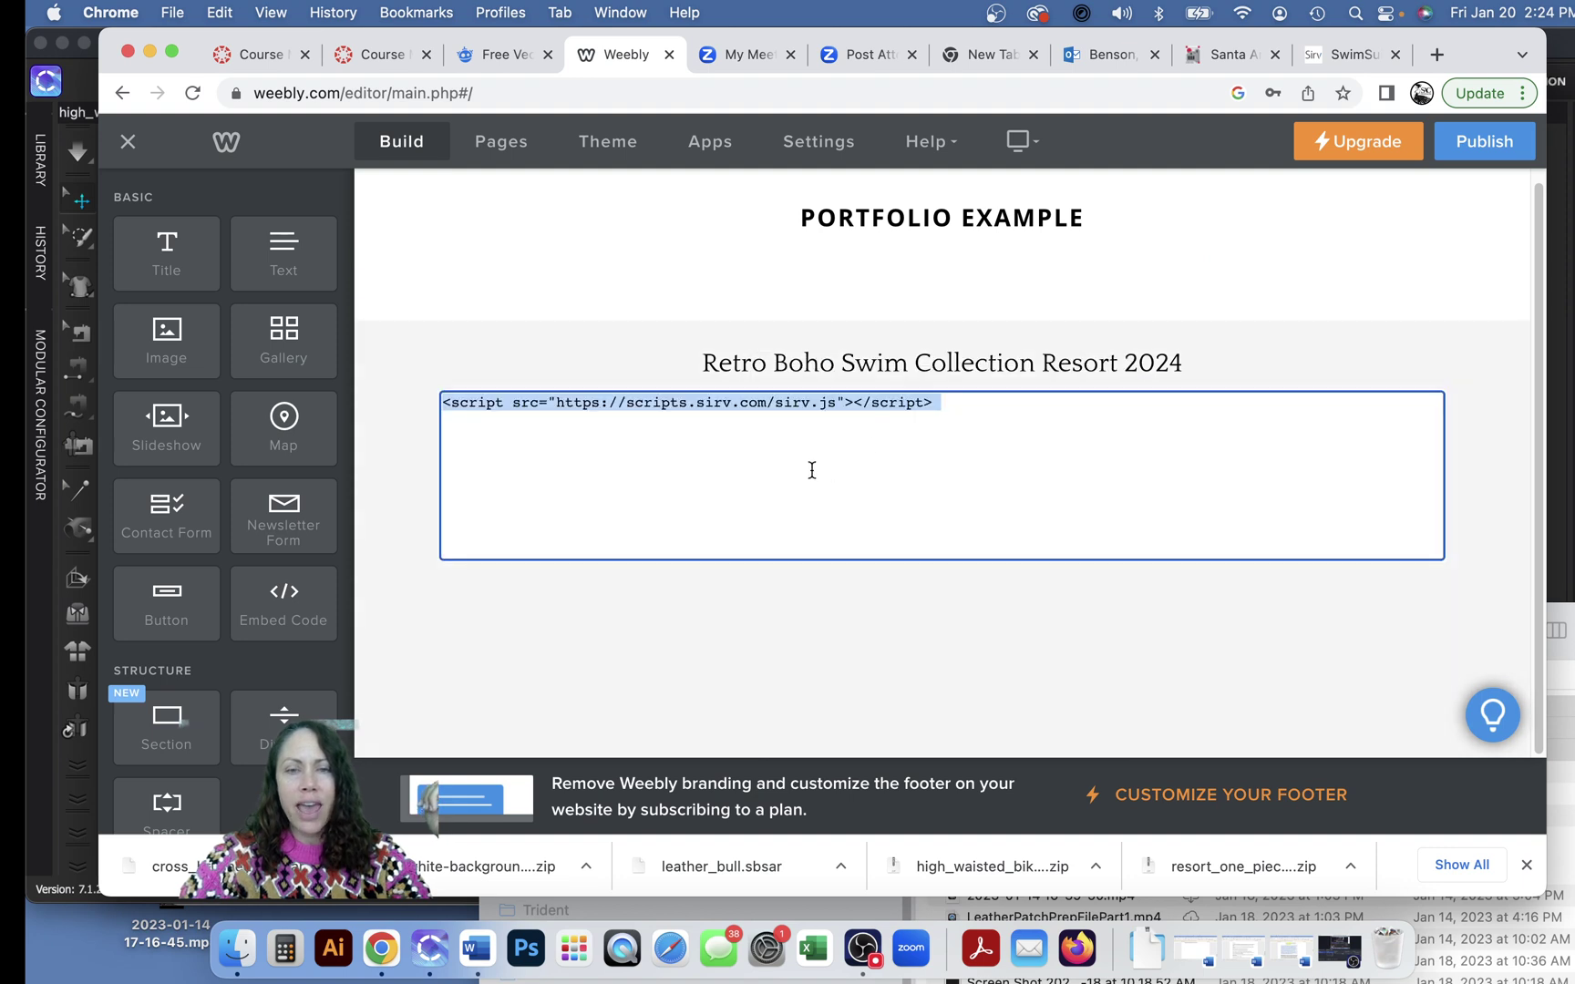
click(985, 427)
key(super+v)
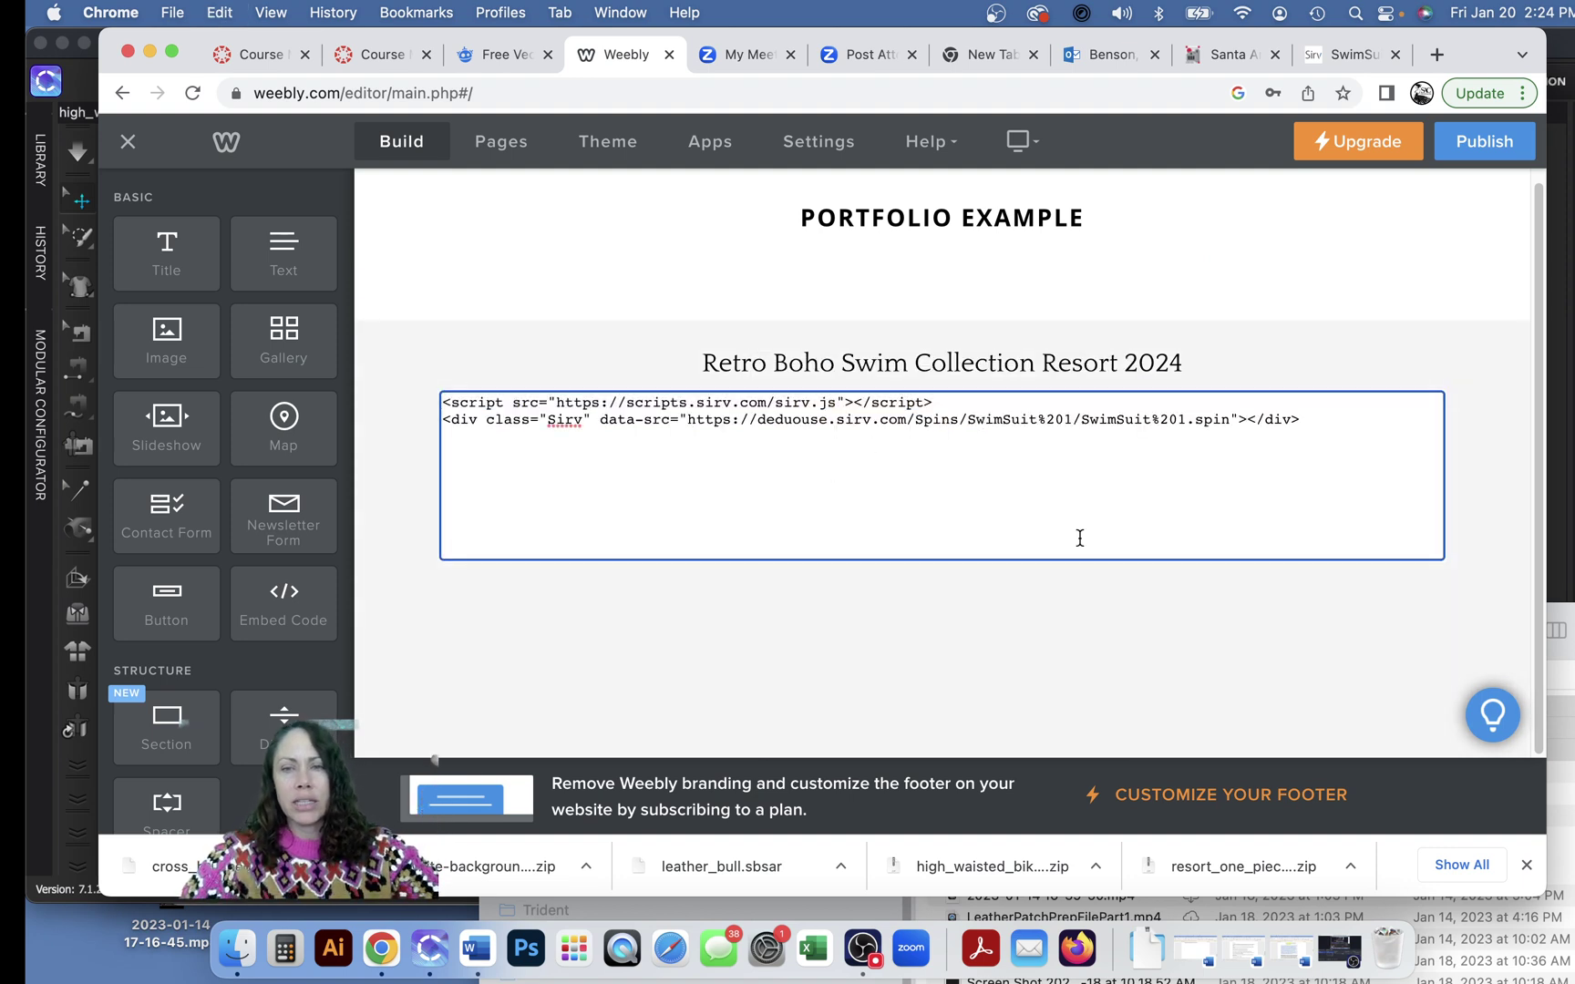
click(1222, 663)
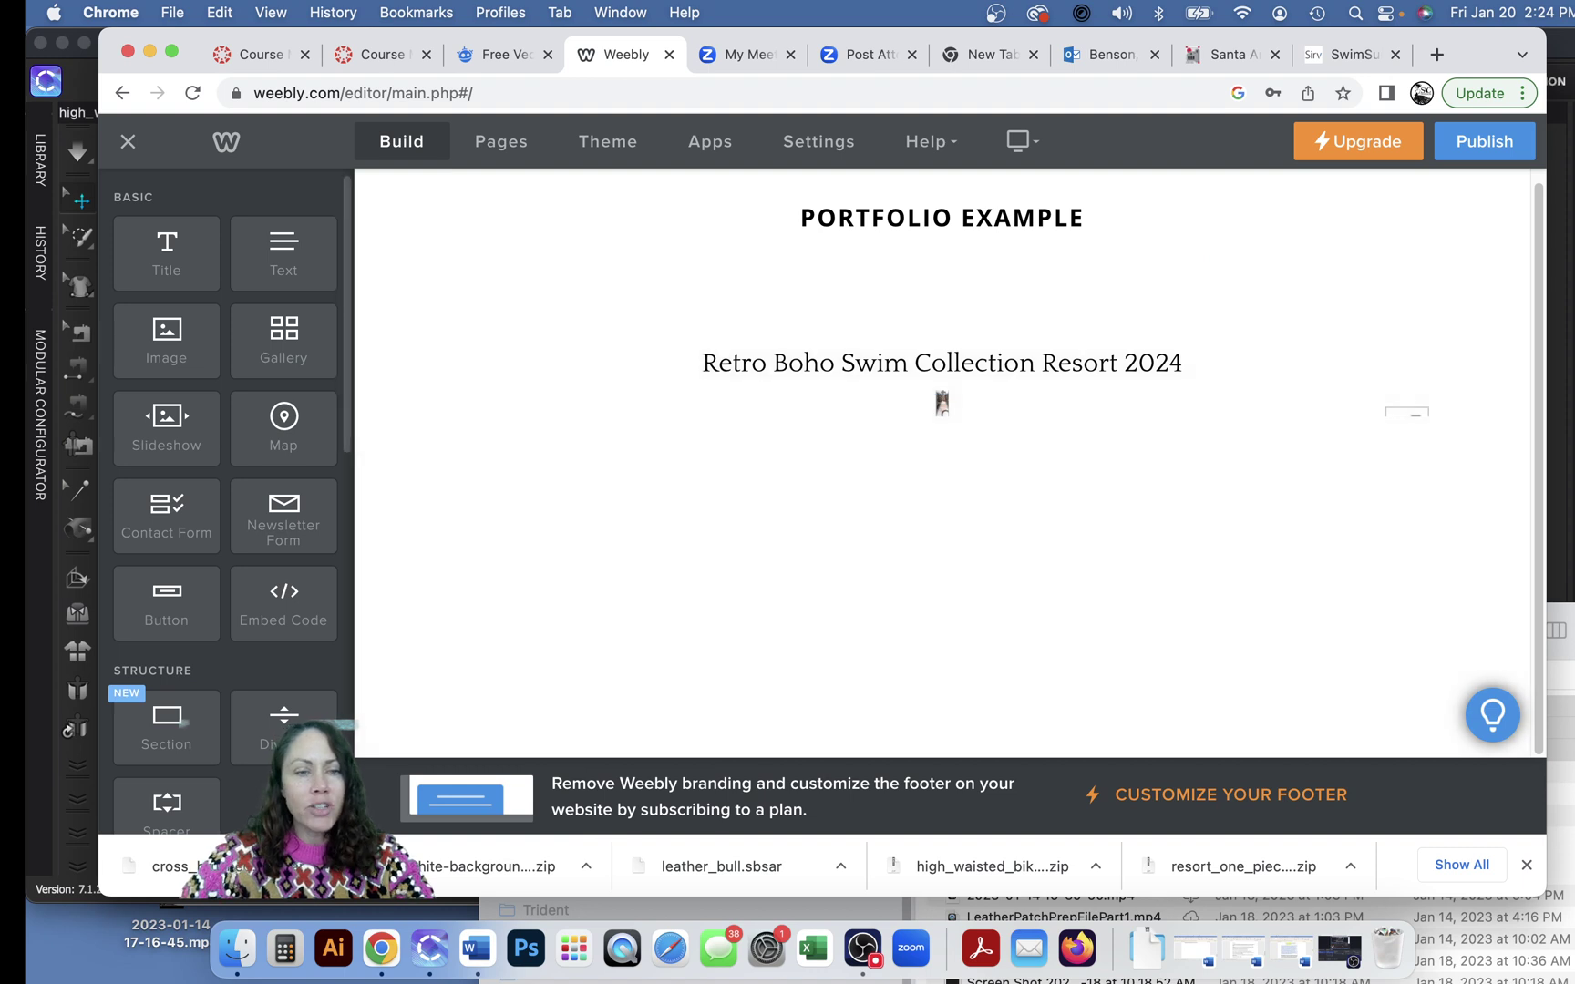
Step: Add a second Embed Code block to the right of the first and centre it
drag(285, 607, 1454, 411)
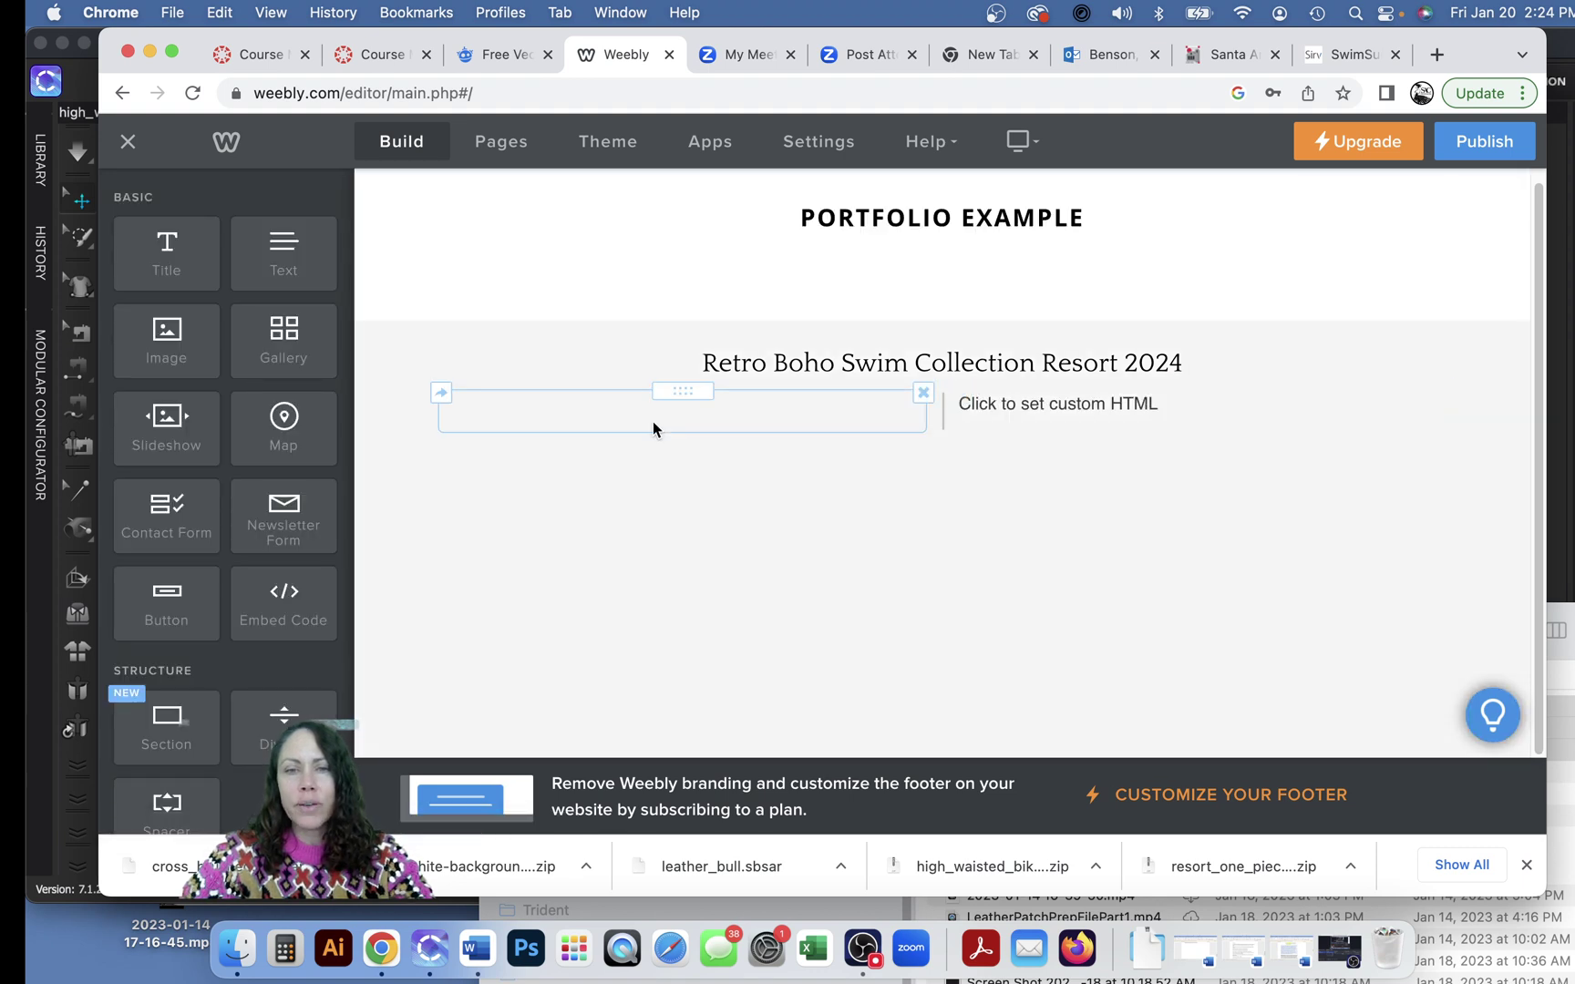
click(1089, 403)
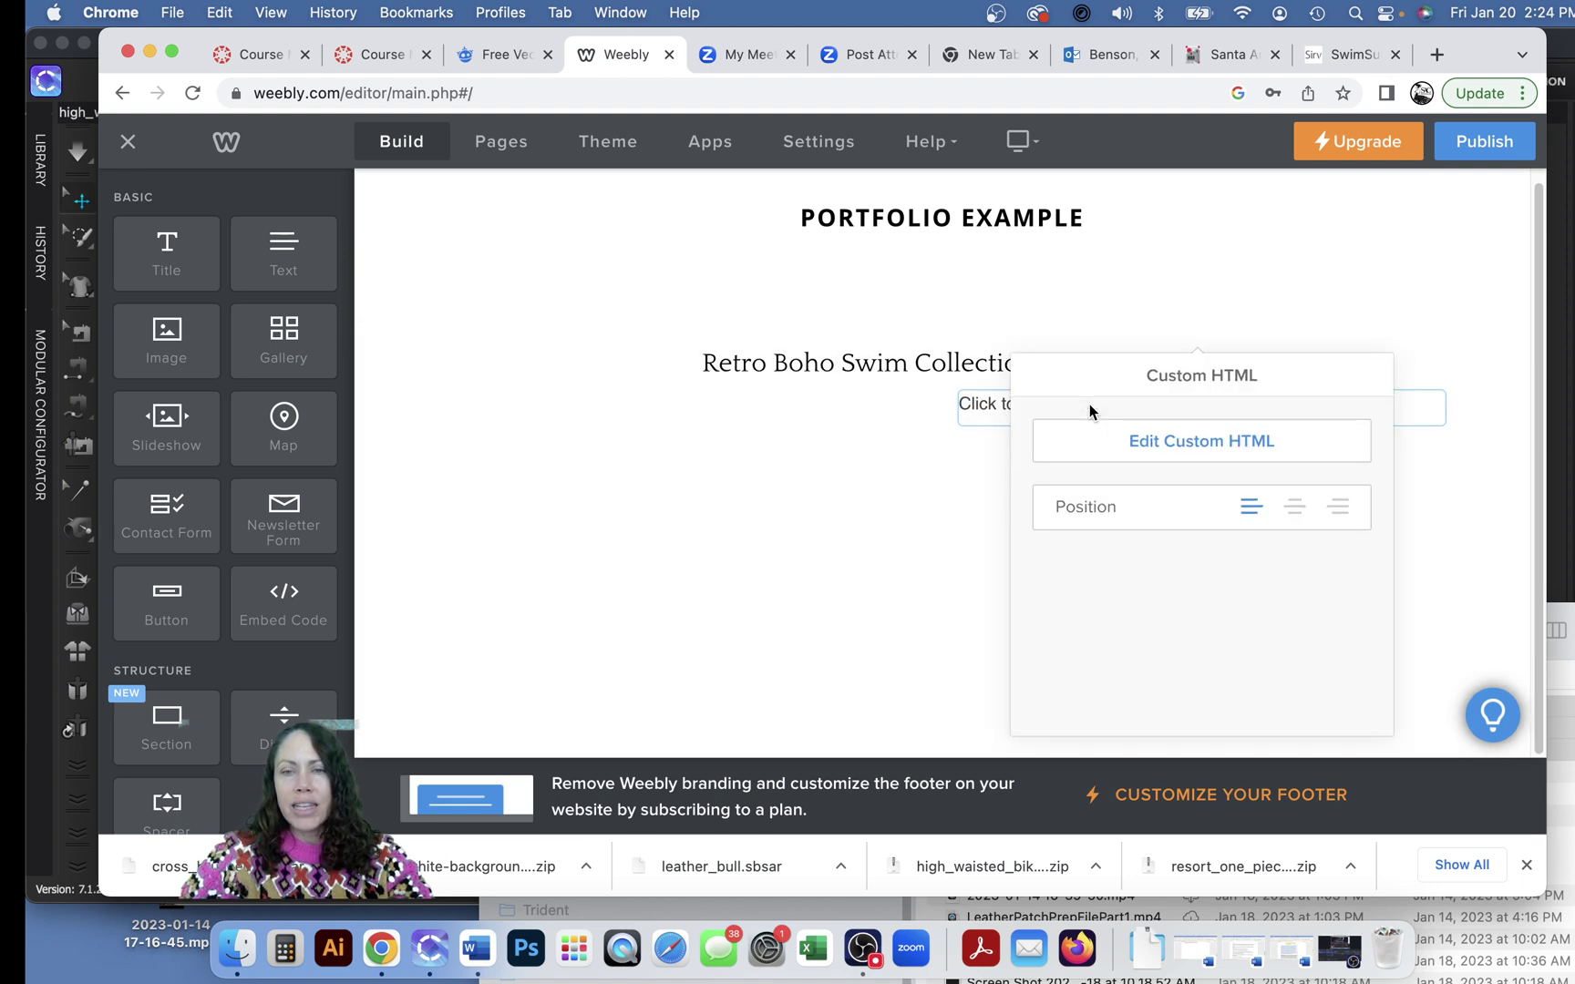
click(1295, 509)
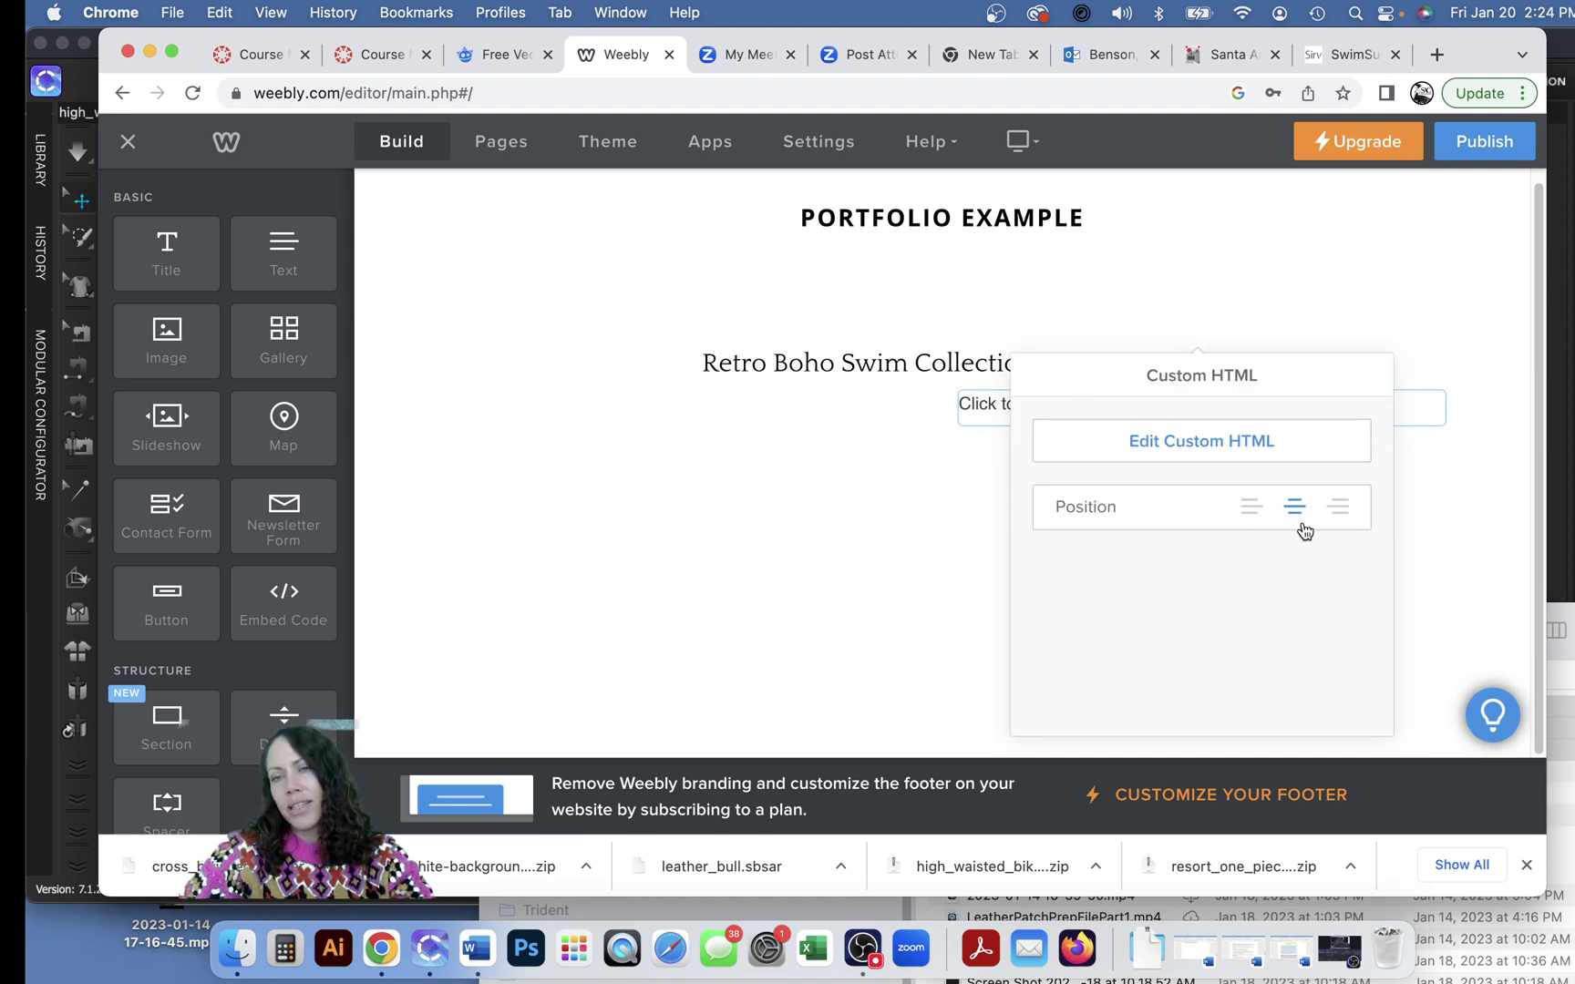
click(1343, 54)
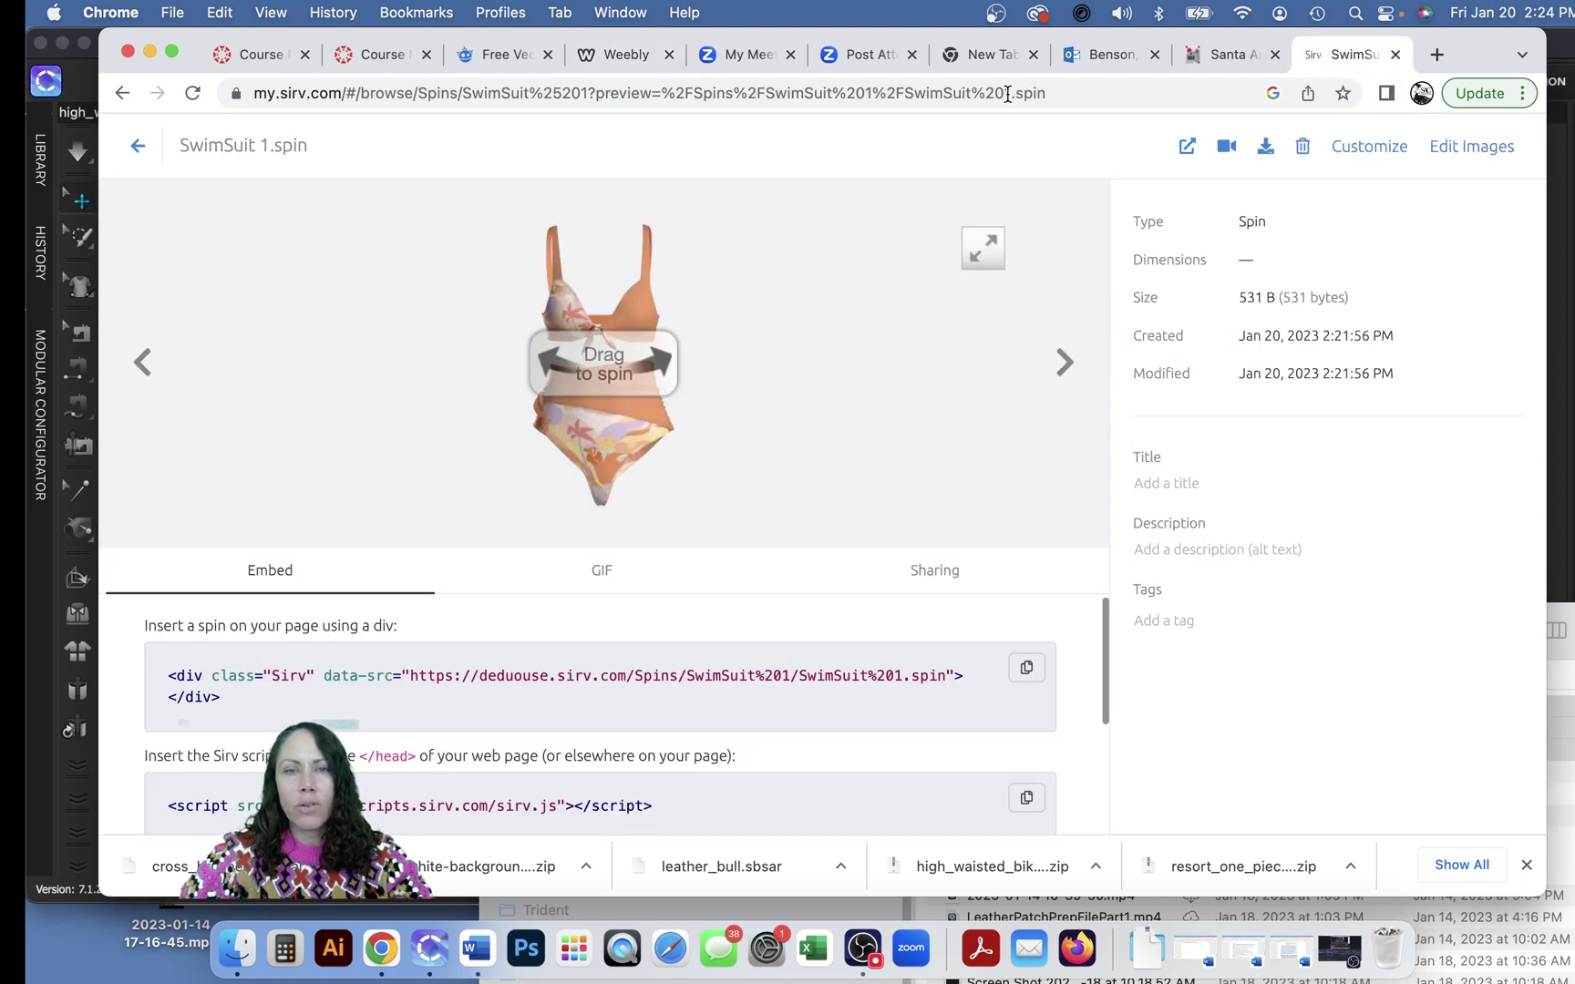
Step: Copy the Swimsuit 2 spin's Sirv script tag and paste it into the second custom HTML block
click(136, 146)
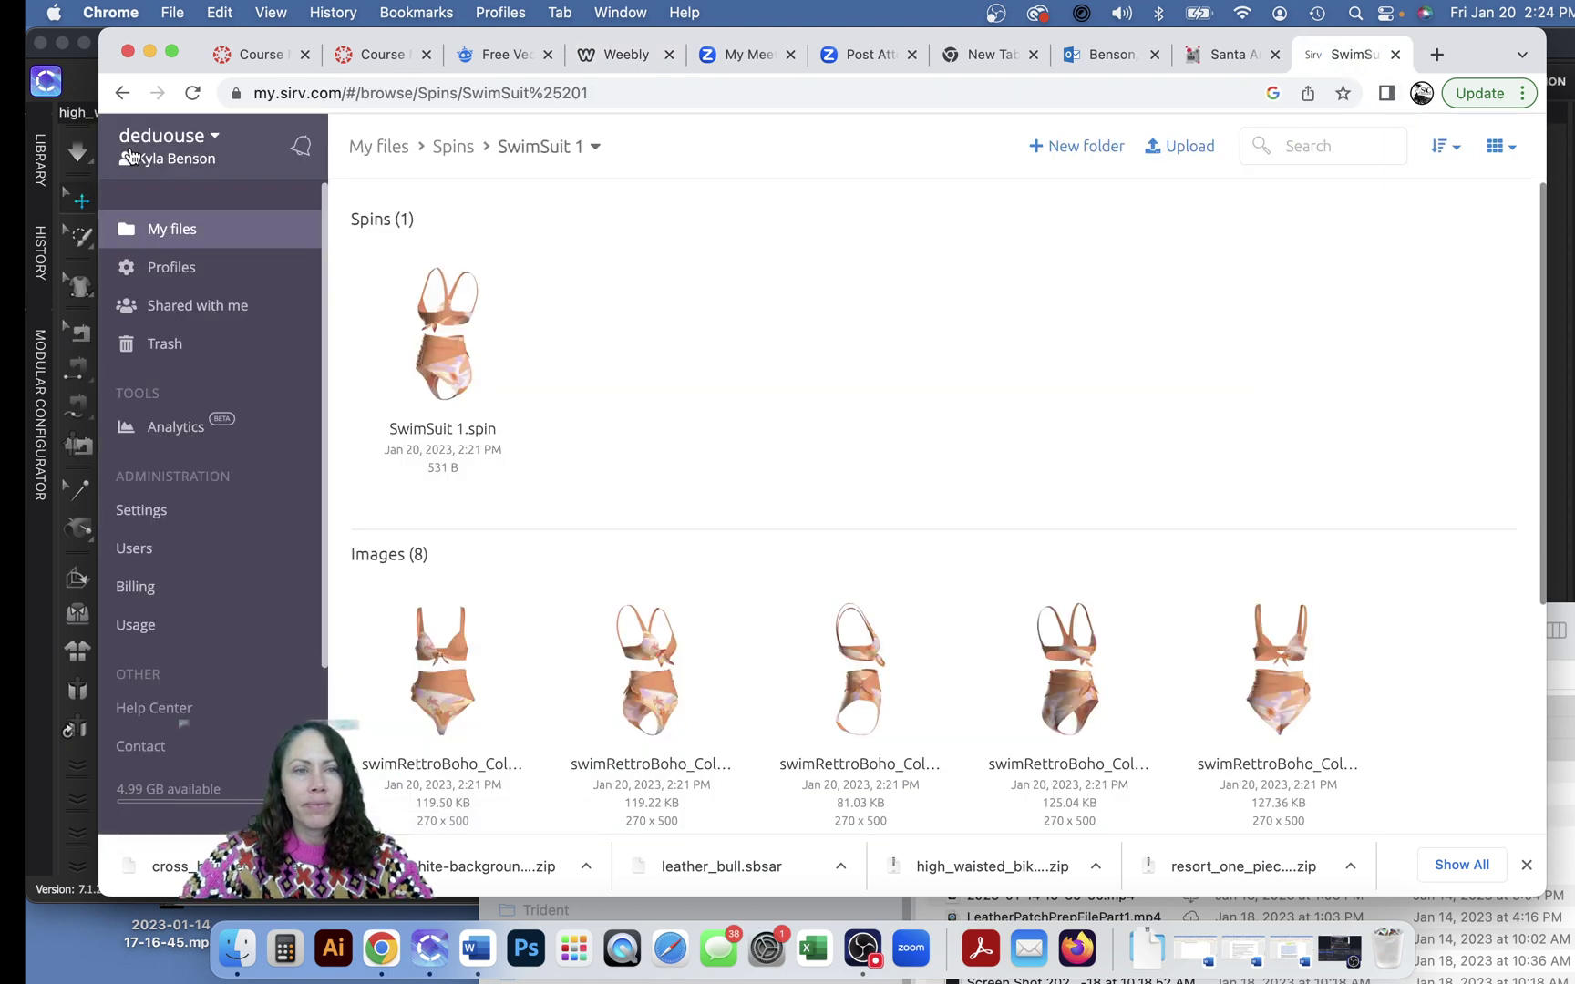
mouse_move(131, 156)
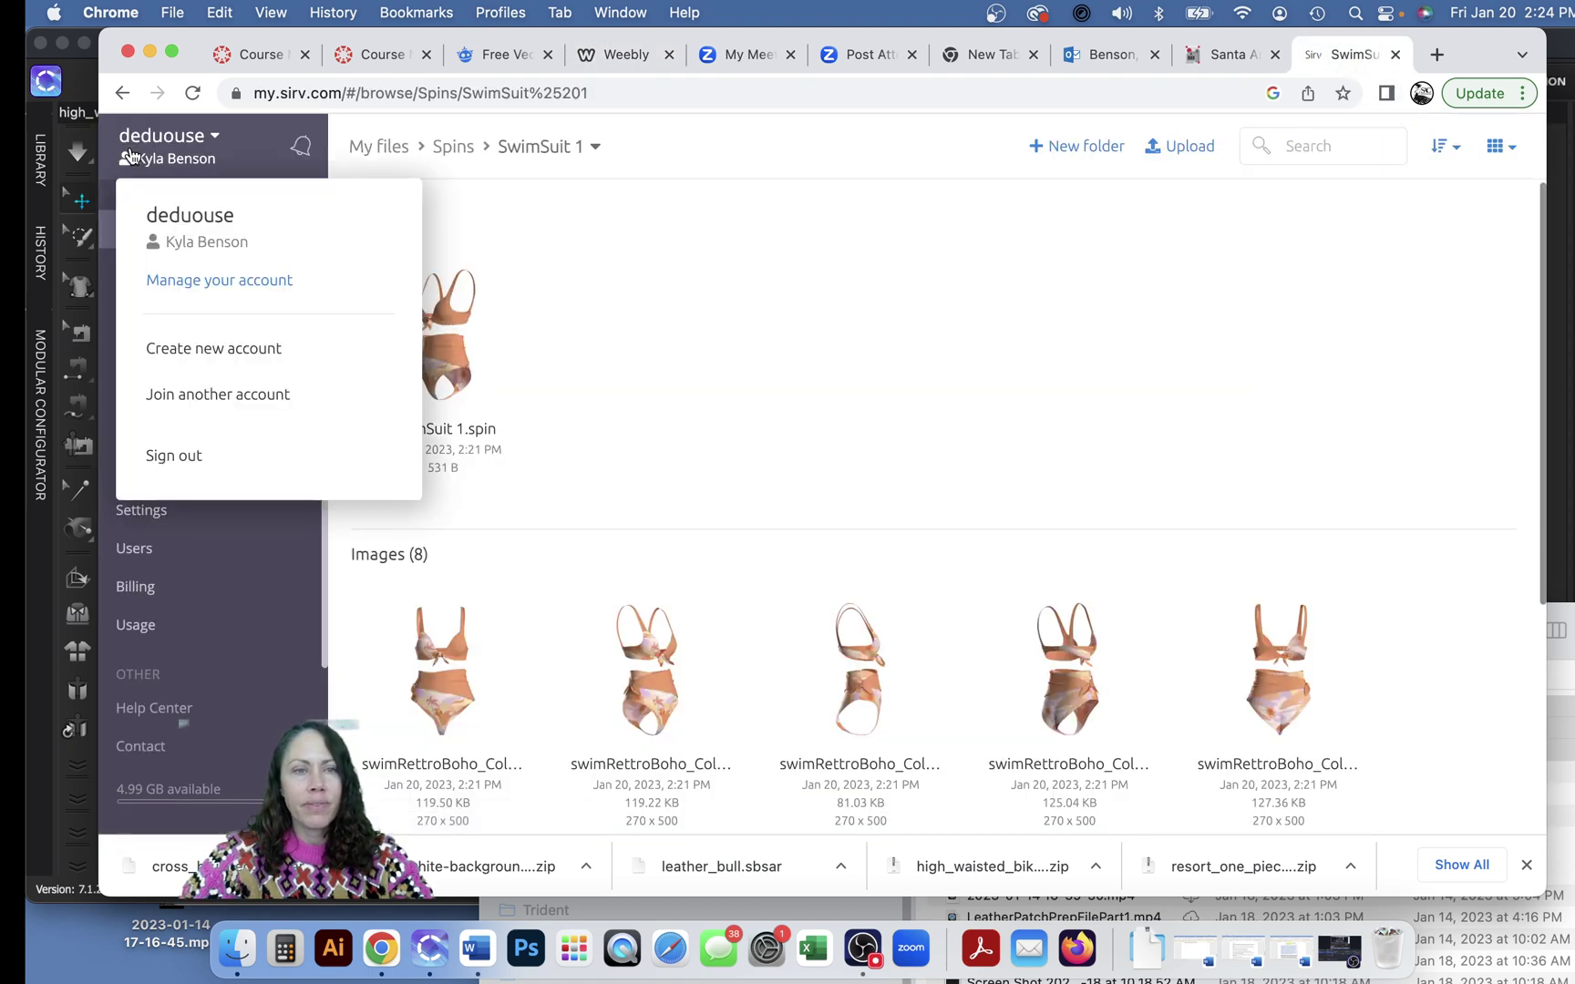
click(449, 153)
click(1035, 376)
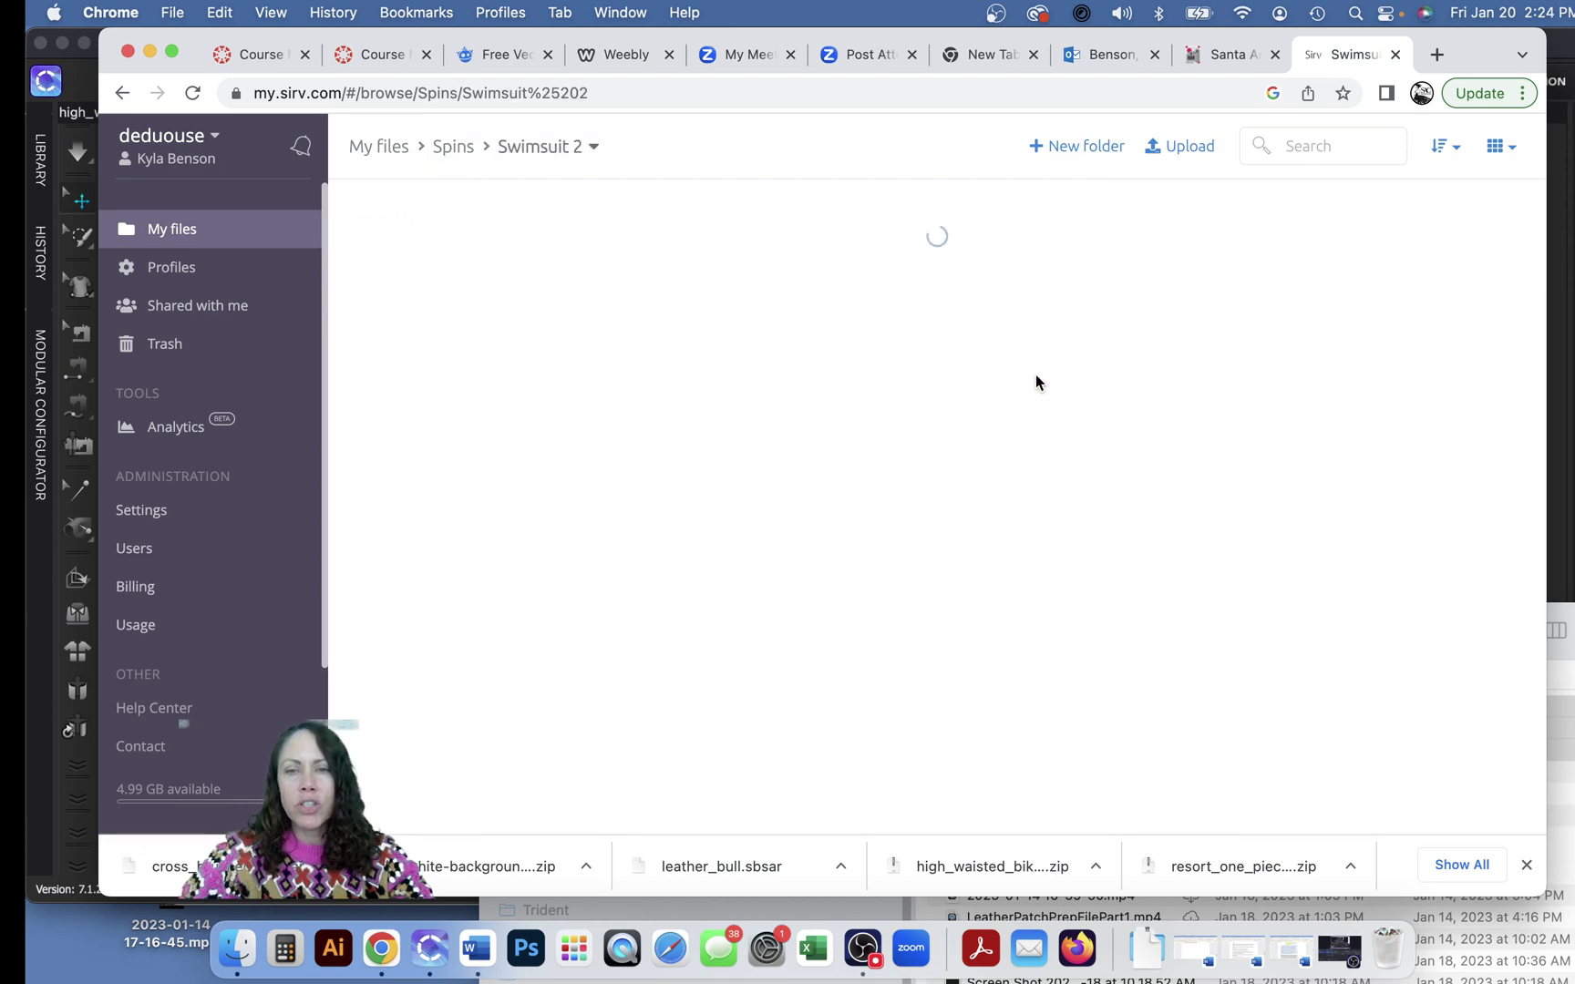
click(448, 365)
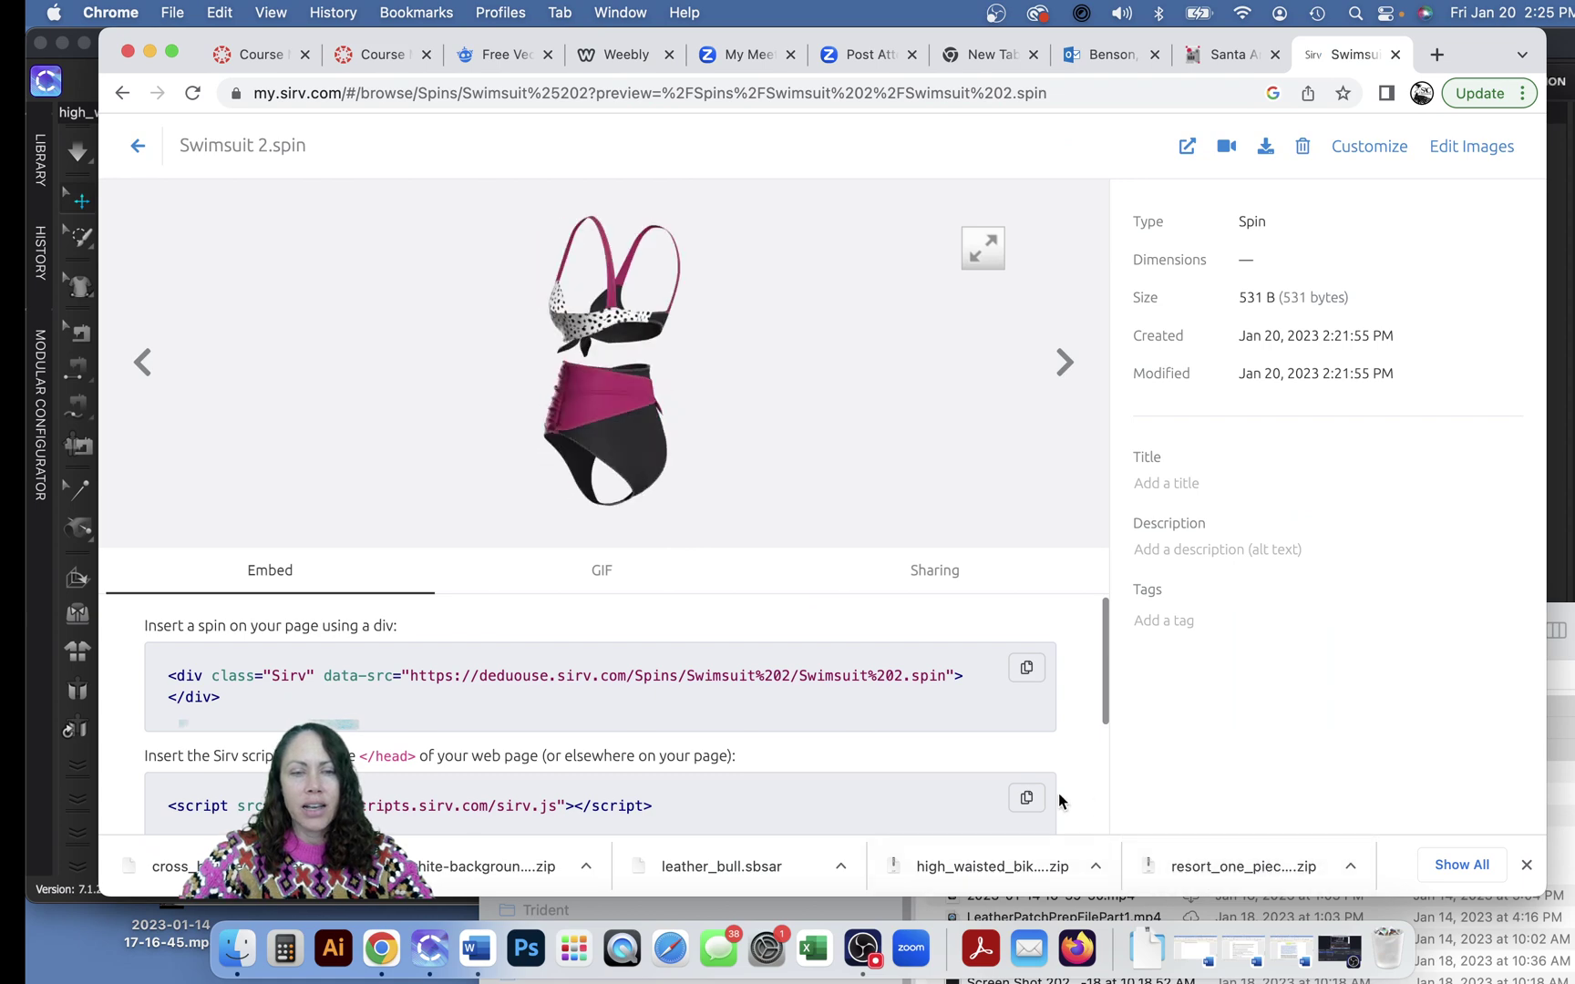
click(1024, 800)
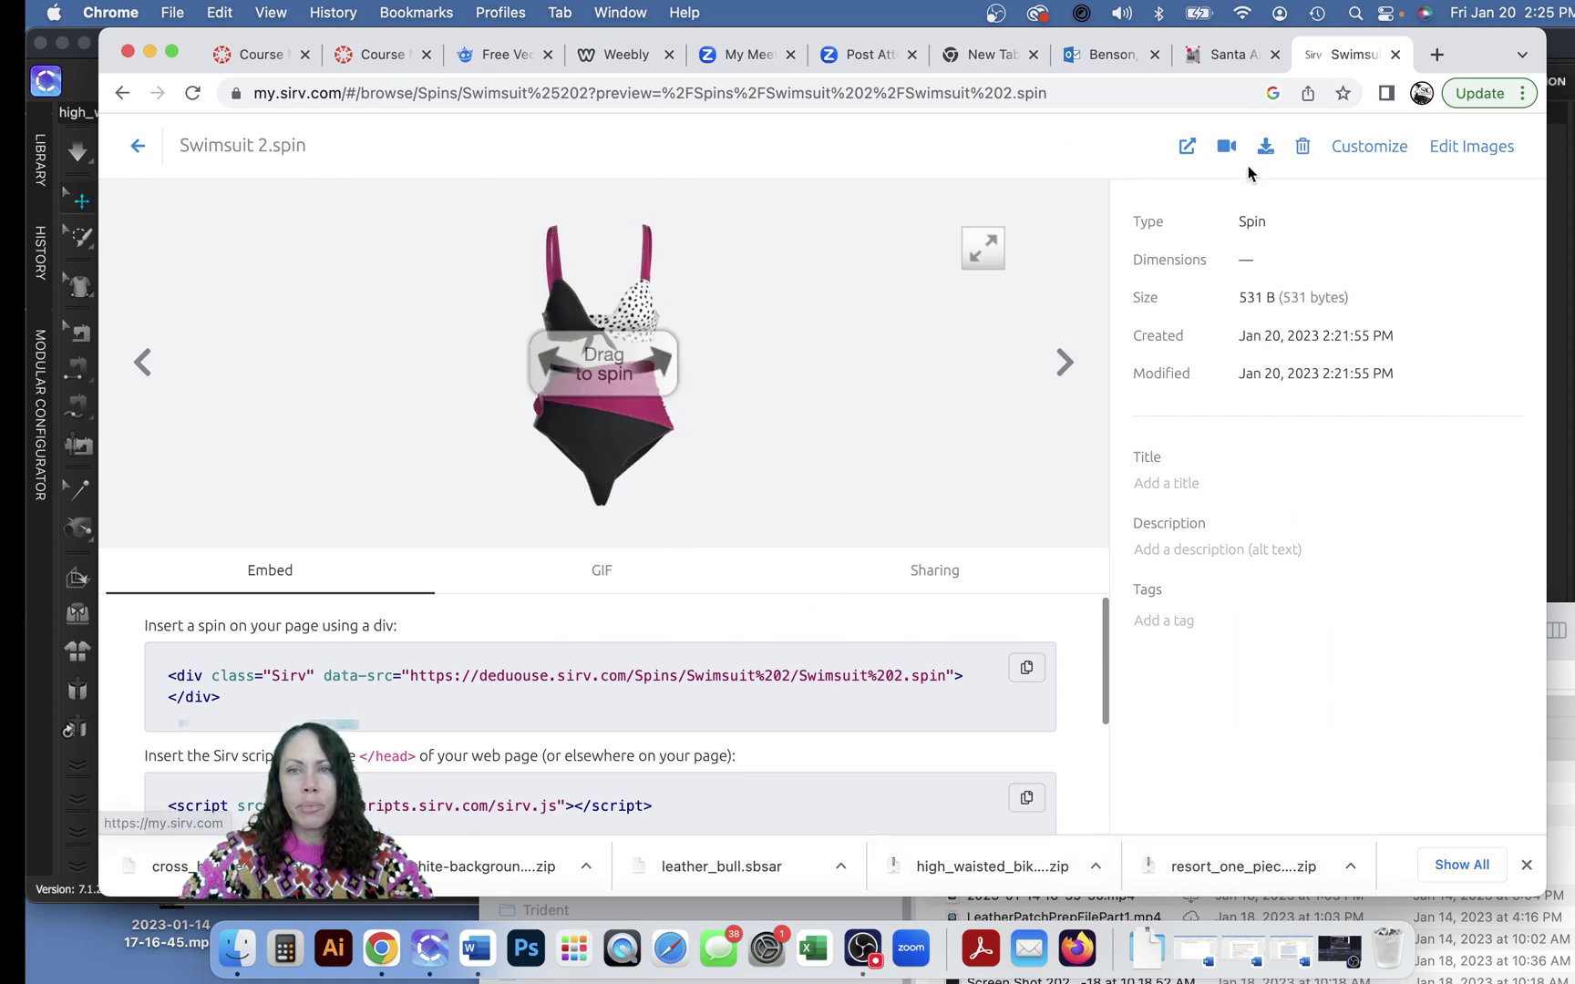
click(612, 60)
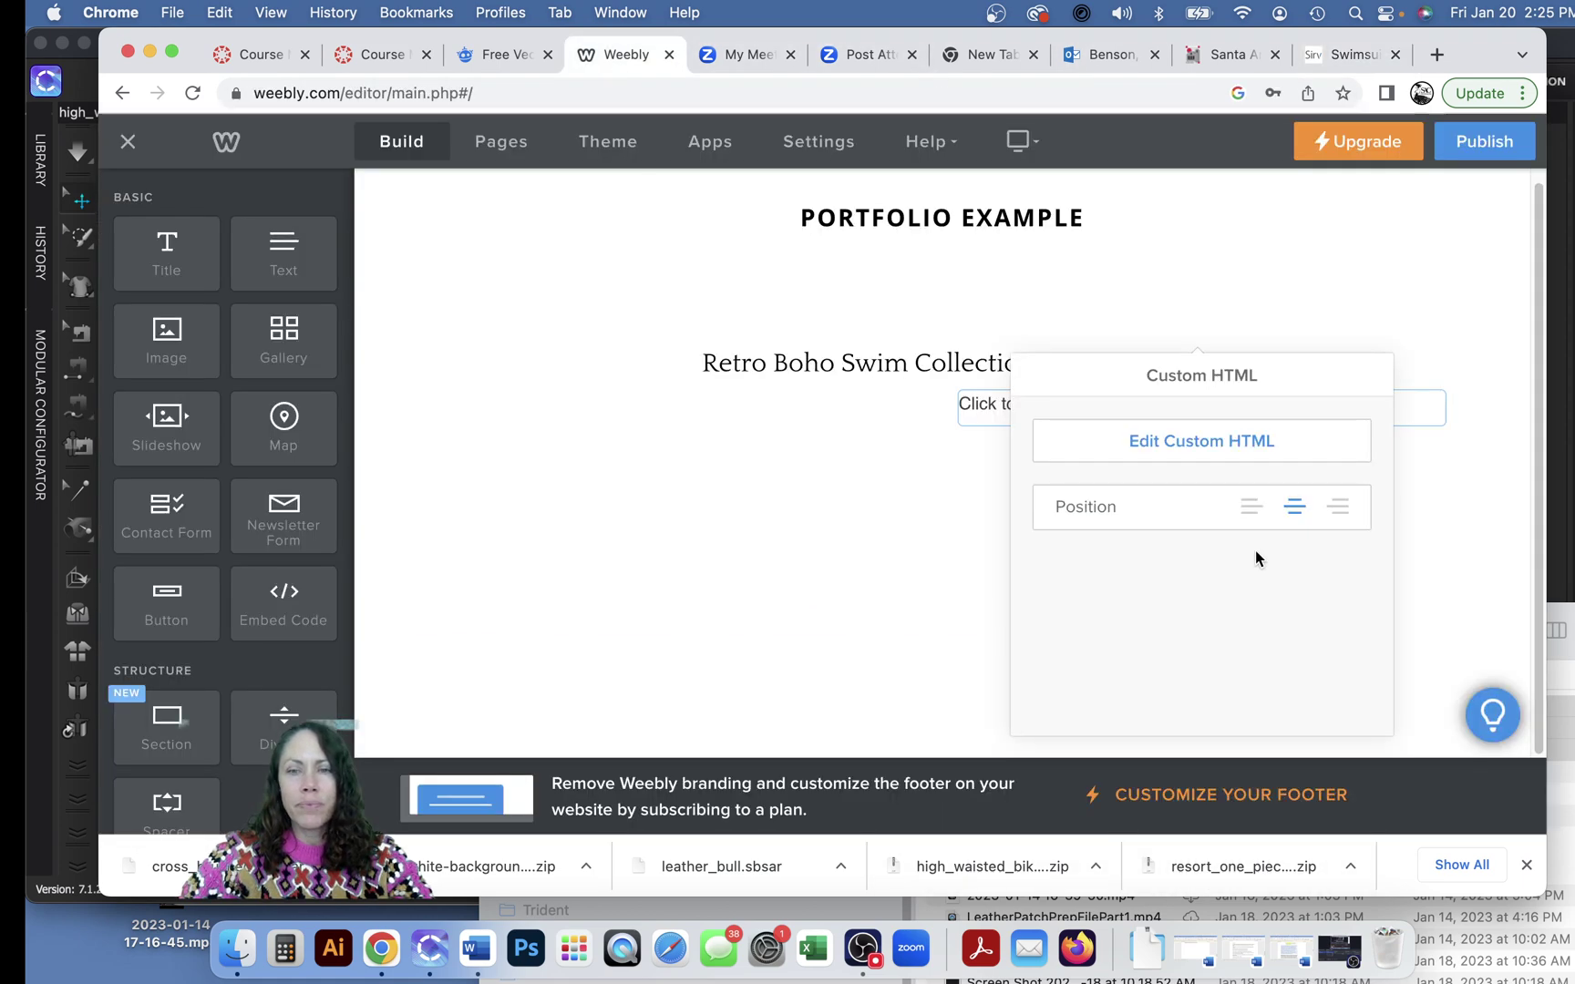
click(1223, 440)
key(super+v)
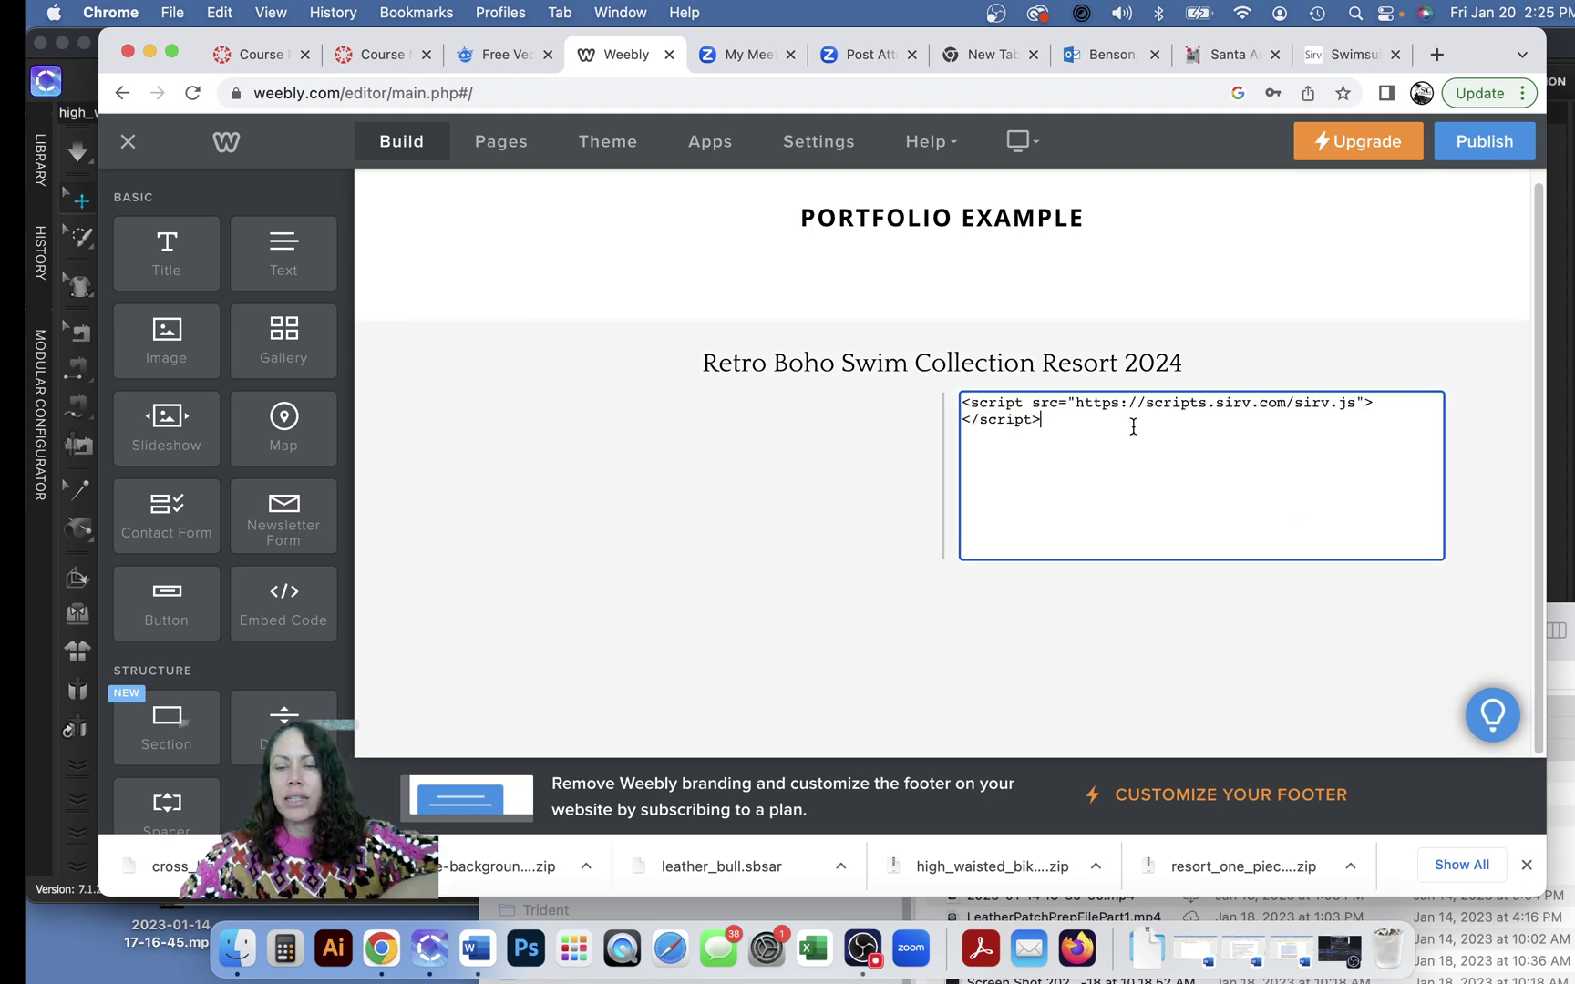
Step: Paste the Swimsuit 2 div embed code below the script in the right-hand block
click(1336, 56)
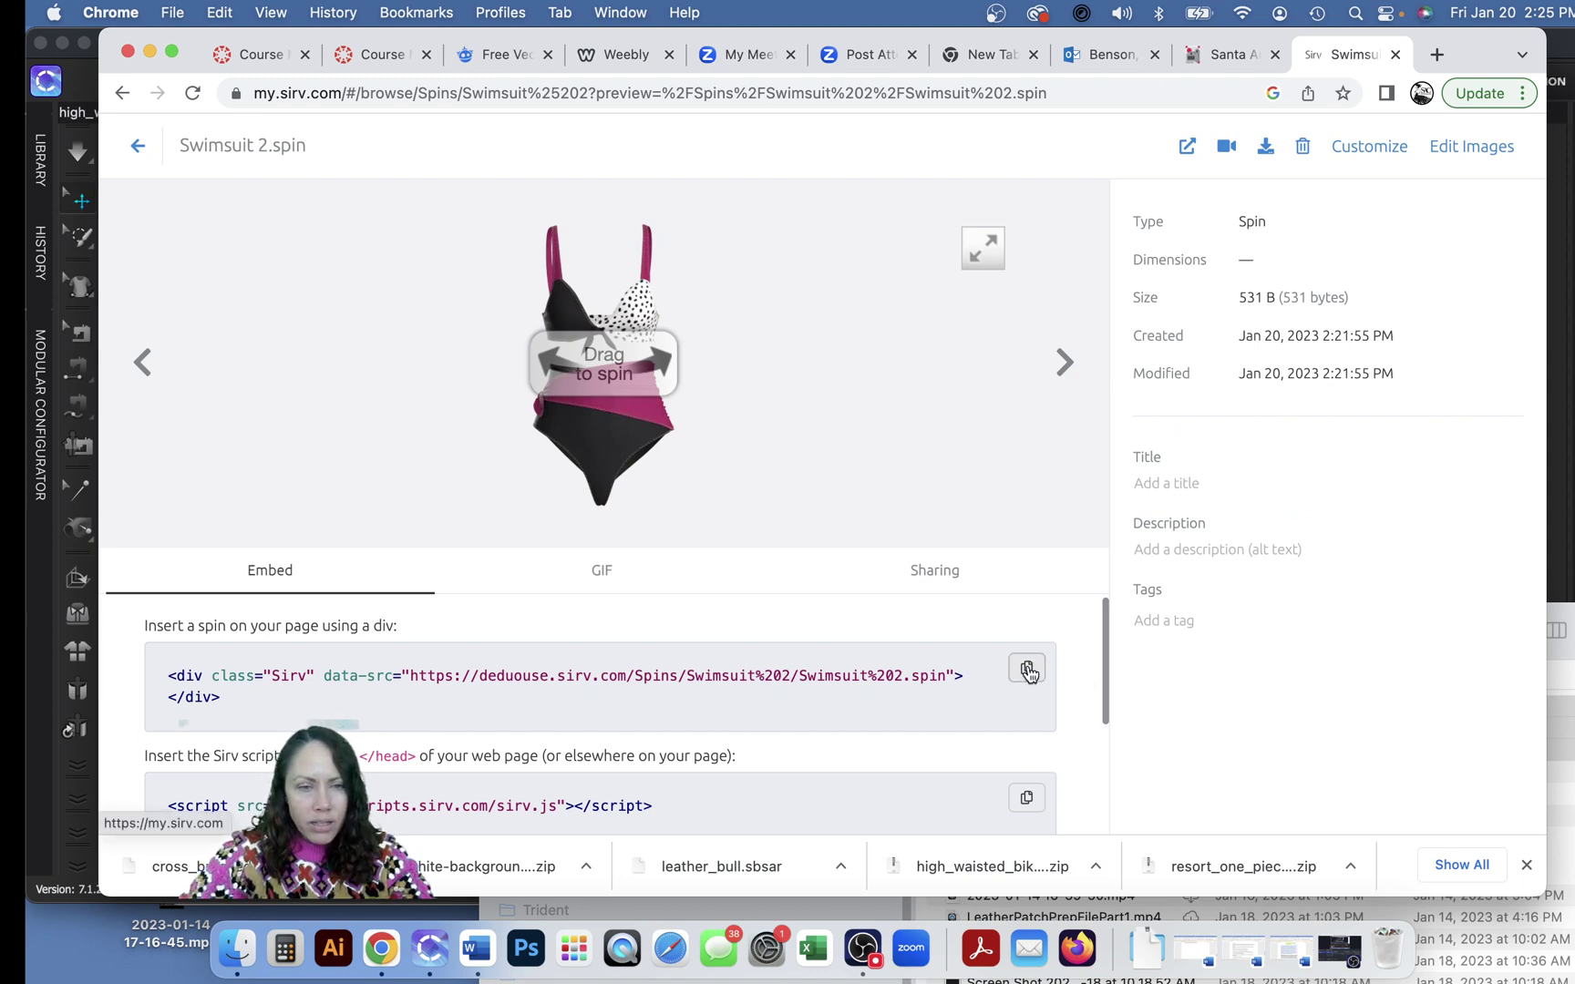
click(1028, 673)
scroll(1031, 669, down, 1)
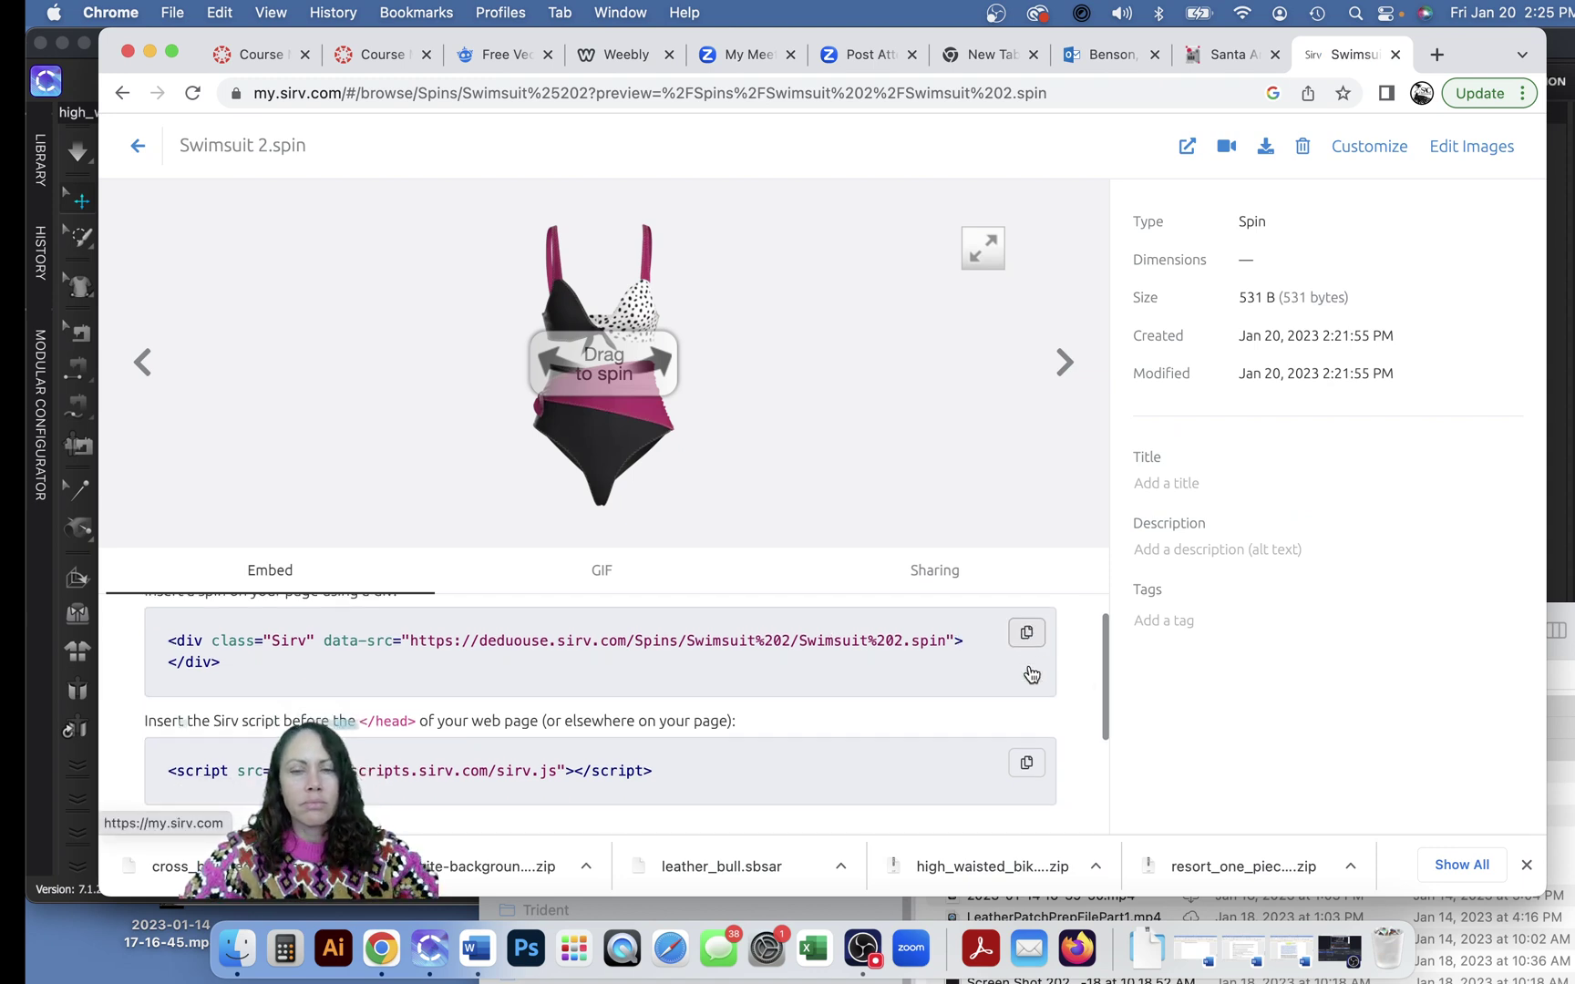
click(620, 54)
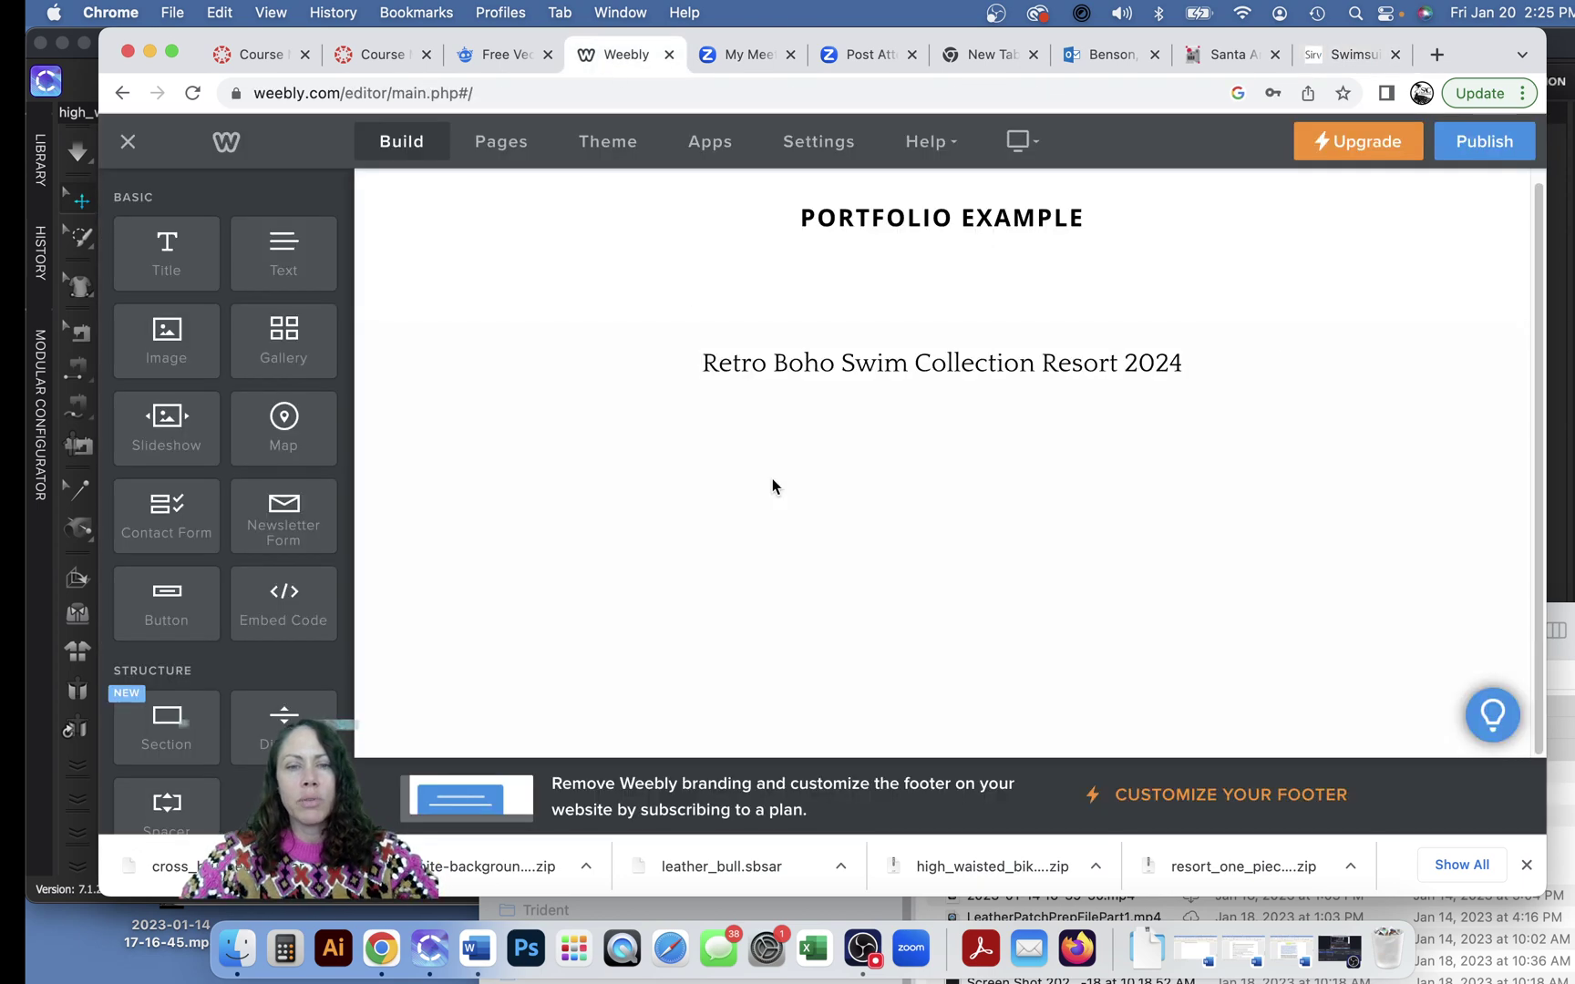
click(1108, 417)
click(1171, 435)
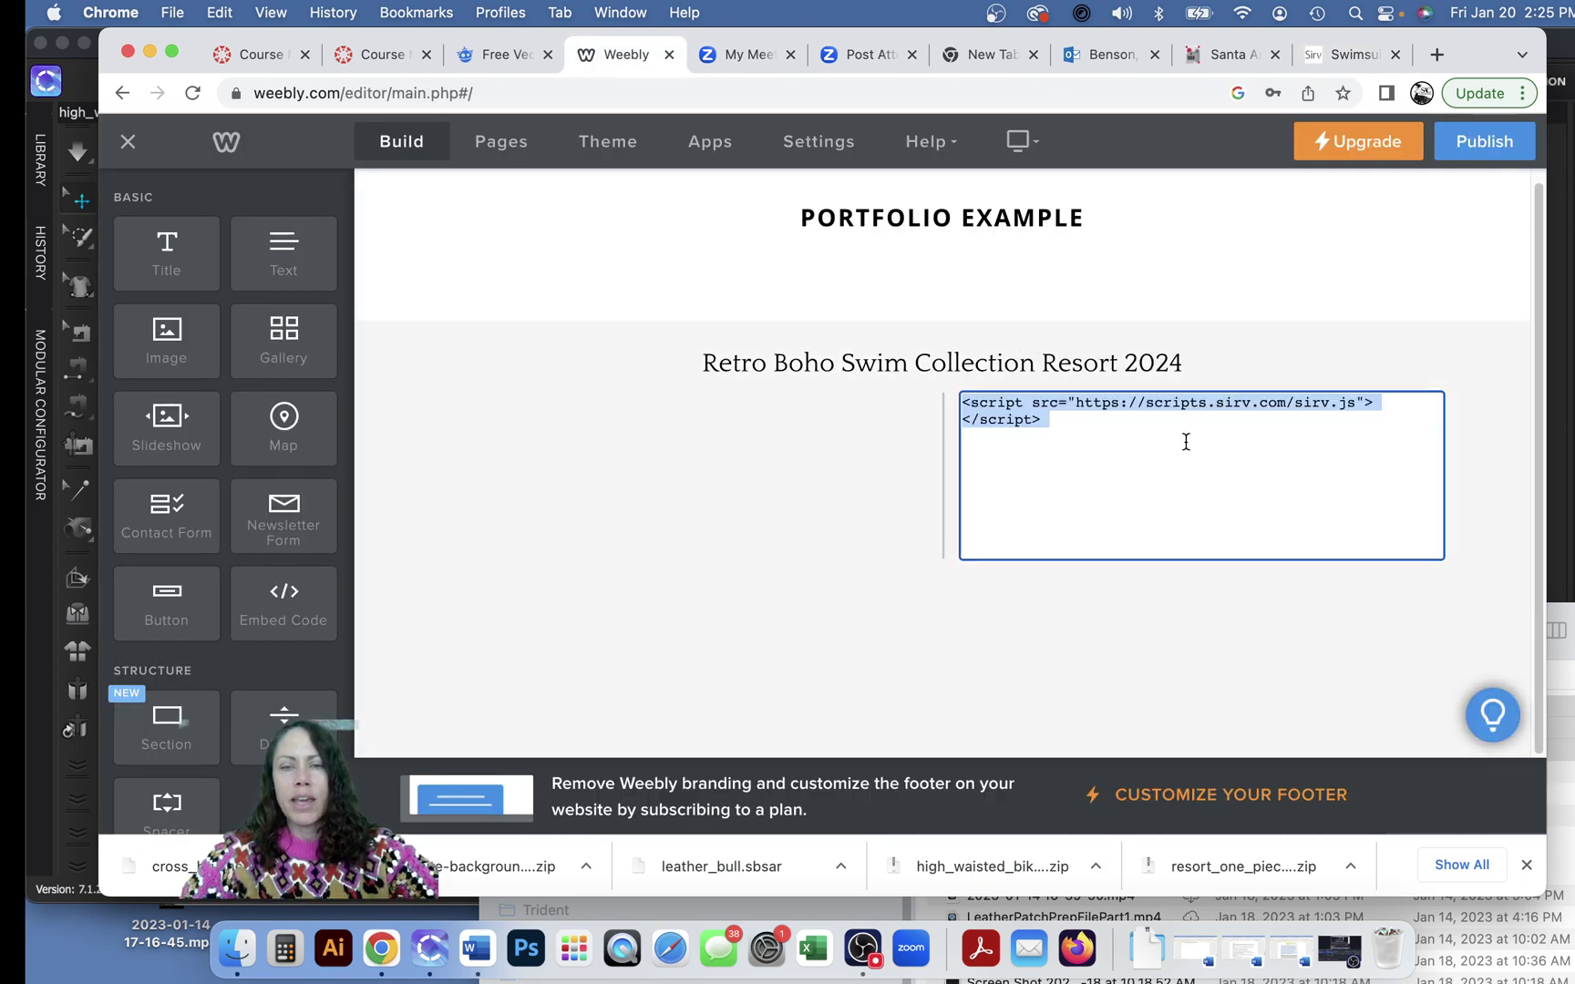
click(1078, 438)
key(cmd+v)
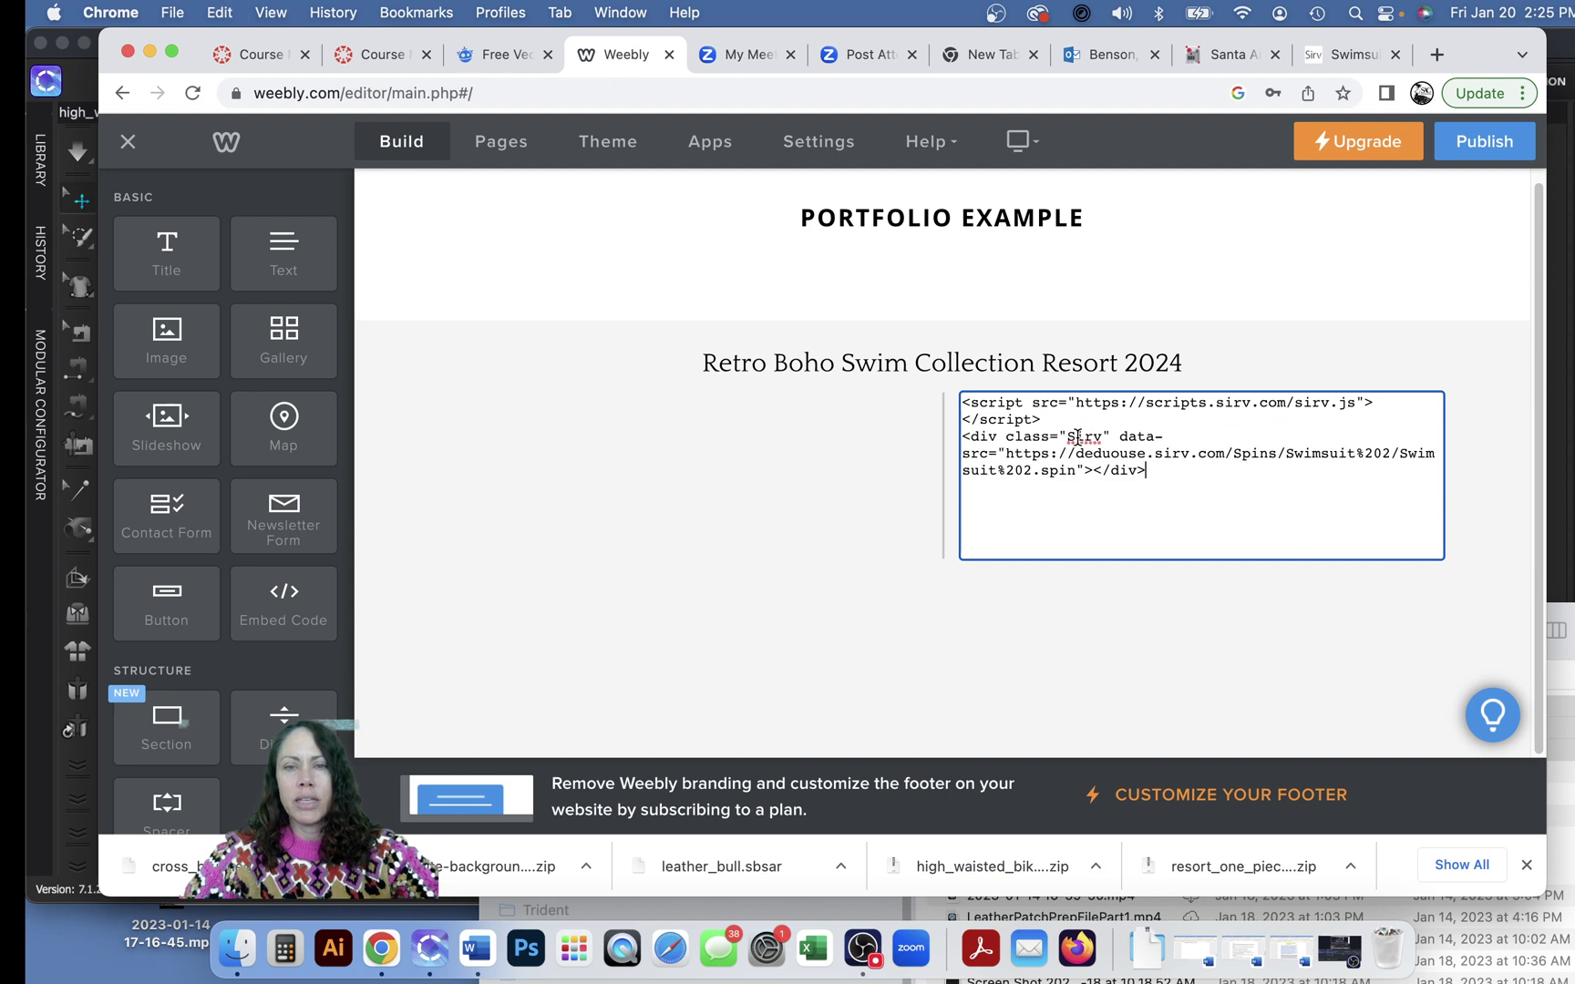
click(1161, 697)
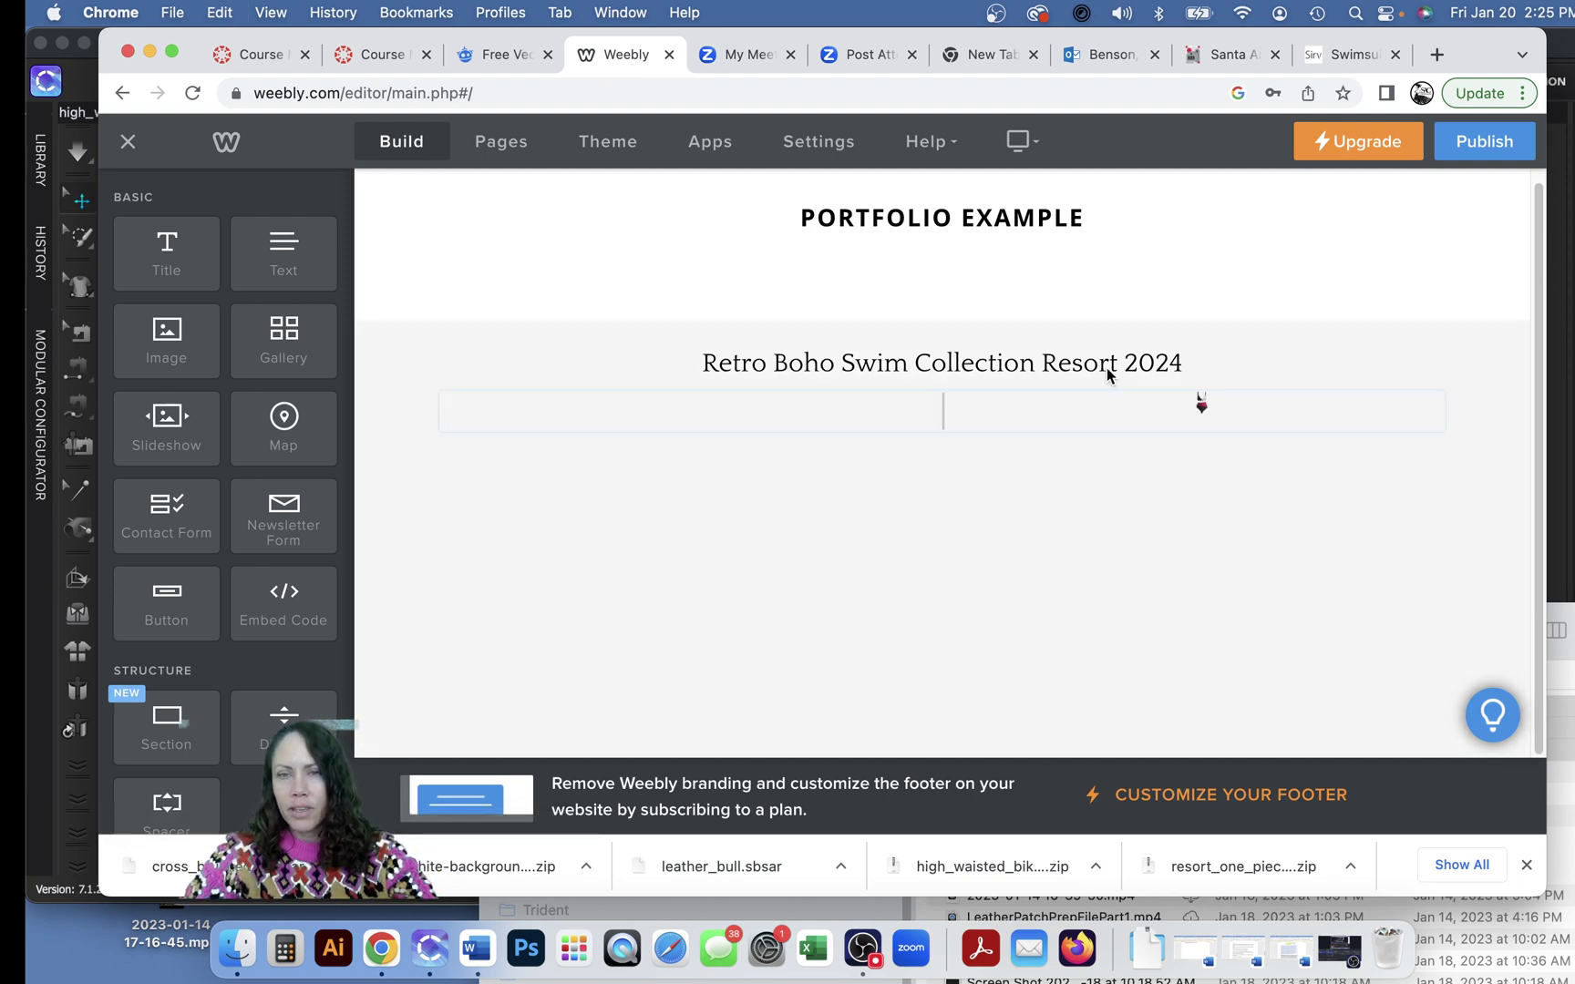
Step: Check the SwimSuit 1 block's code, then add a third Embed Code block to the row
click(751, 417)
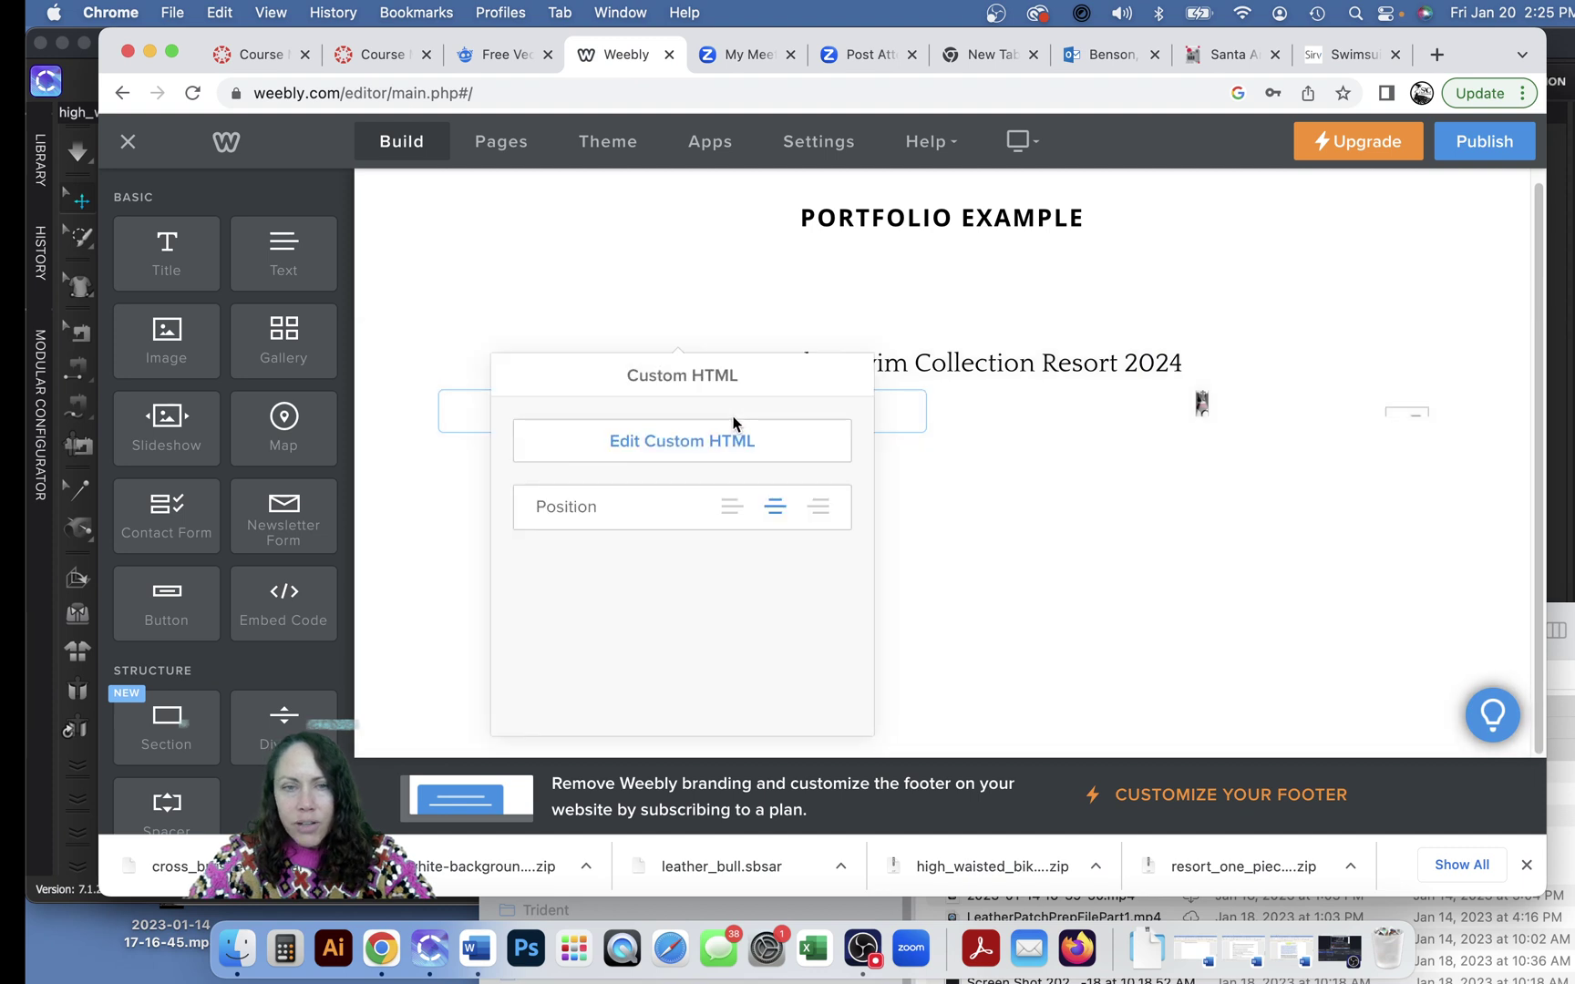
click(734, 441)
click(730, 501)
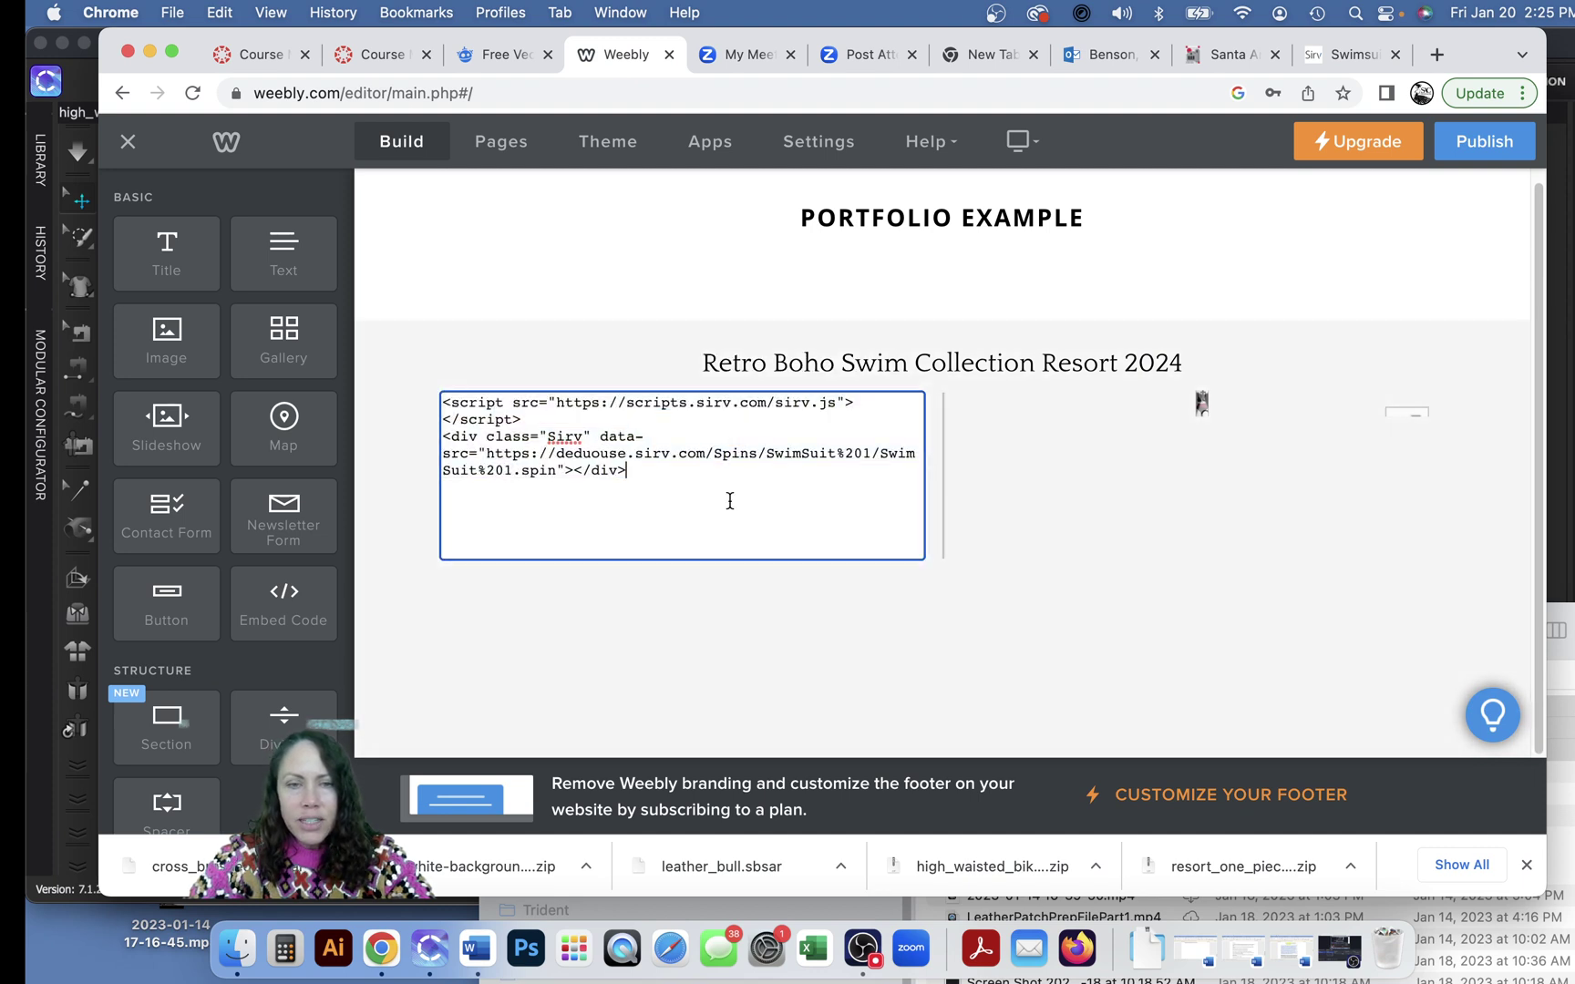
click(751, 619)
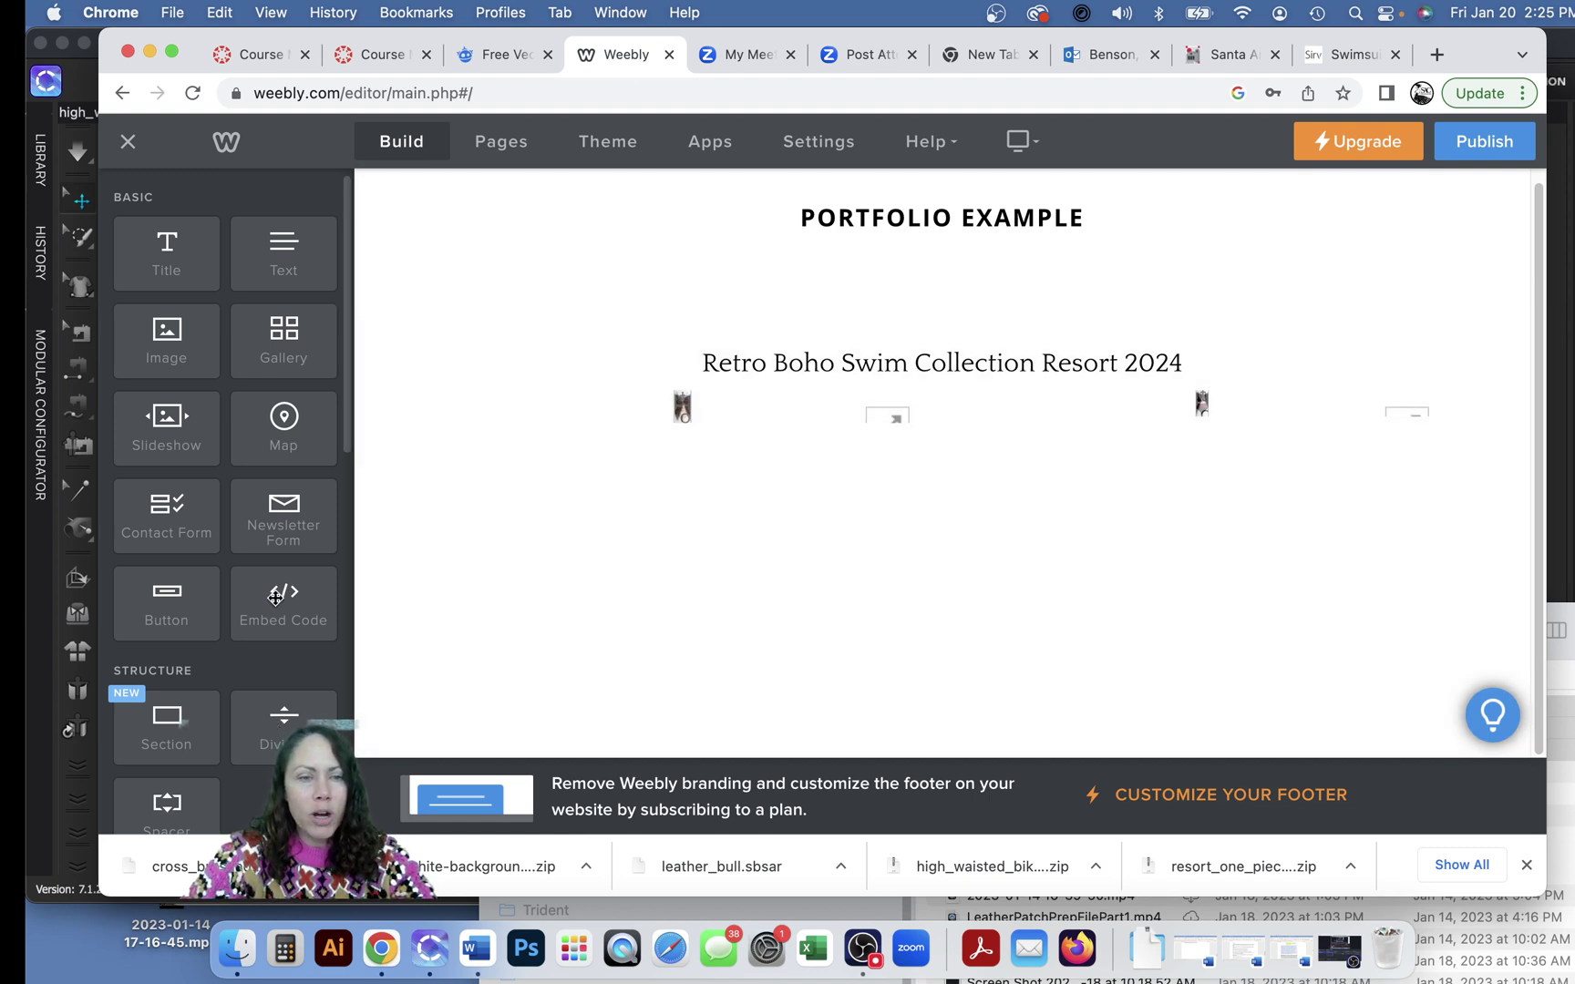
drag(274, 598, 1462, 406)
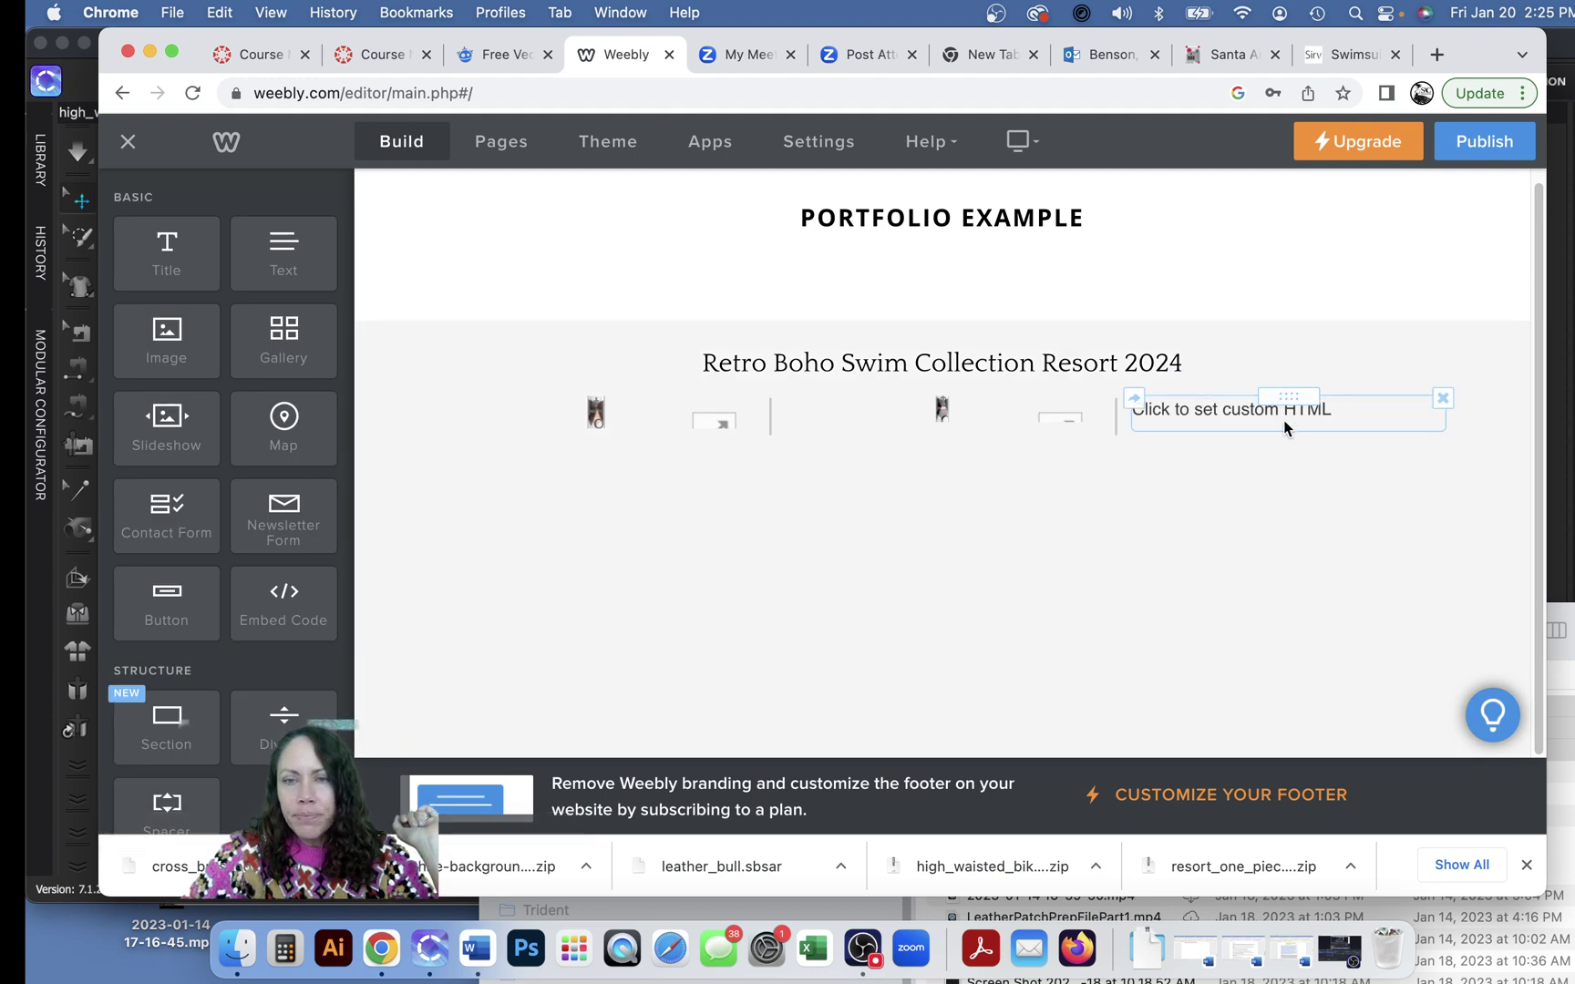
Step: Copy the Swimsuit 3 spin's Sirv script tag and paste it into the third block
click(1284, 423)
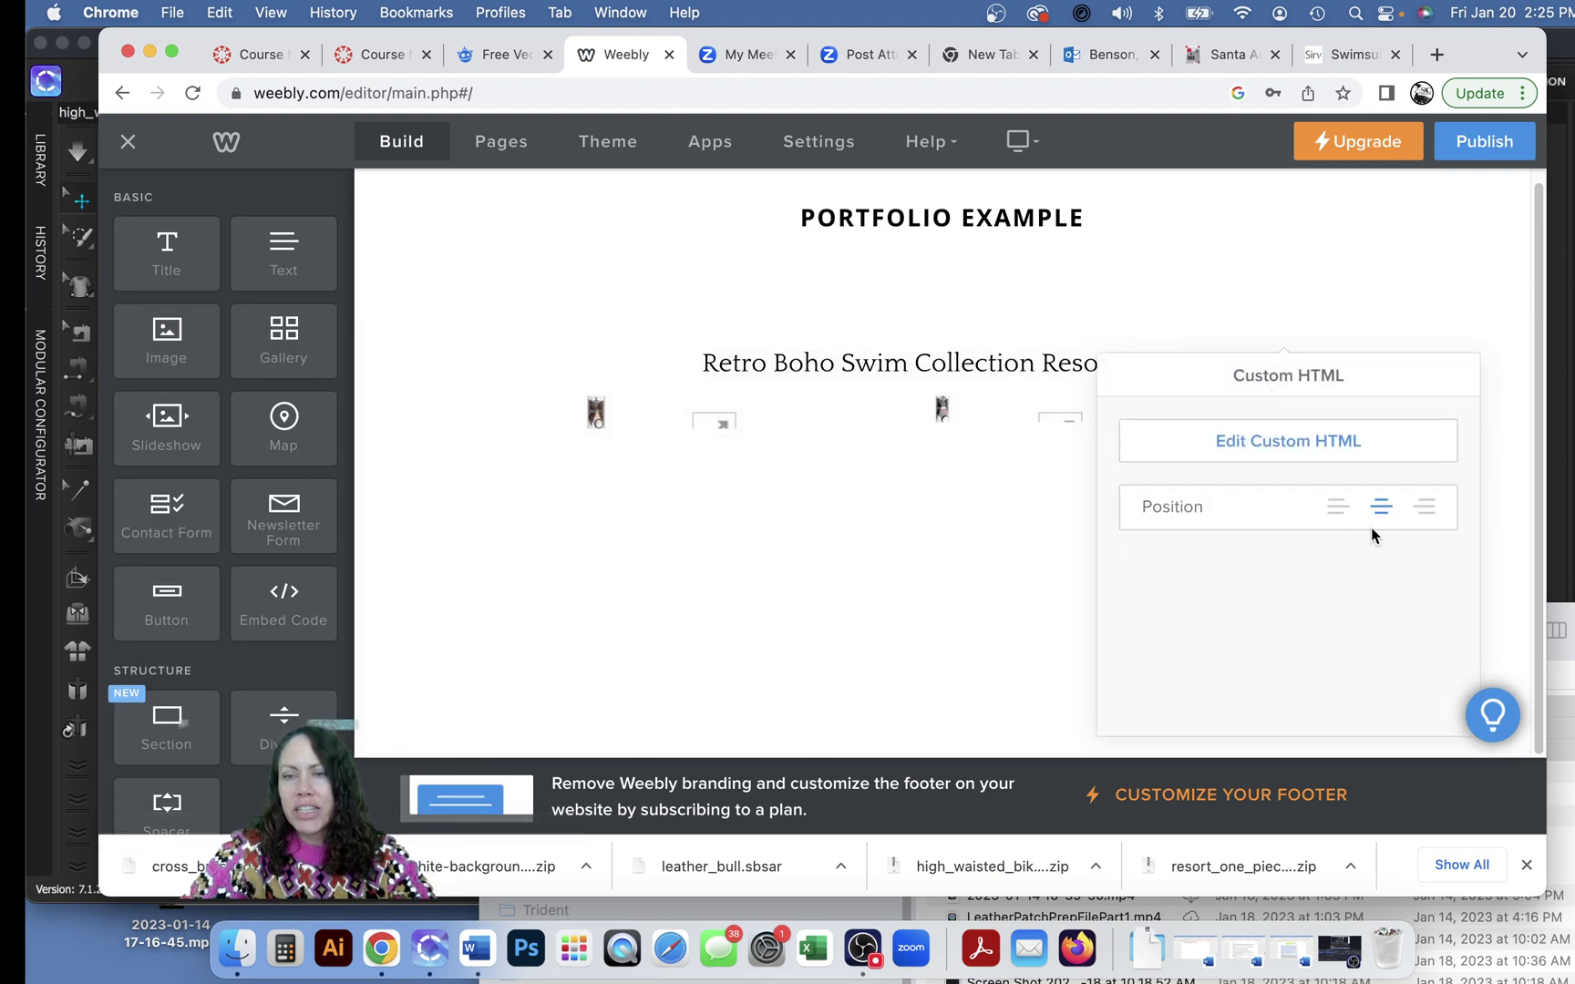
click(1343, 53)
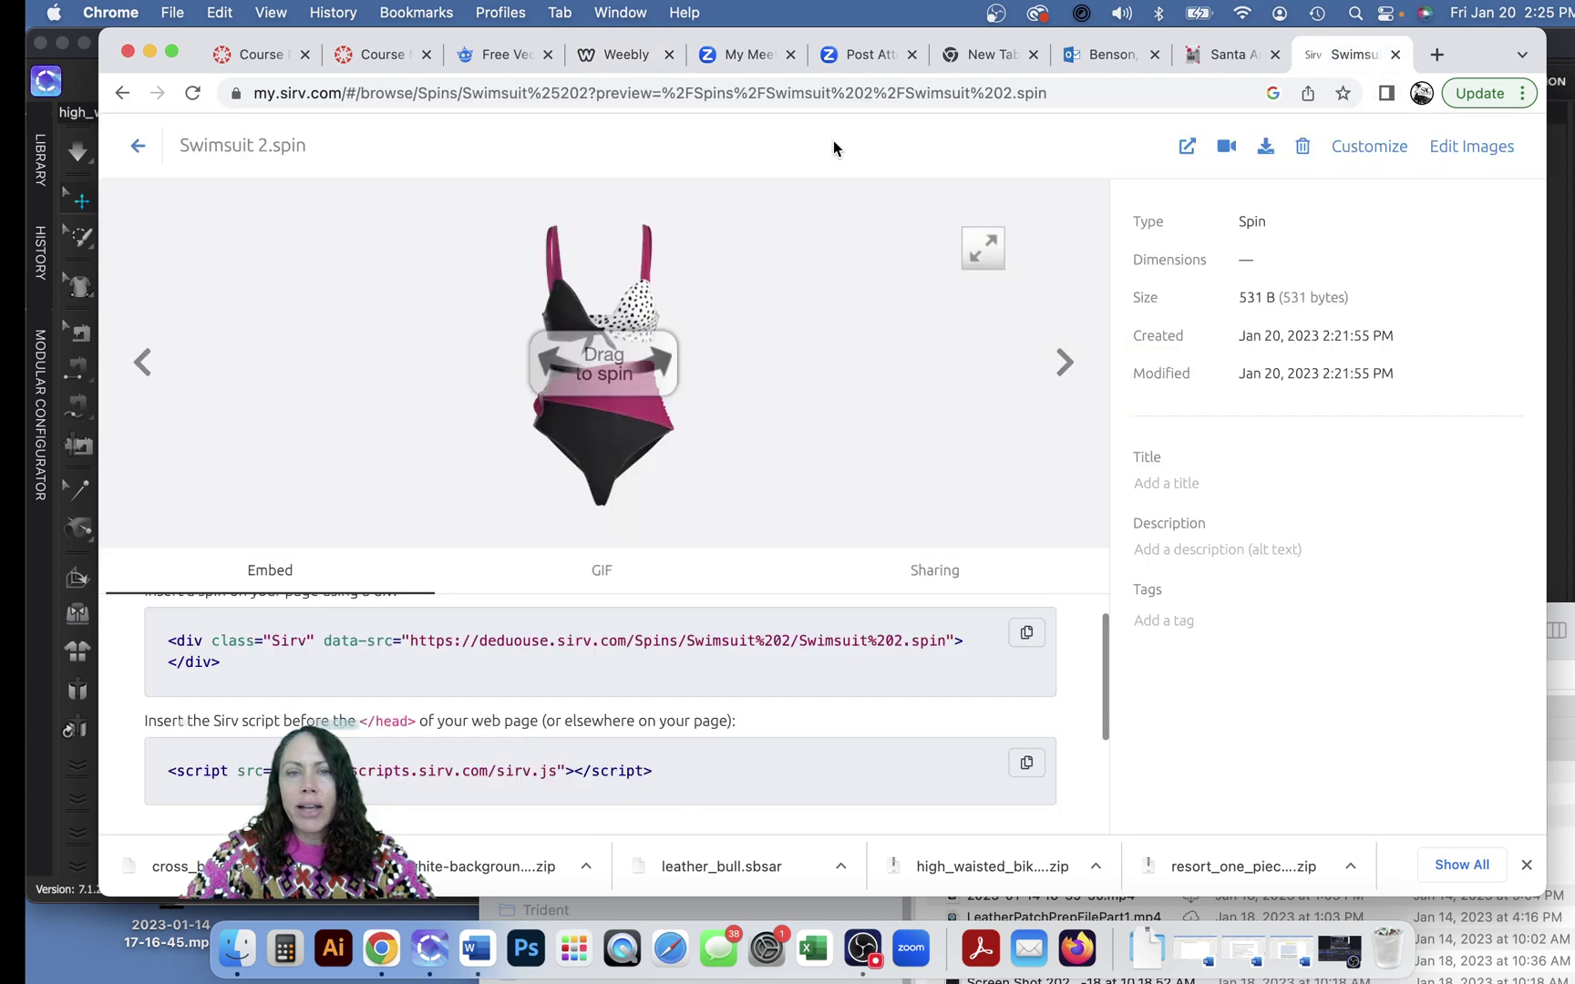
click(125, 157)
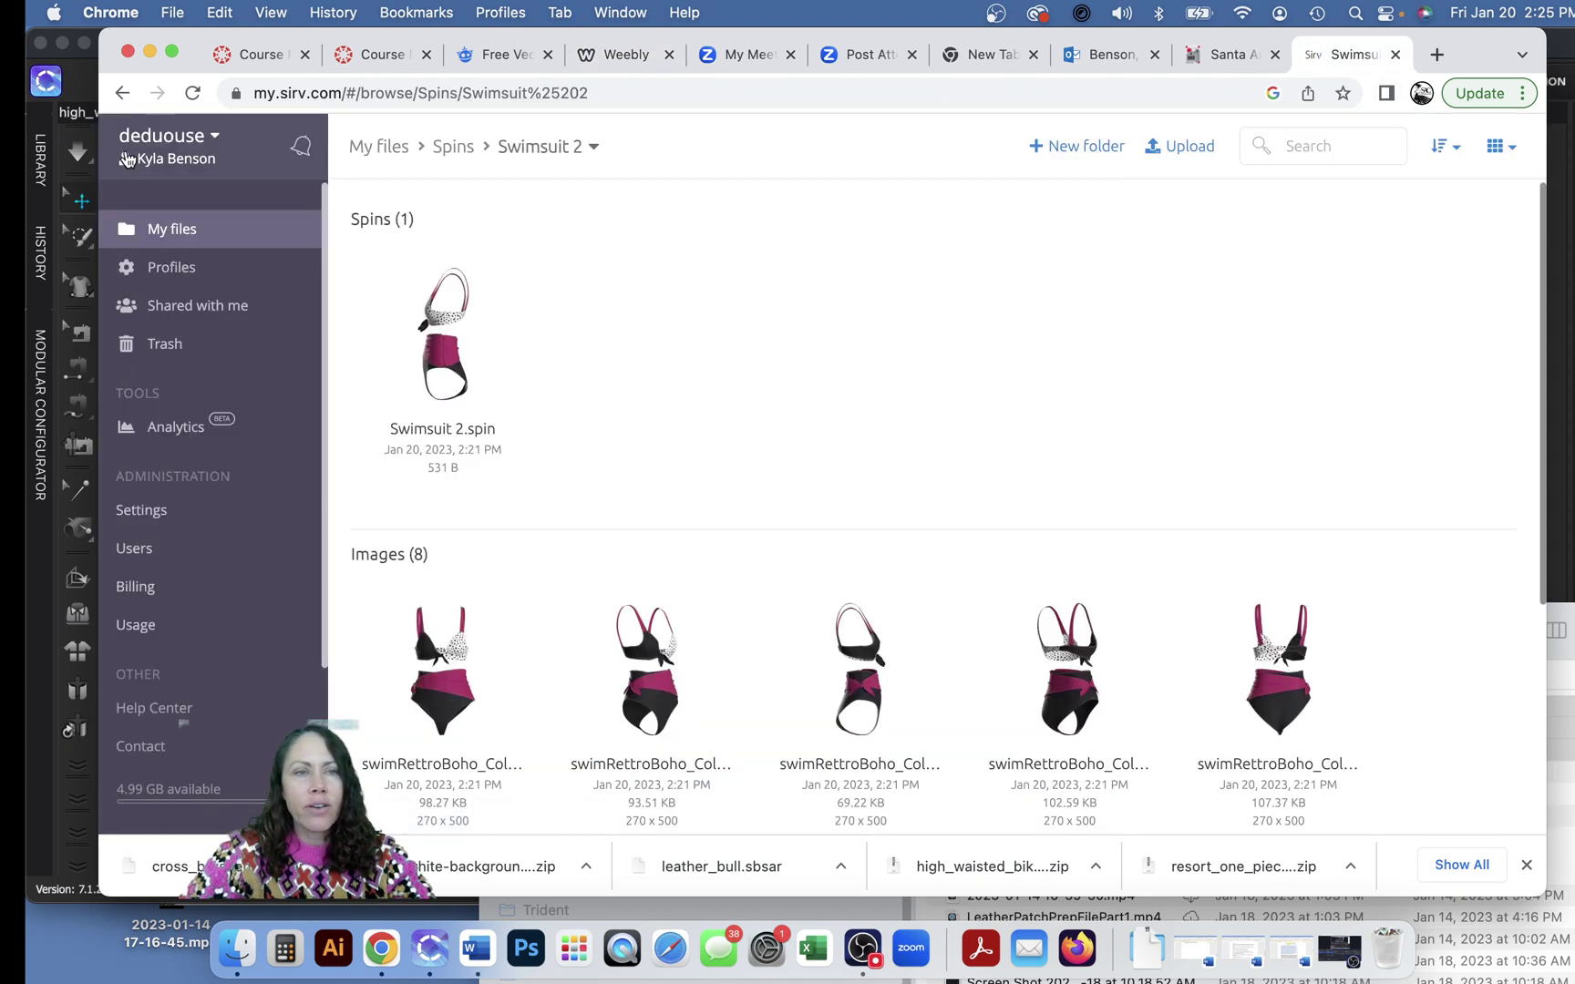
click(453, 147)
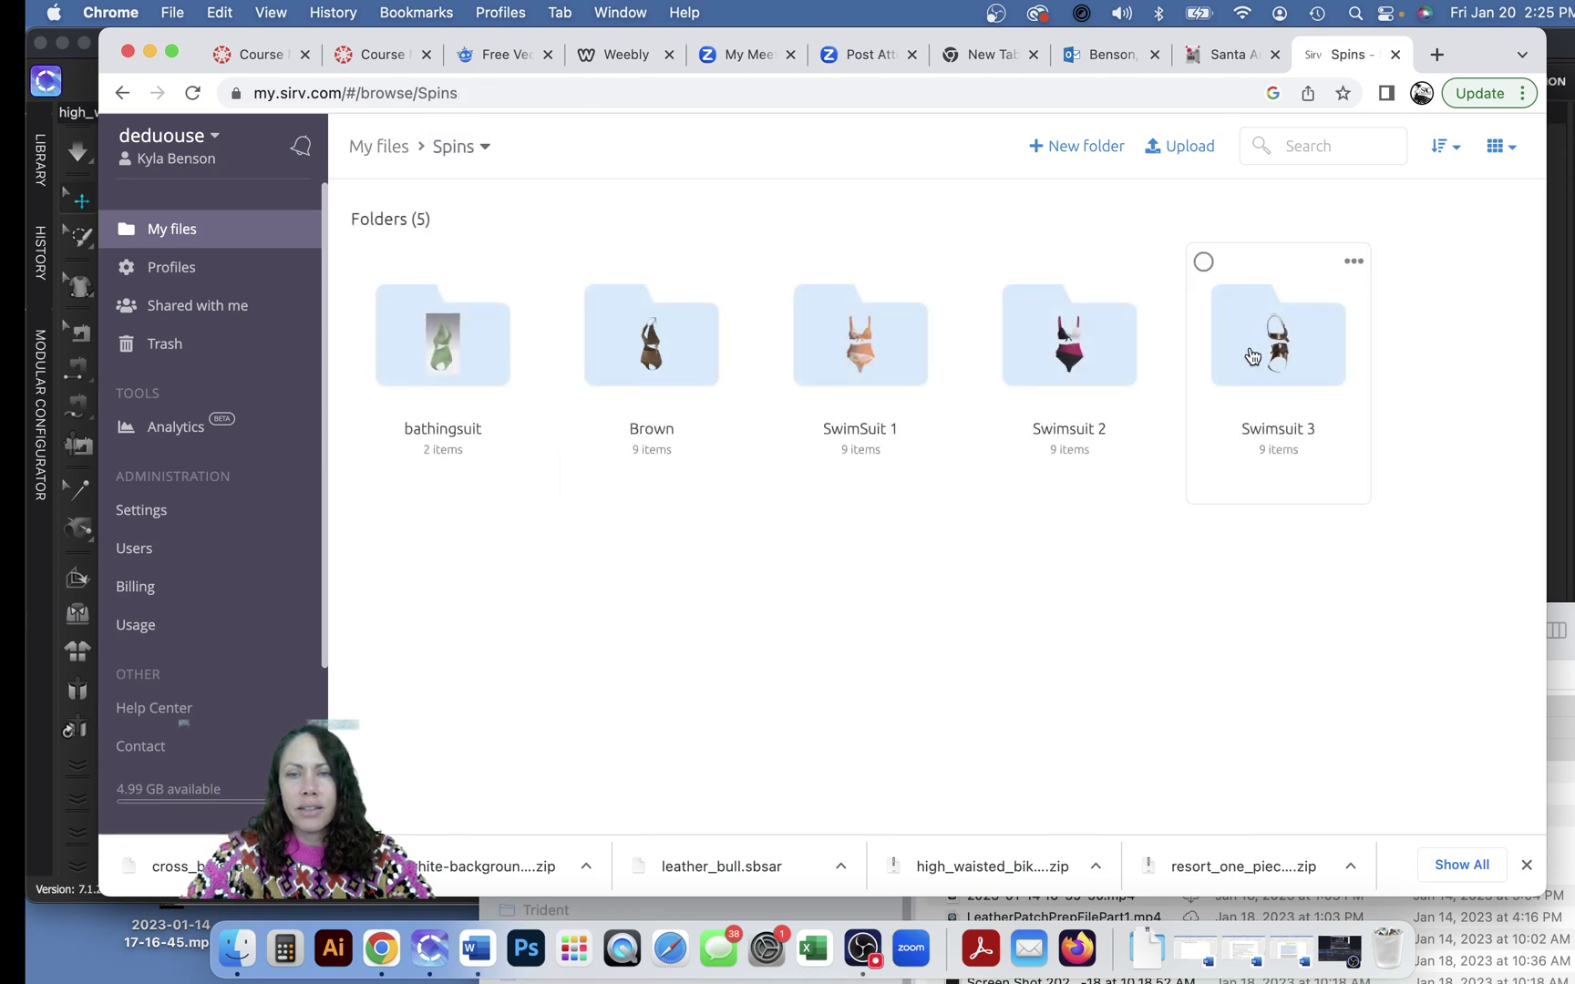
click(1250, 346)
click(483, 358)
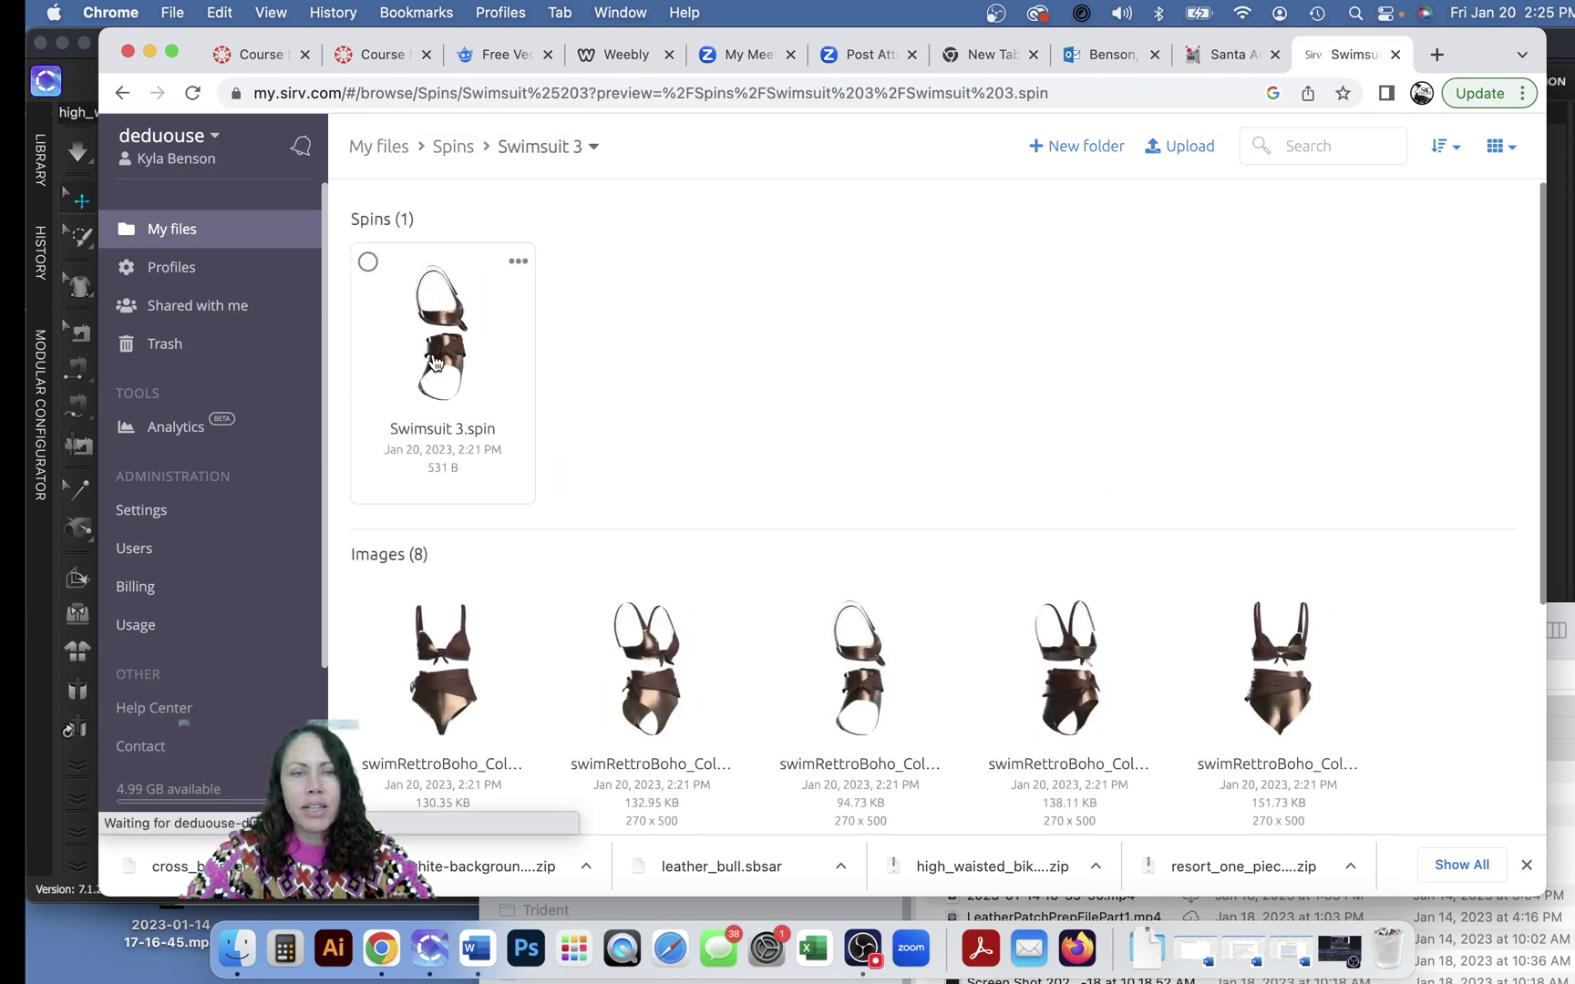
click(1027, 802)
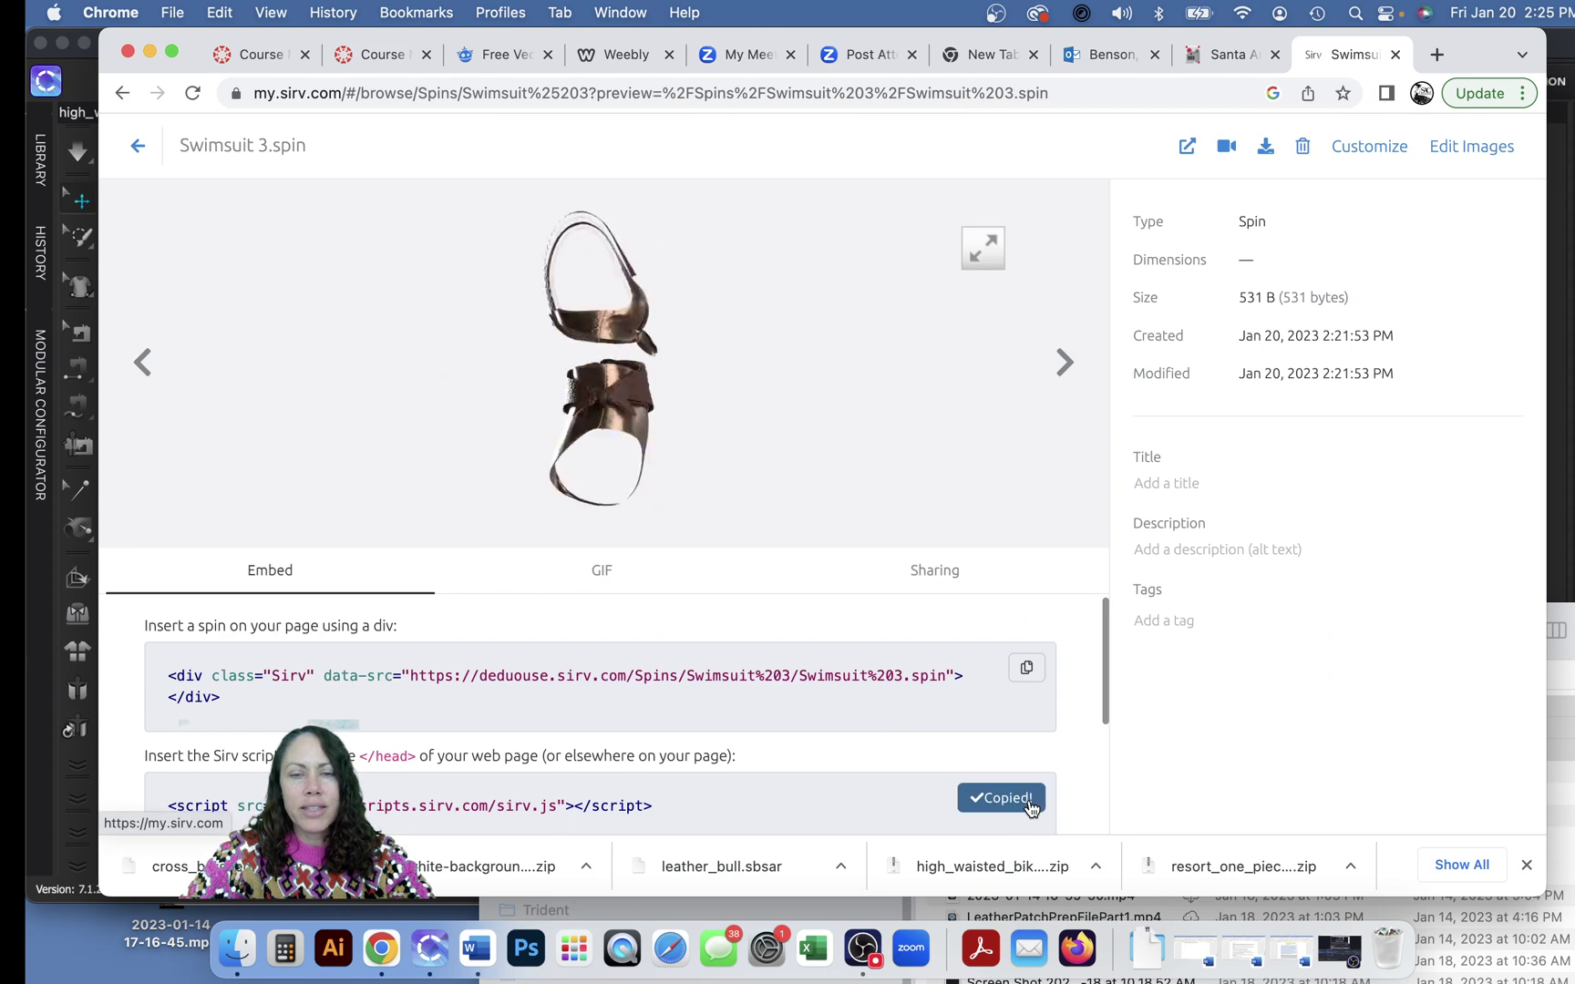
click(616, 60)
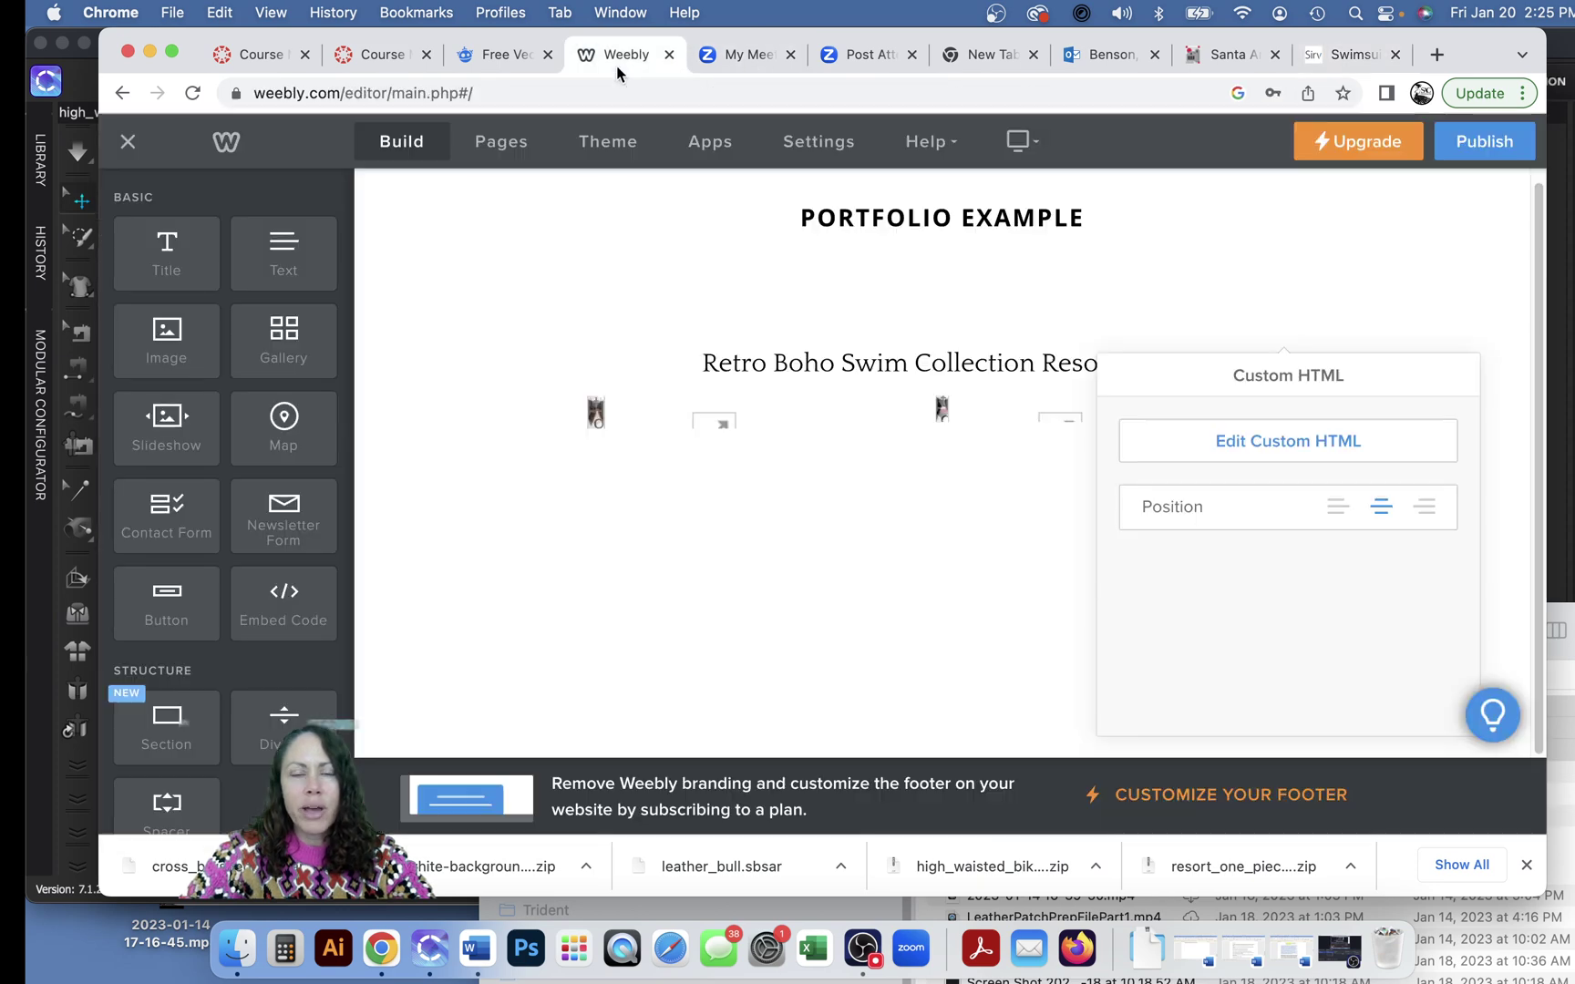
click(1241, 447)
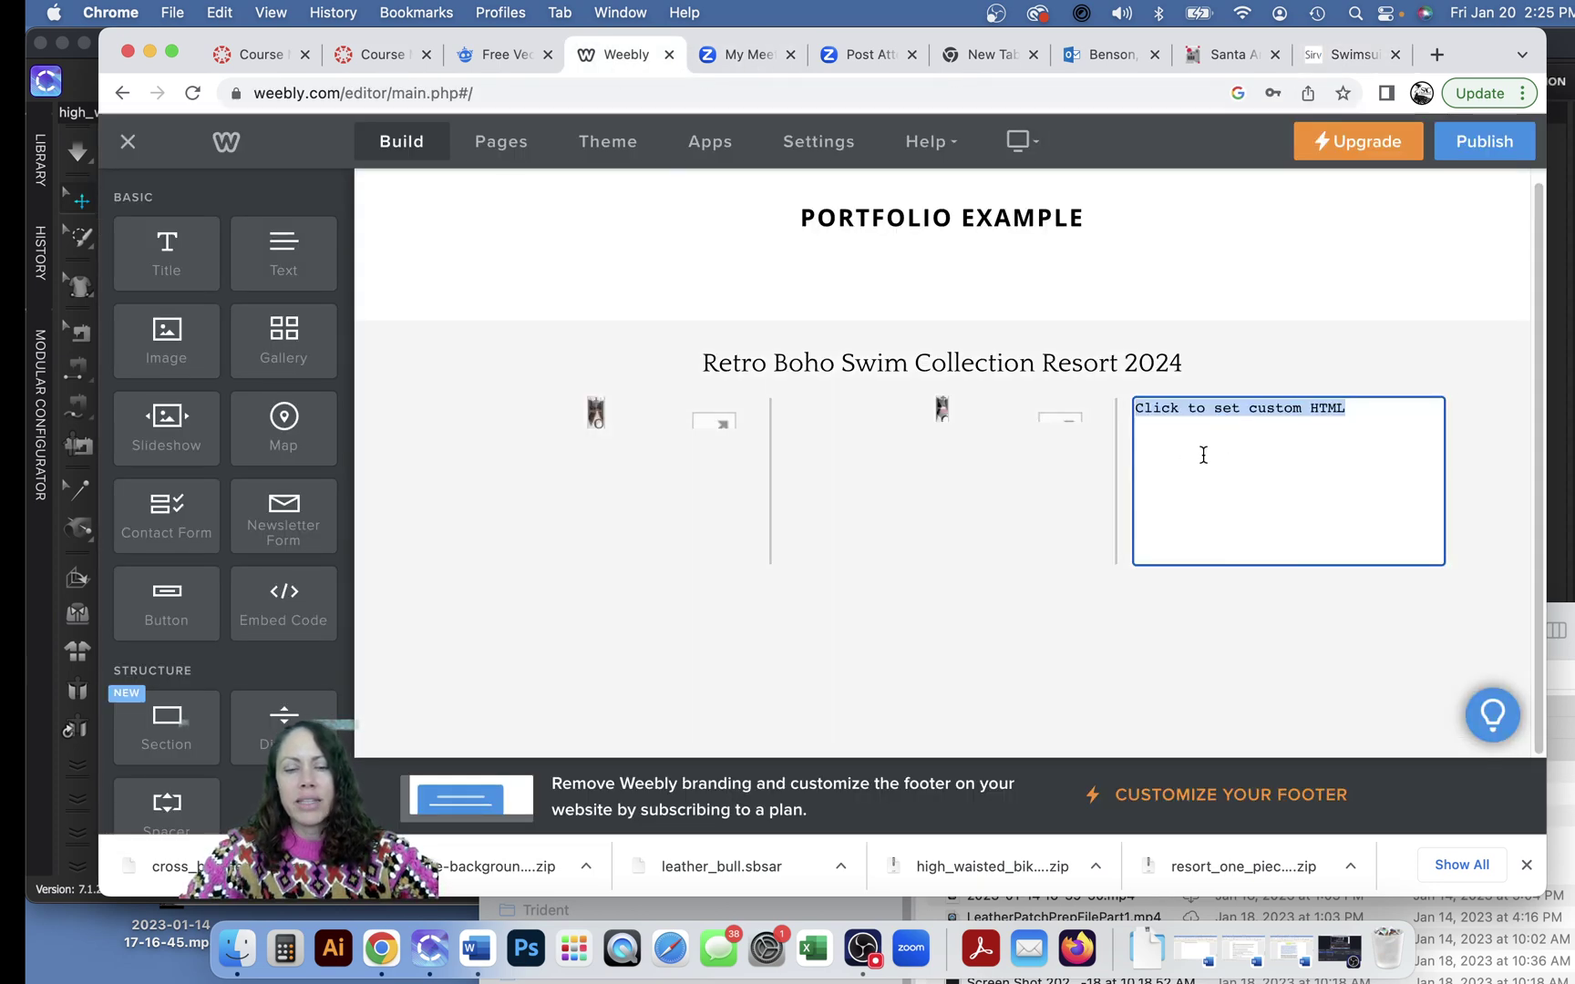
key(super+v)
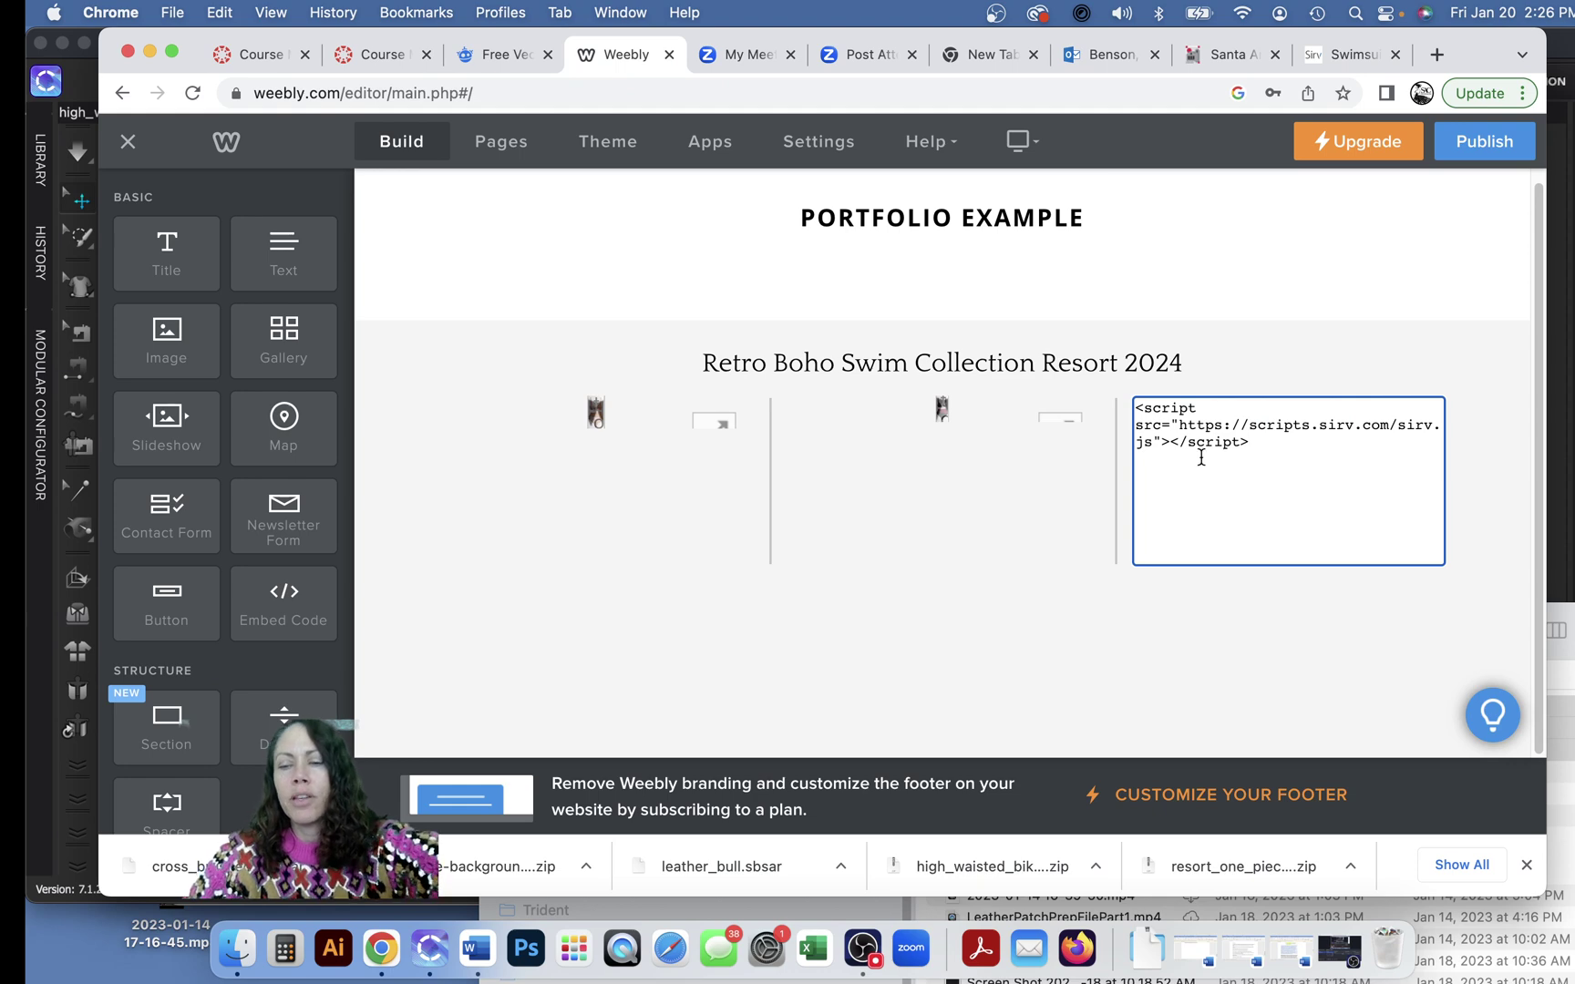
Step: Paste the Swimsuit 3 div embed code after the script in the third column's block
click(1329, 51)
click(1027, 672)
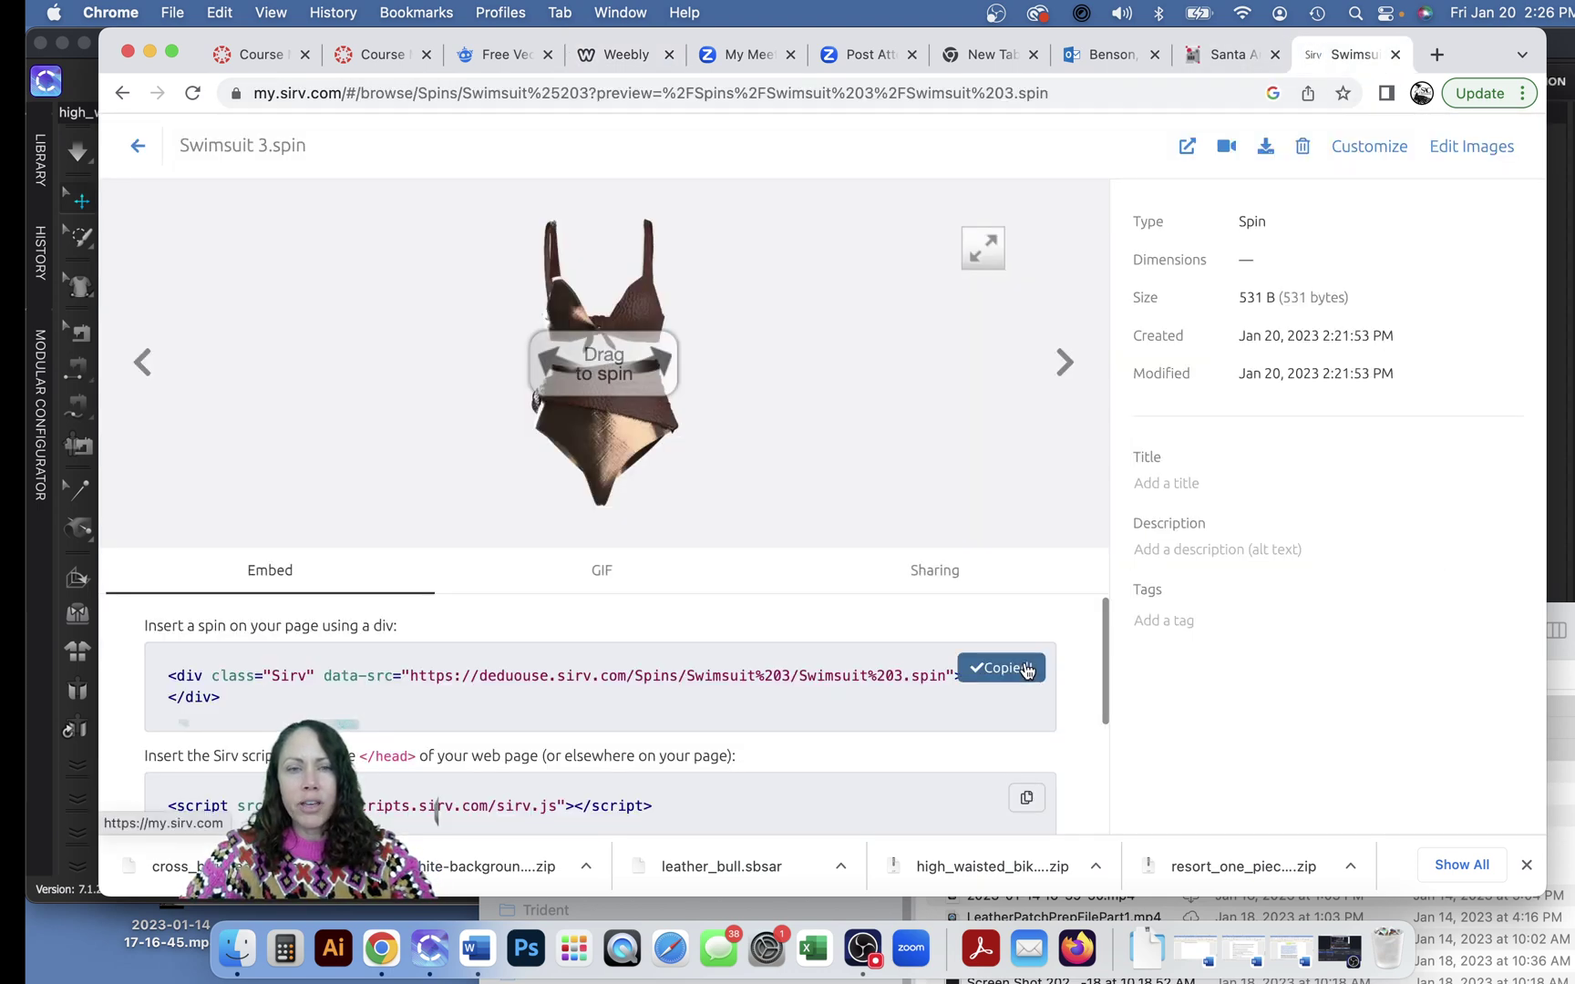
click(629, 55)
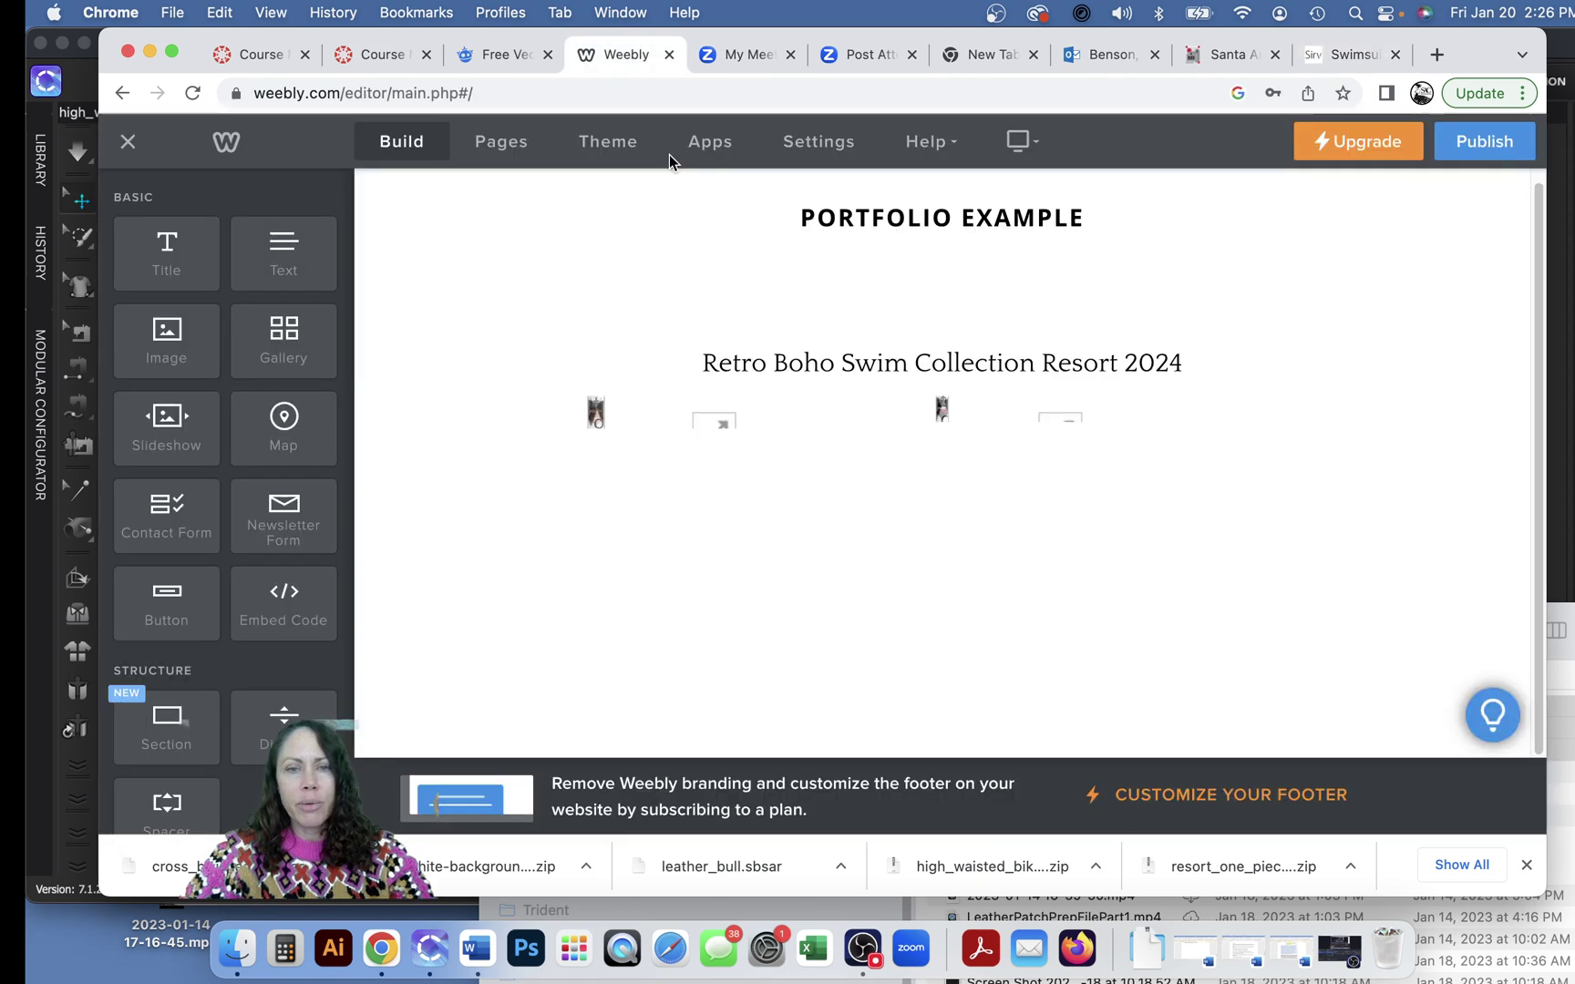
click(1308, 414)
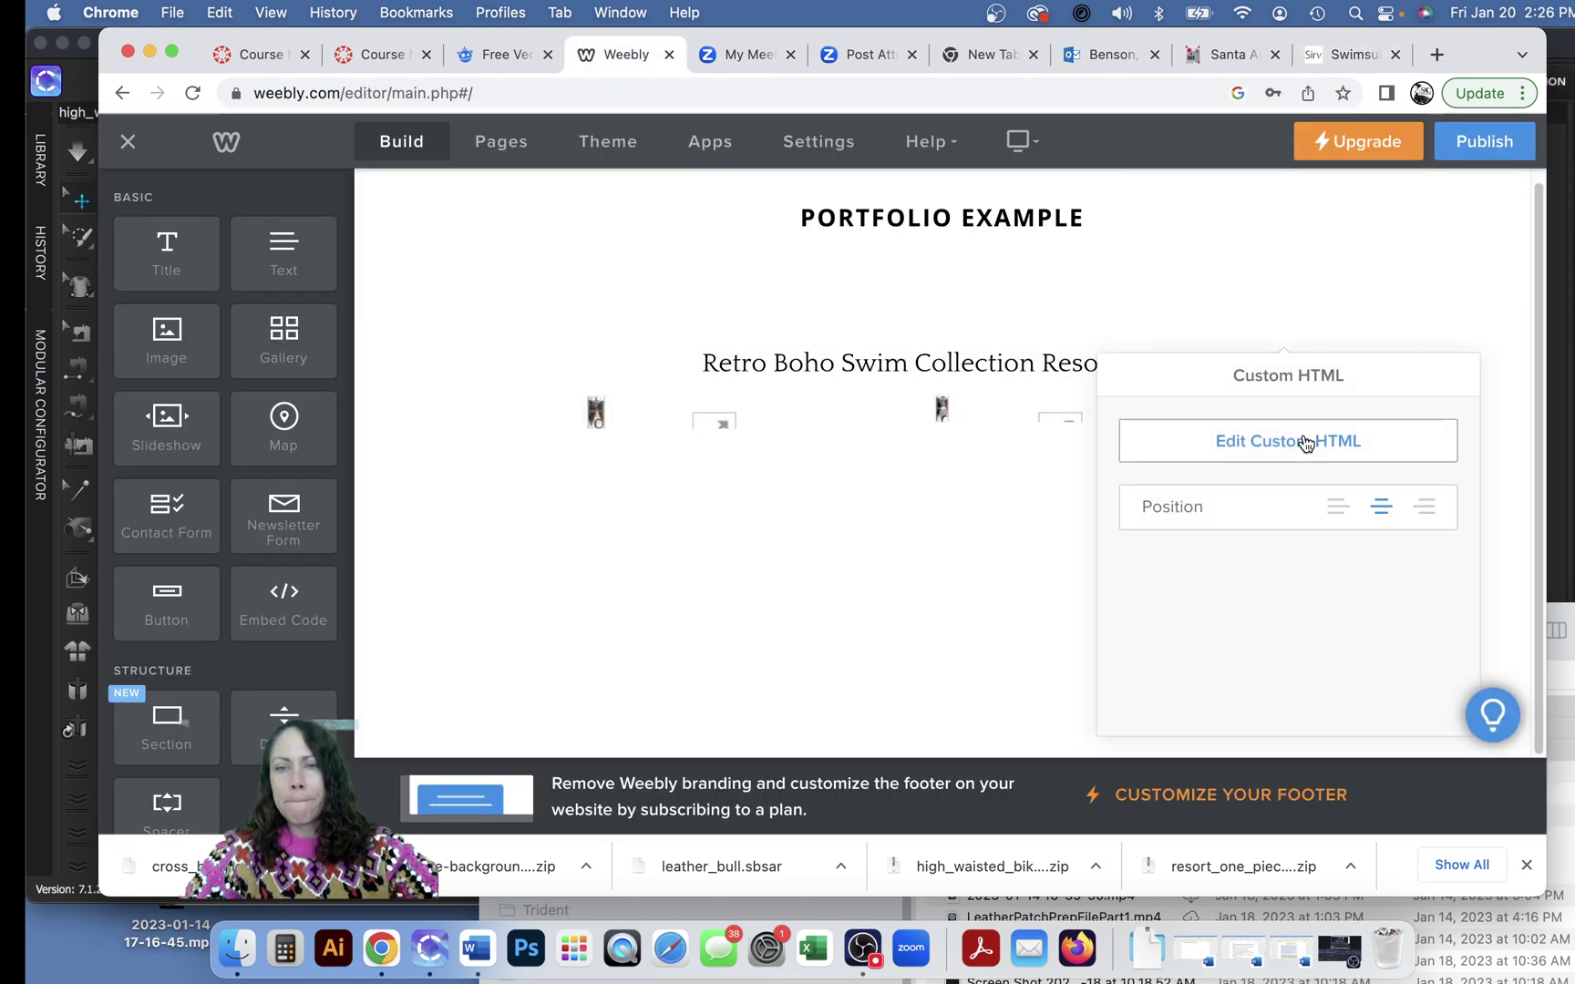
click(1304, 439)
click(1176, 487)
key(super+v)
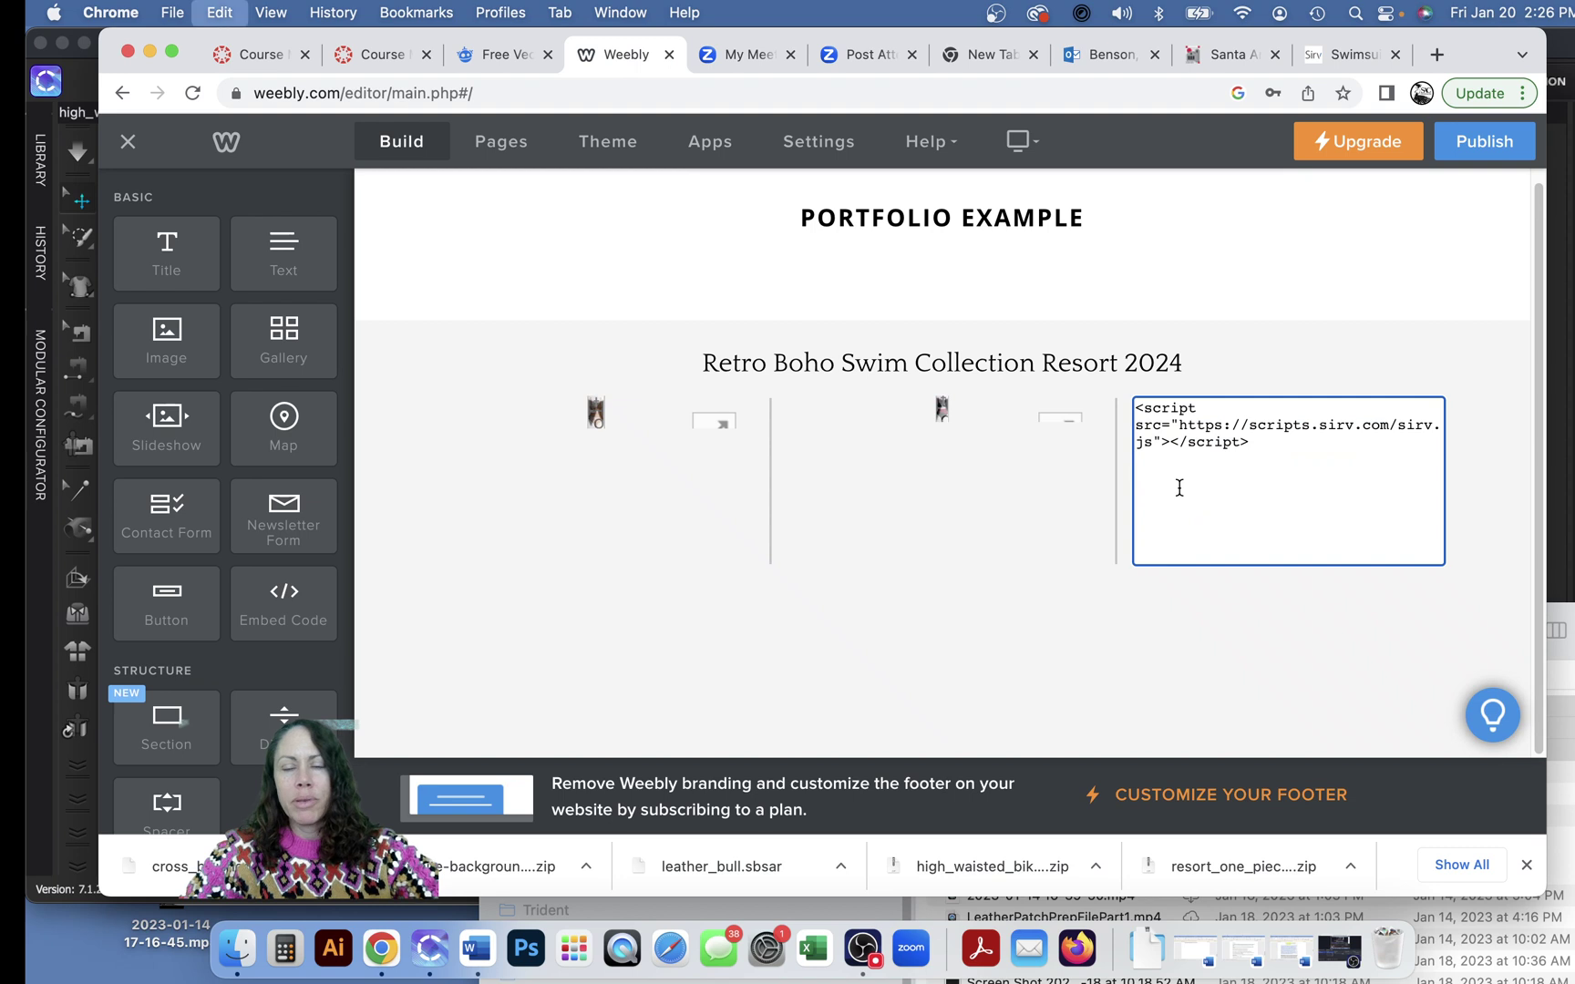
click(1304, 635)
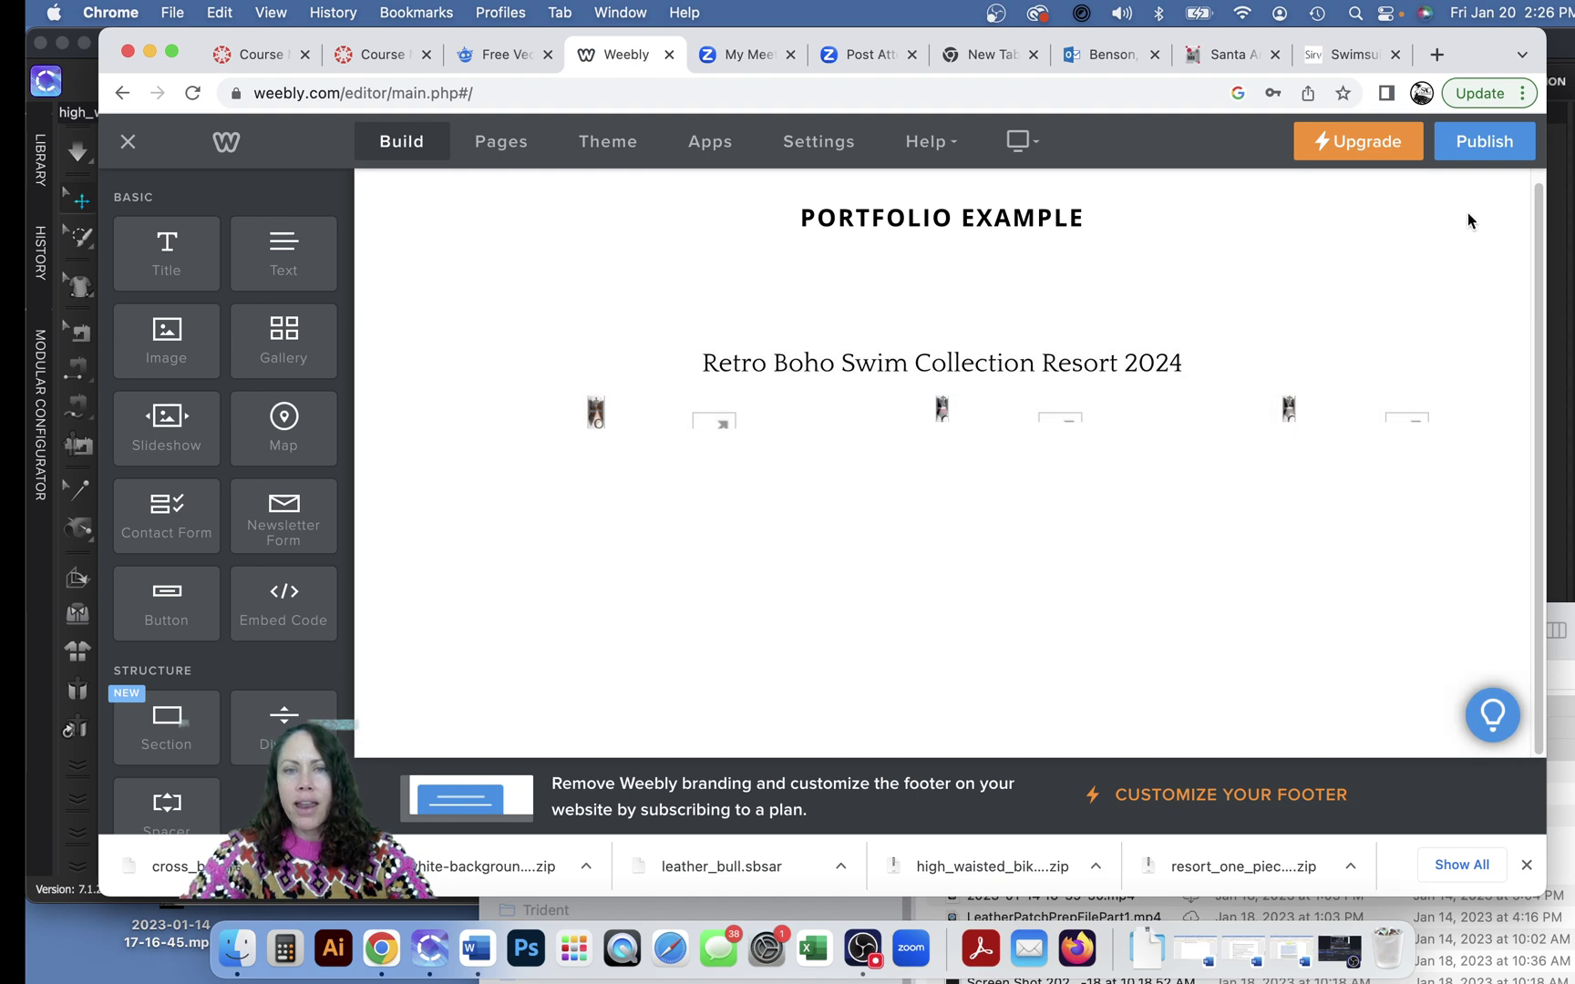
Step: Publish the site, open the live page, and drag the middle swimsuit to rotate it
click(1485, 146)
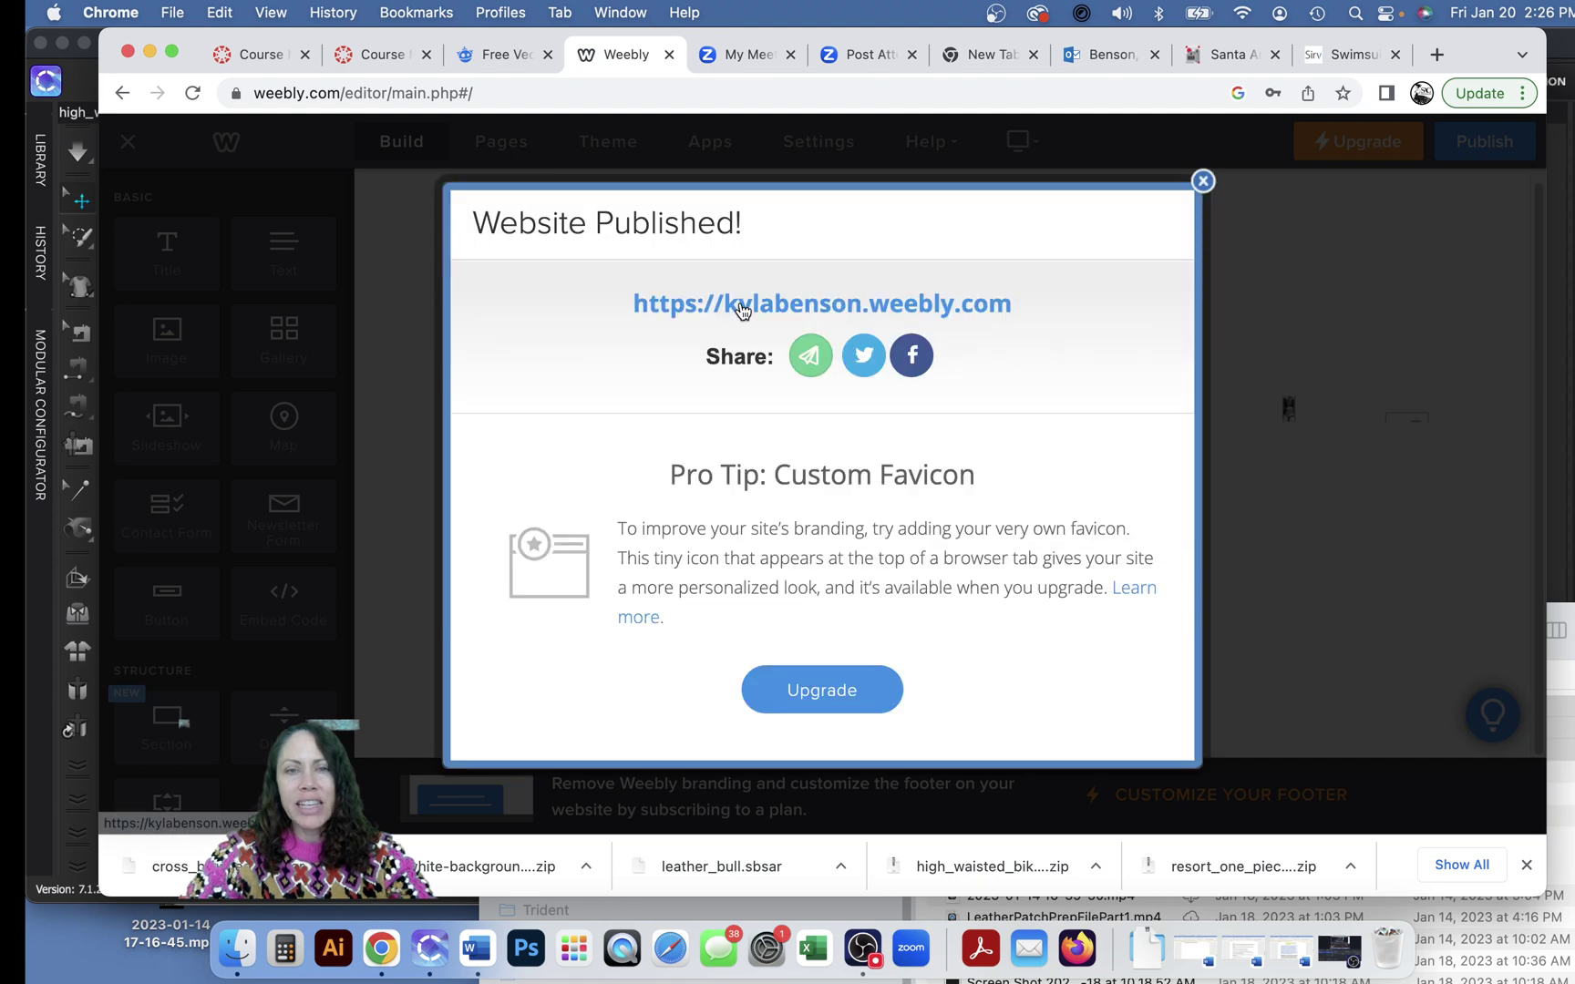
click(948, 310)
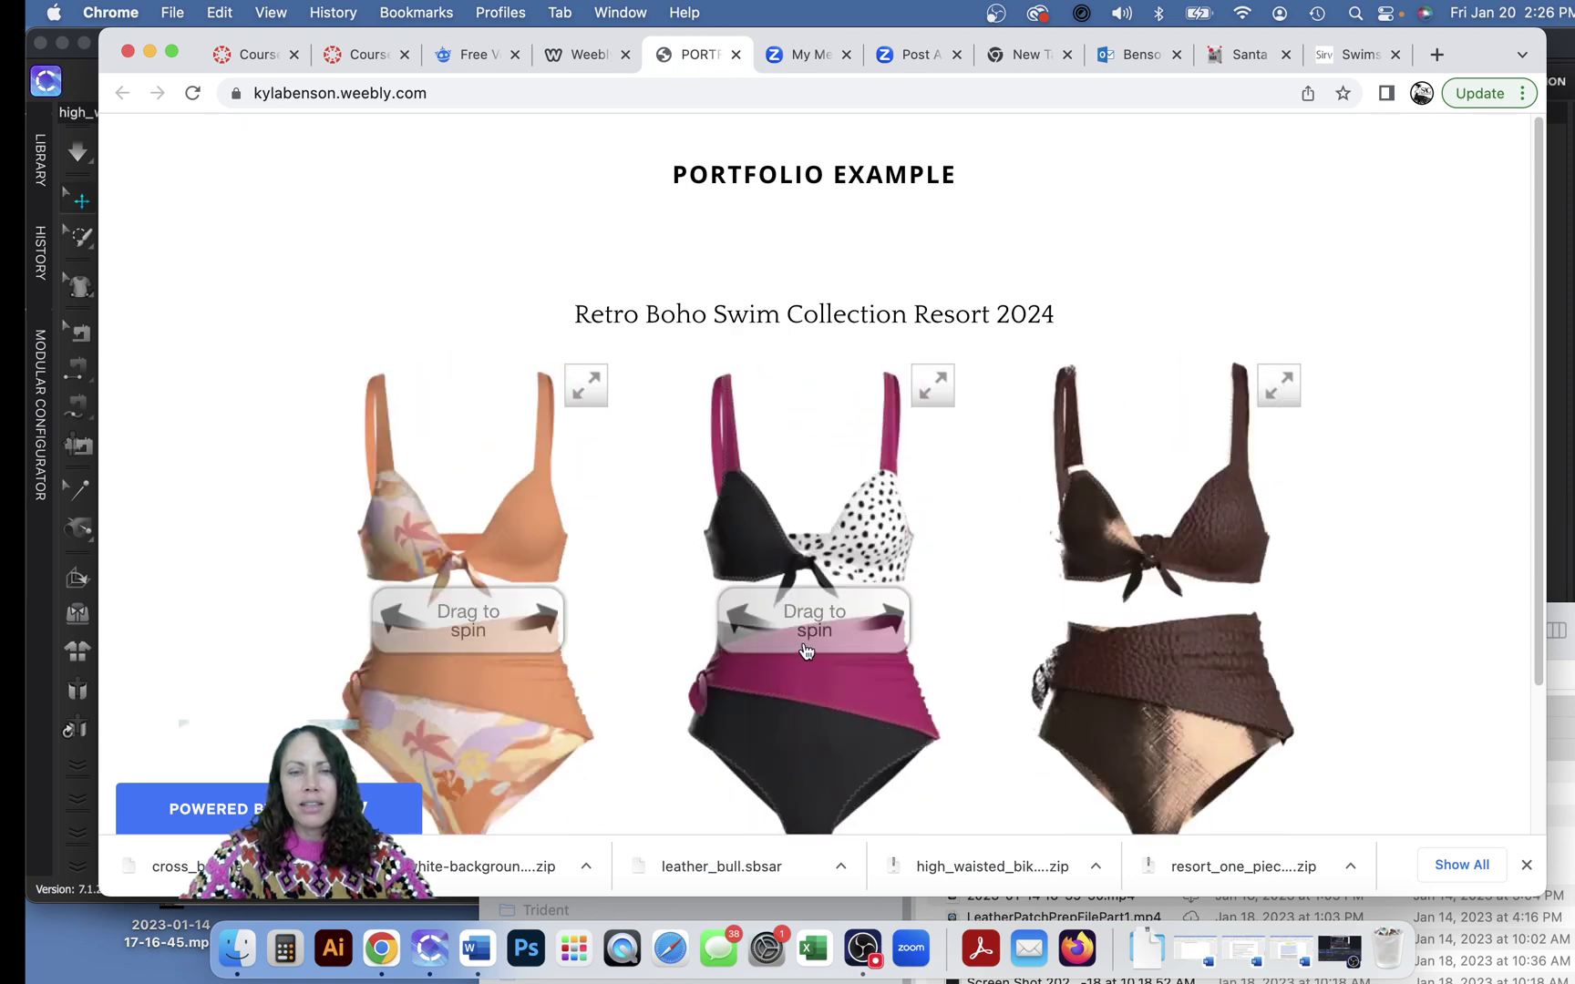
drag(806, 650, 1147, 625)
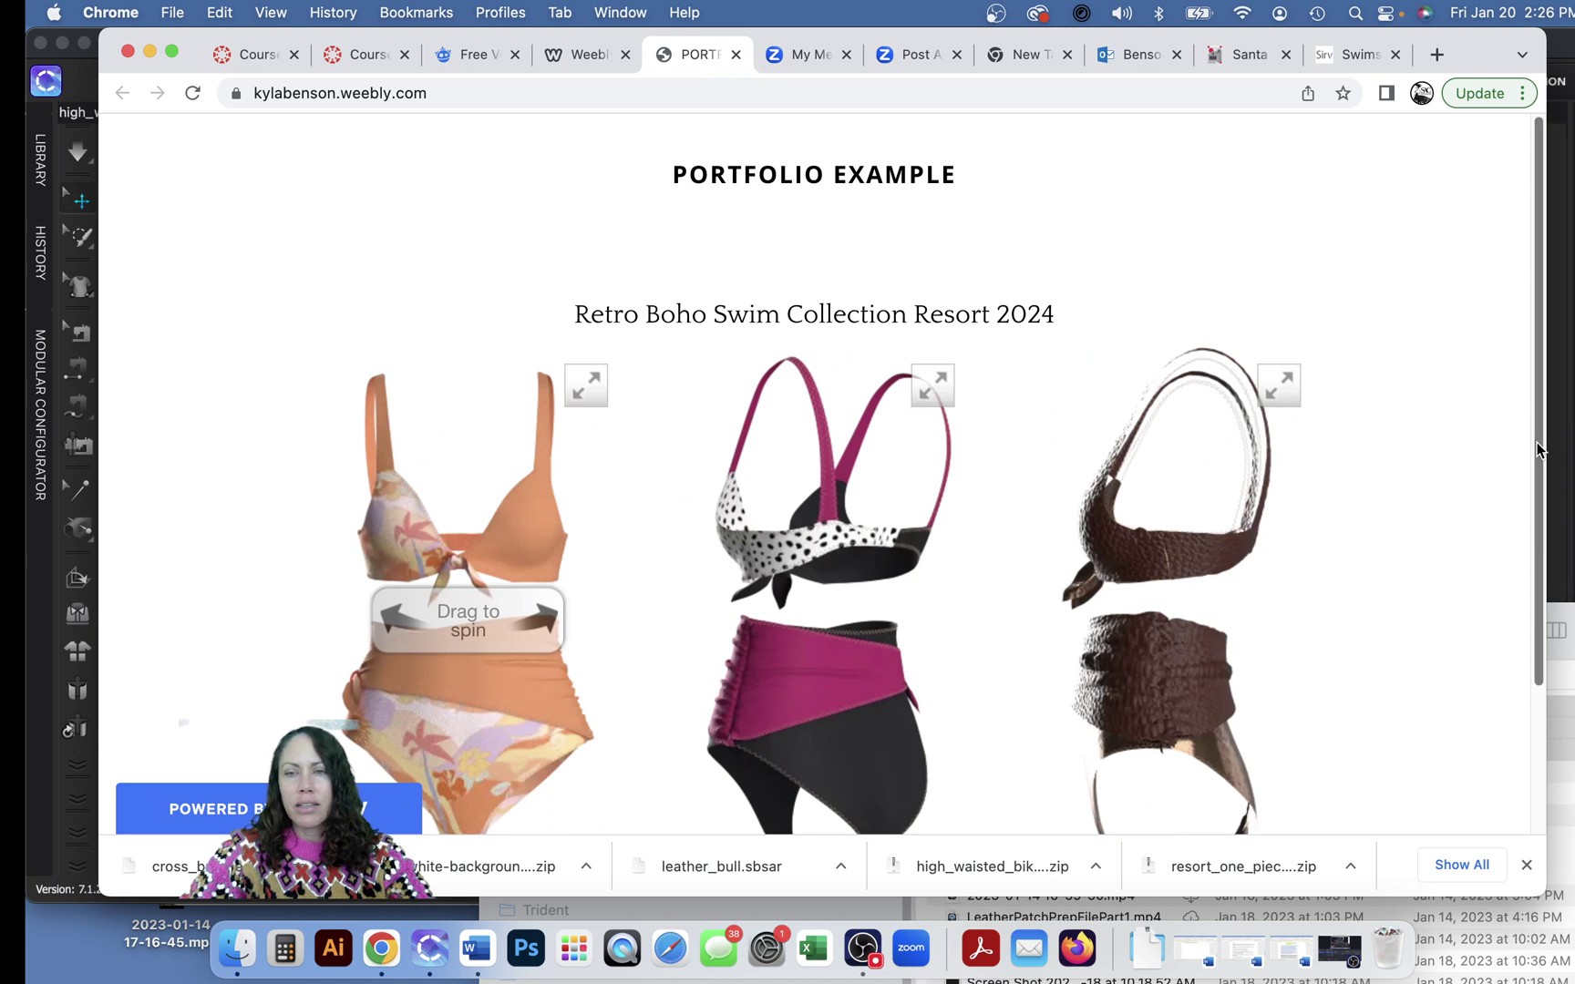
scroll(1536, 449, down, 2)
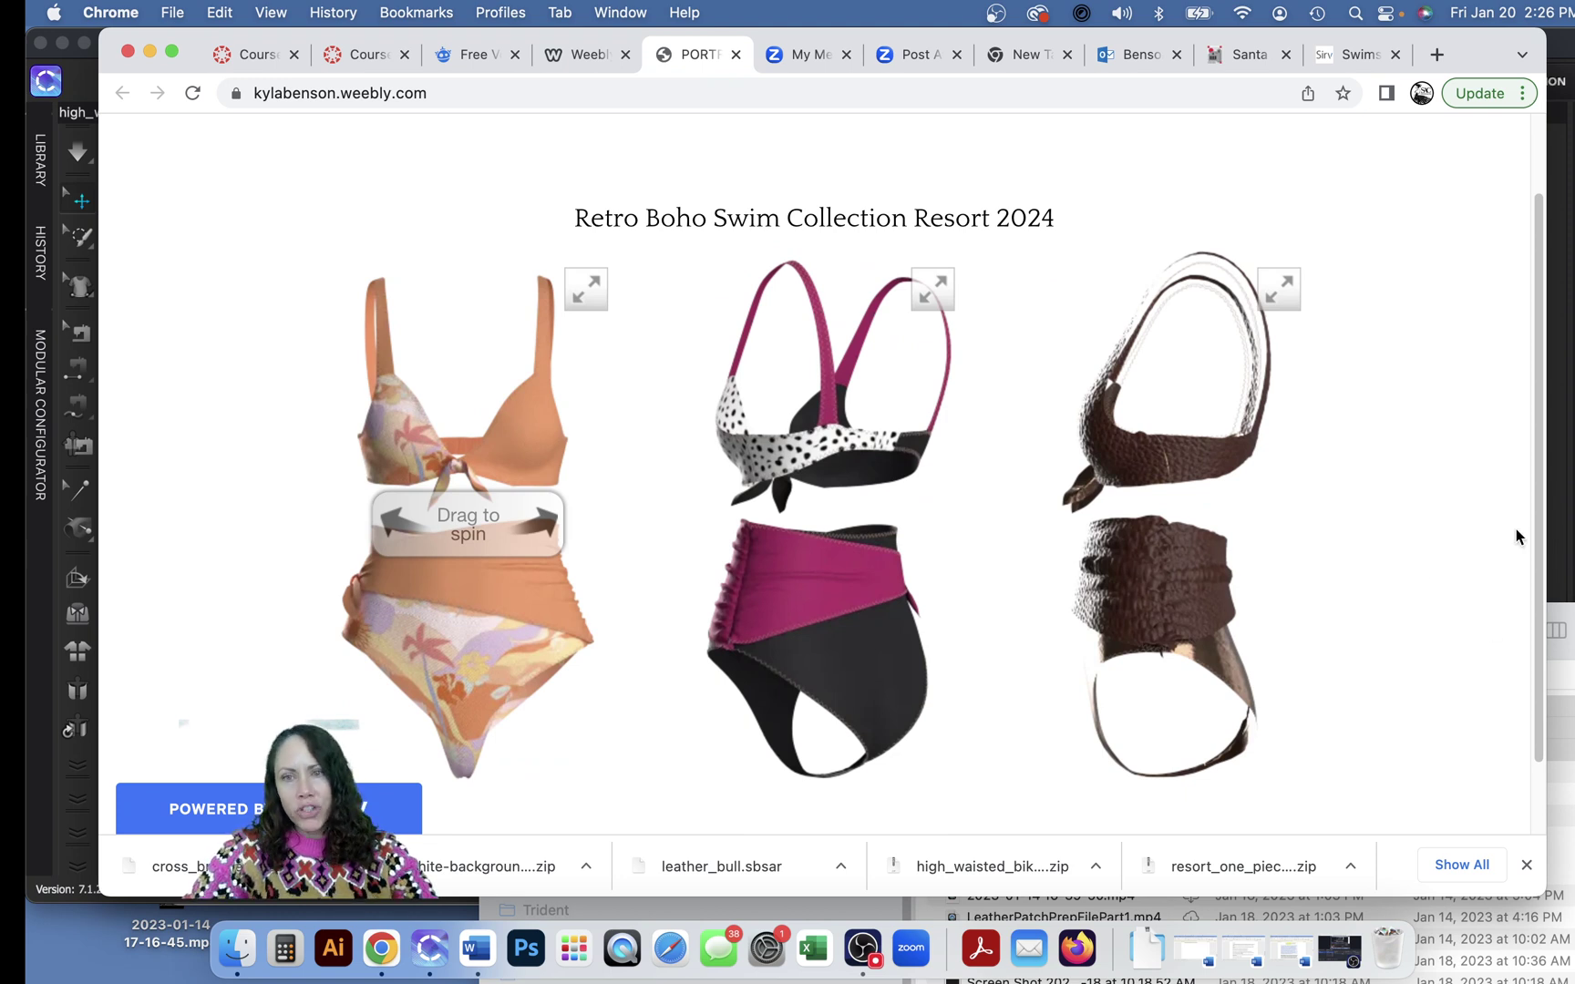
drag(859, 553, 966, 548)
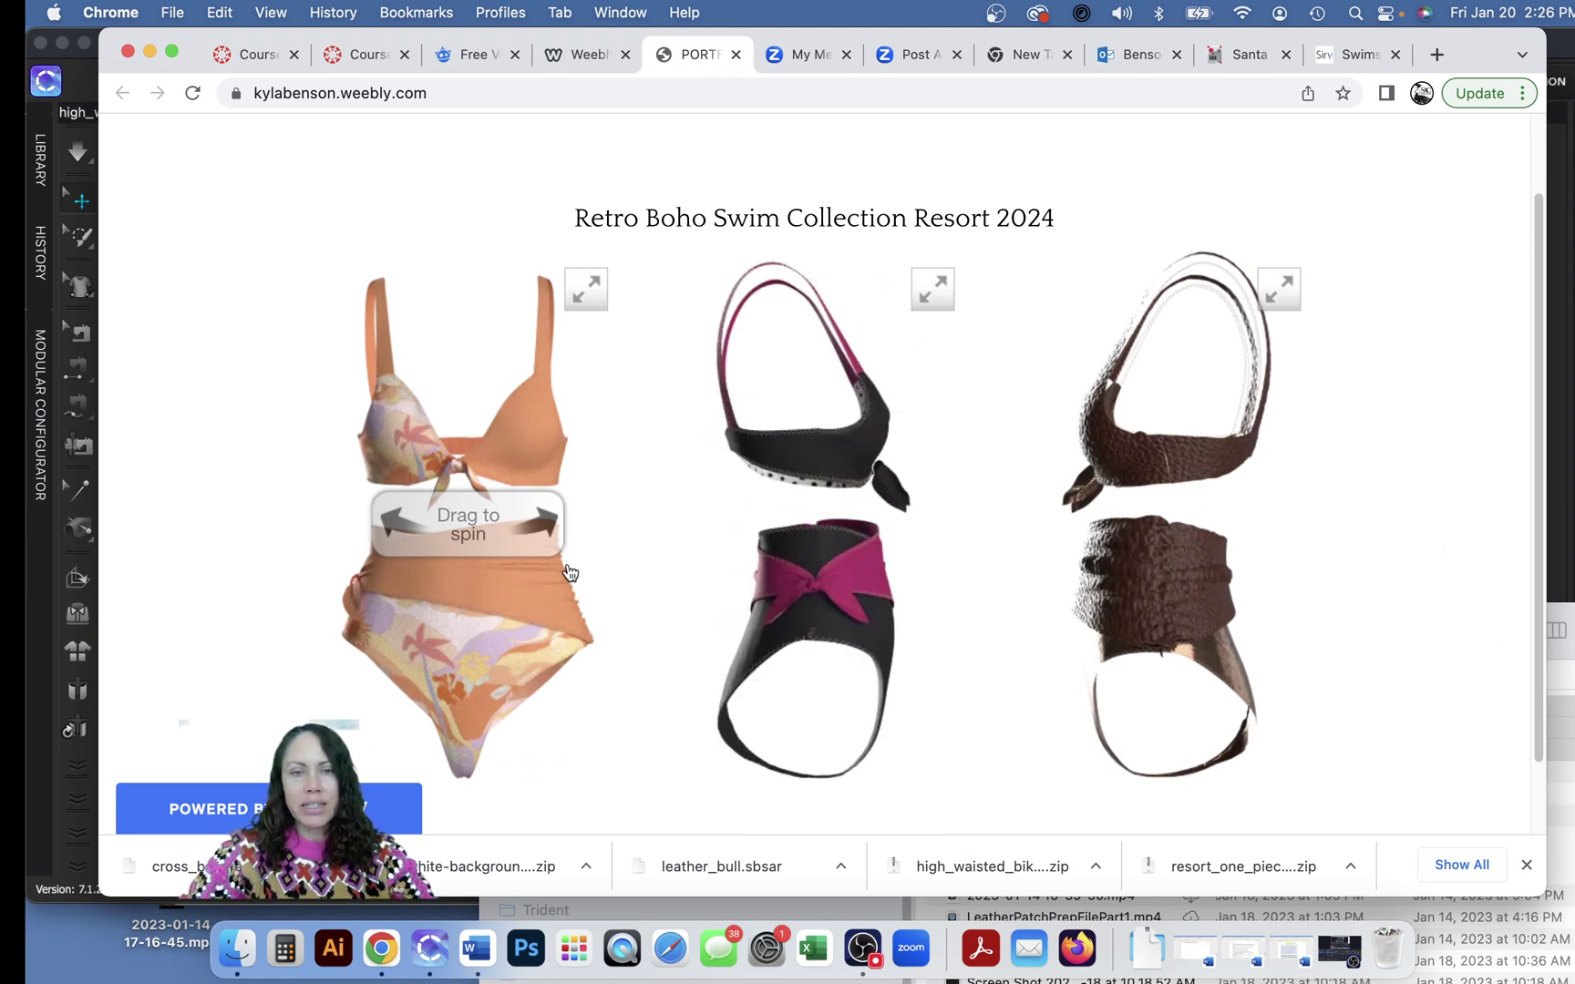
Step: Dismiss the publish confirmation and drop an empty Text block below the three swimsuit spins
click(567, 60)
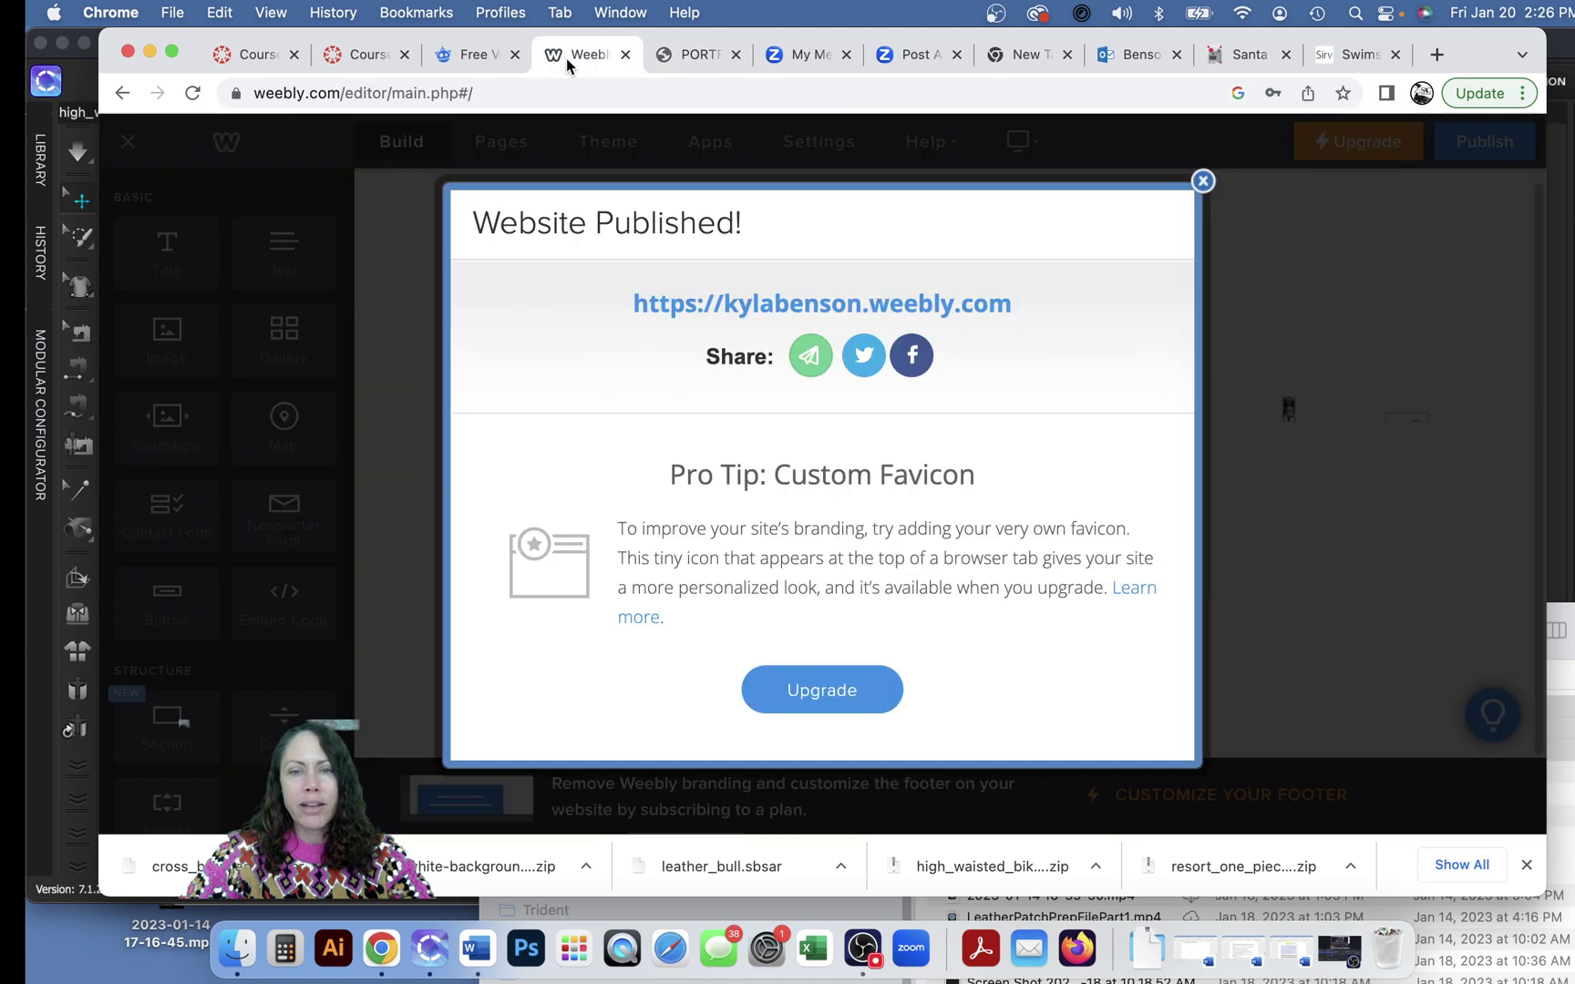
click(1203, 183)
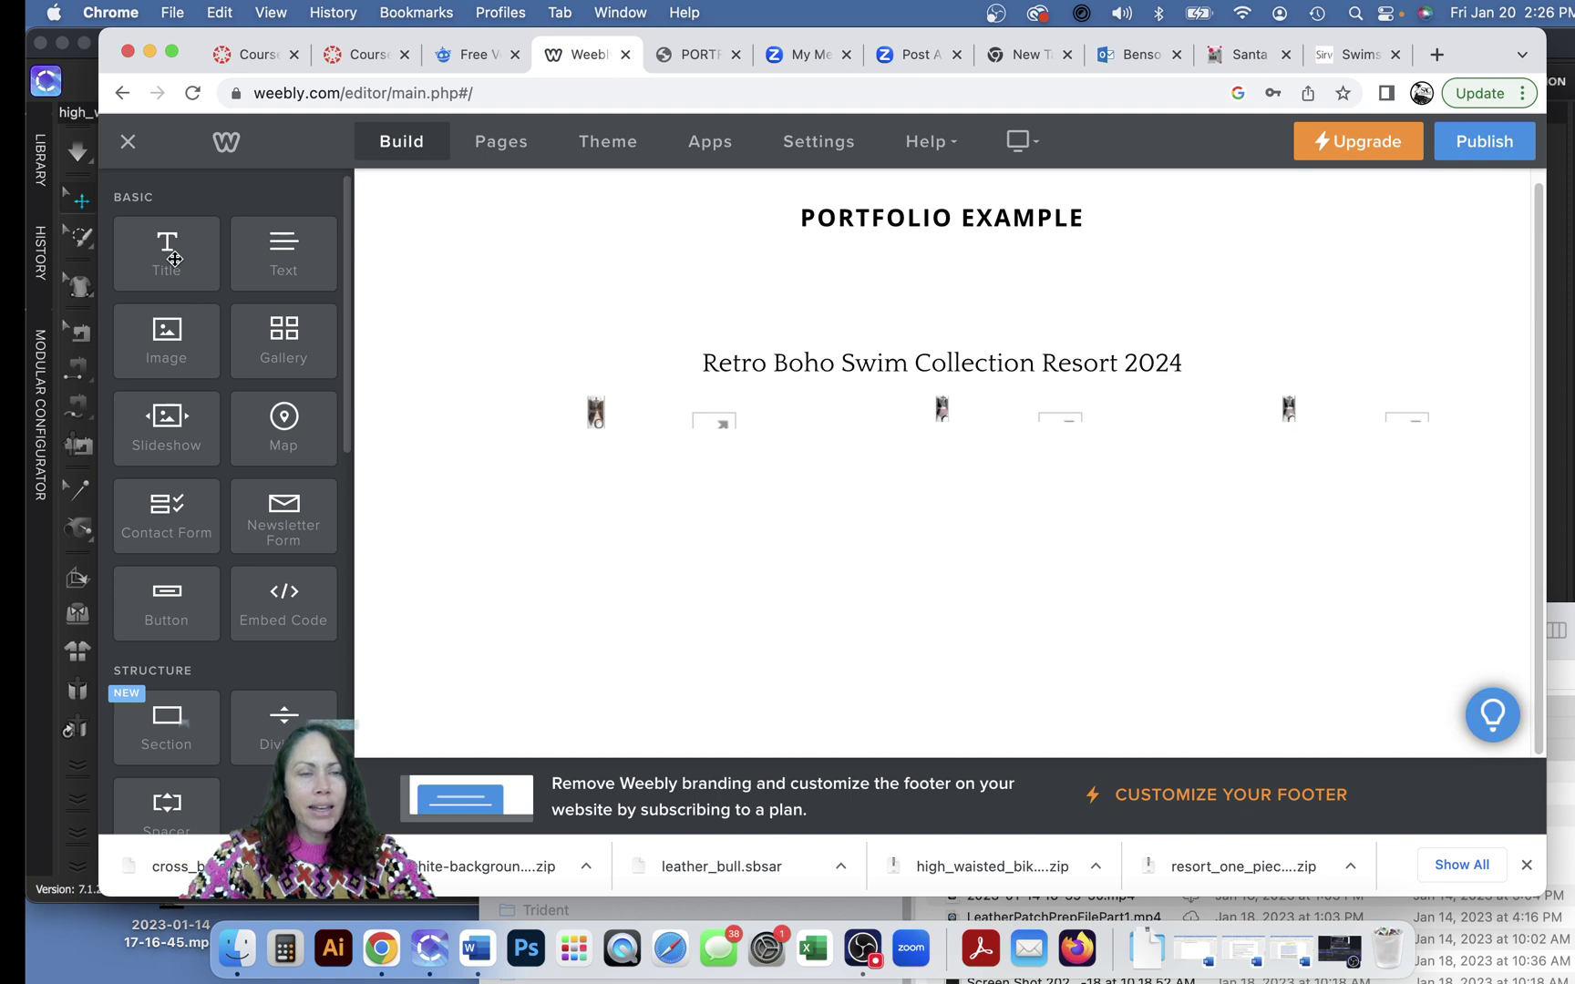
drag(286, 267, 996, 515)
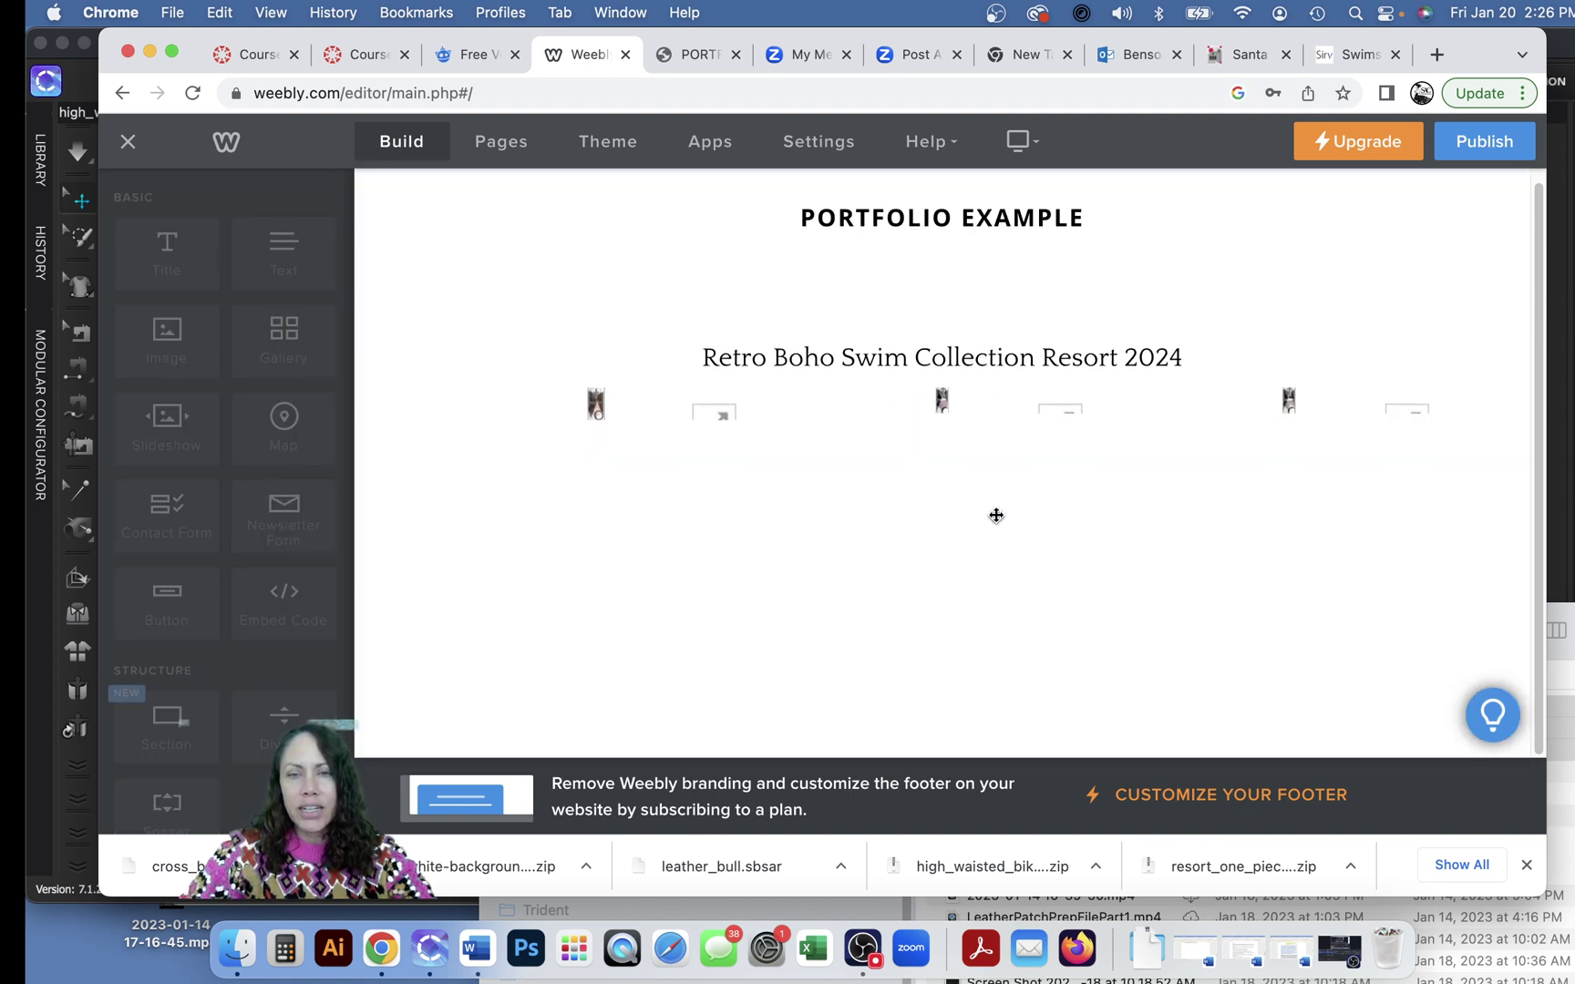
click(537, 444)
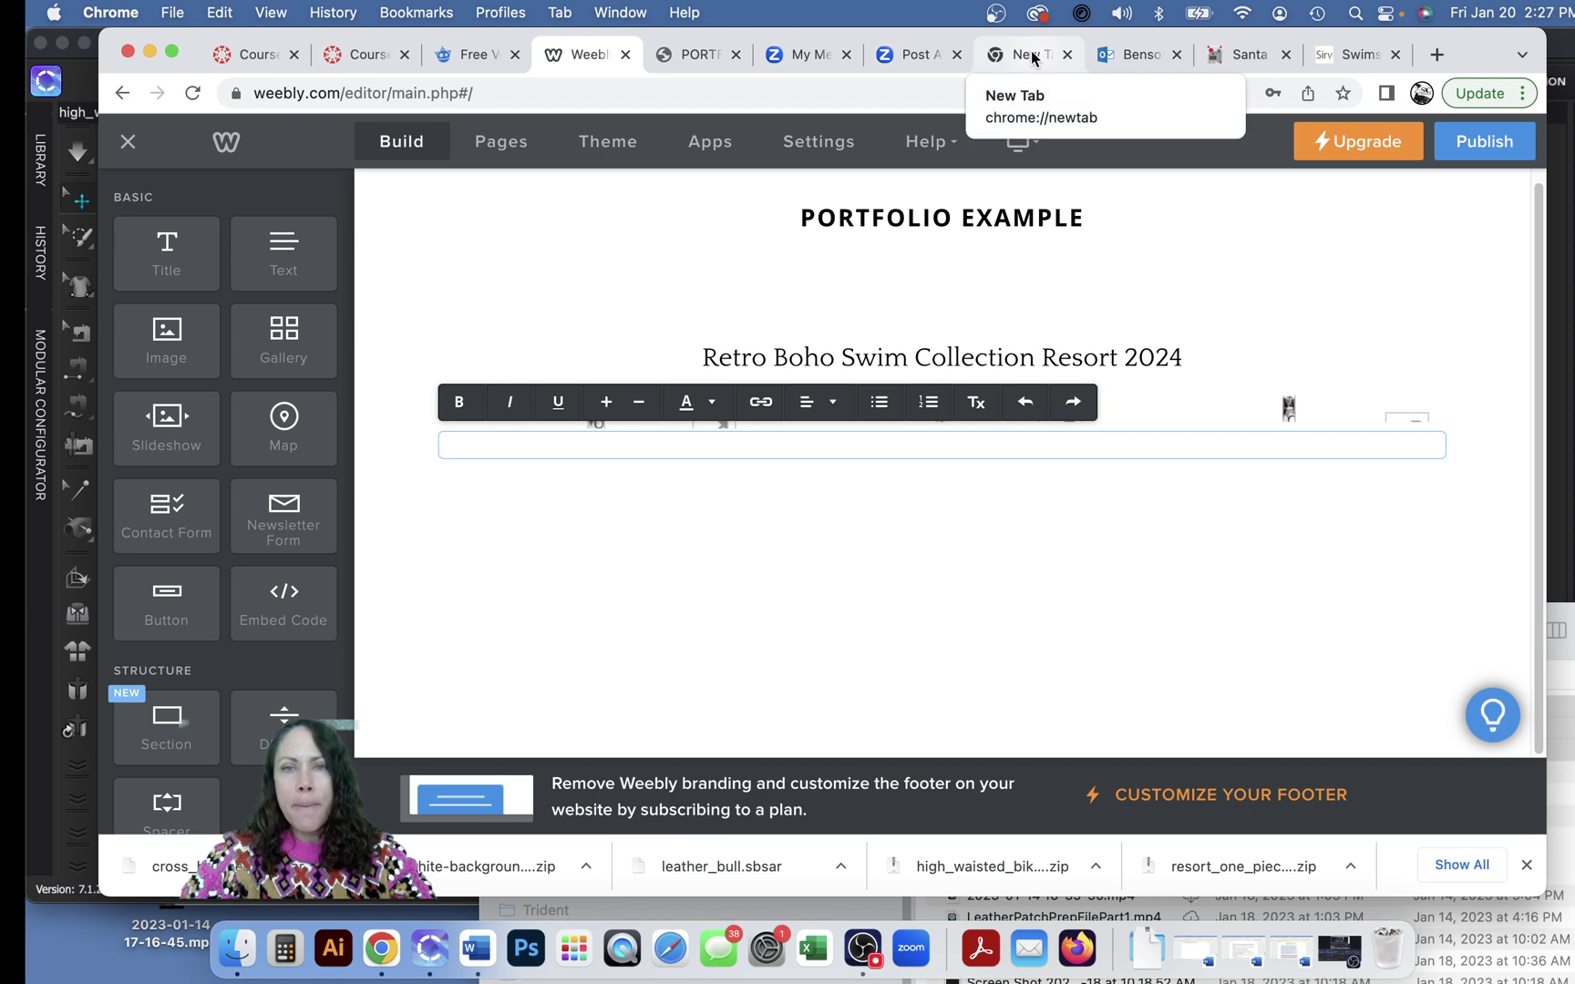
Step: Copy the Freepik web attribution 'Image by rawpixel.com on Freepik' for the dot pattern image
click(916, 55)
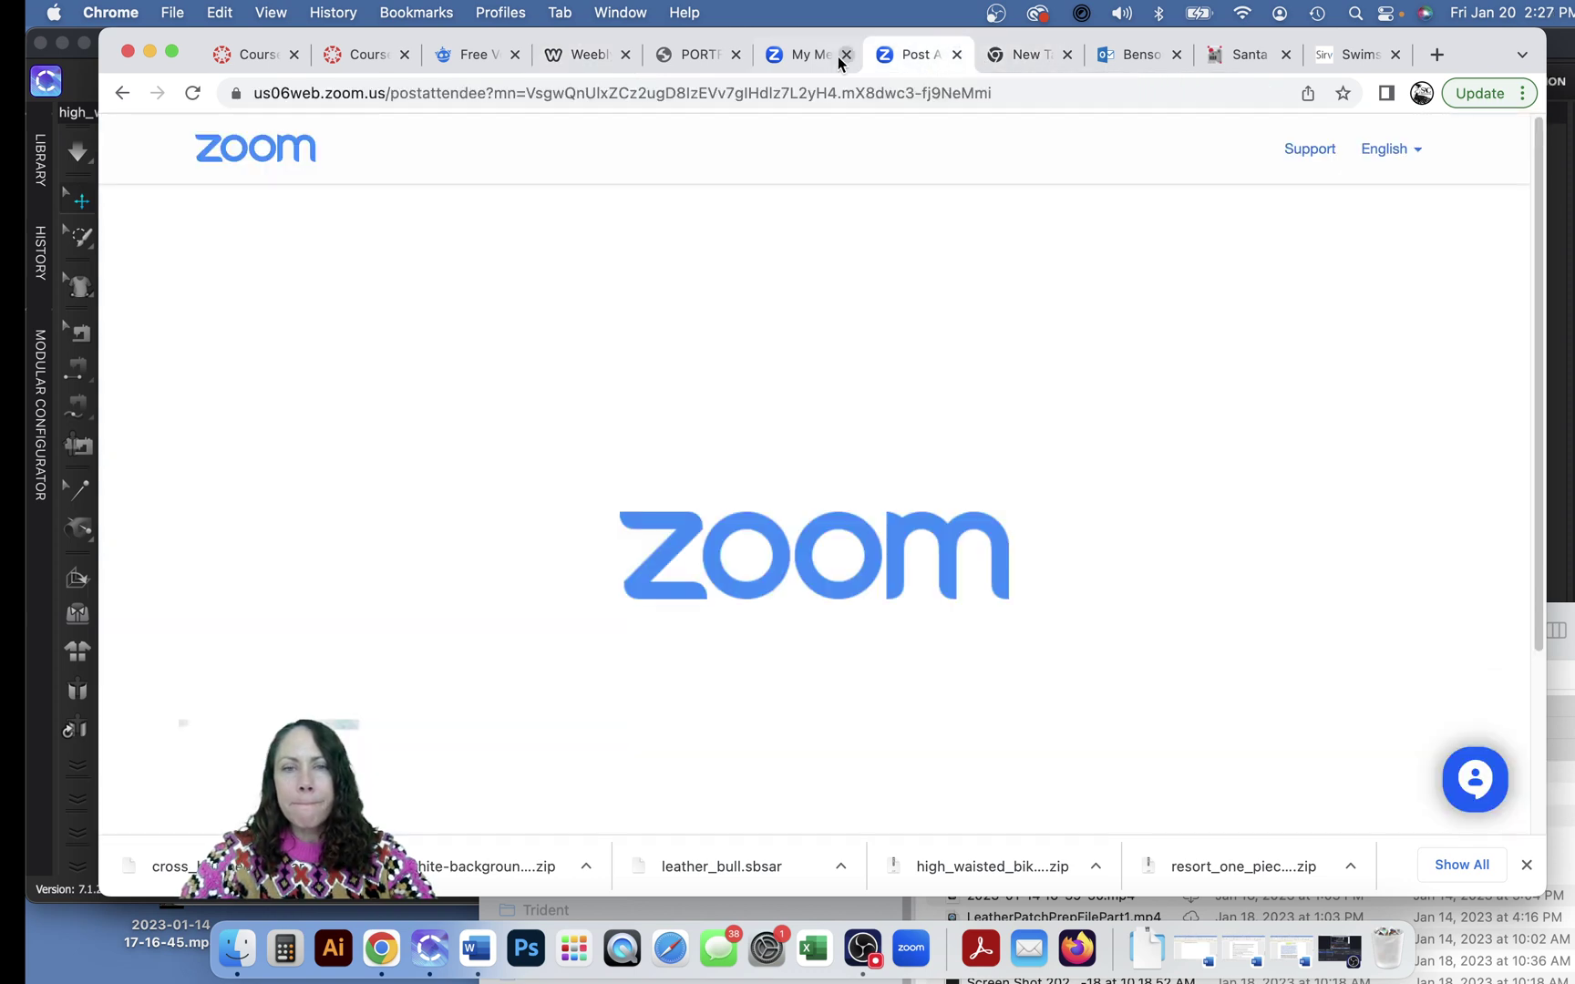
click(801, 56)
click(679, 56)
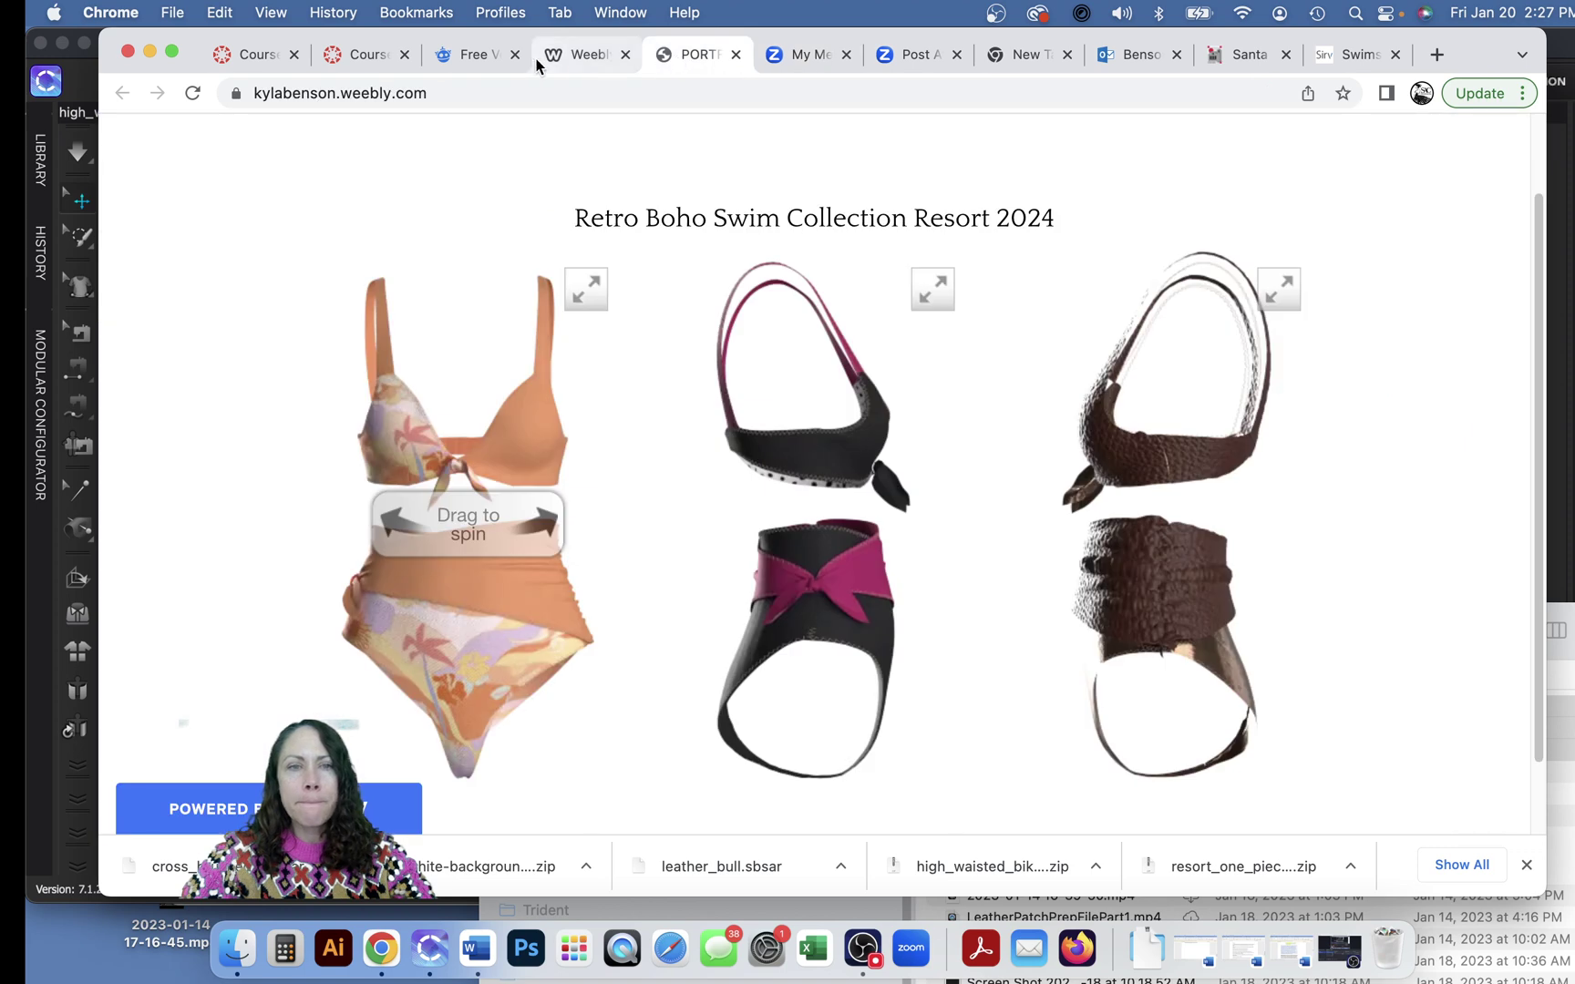
click(468, 60)
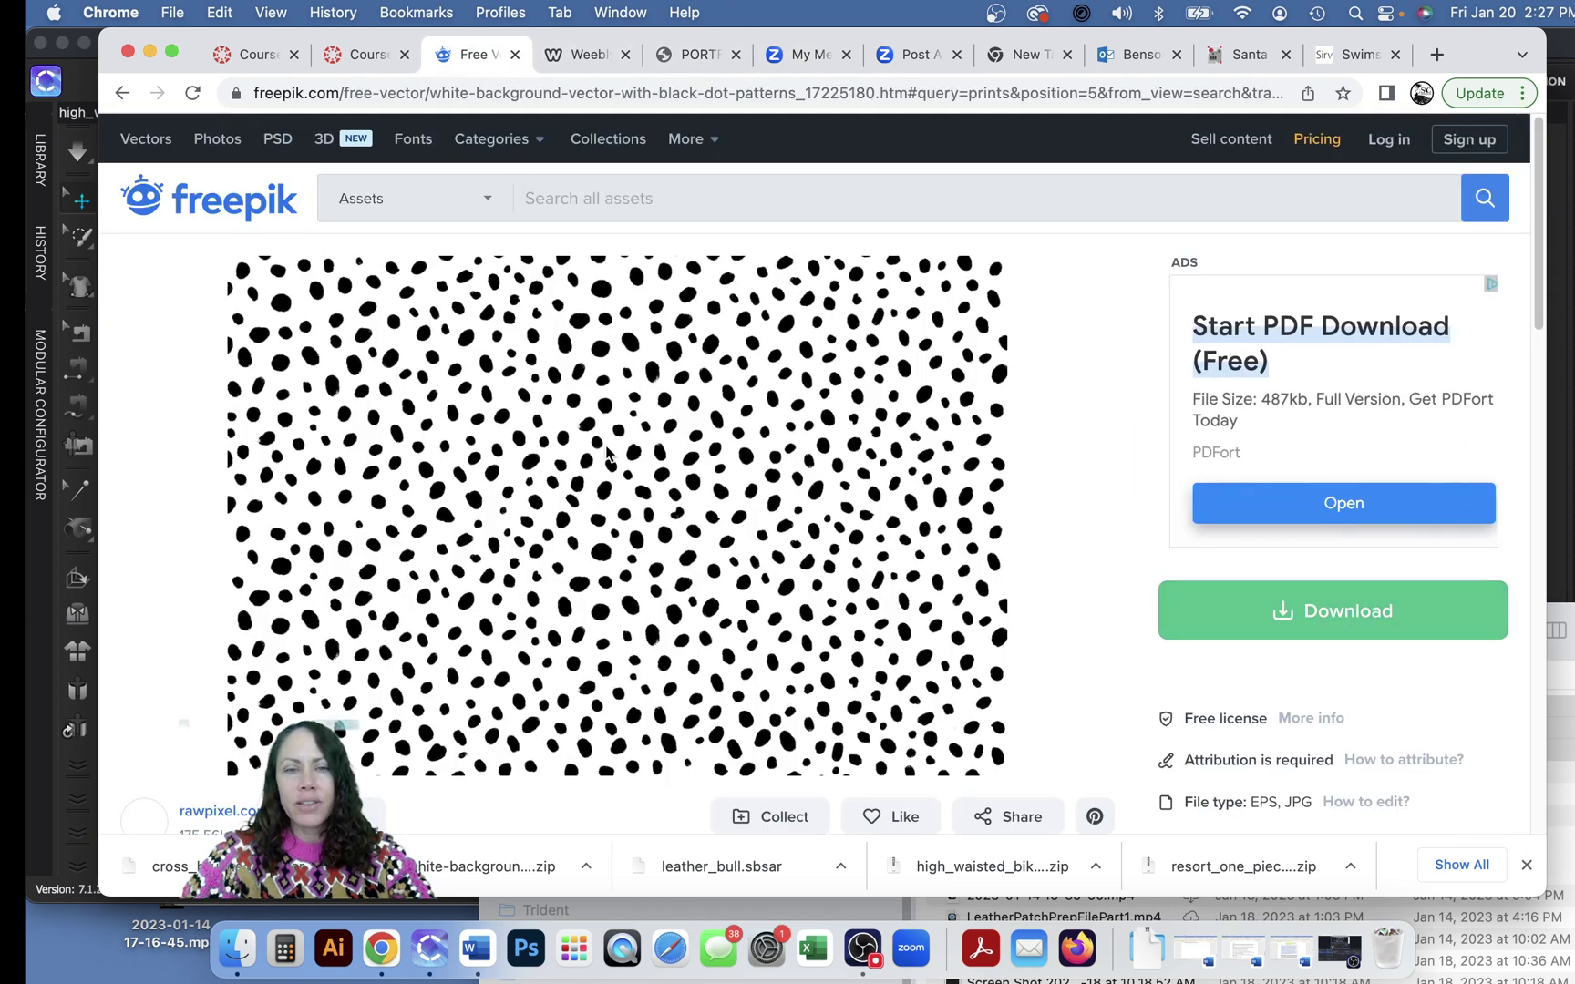
scroll(1426, 752, down, 1)
scroll(1326, 678, down, 3)
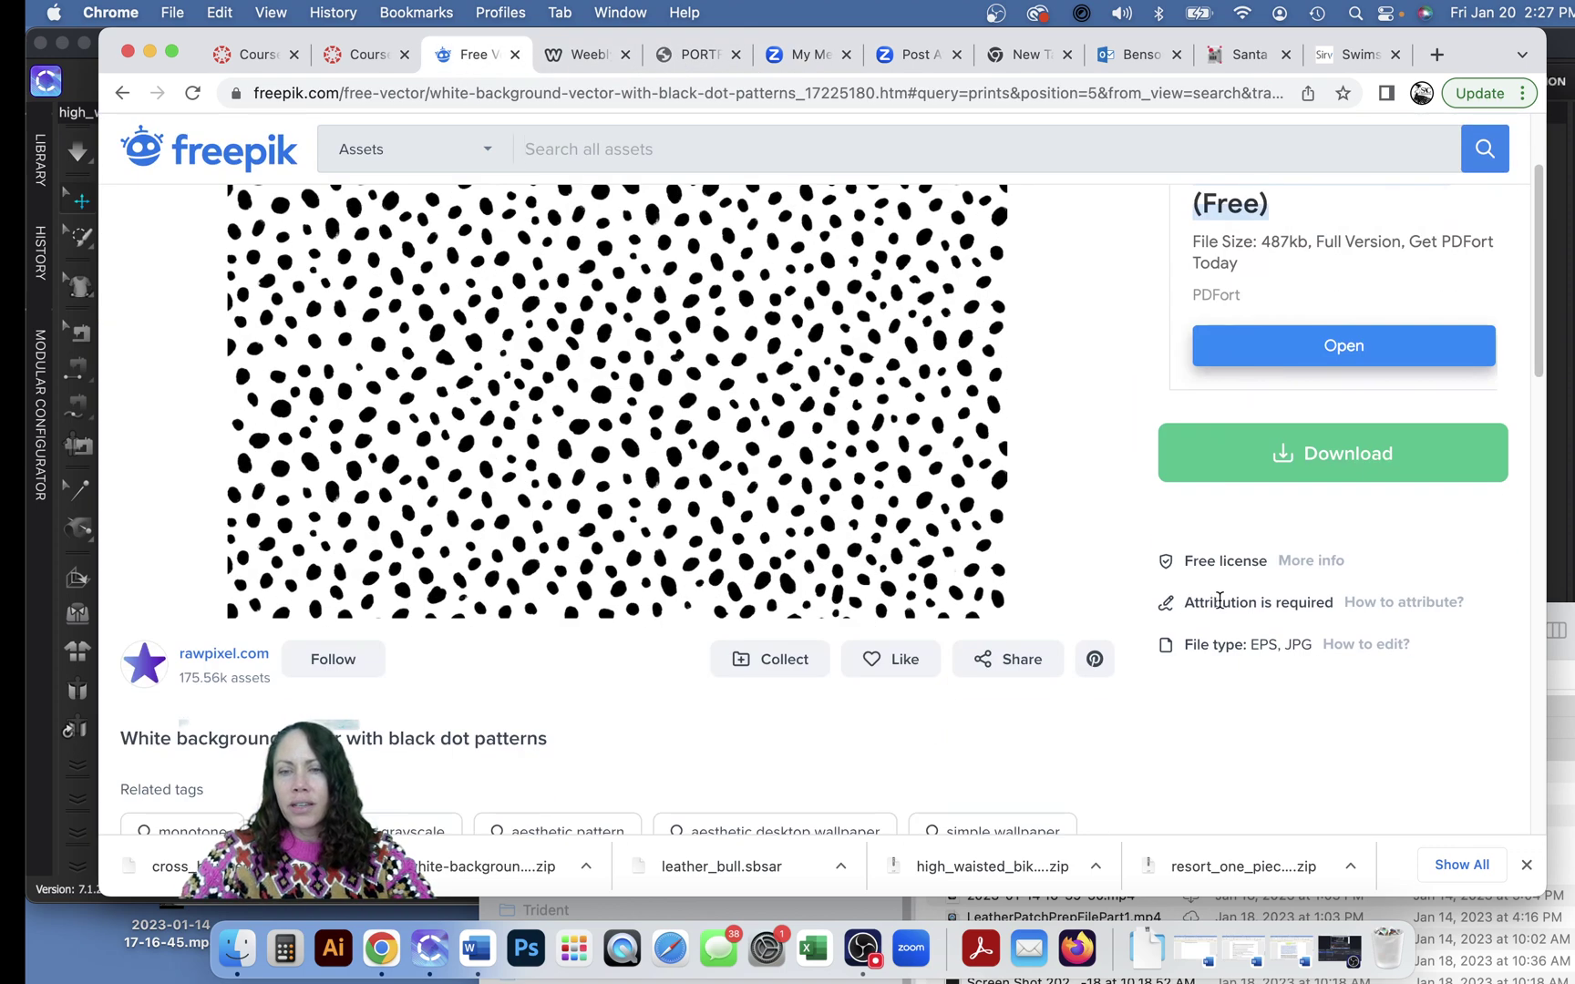
click(1412, 602)
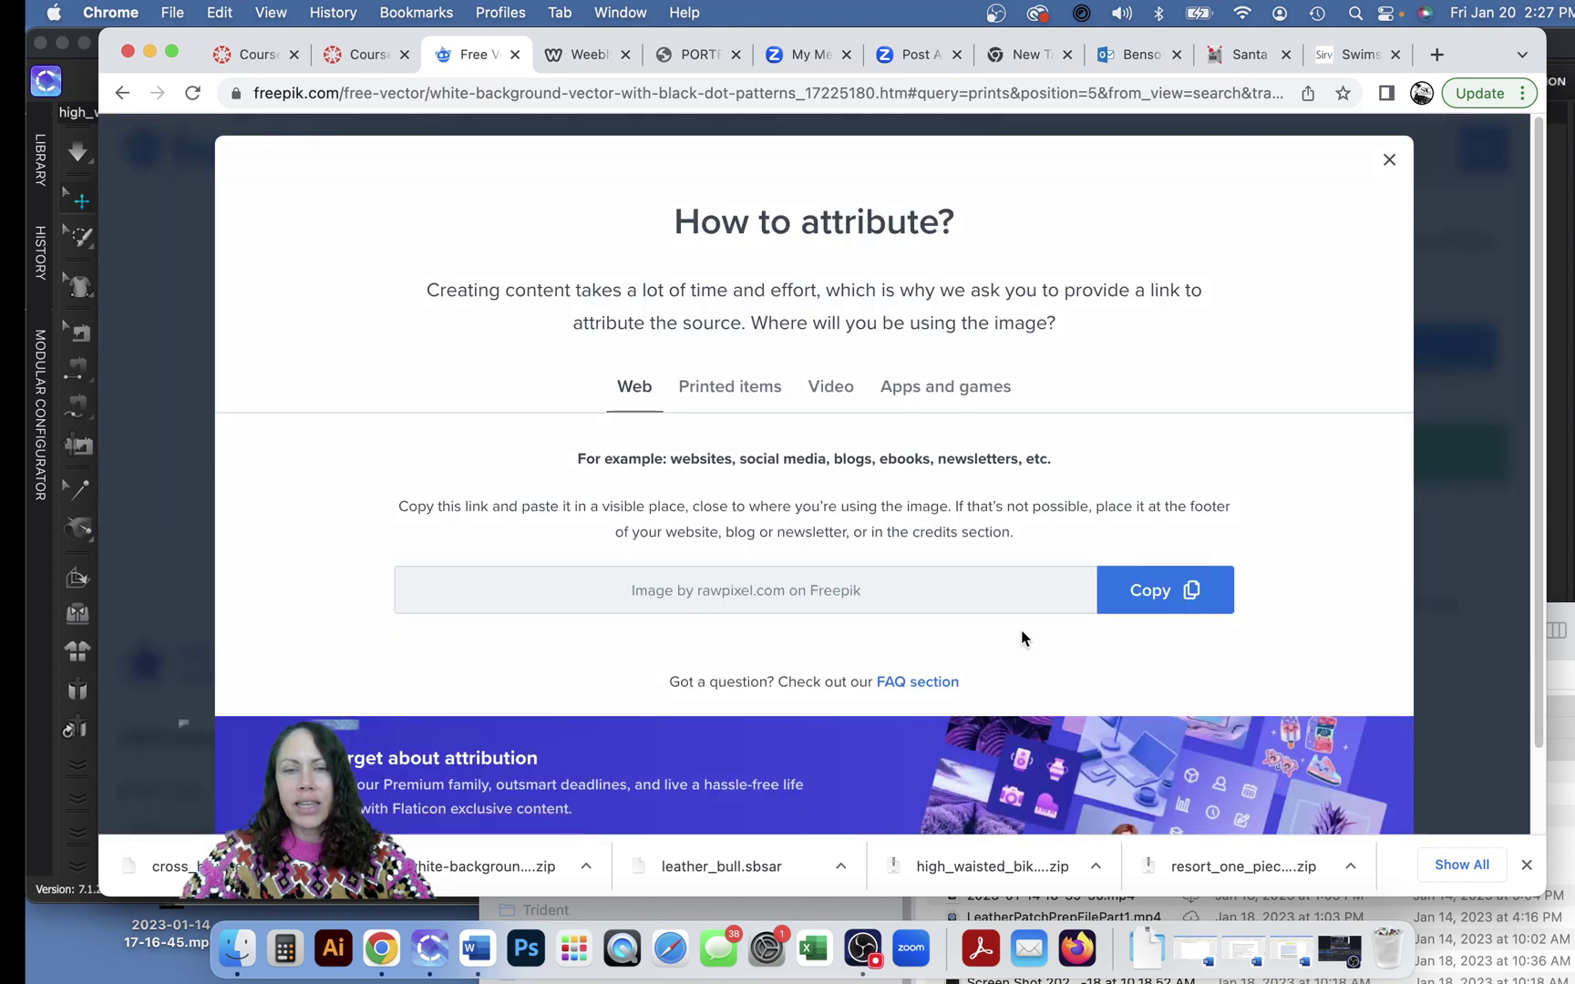
click(1168, 594)
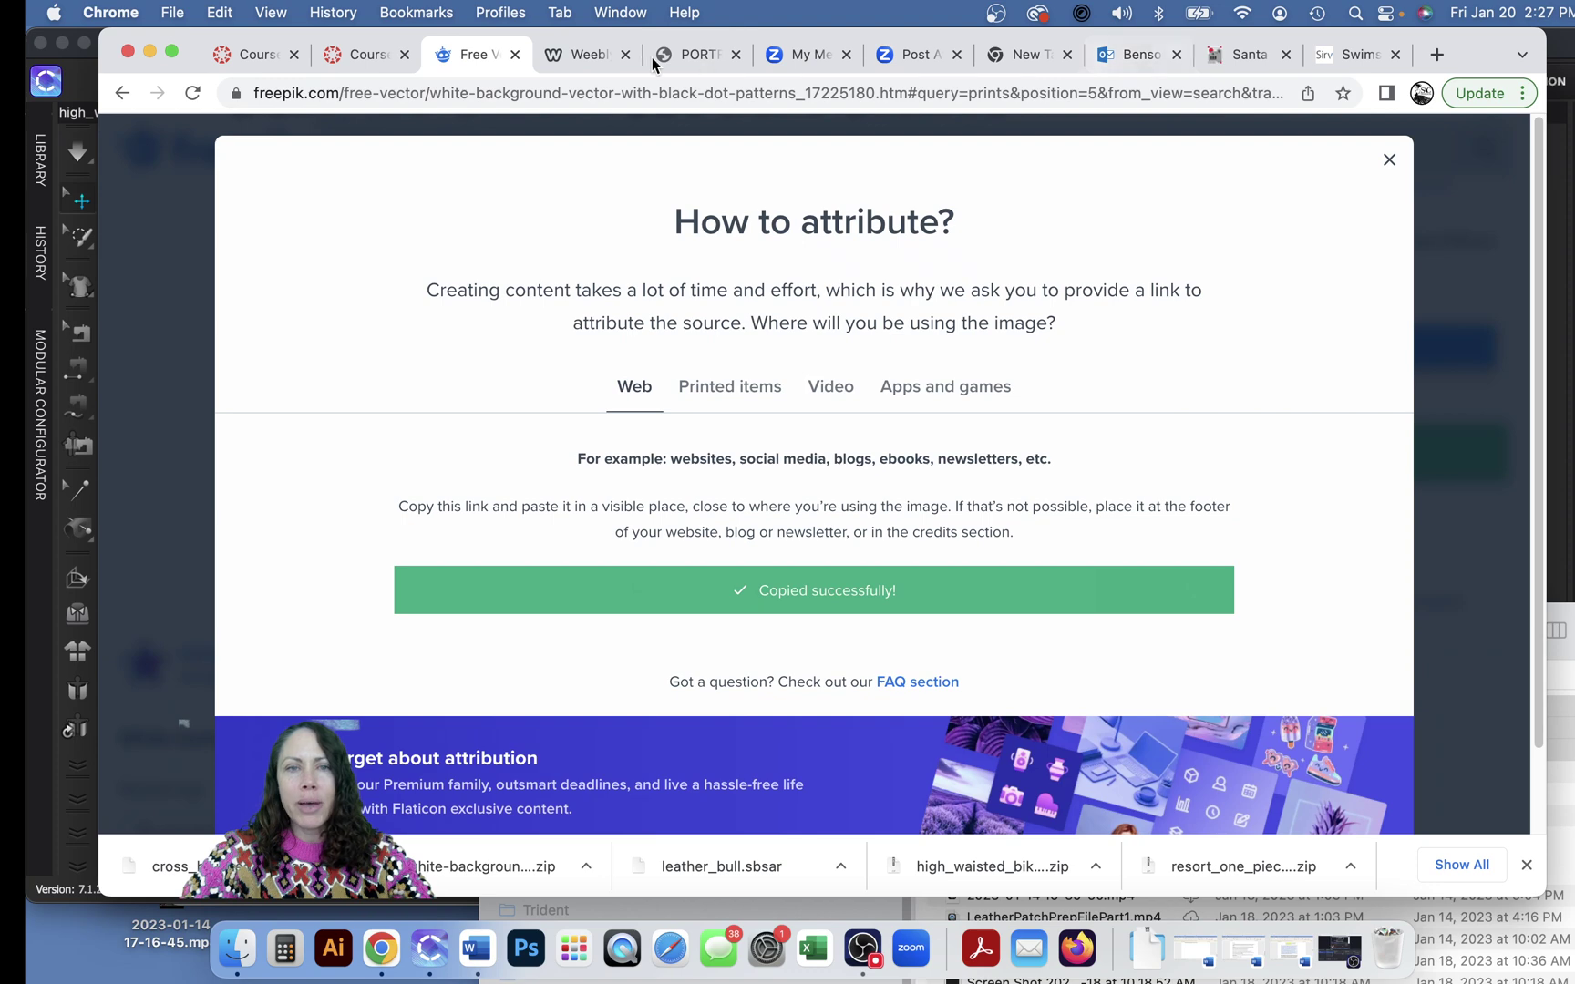
click(582, 56)
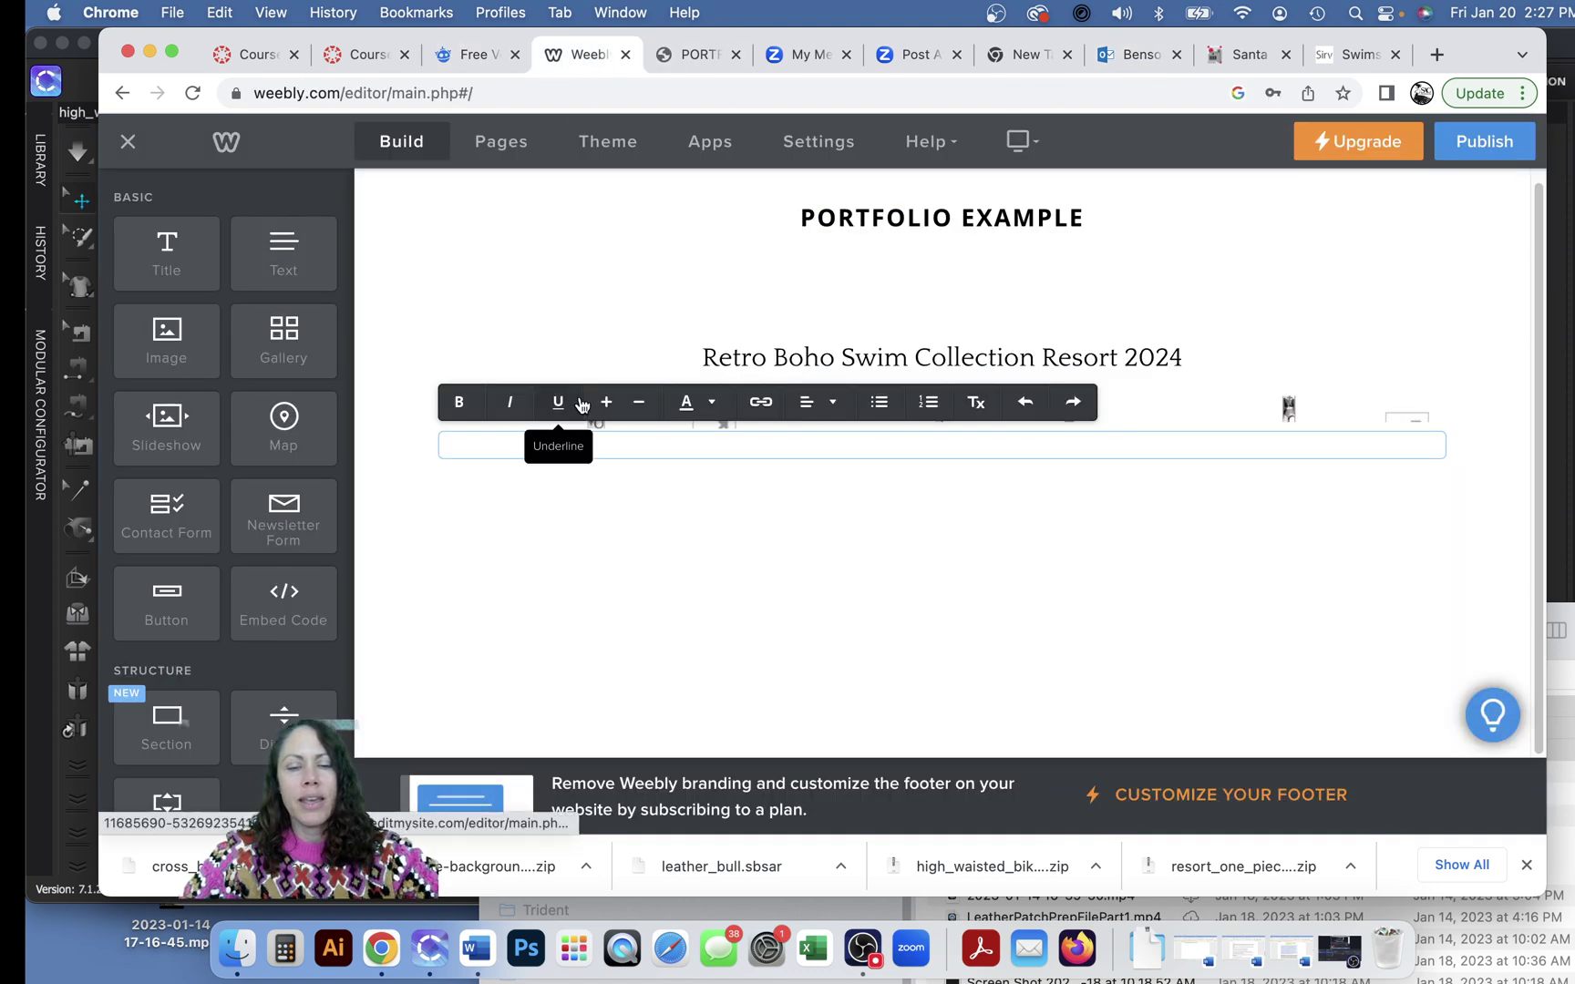
Step: Paste 'Image by rawpixel.com on Freepik' into the text block and republish the site
key(super+v)
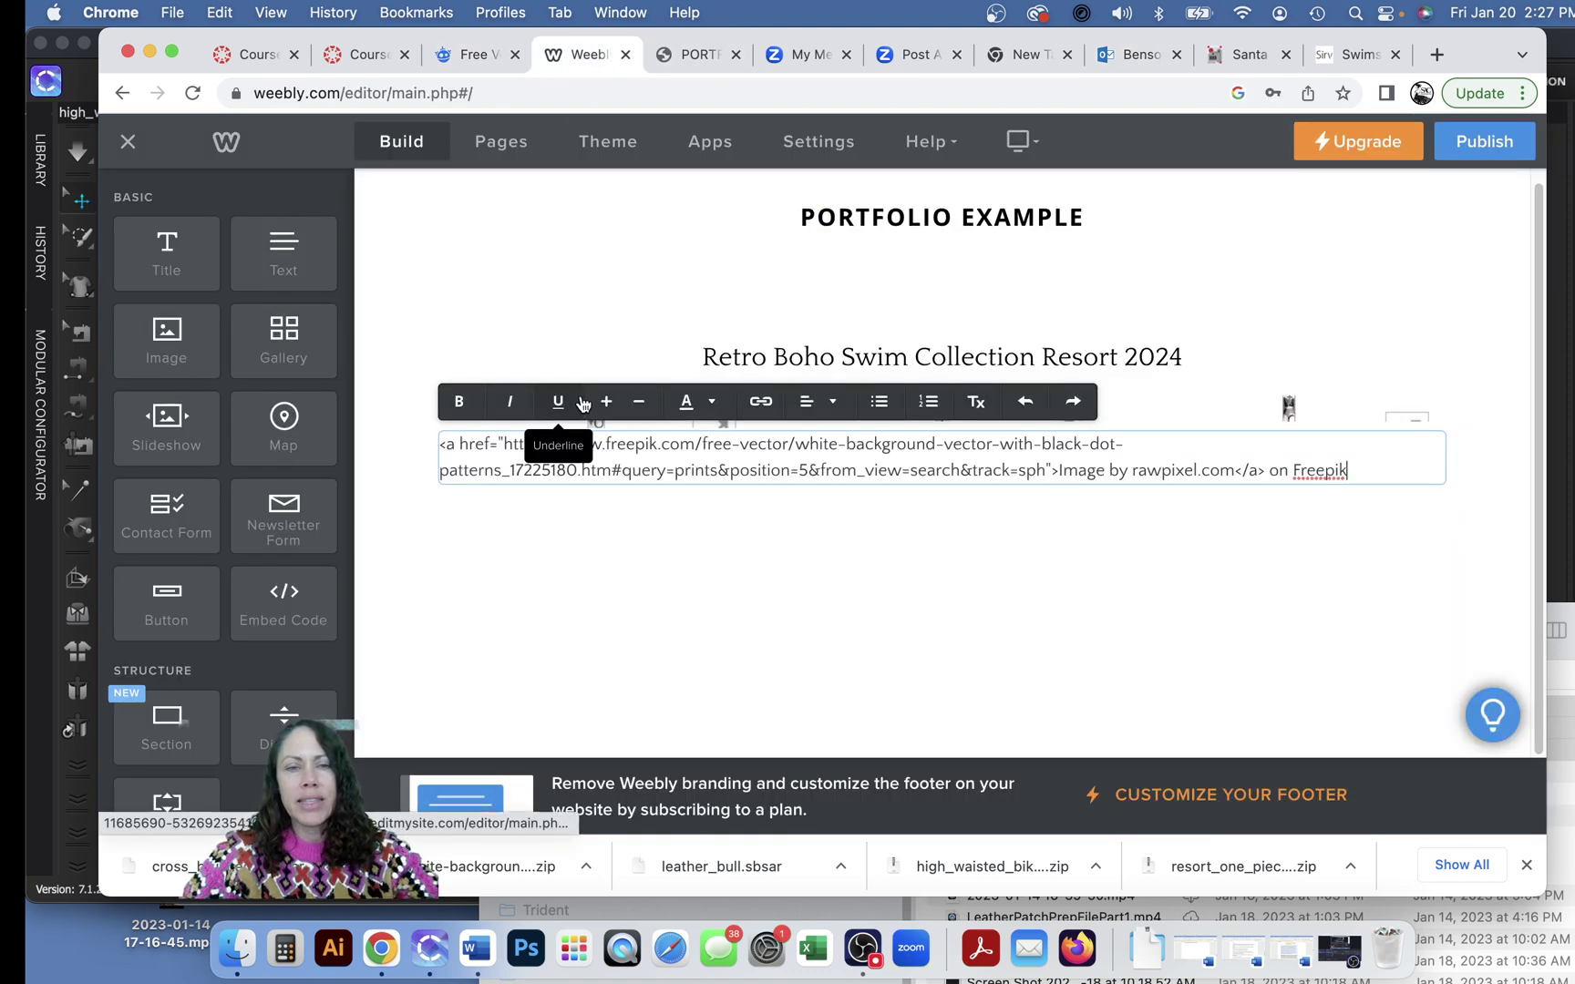
click(979, 606)
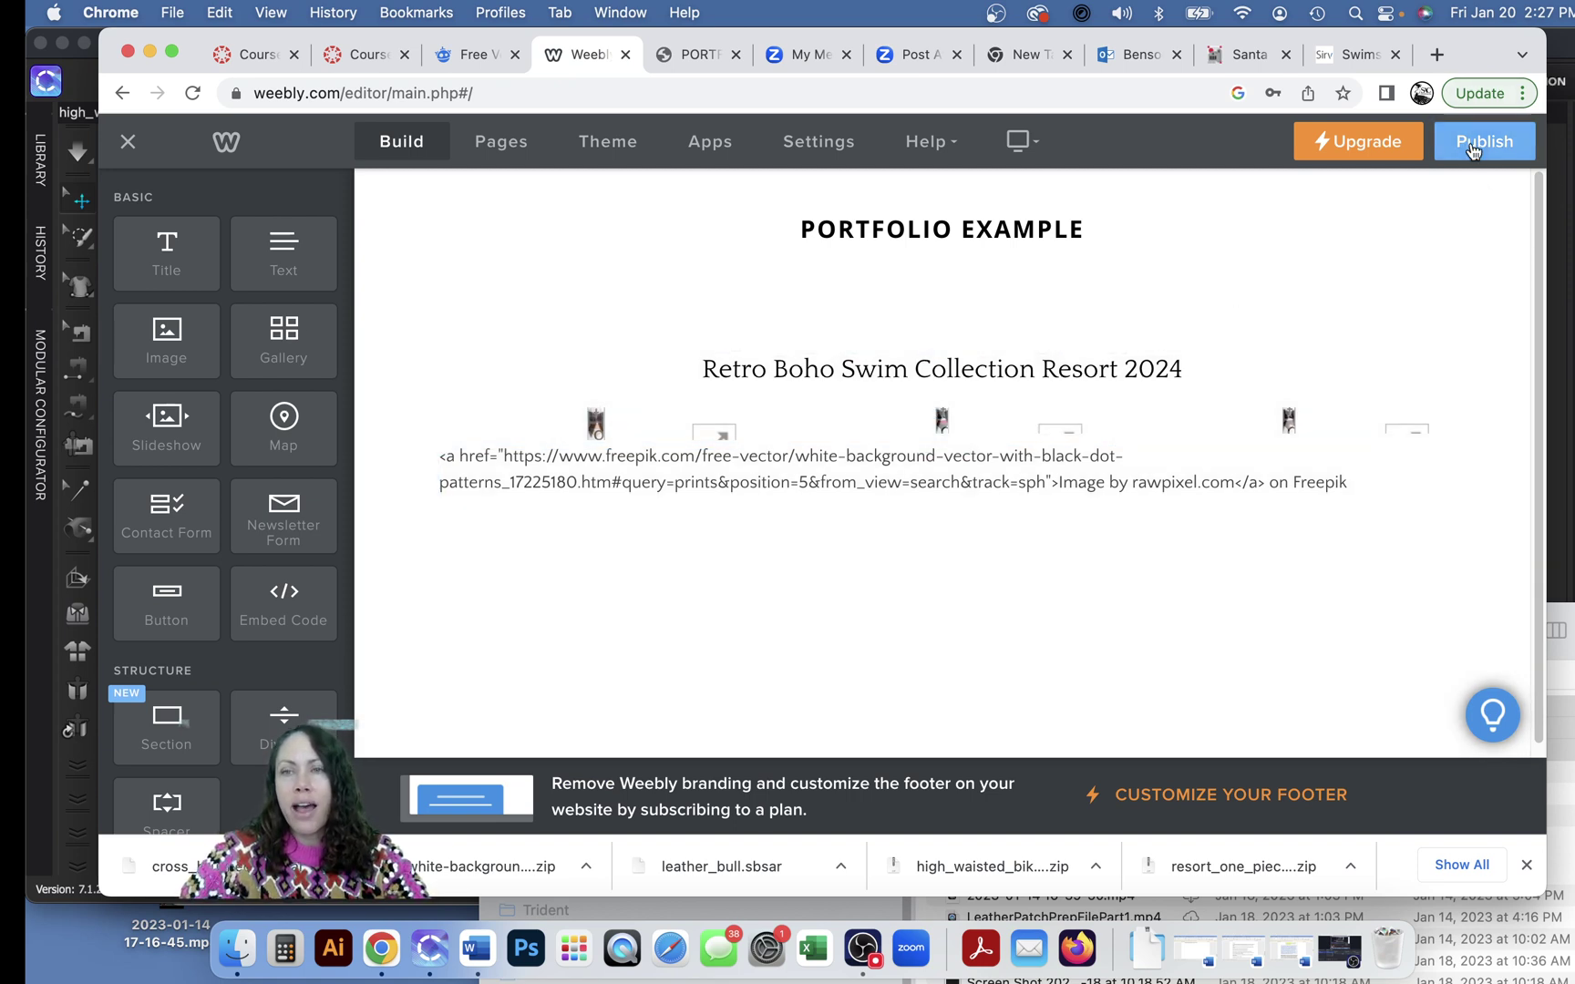
click(1474, 149)
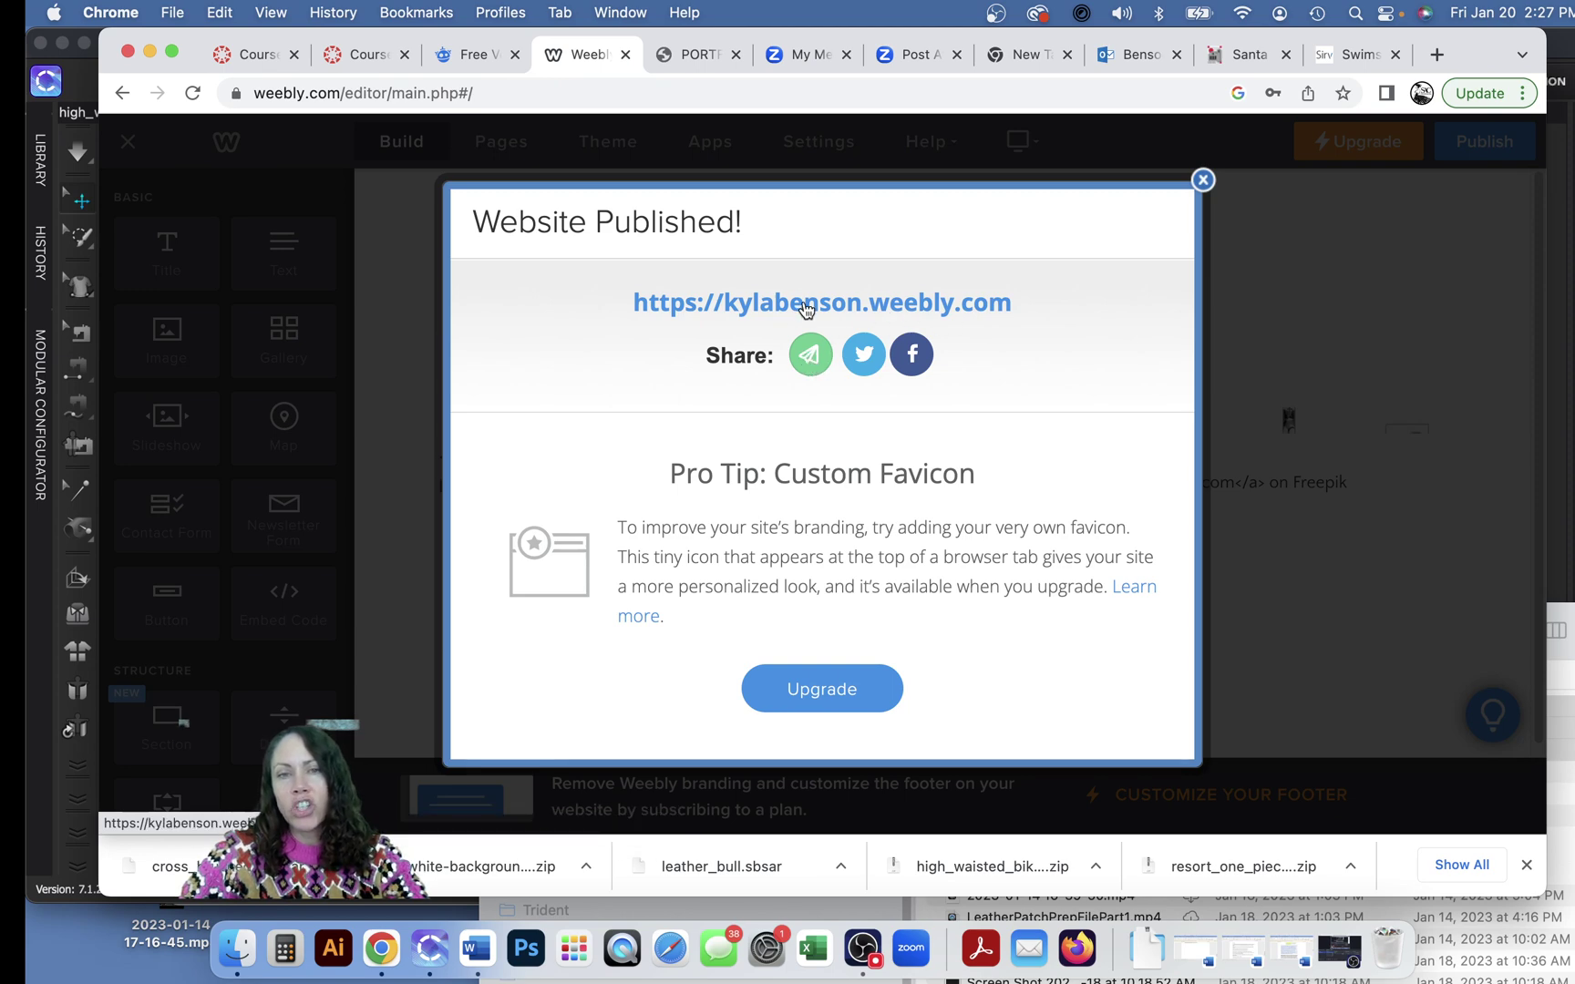
click(800, 304)
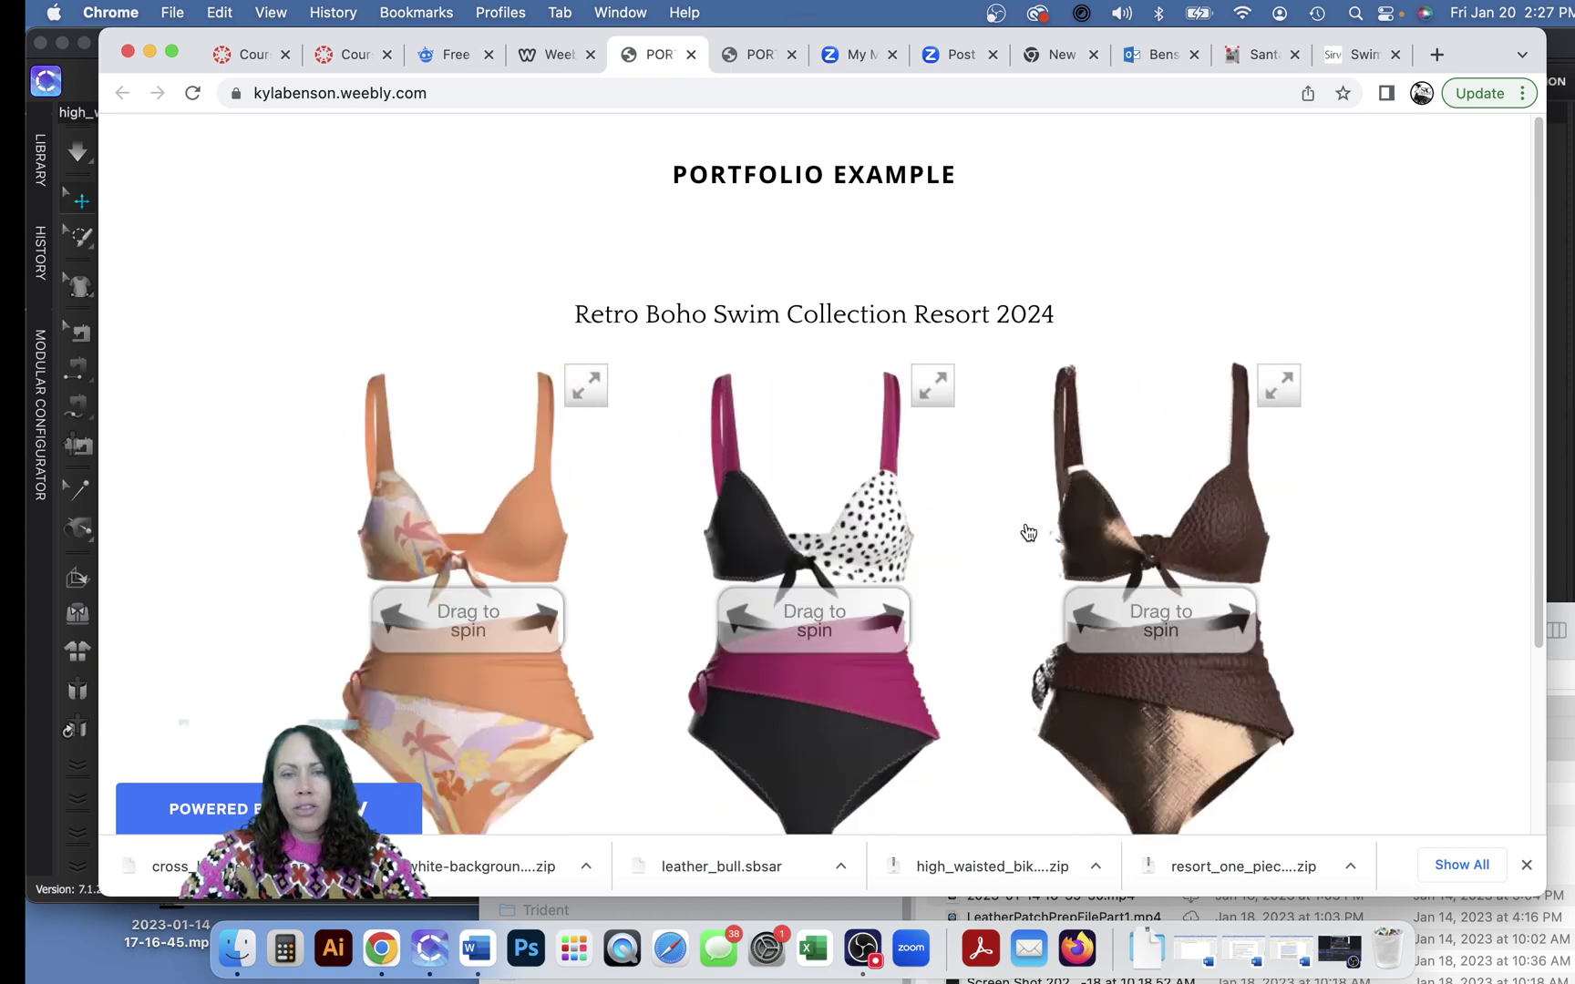
drag(1223, 625, 1505, 349)
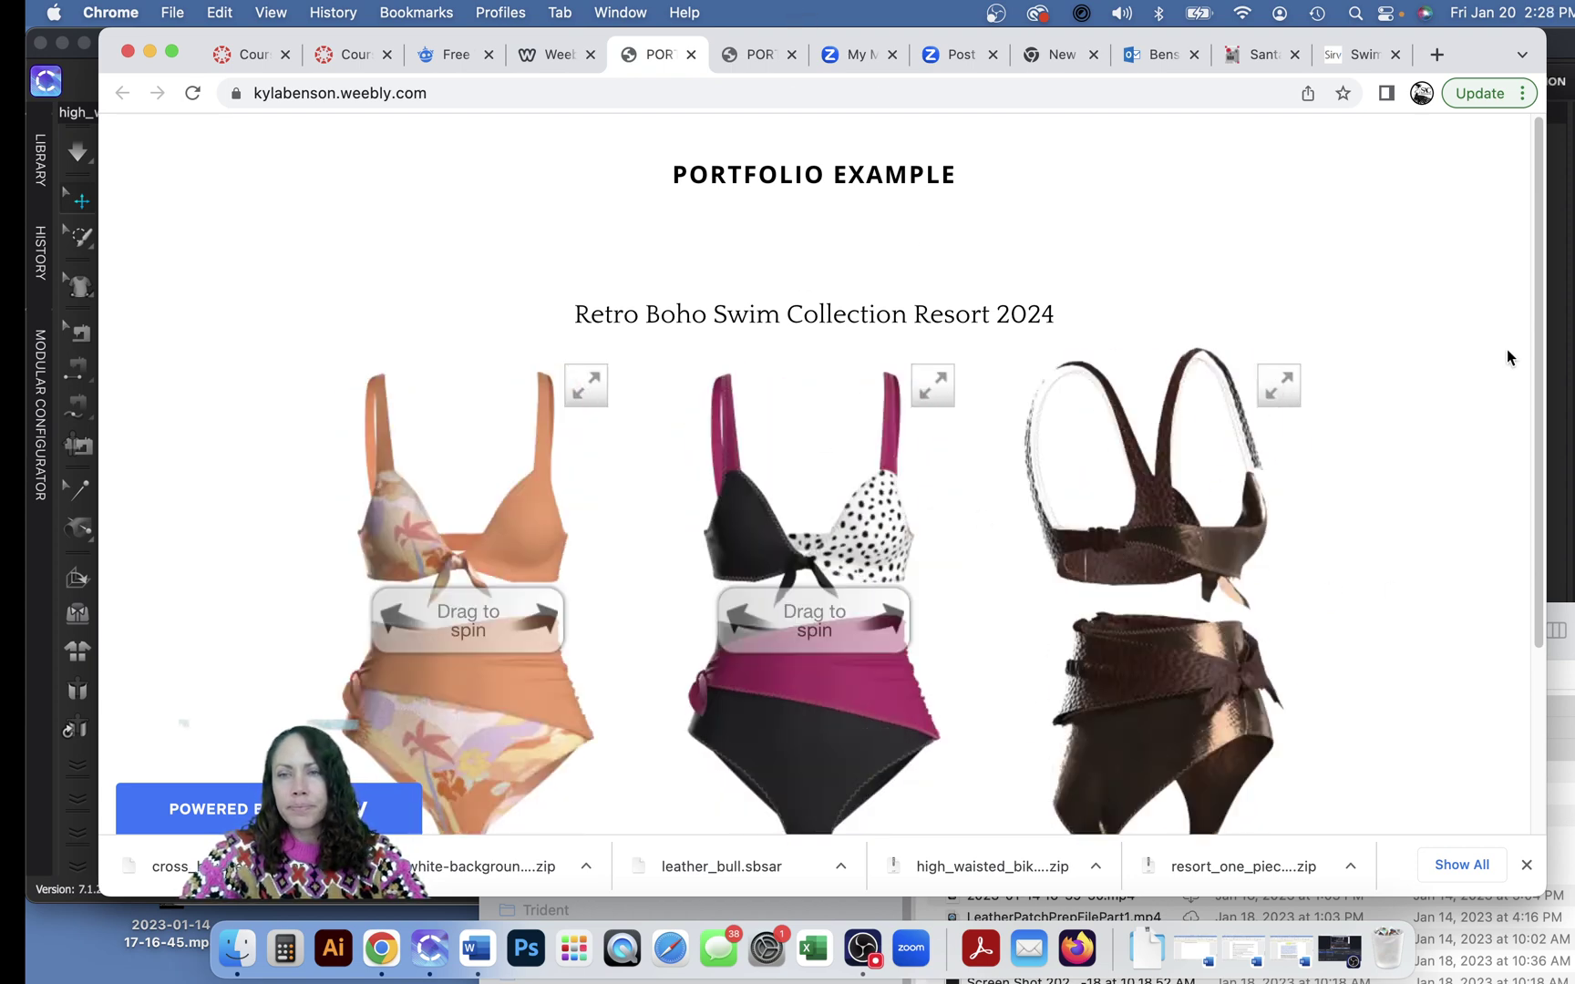
scroll(1540, 532, down, 5)
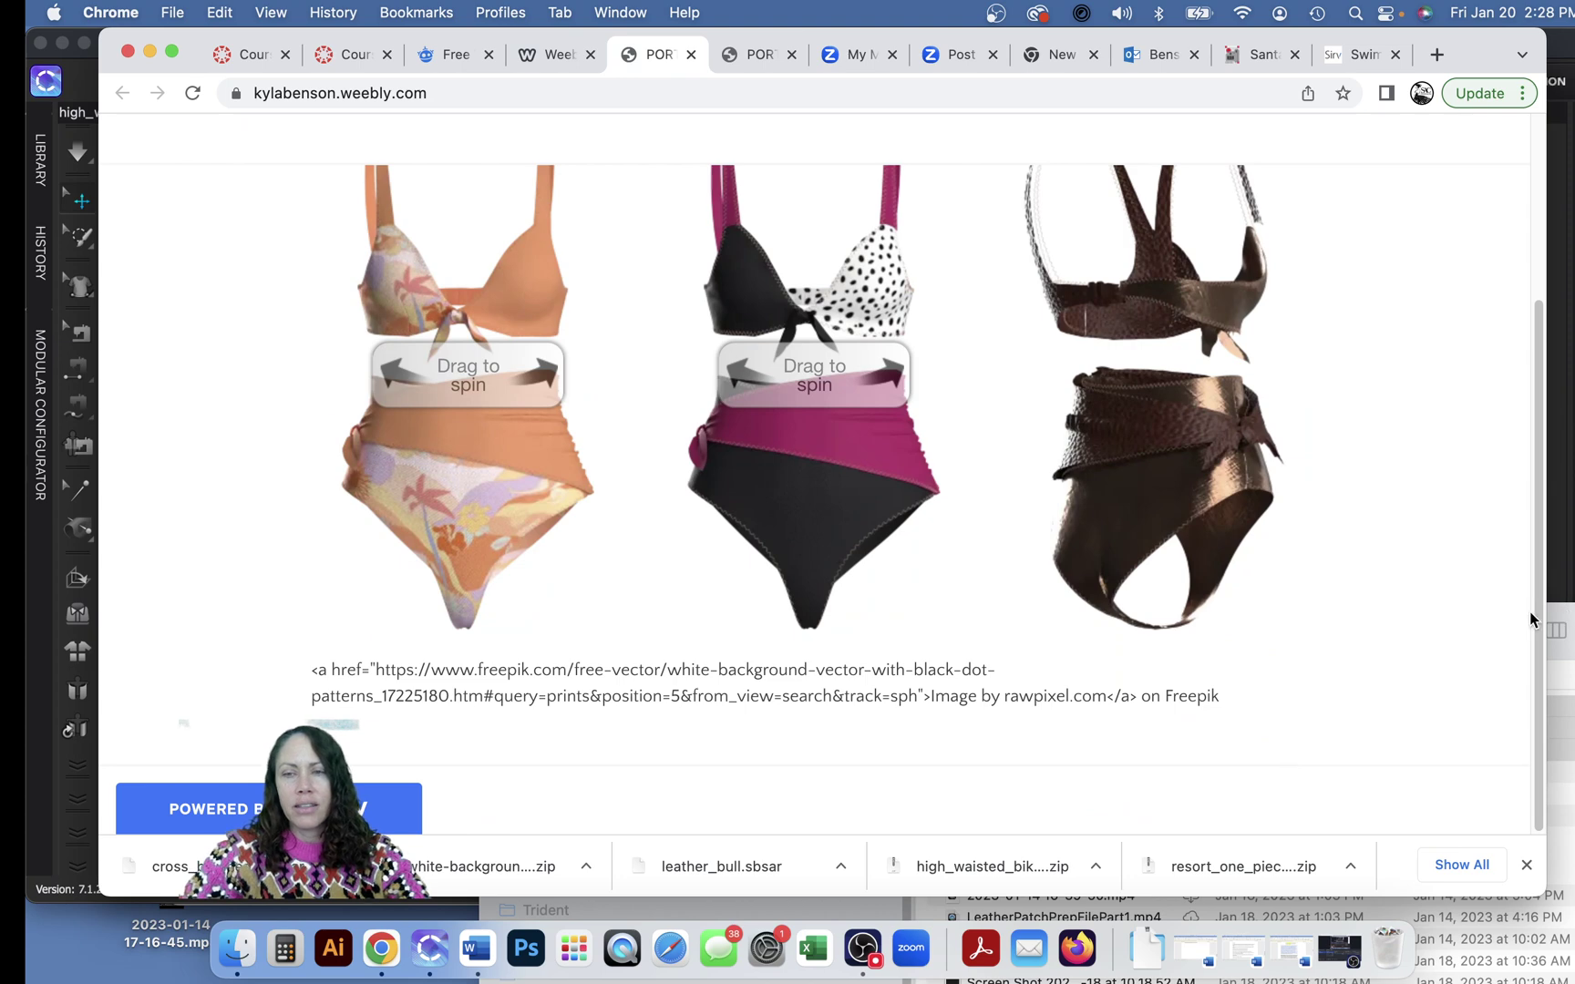
scroll(1529, 612, up, 5)
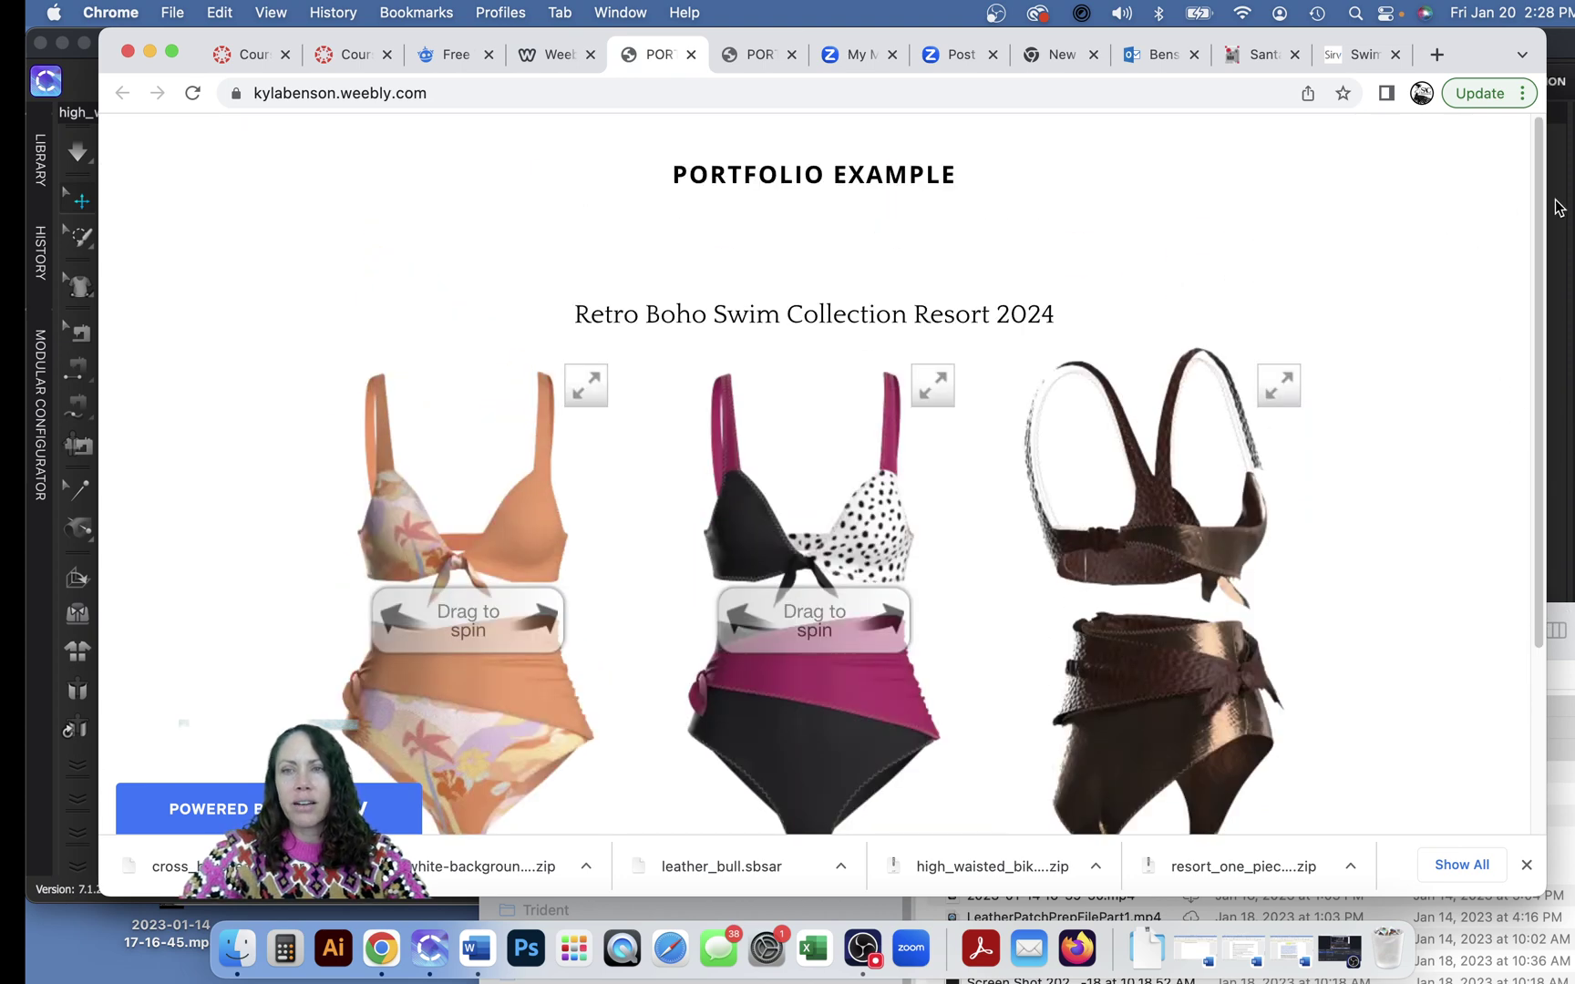
click(551, 53)
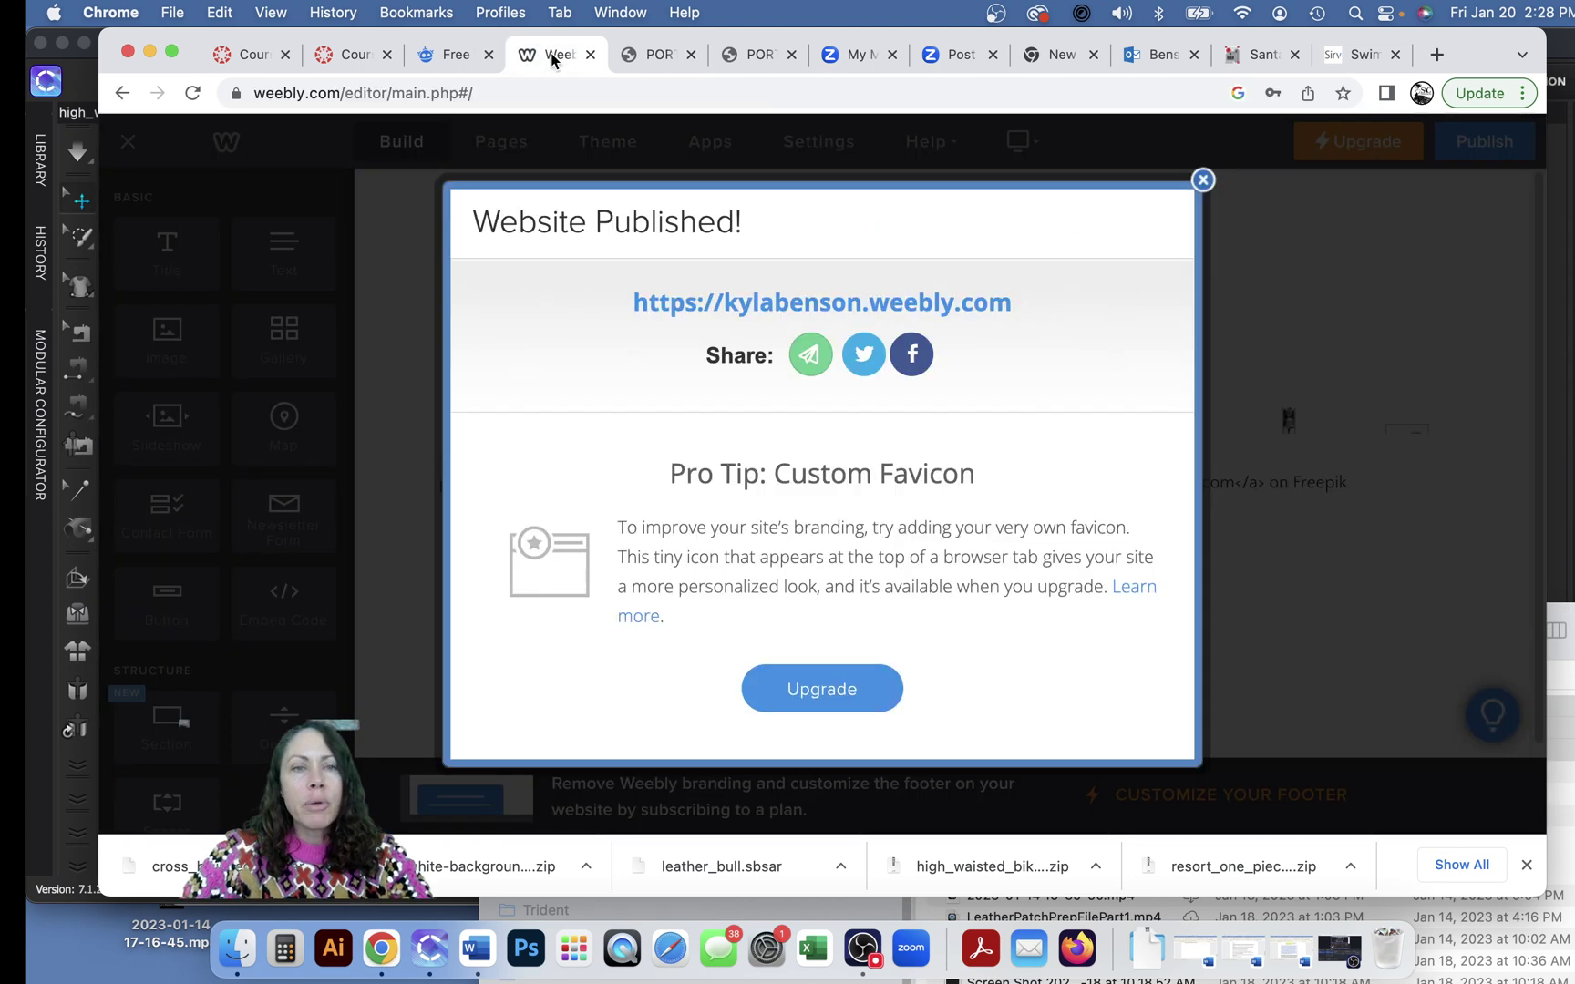
click(286, 93)
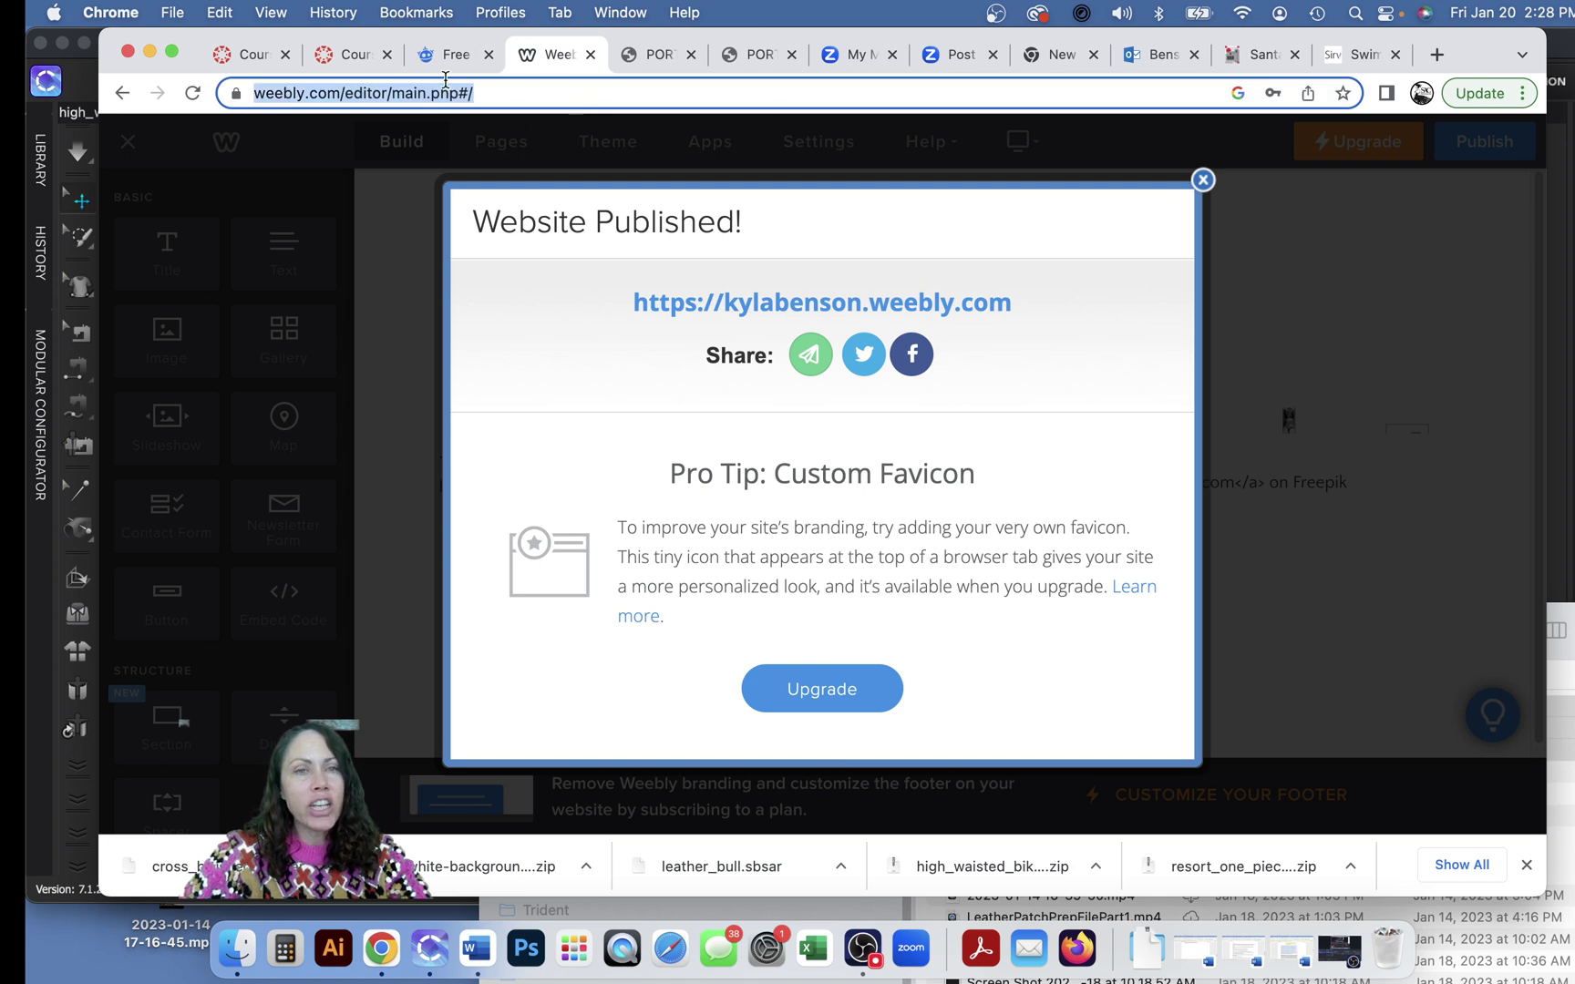